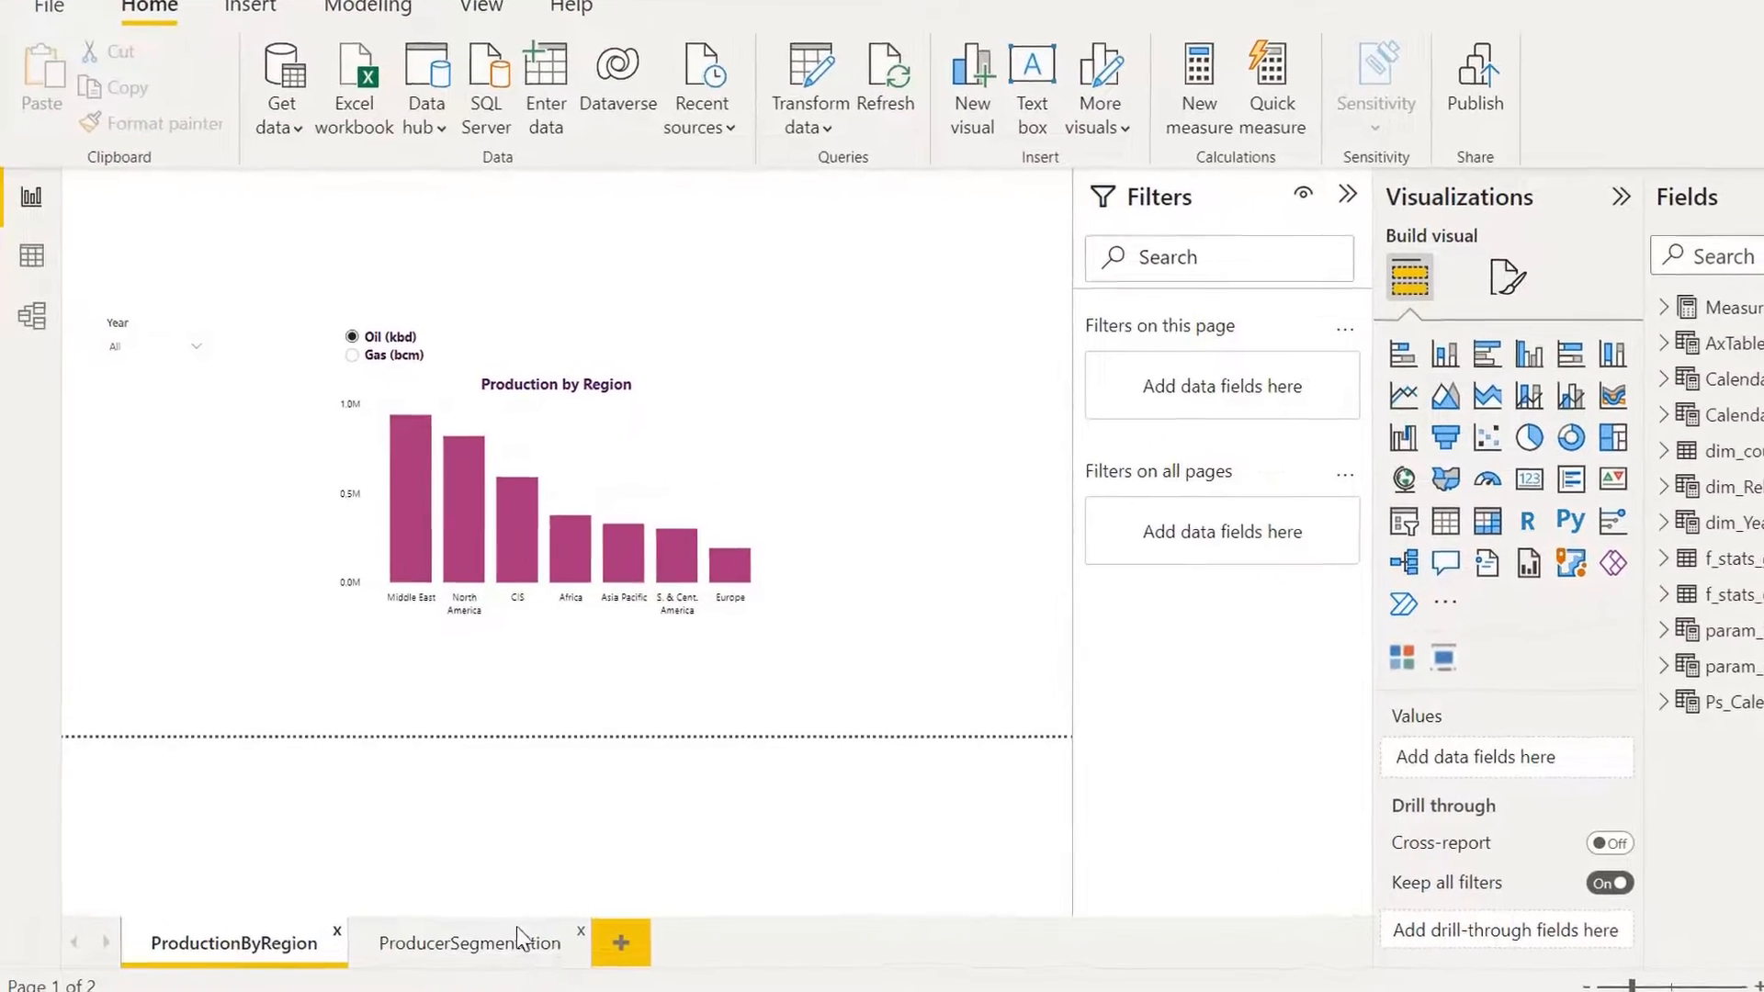
Add a new report page and rename it HomePage.
left_click(621, 942)
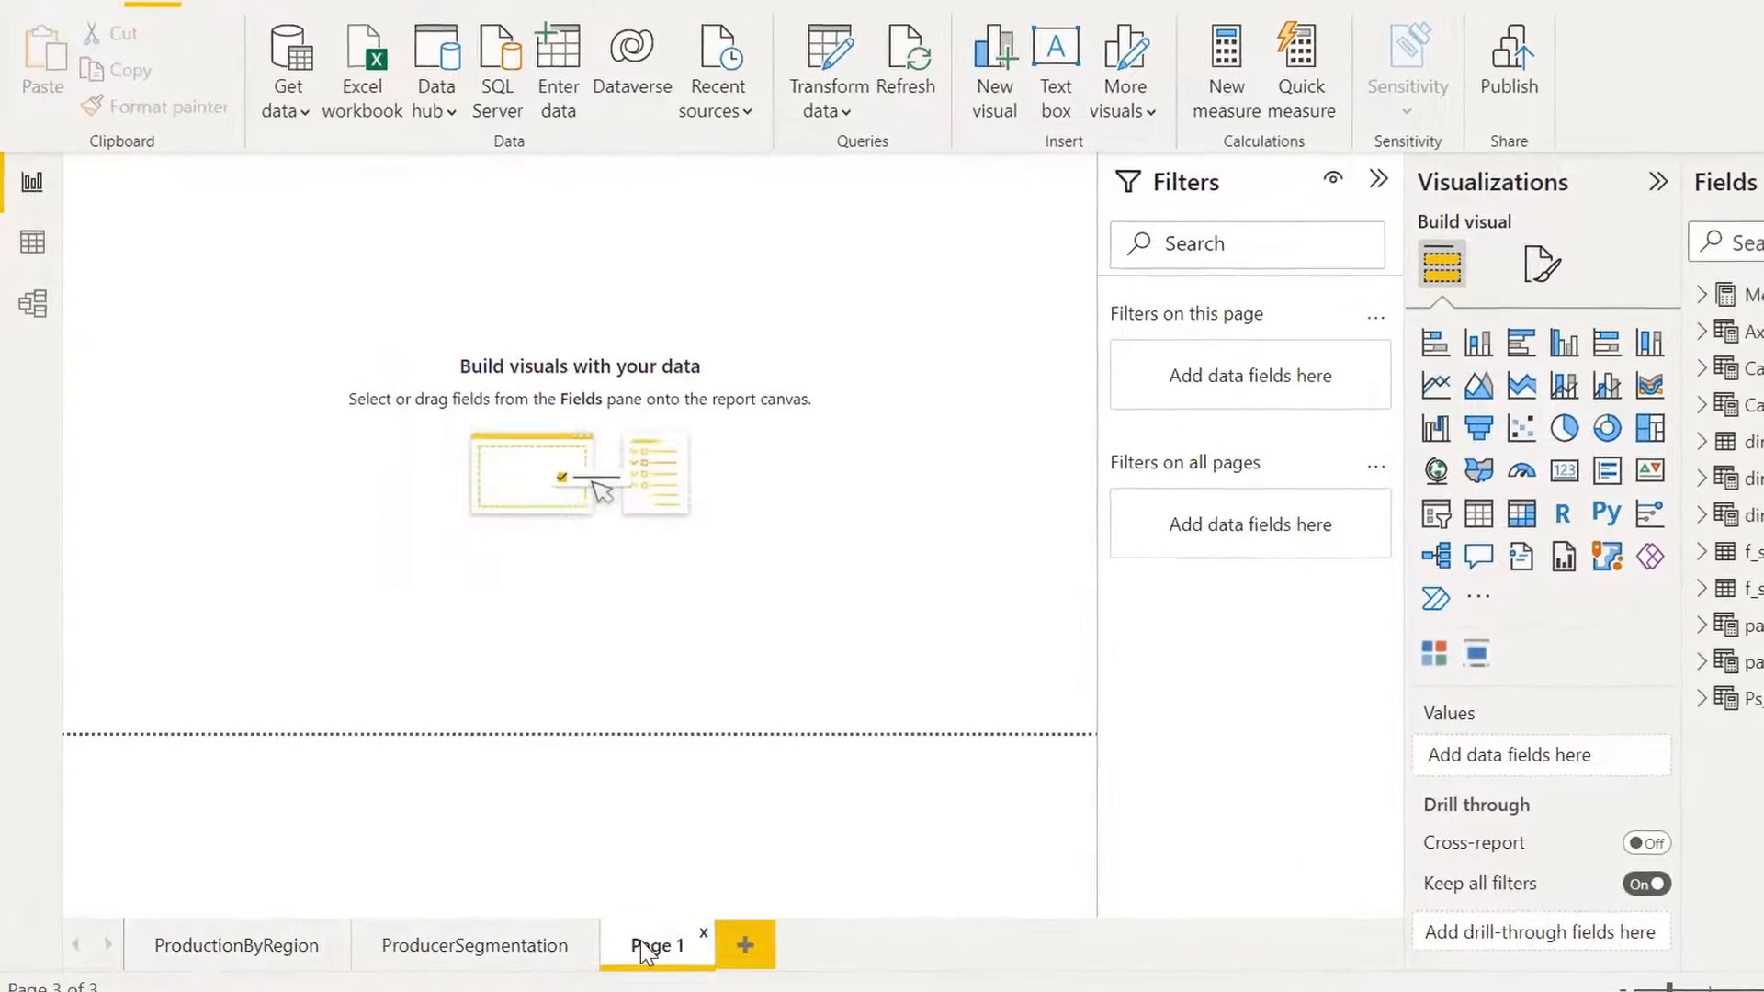
double_click(666, 951)
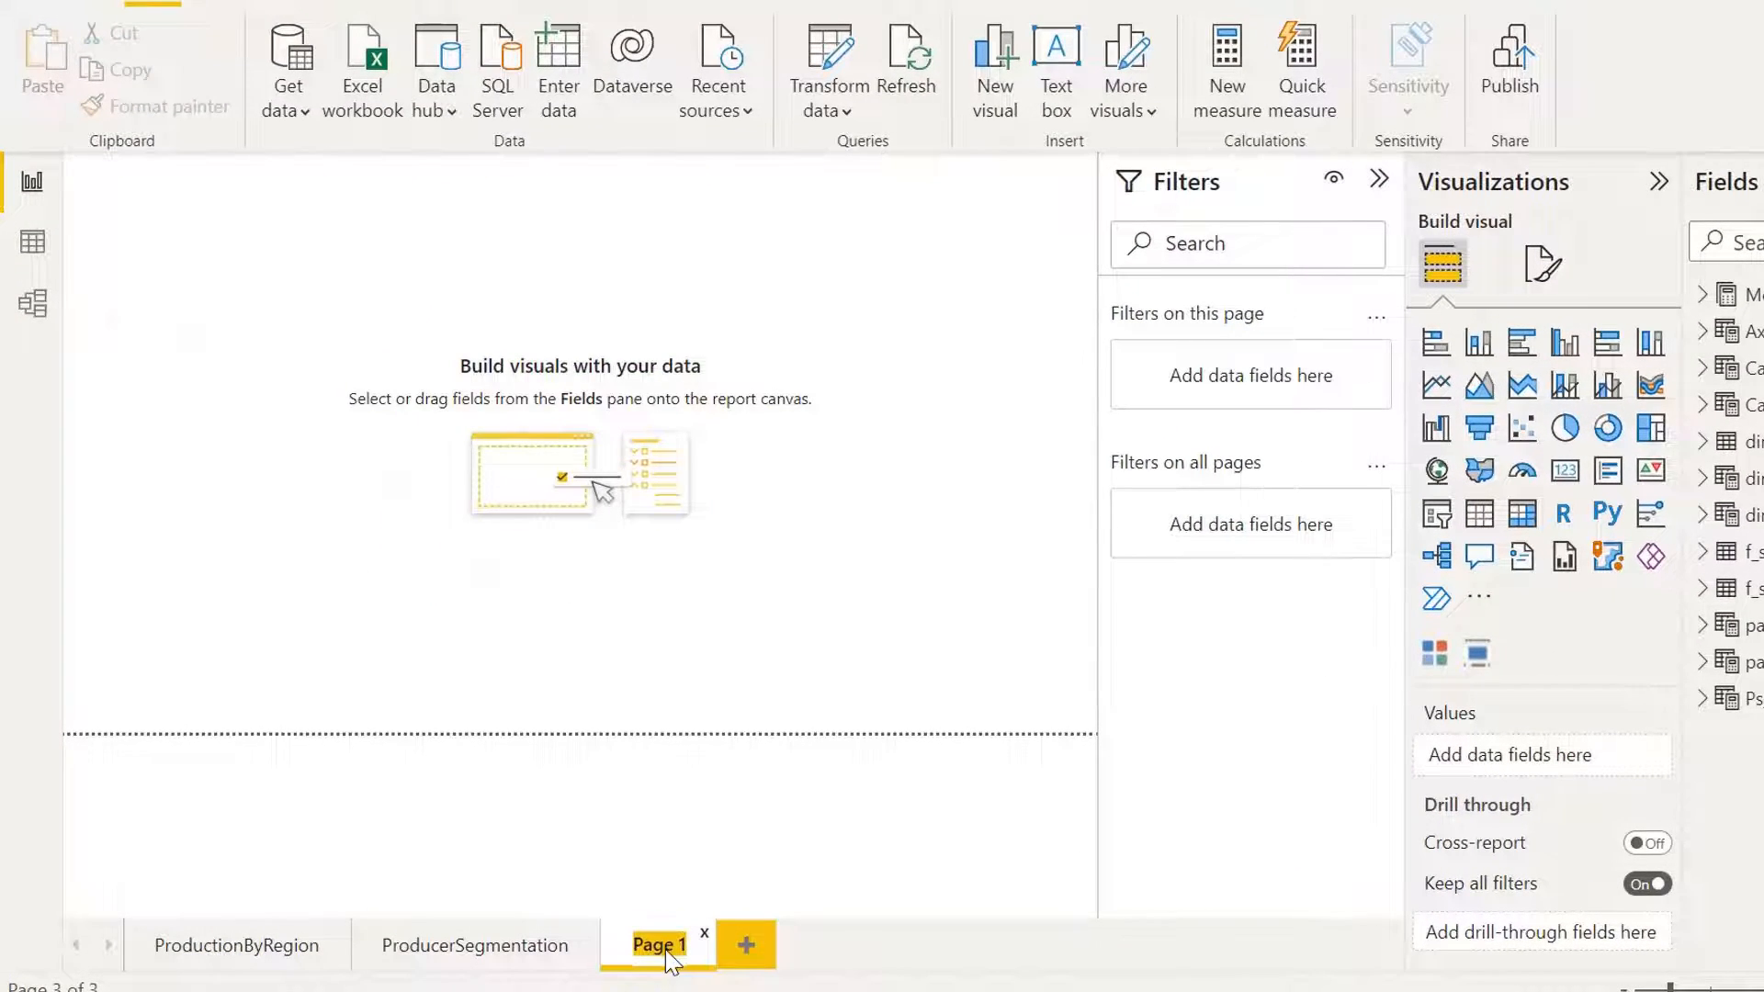
type("H")
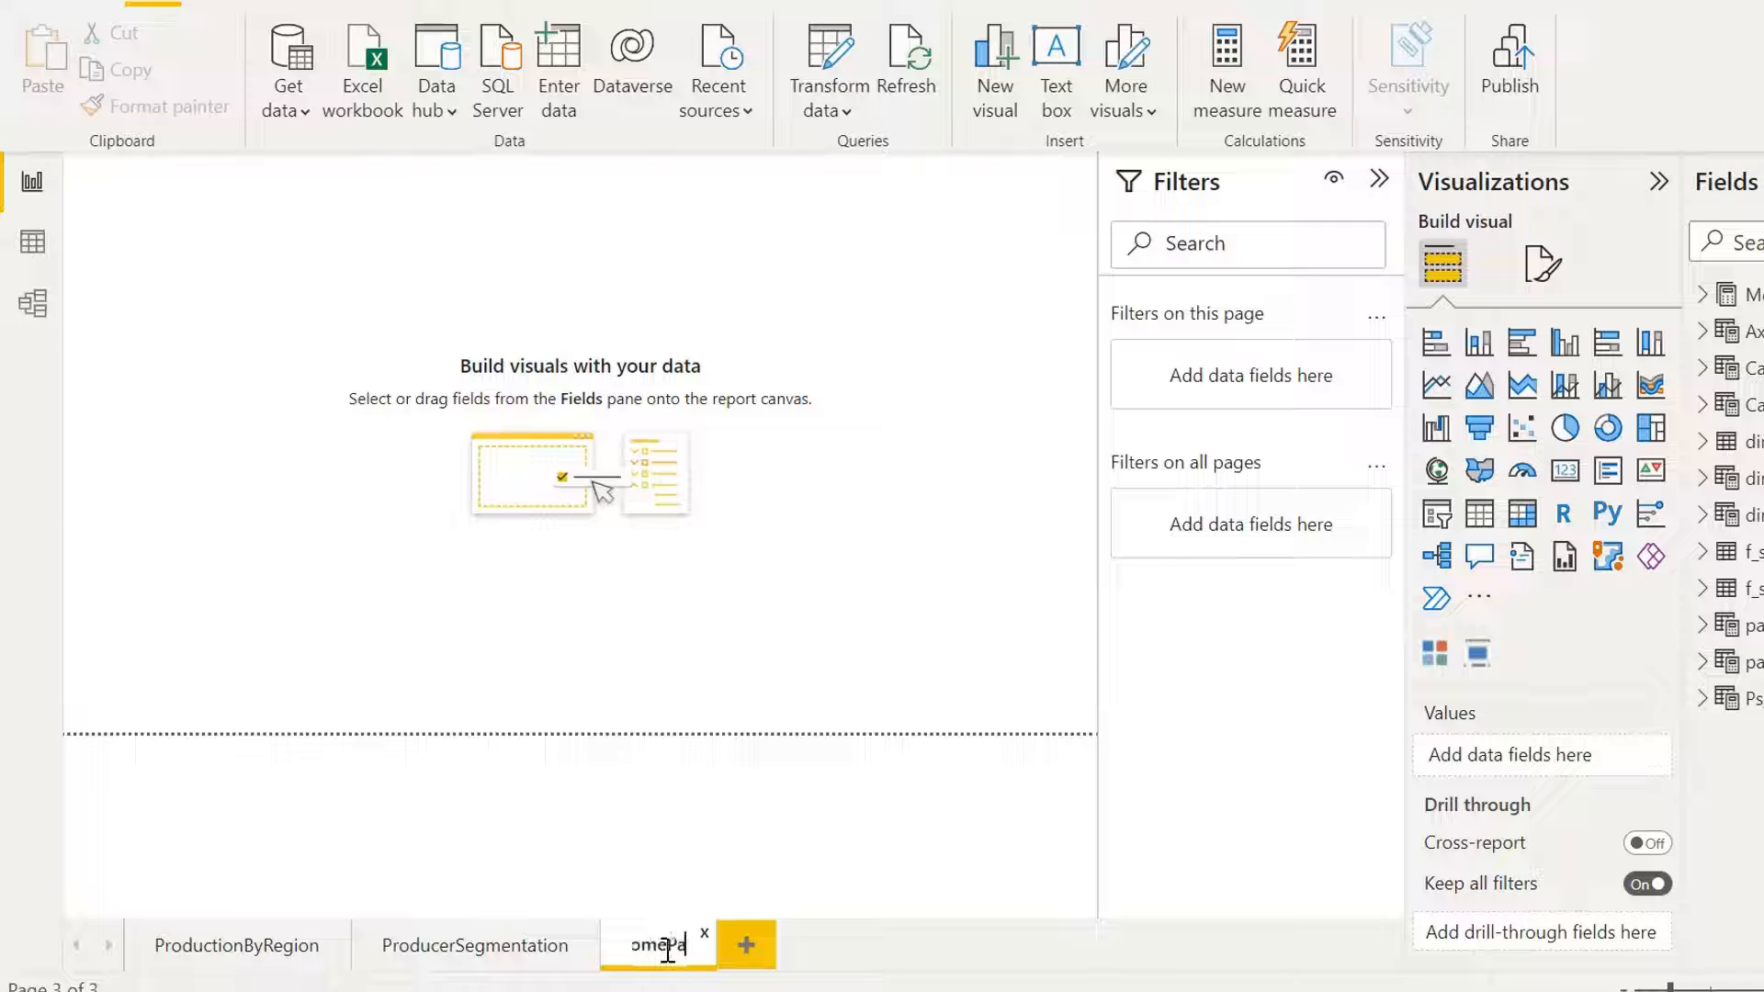
key("Return")
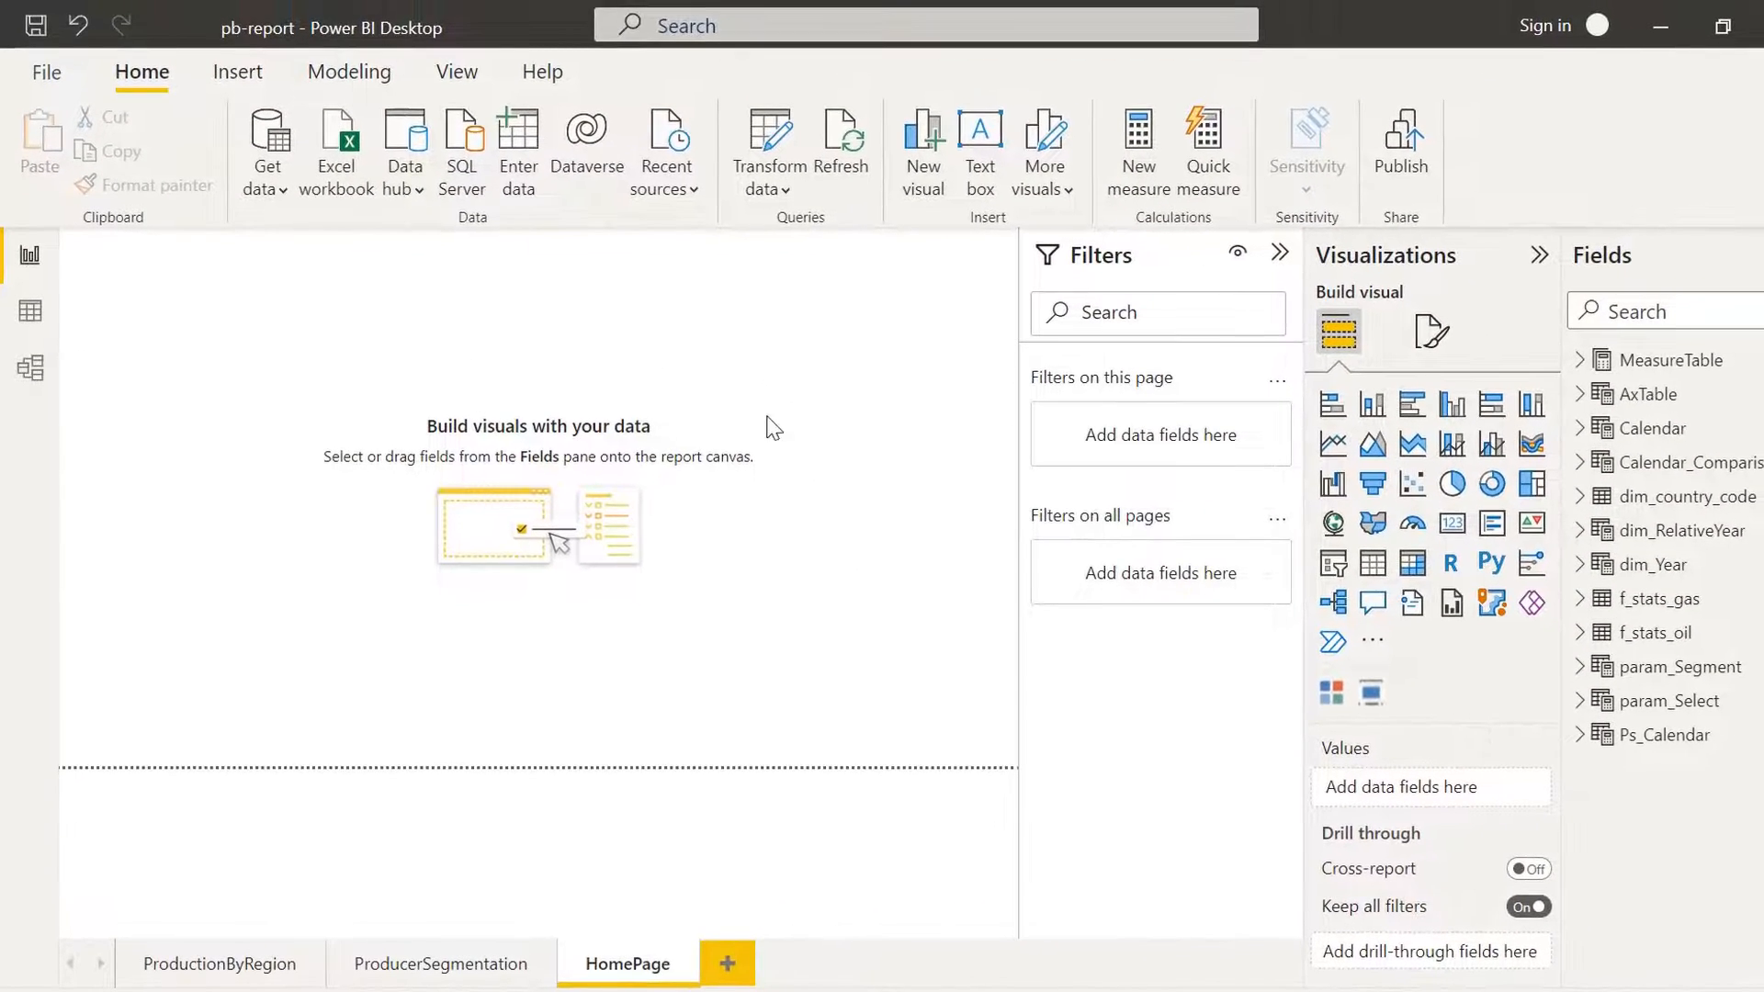
Insert a blank button on HomePage and place it in the upper middle of the canvas.
left_click(237, 71)
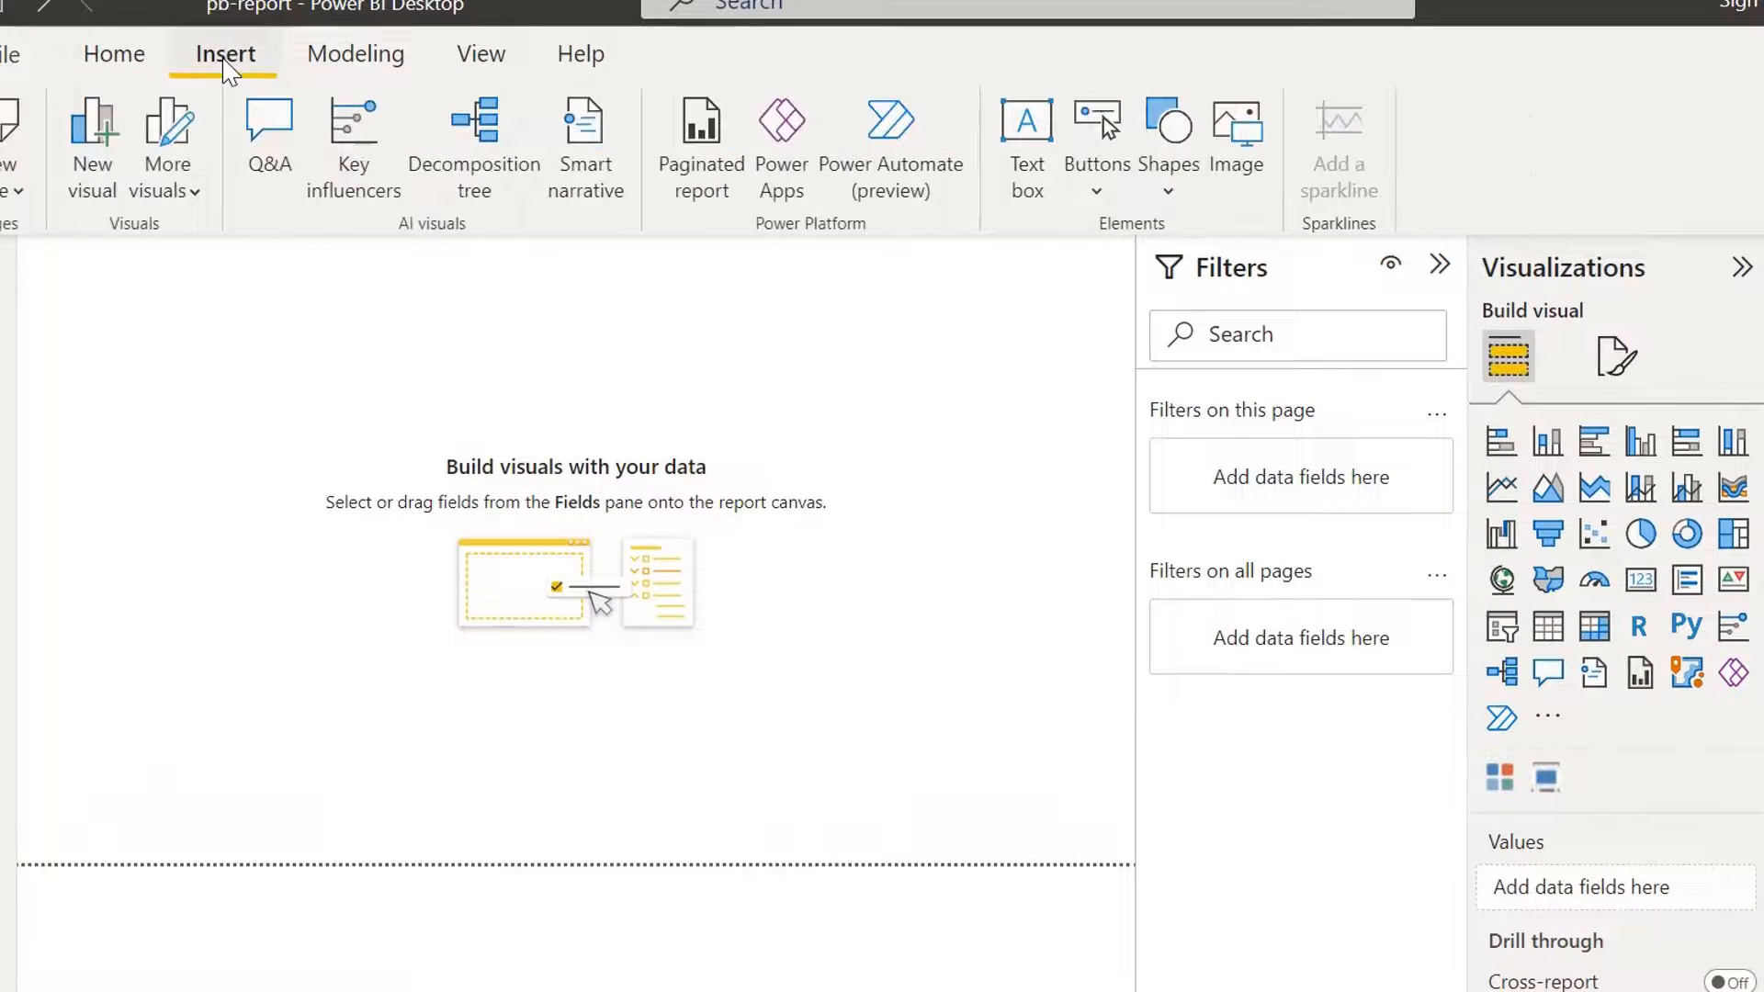
left_click(1093, 179)
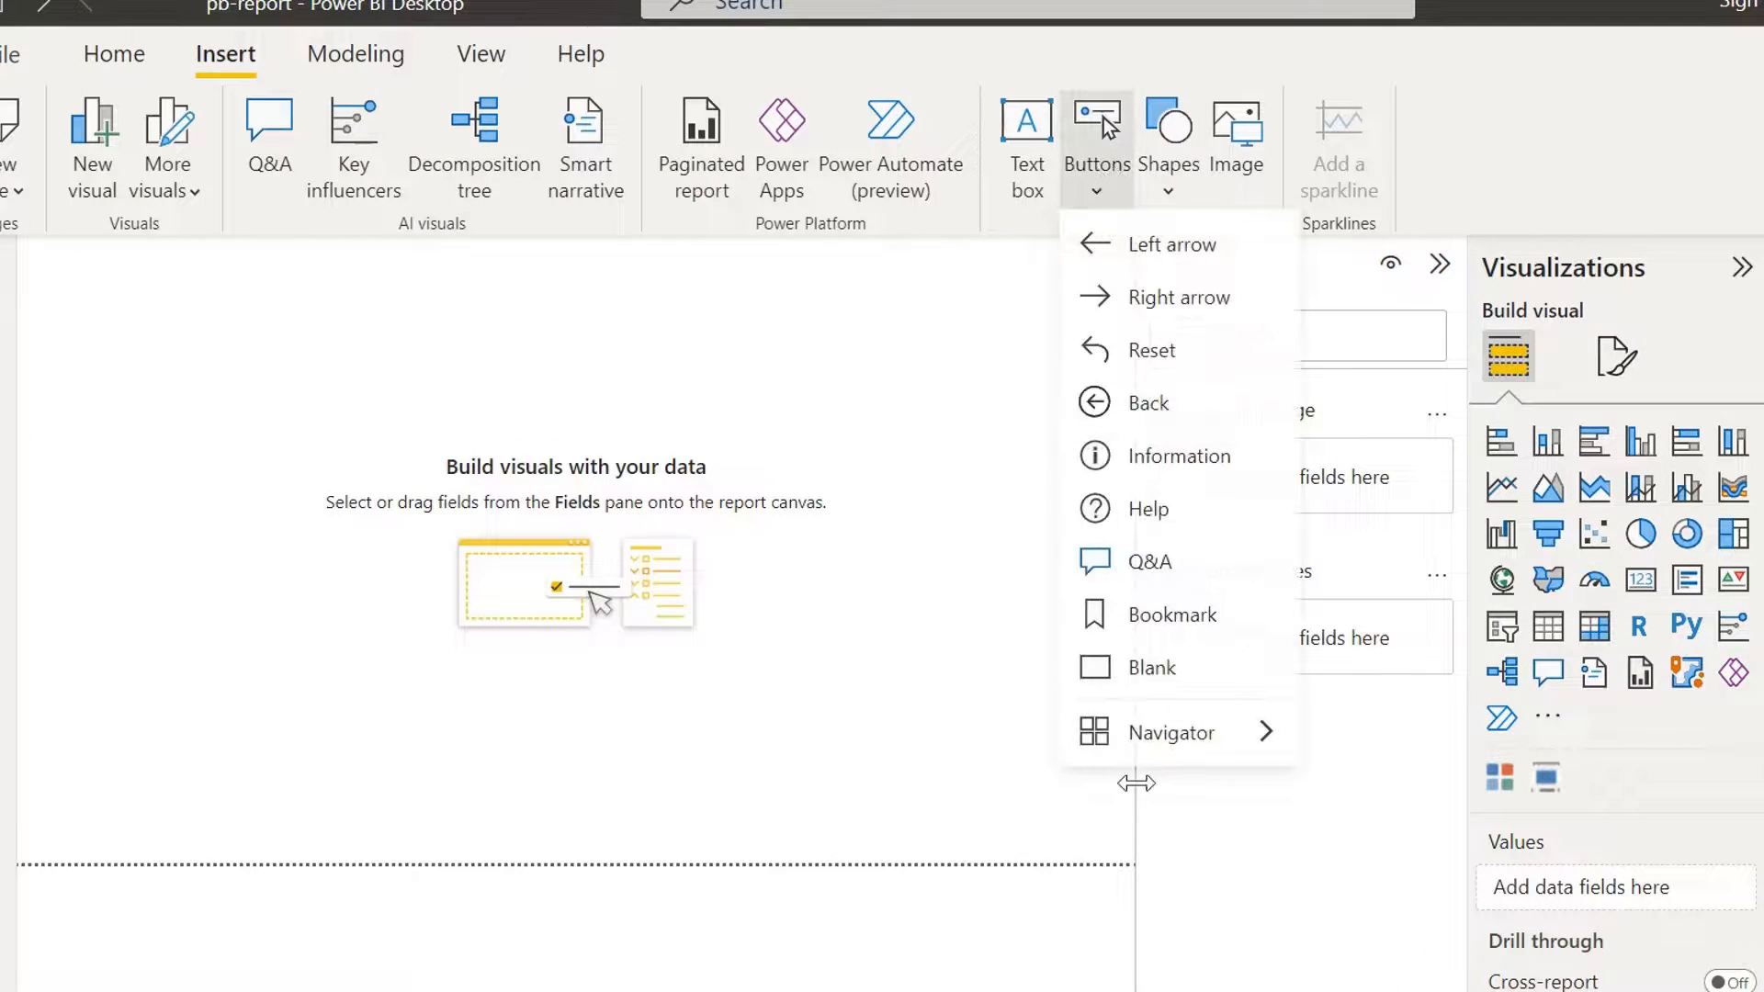
left_click(1172, 674)
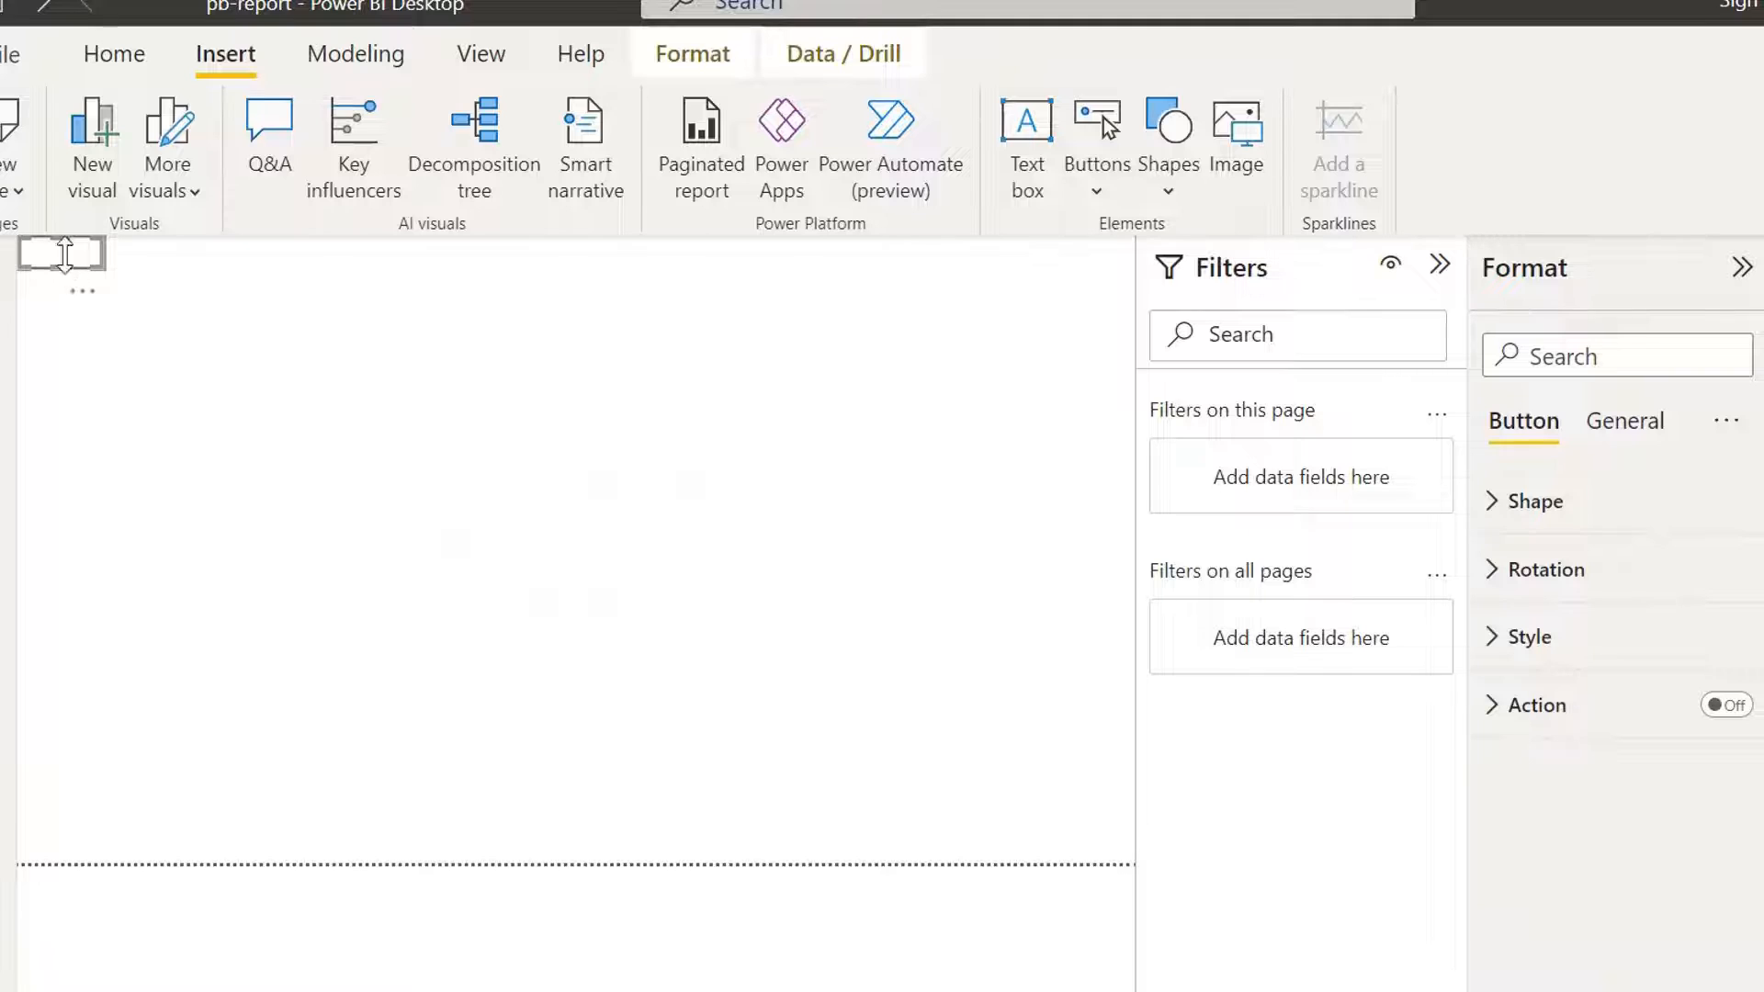
left_click_drag(83, 258, 836, 481)
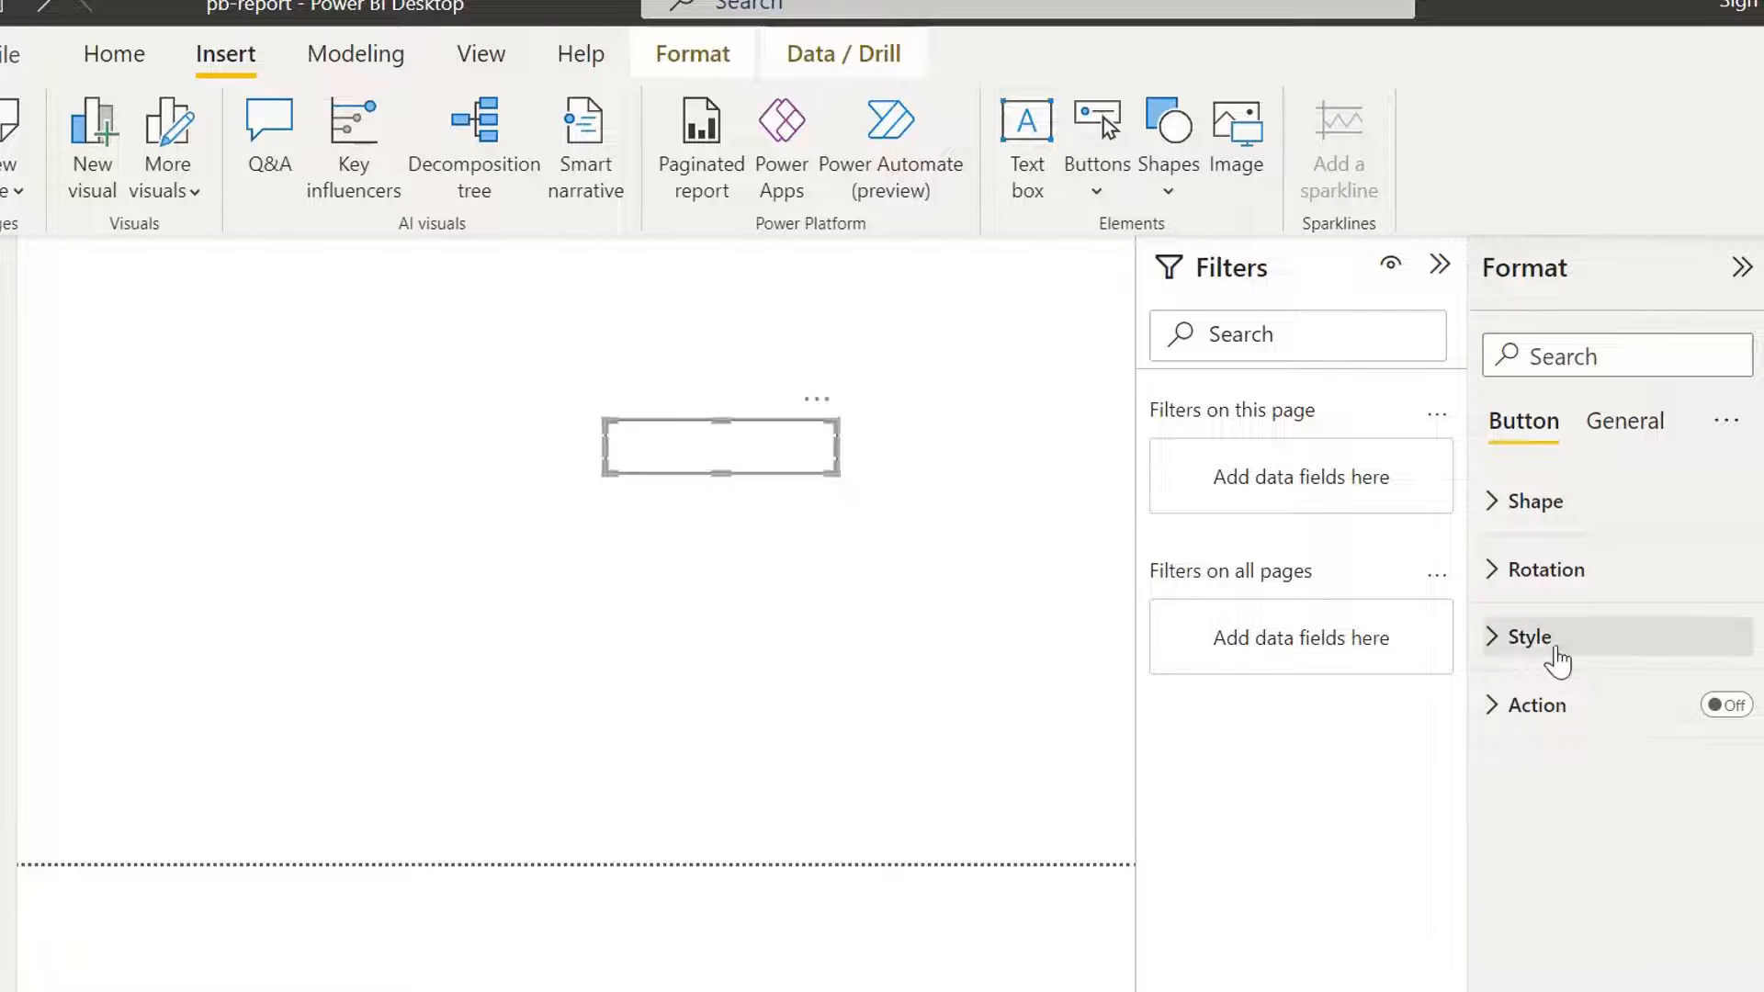
Enable the button's text and label it "Production By Region", based on the name of the first report page.
left_click(1505, 640)
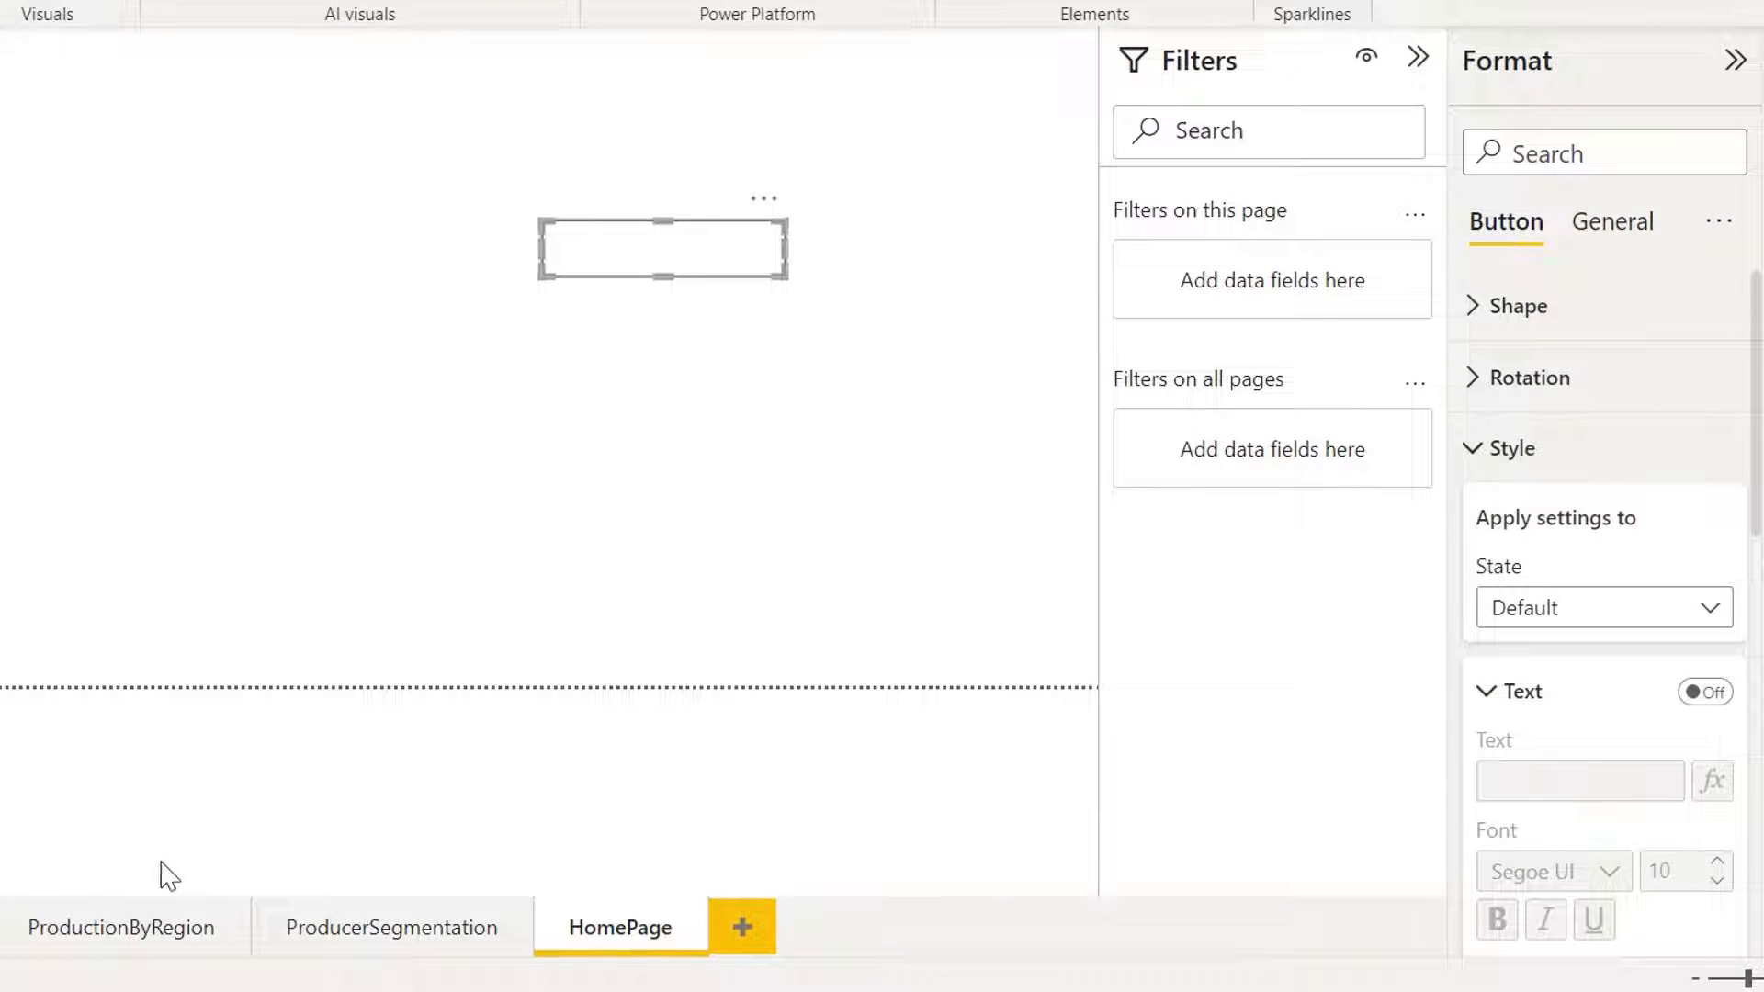
left_click(147, 933)
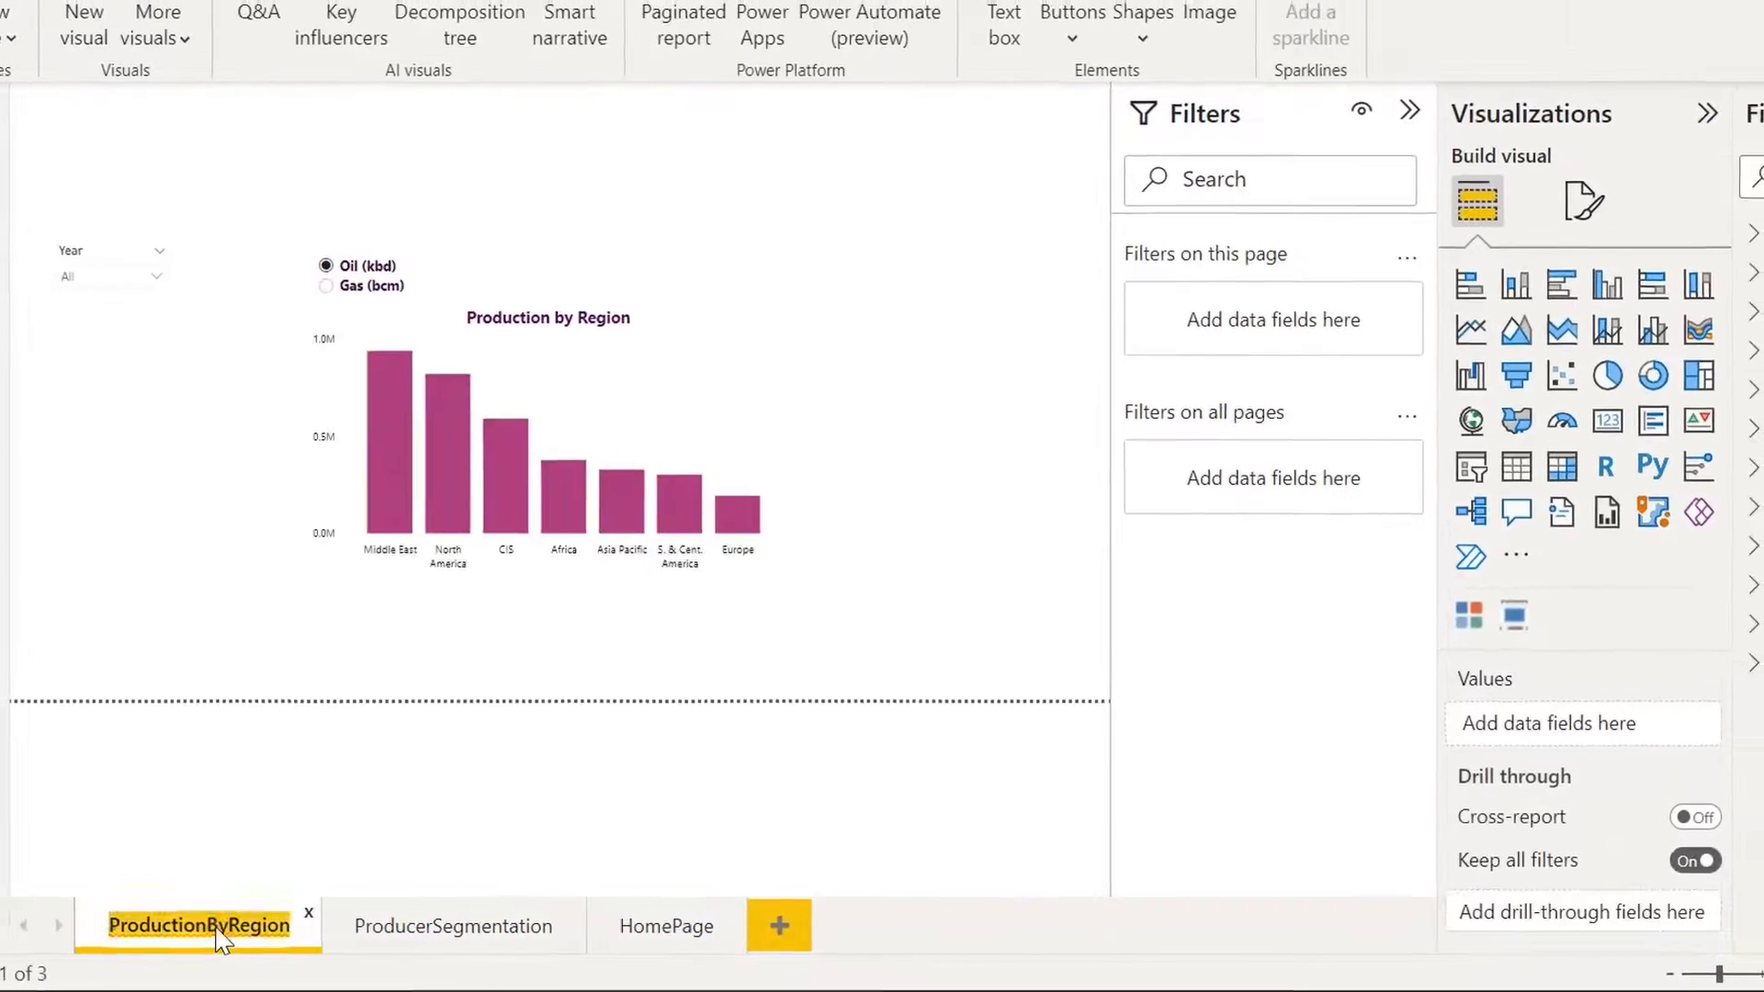
left_click(680, 928)
left_click(795, 312)
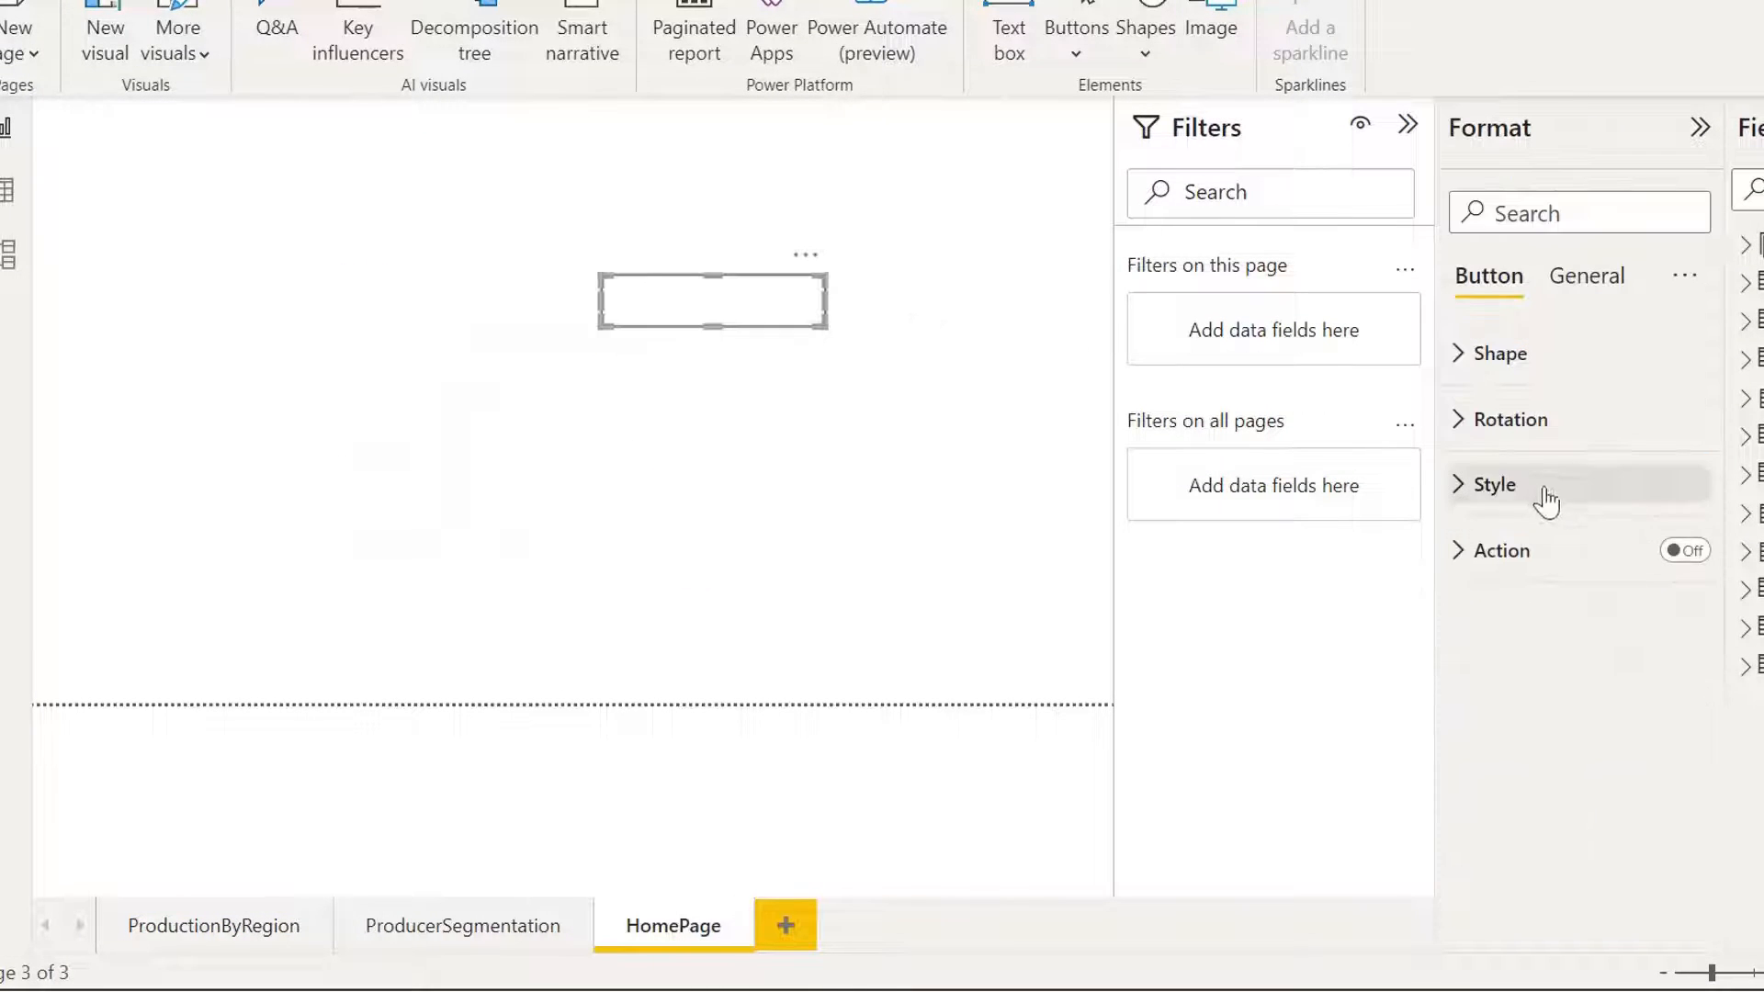
left_click(1490, 487)
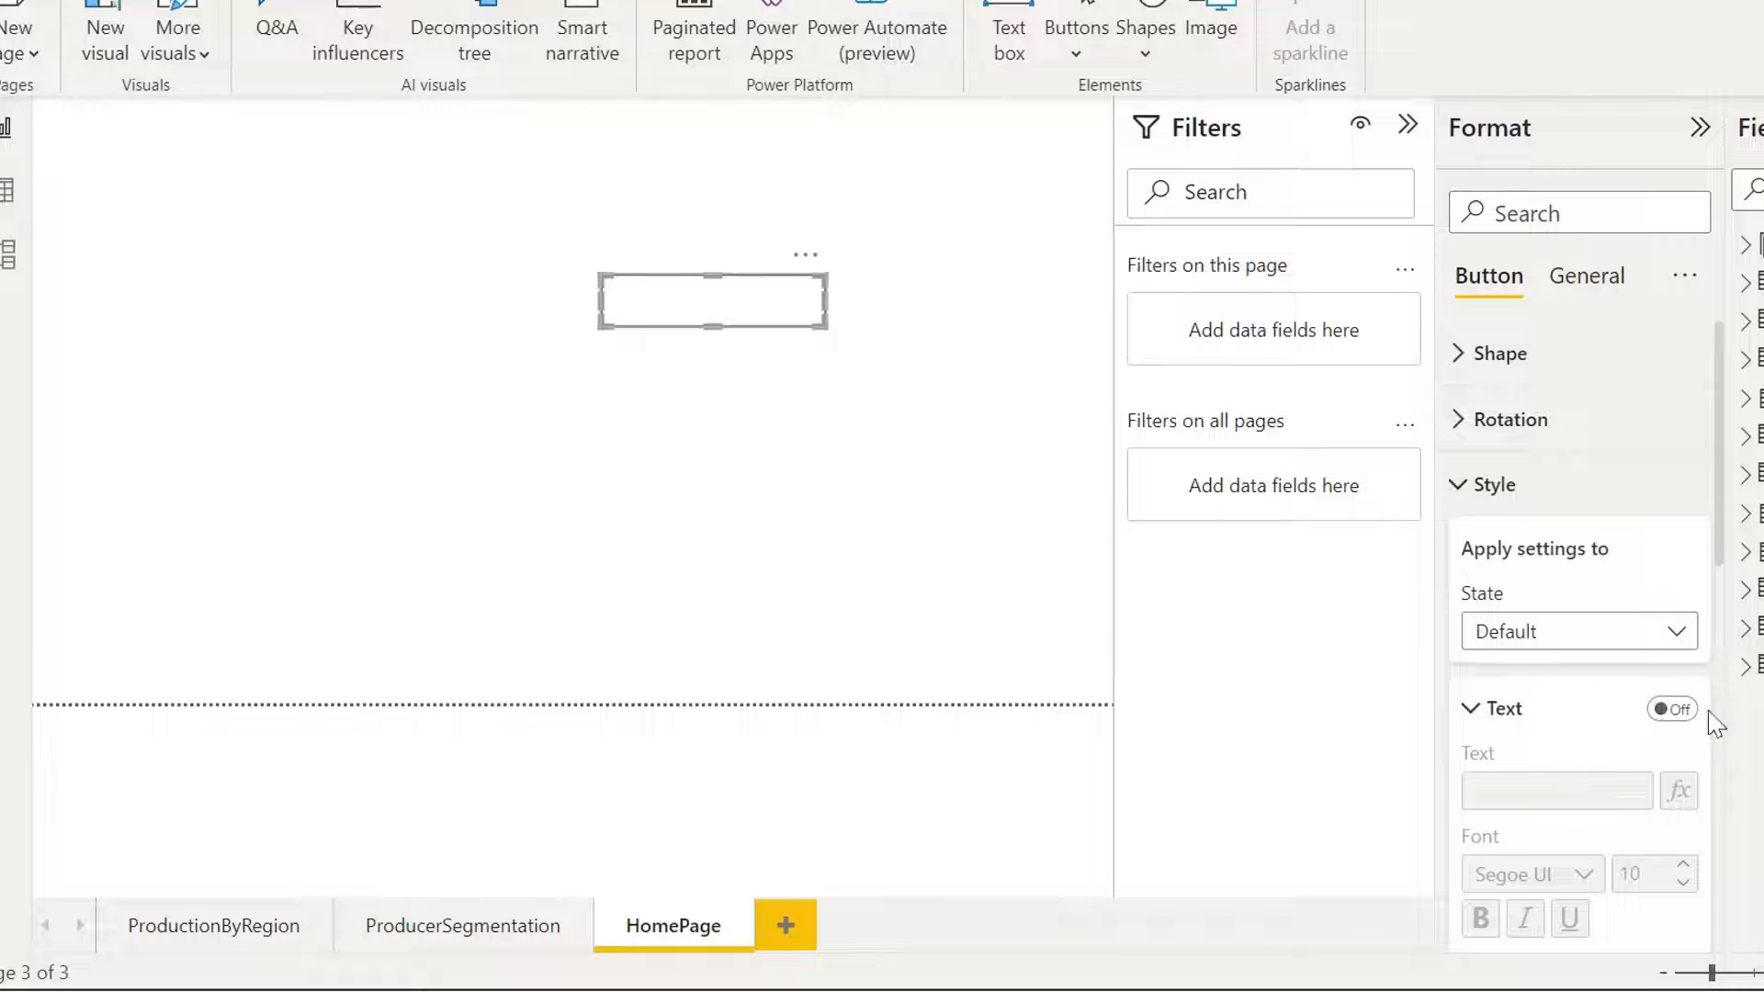
left_click(1672, 709)
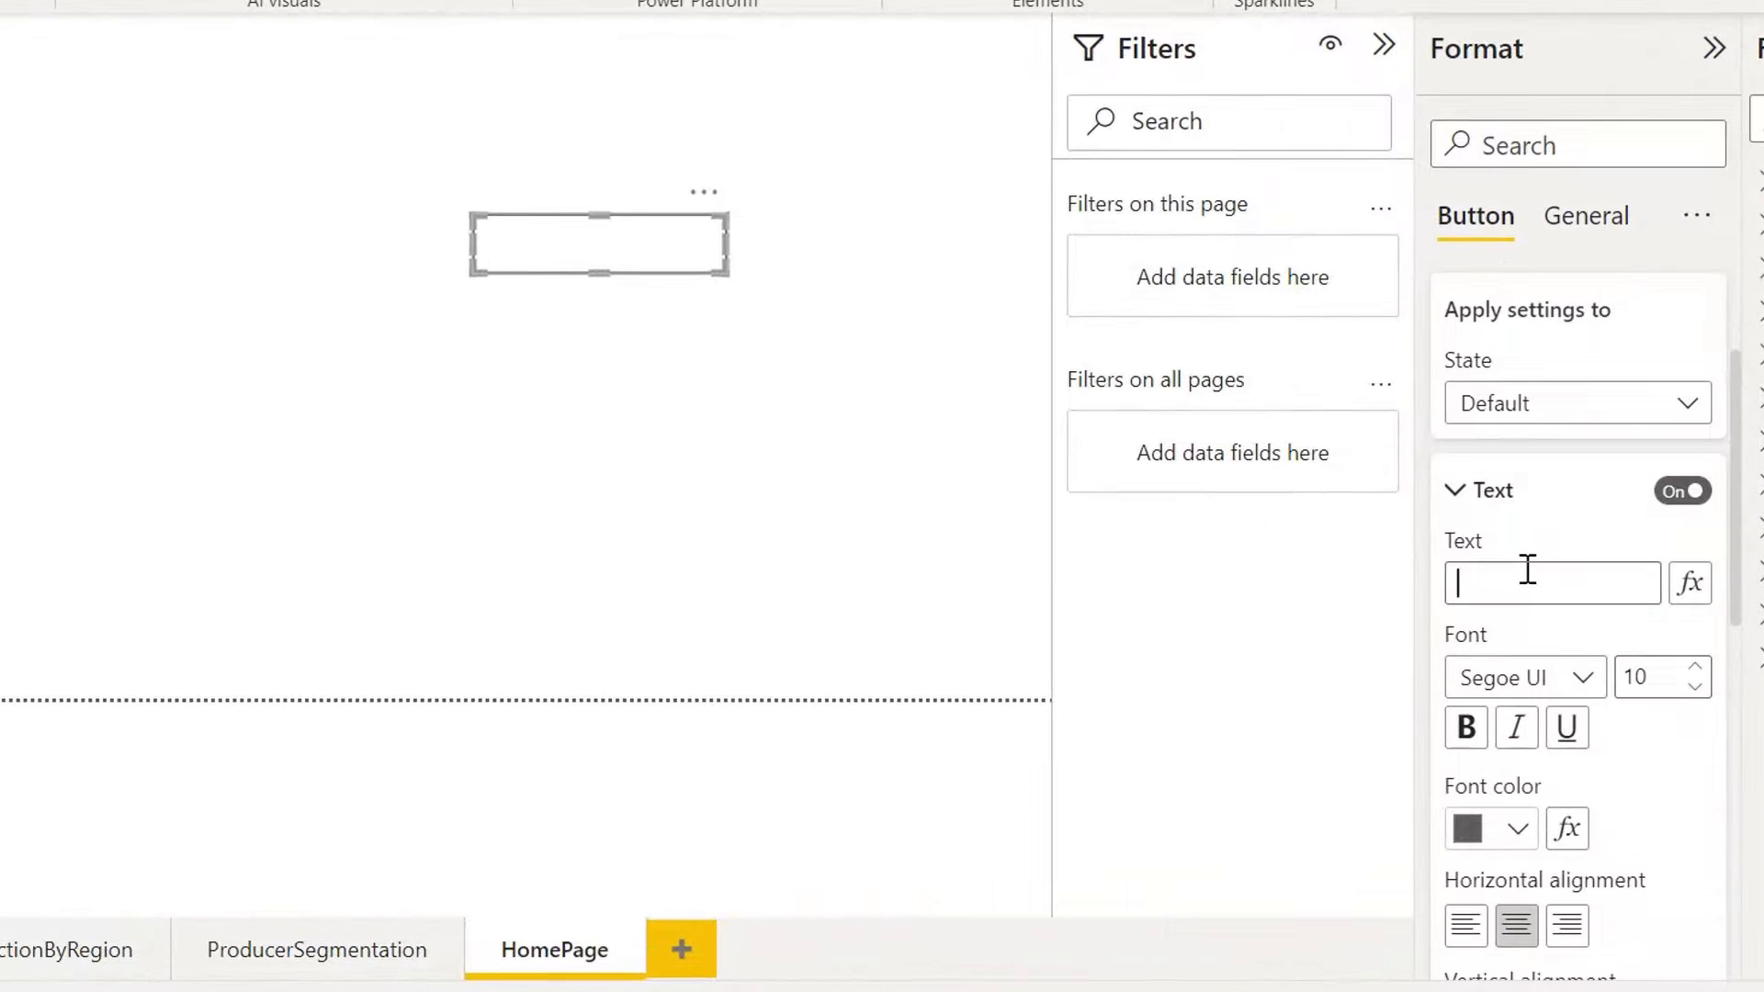
type("ProductionByRegion")
left_click(1565, 585)
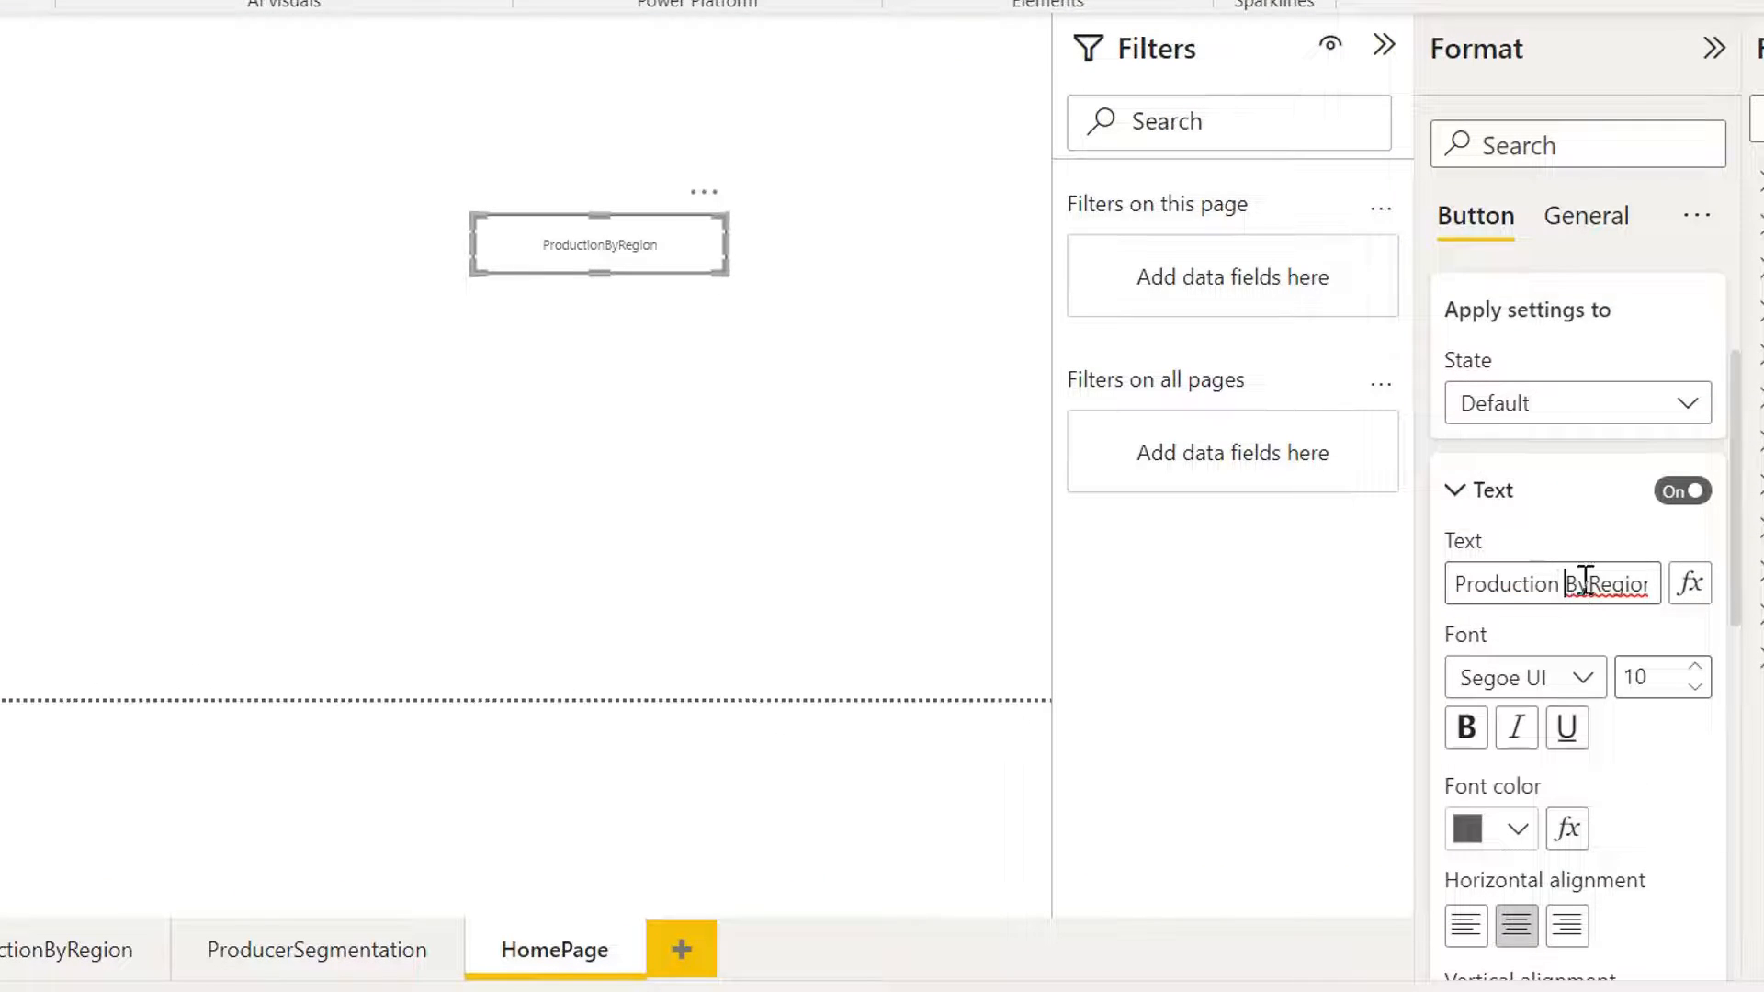
left_click(1587, 582)
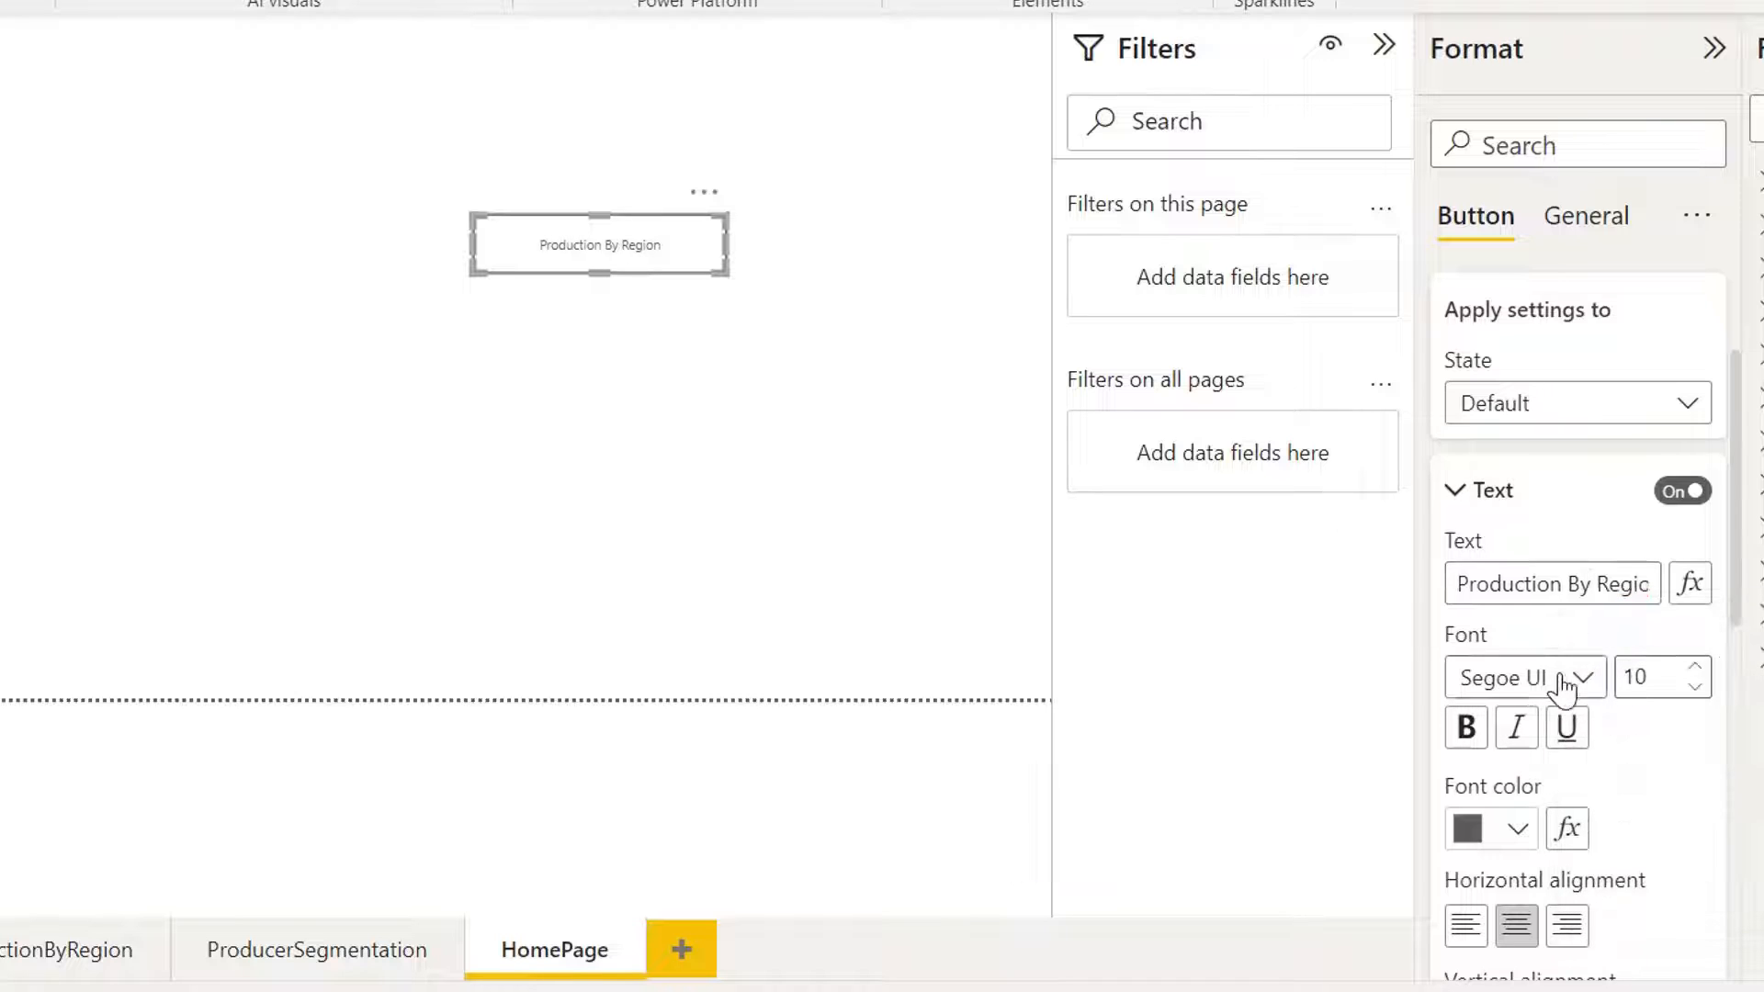
Set the button label to the bold Segoe UI font at size 13.
left_click(1567, 677)
left_click(1585, 496)
left_click(1693, 668)
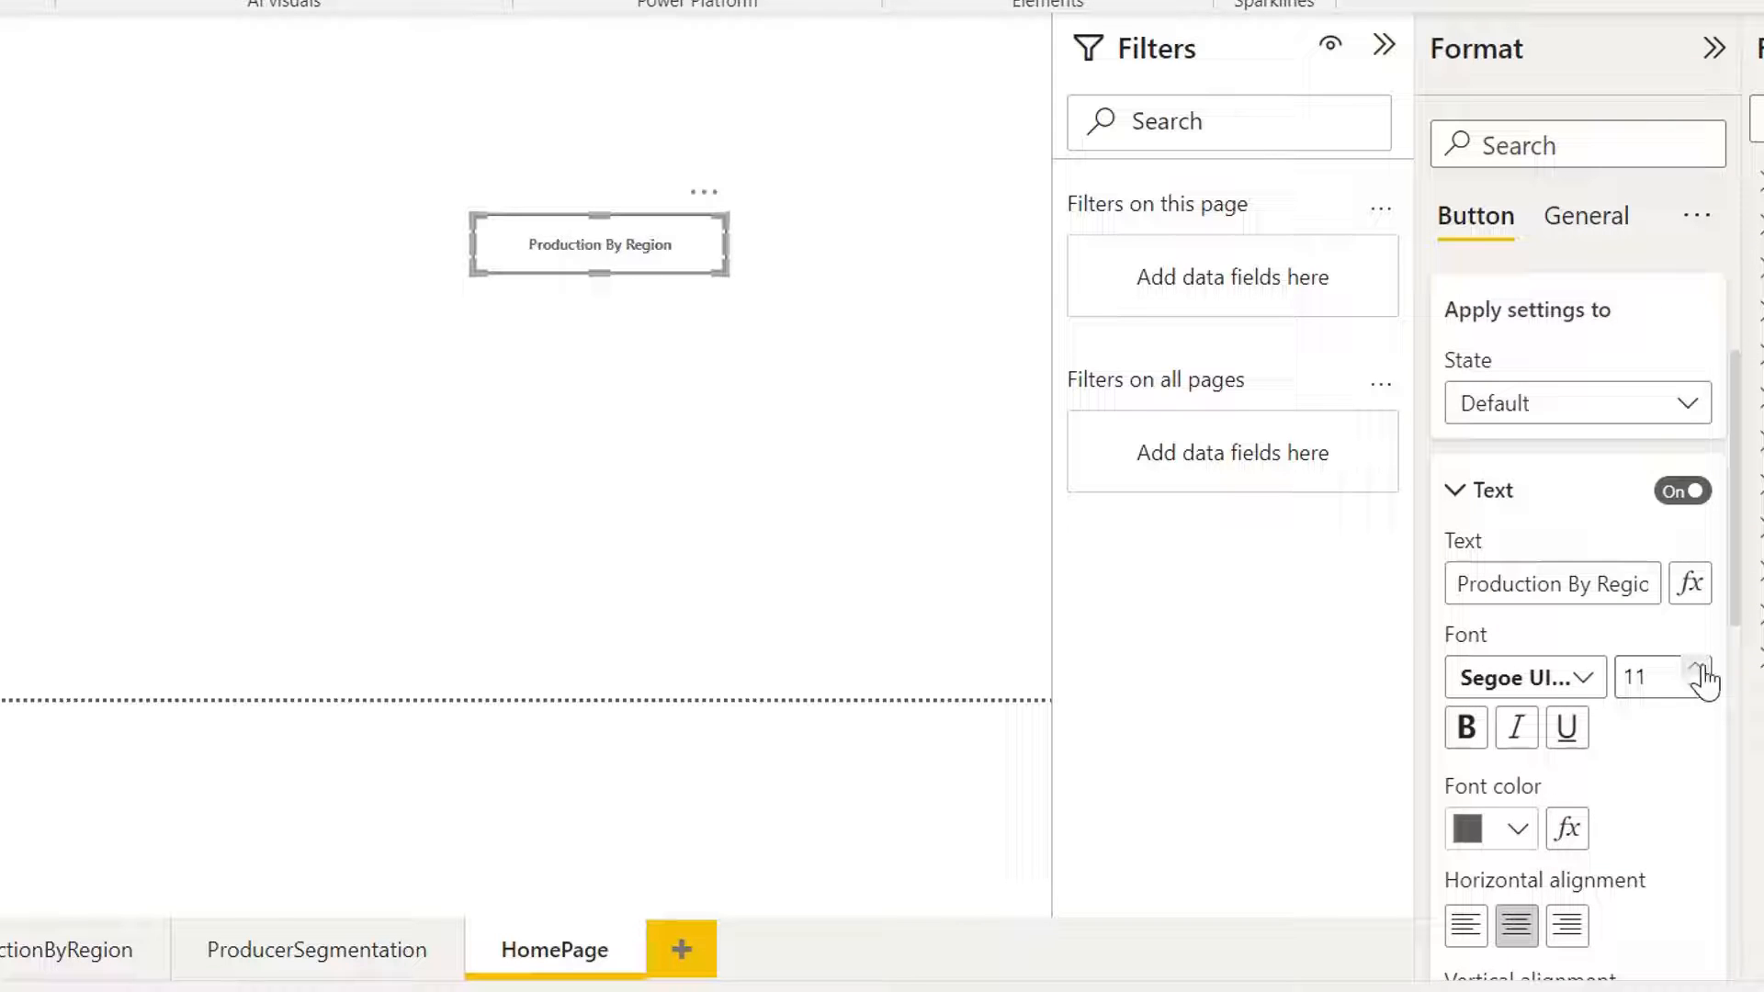
left_click(1693, 667)
left_click(1693, 668)
left_click(1455, 494)
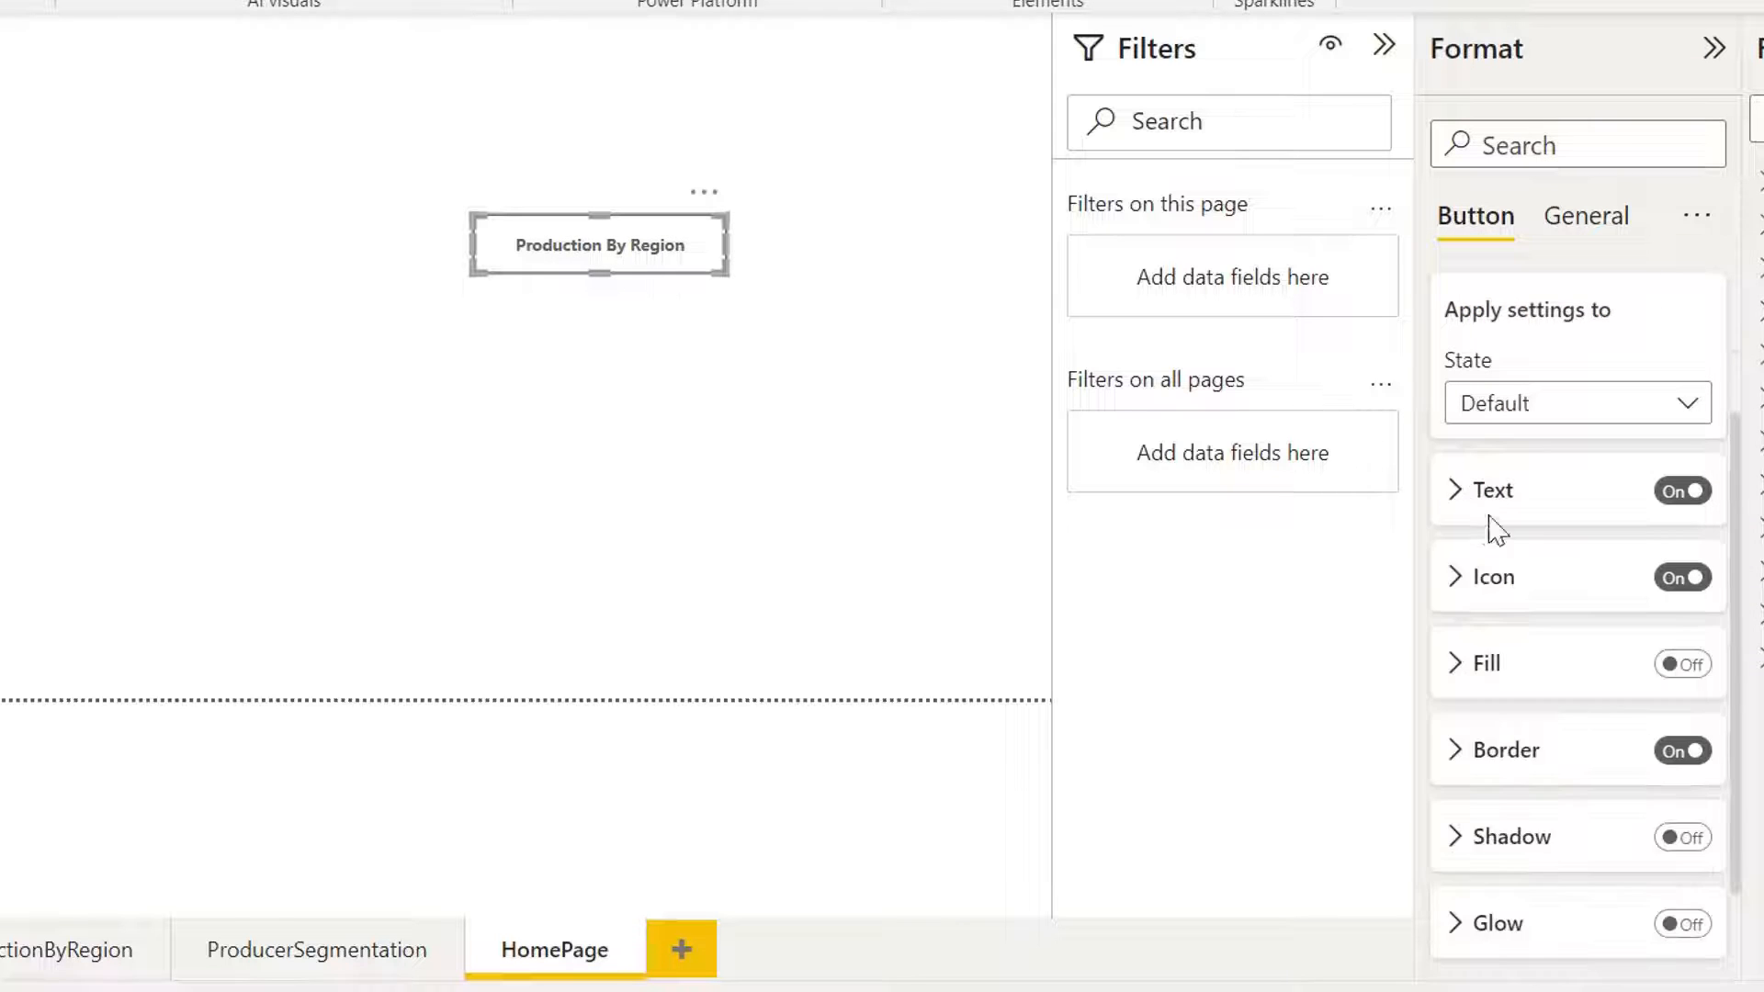
Enable the button's fill with a purple color and 0% transparency.
scroll(1506, 732, "down", 2)
left_click(1682, 541)
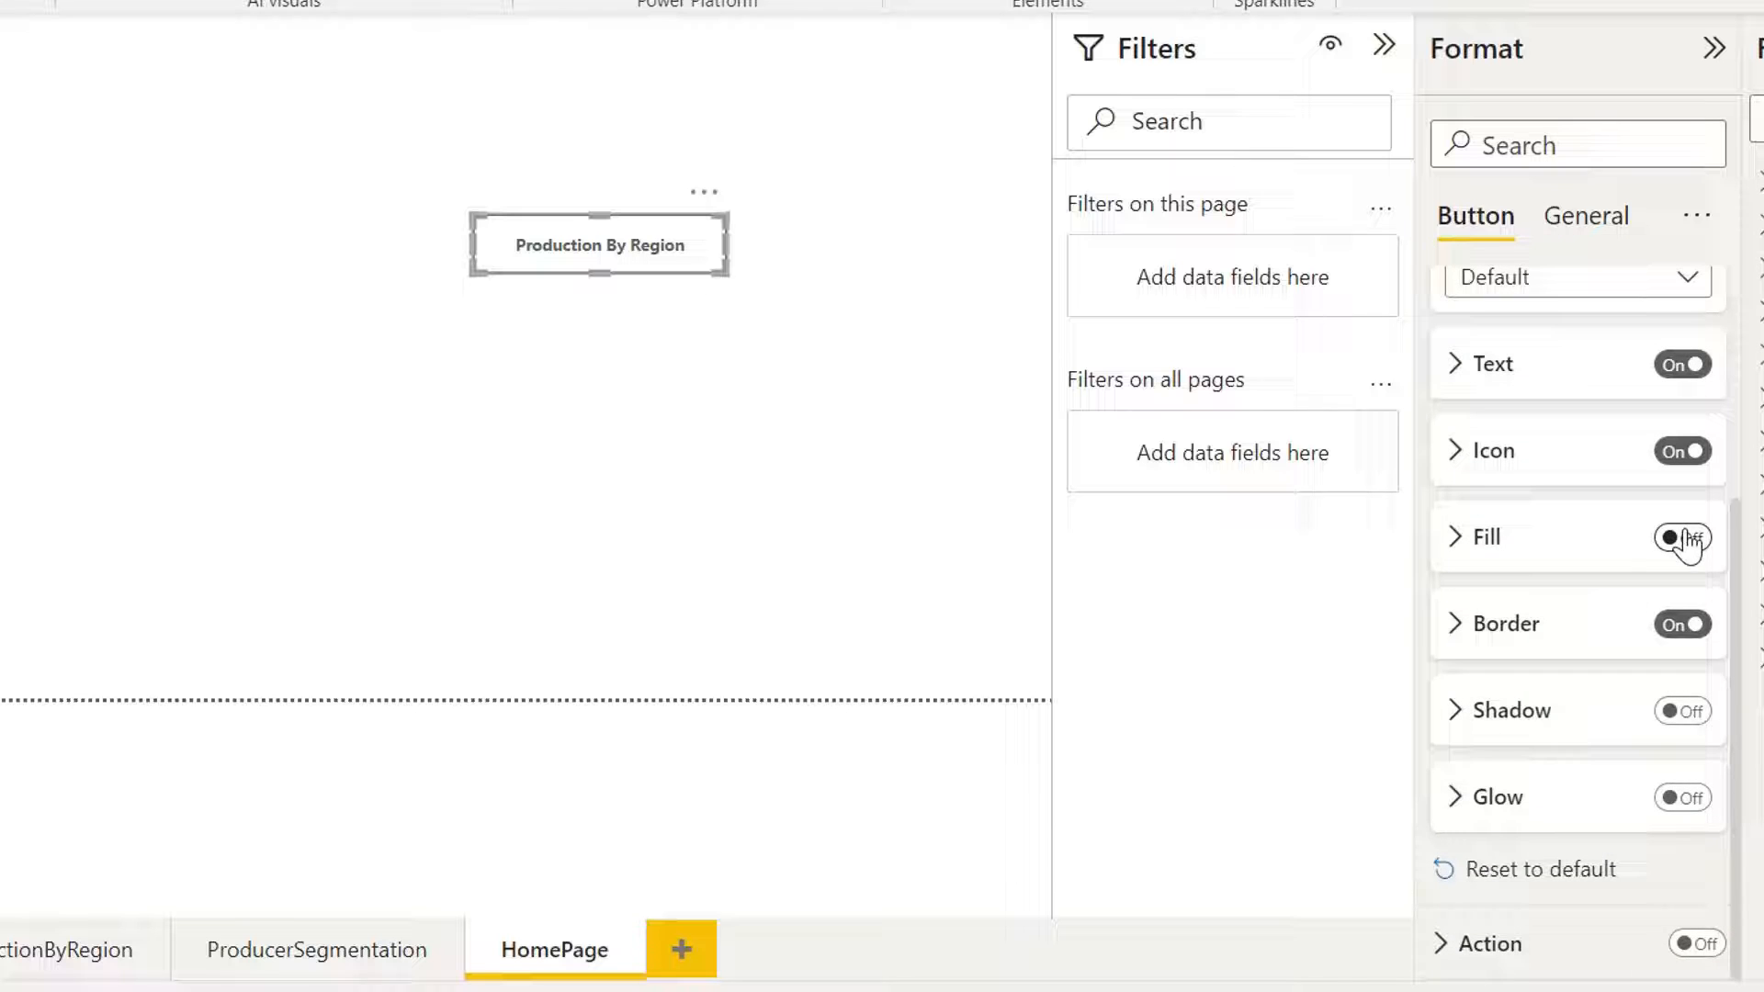
left_click(1460, 540)
scroll(1599, 790, "down", 3)
left_click(1518, 308)
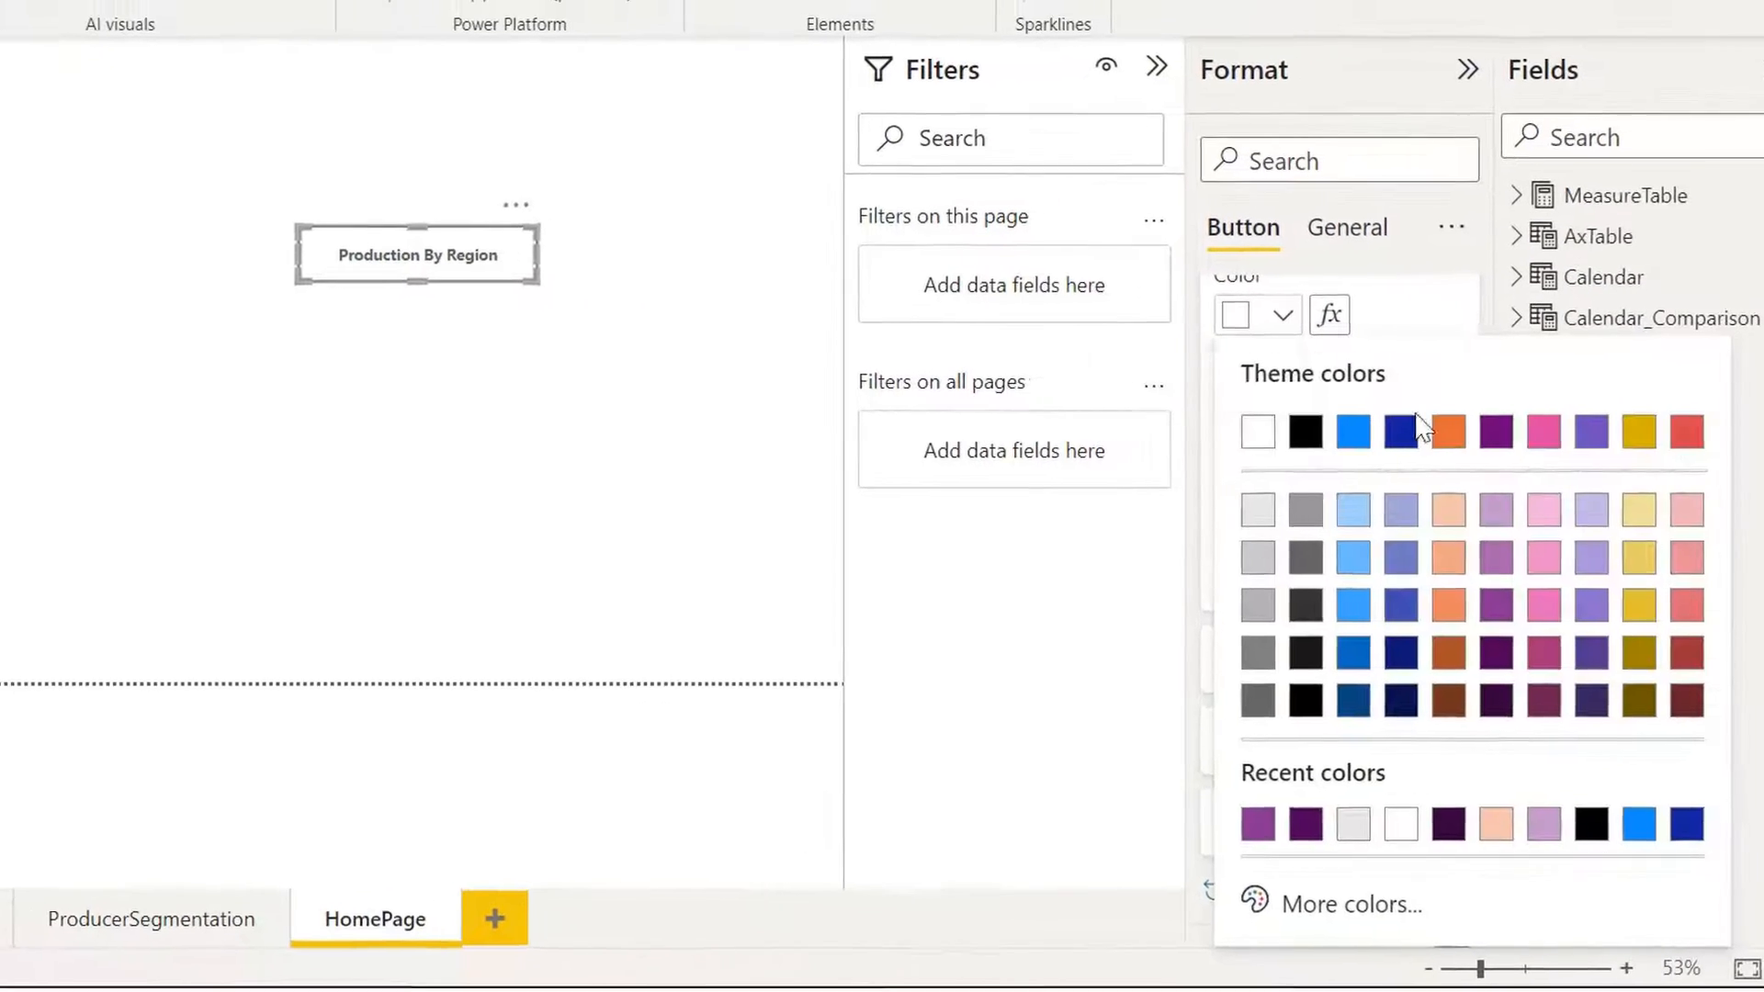
left_click(1480, 603)
left_click_drag(1353, 567, 1309, 567)
Change the font color of the button label to white.
scroll(1234, 376, "up", 3)
scroll(1234, 376, "up", 2)
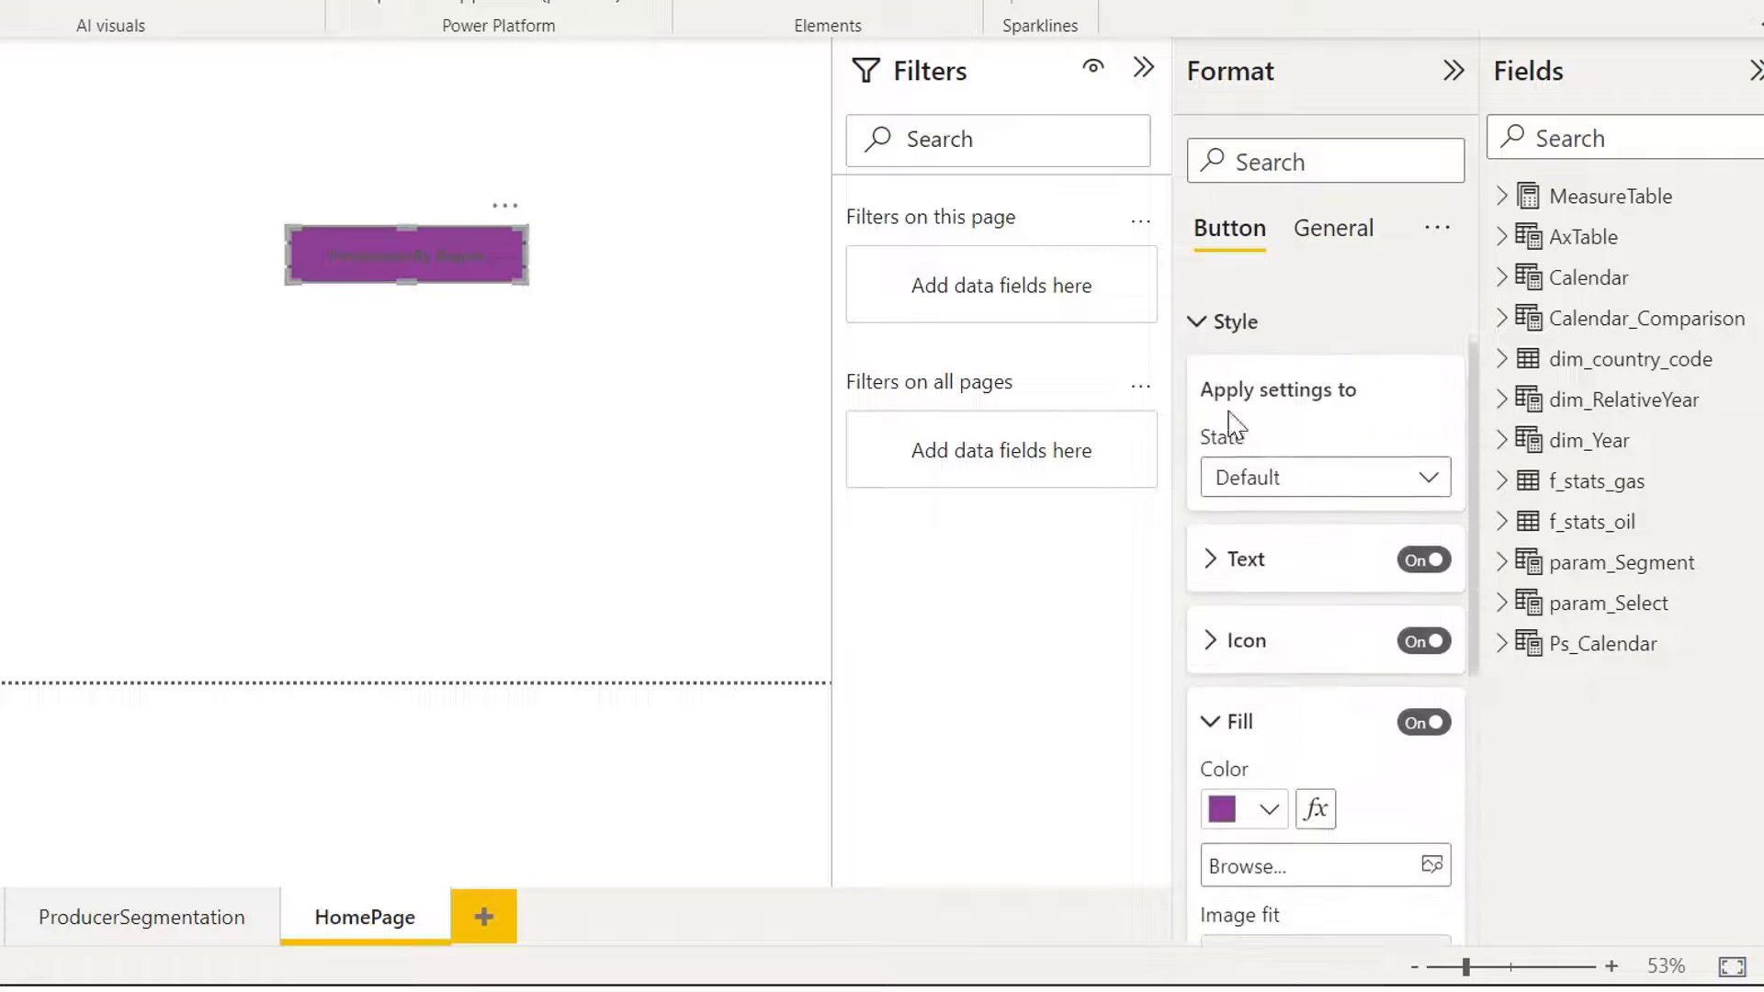
left_click(1233, 570)
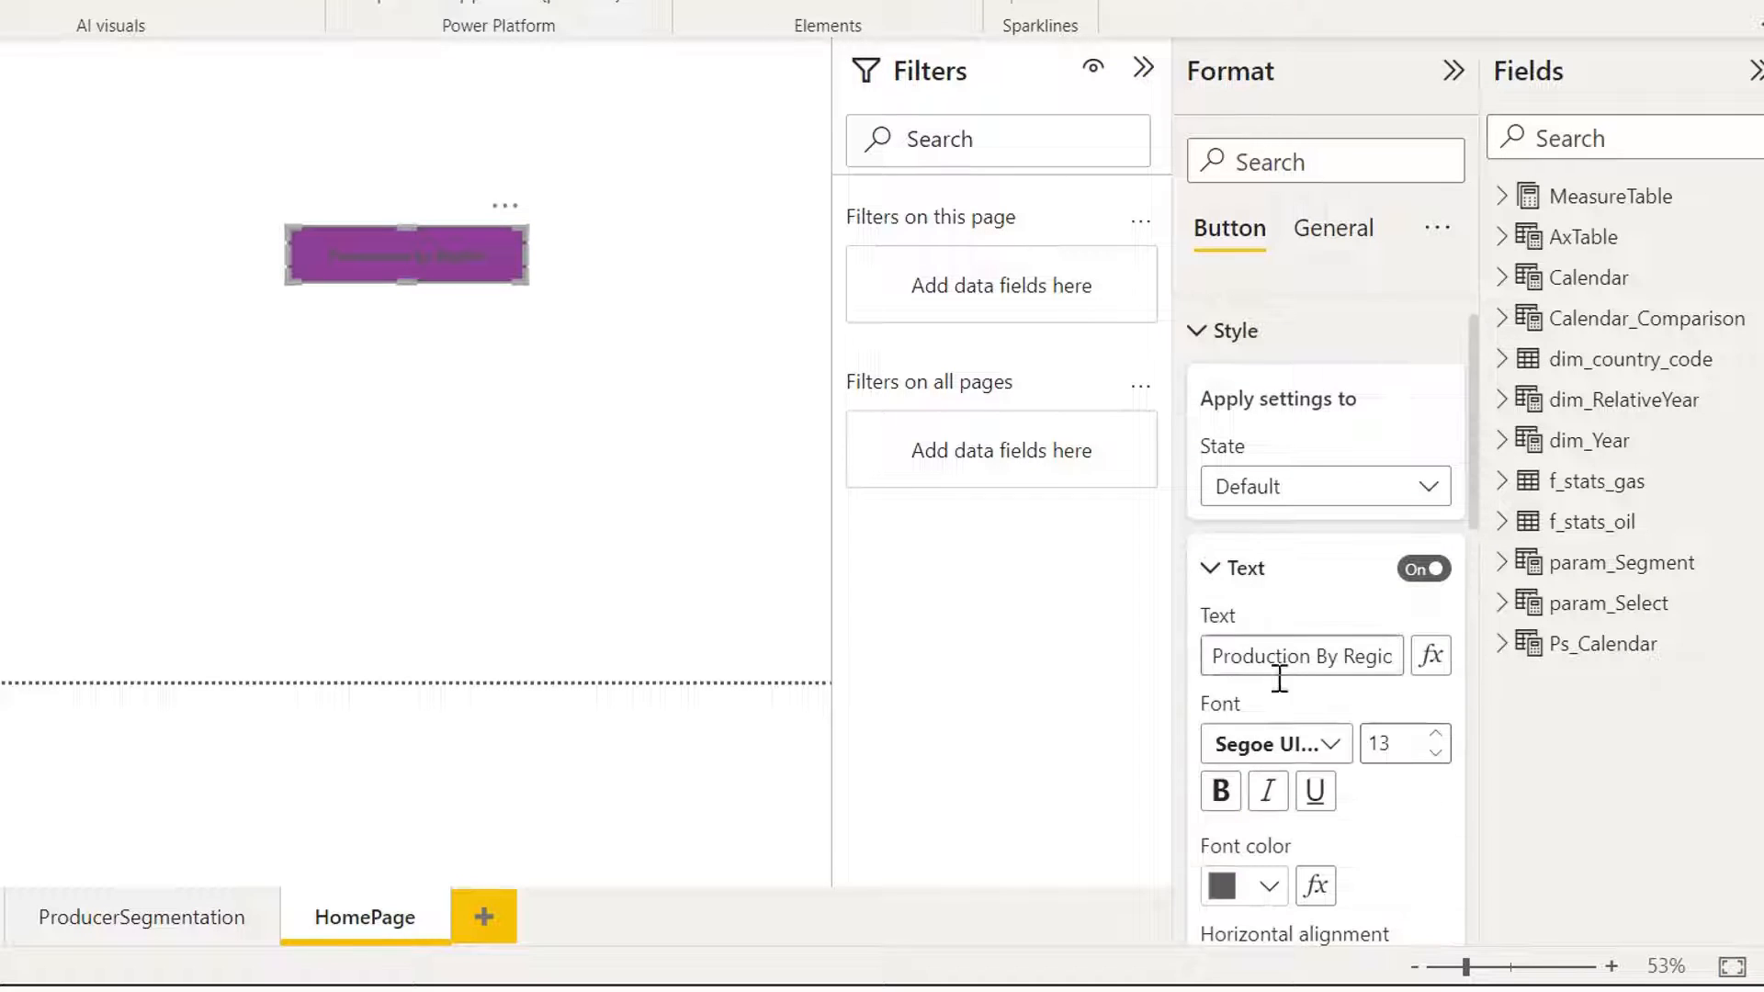
left_click(1266, 886)
left_click(1244, 367)
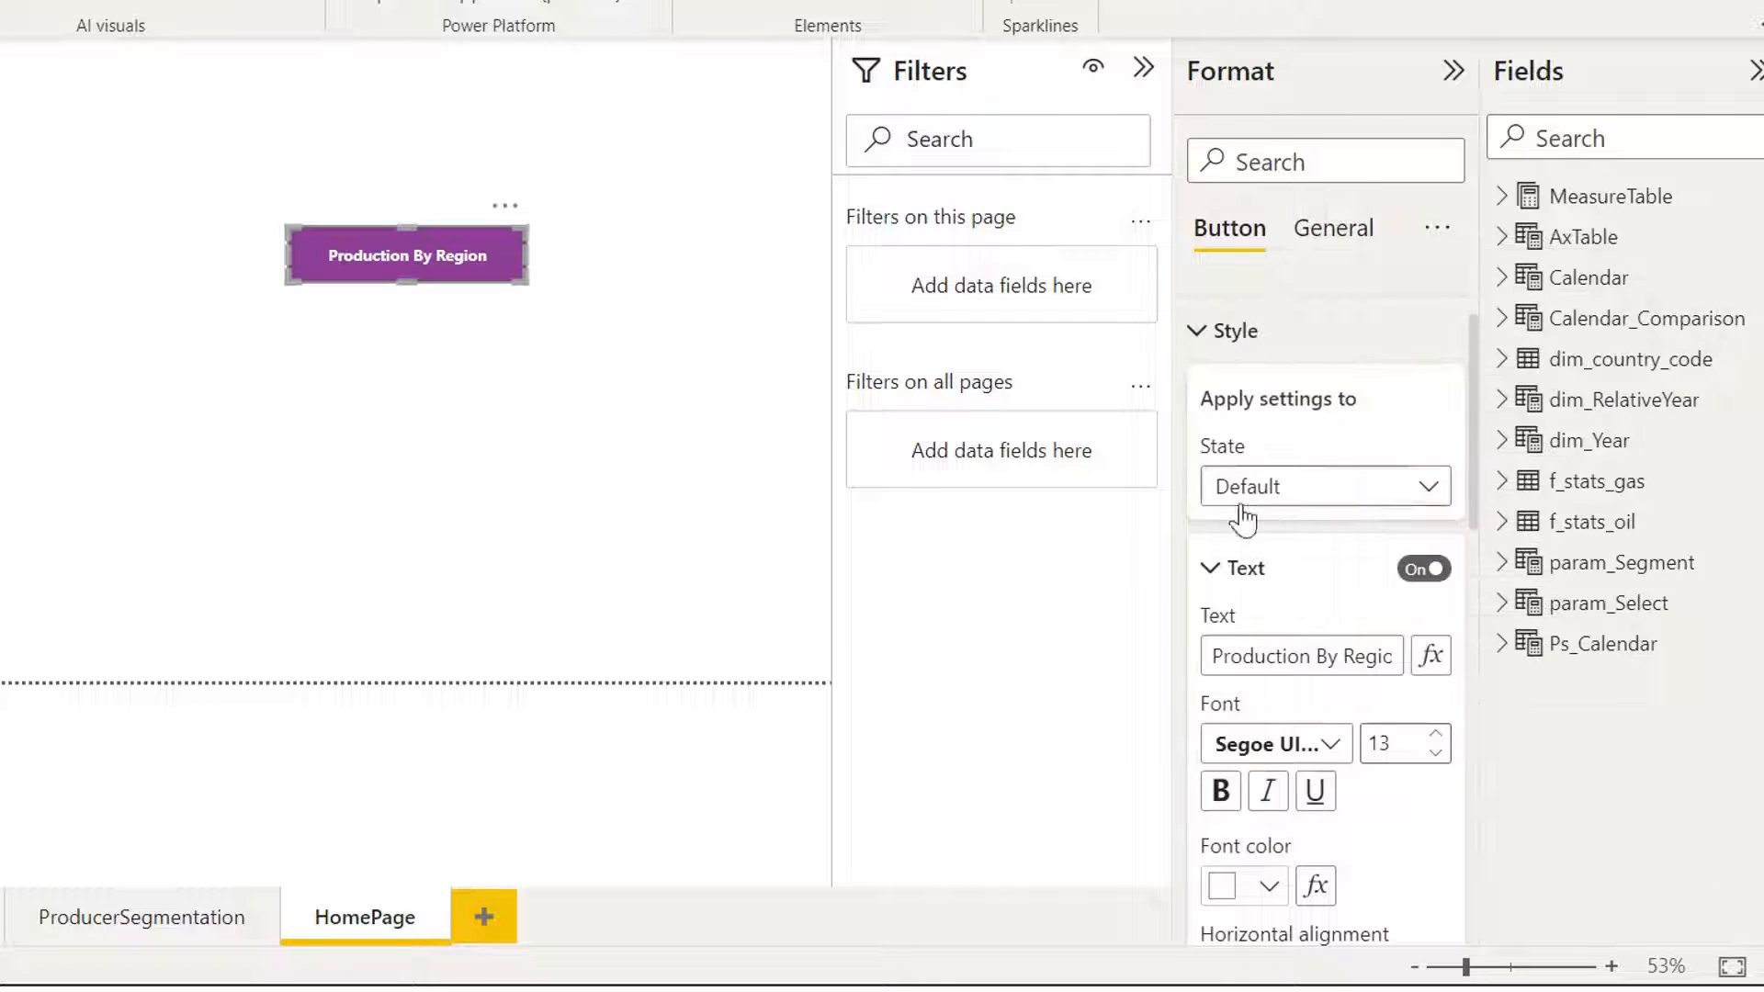
left_click(1230, 571)
Turn off the border of the Production By Region button.
scroll(1392, 677, "down", 5)
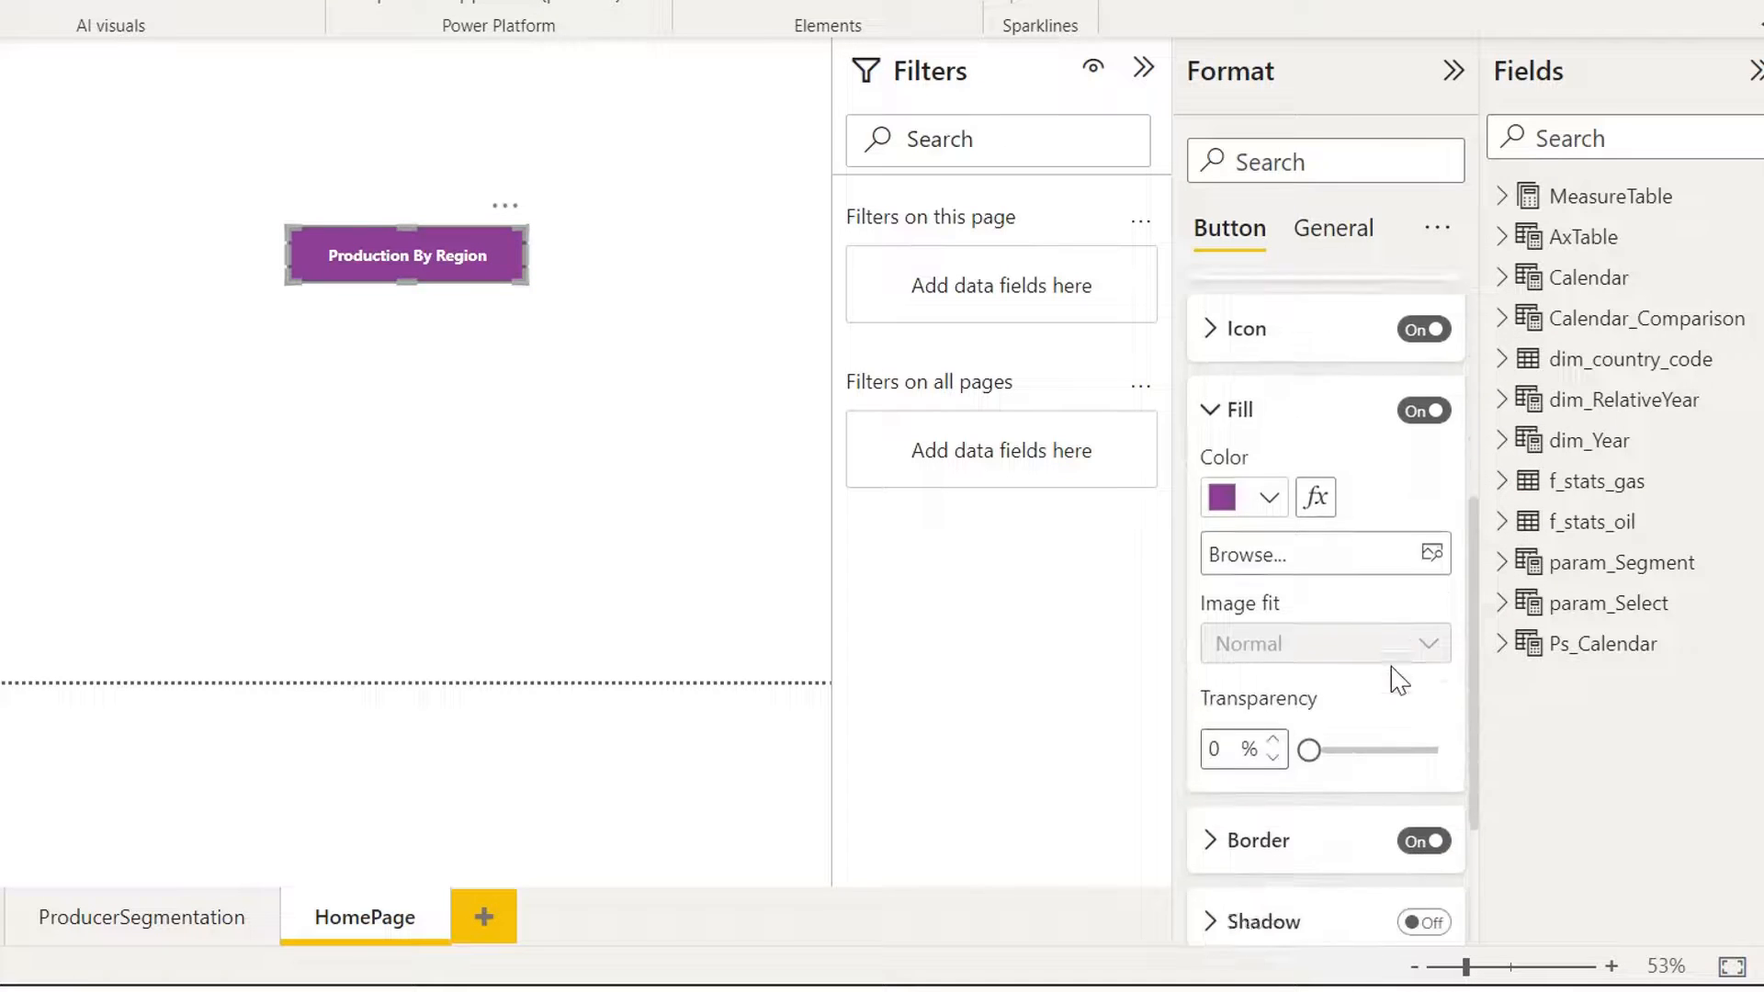
left_click(1423, 612)
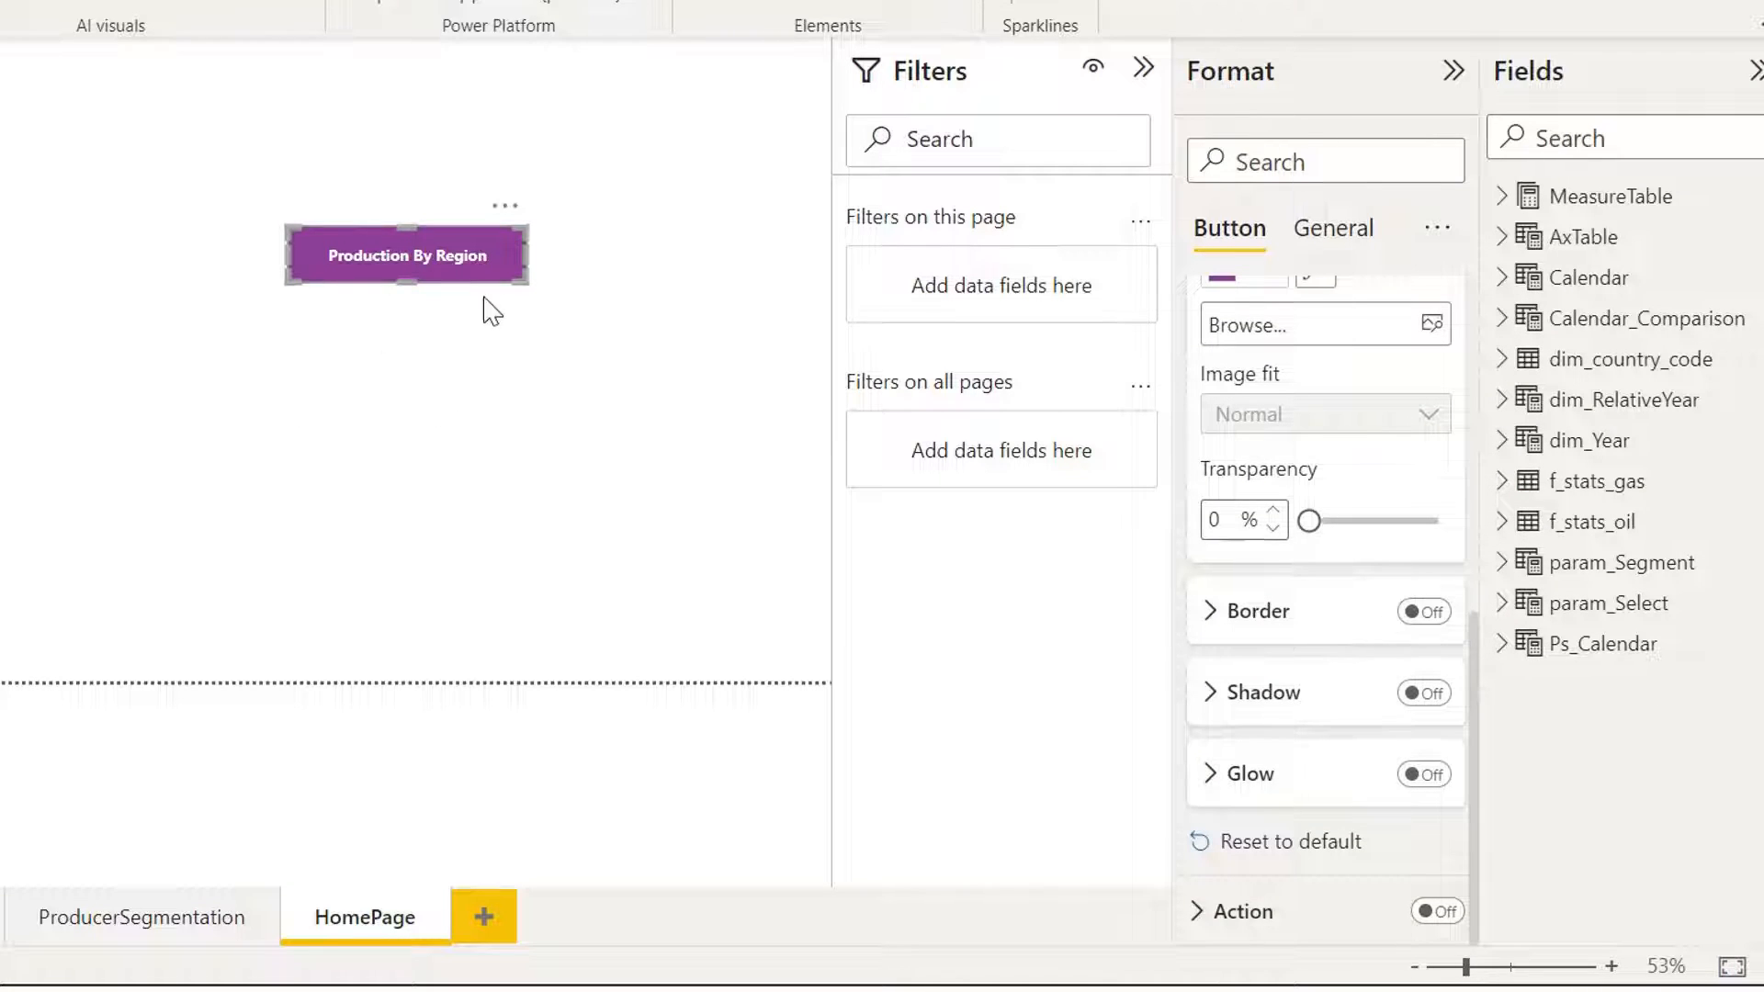
left_click(484, 307)
Increase the button label's font size to 15 and apply bold formatting.
left_click_drag(468, 288, 517, 320)
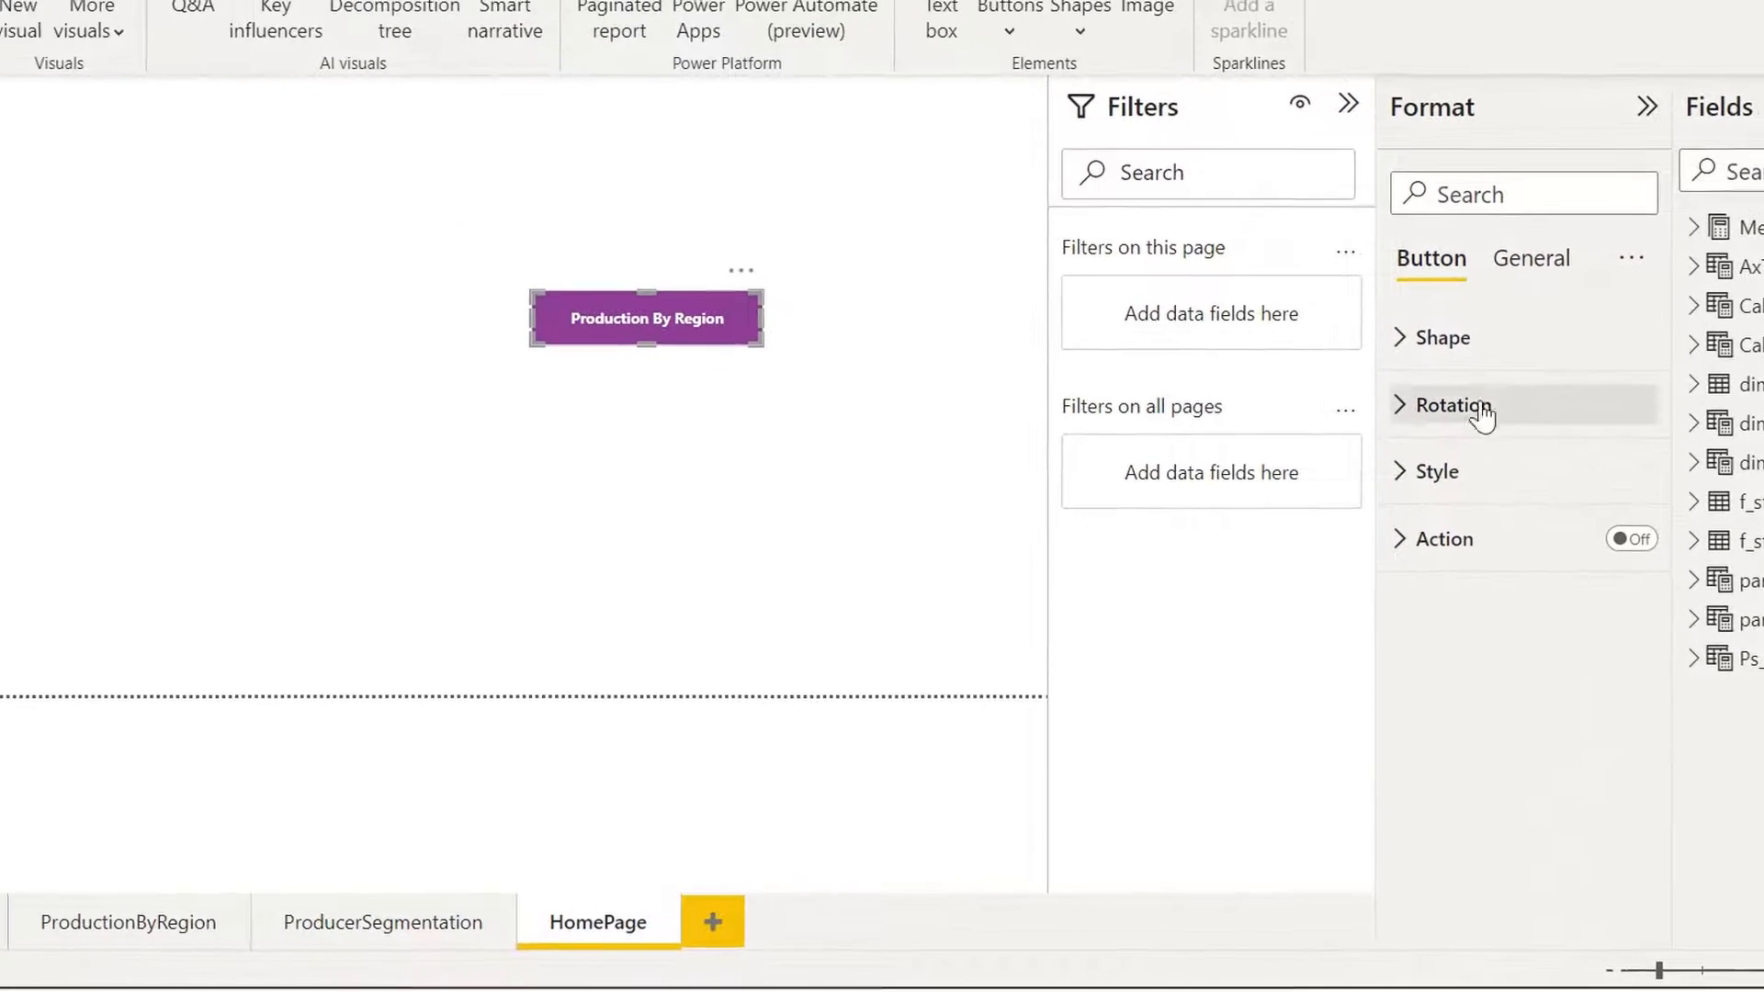
left_click(1222, 451)
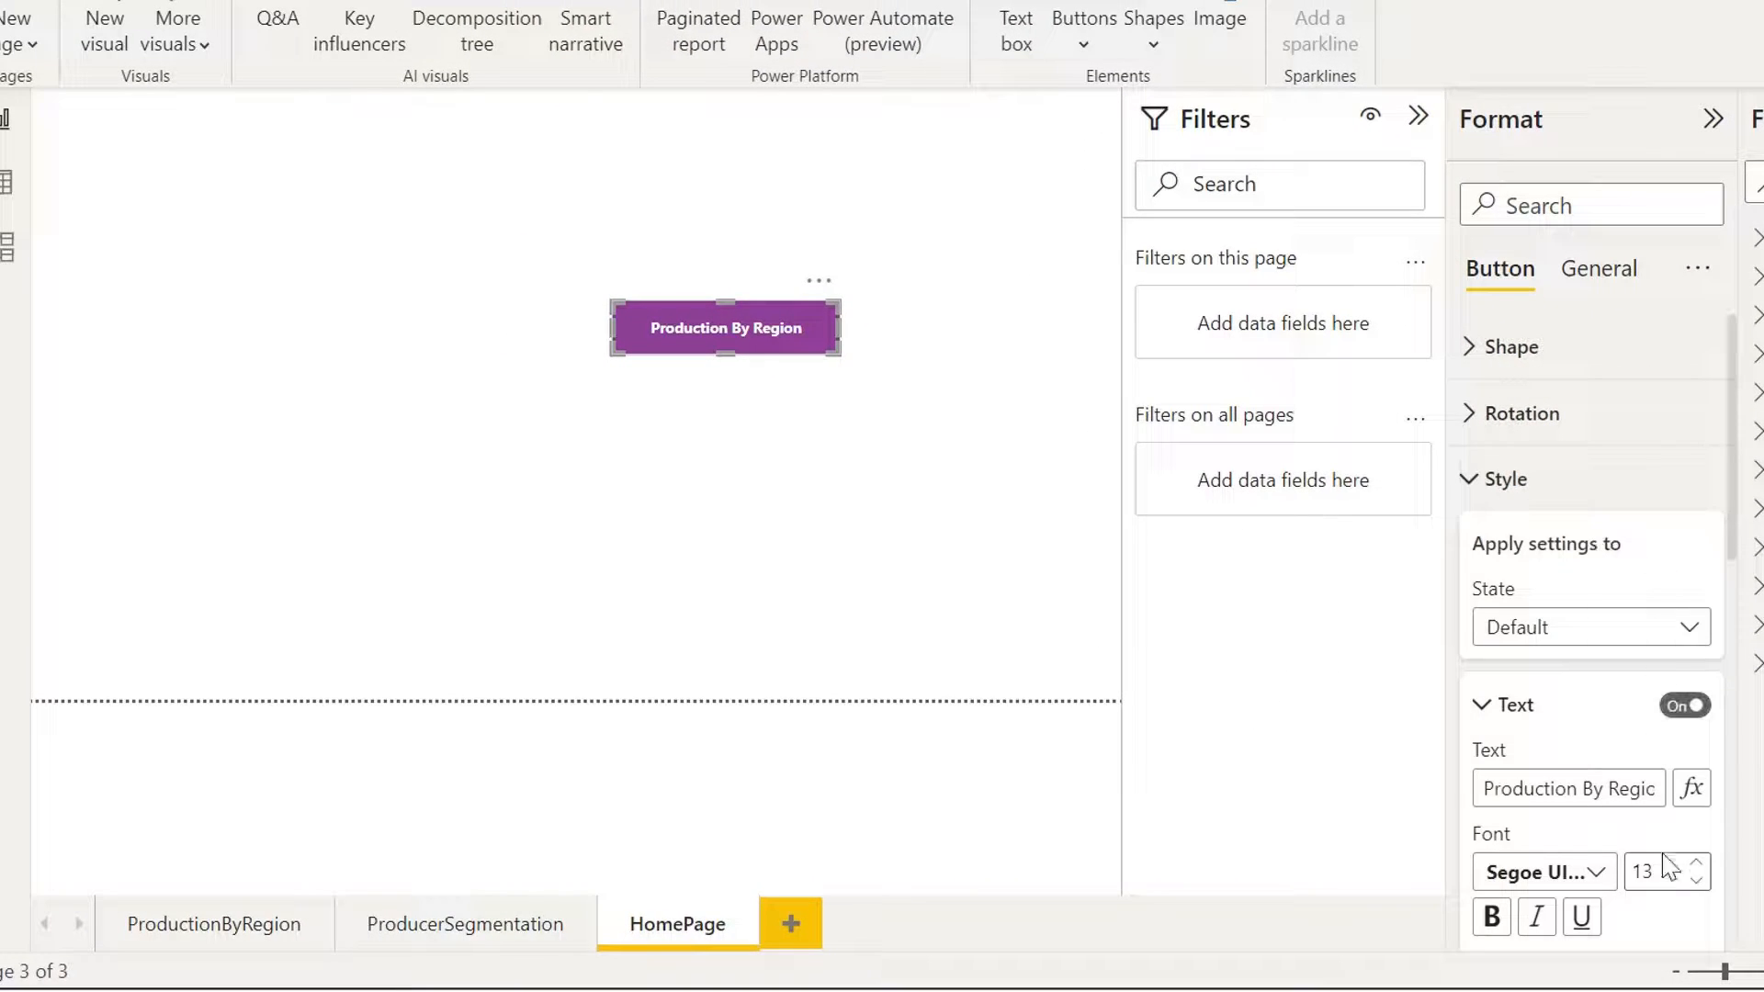
left_click(1694, 871)
left_click(1694, 871)
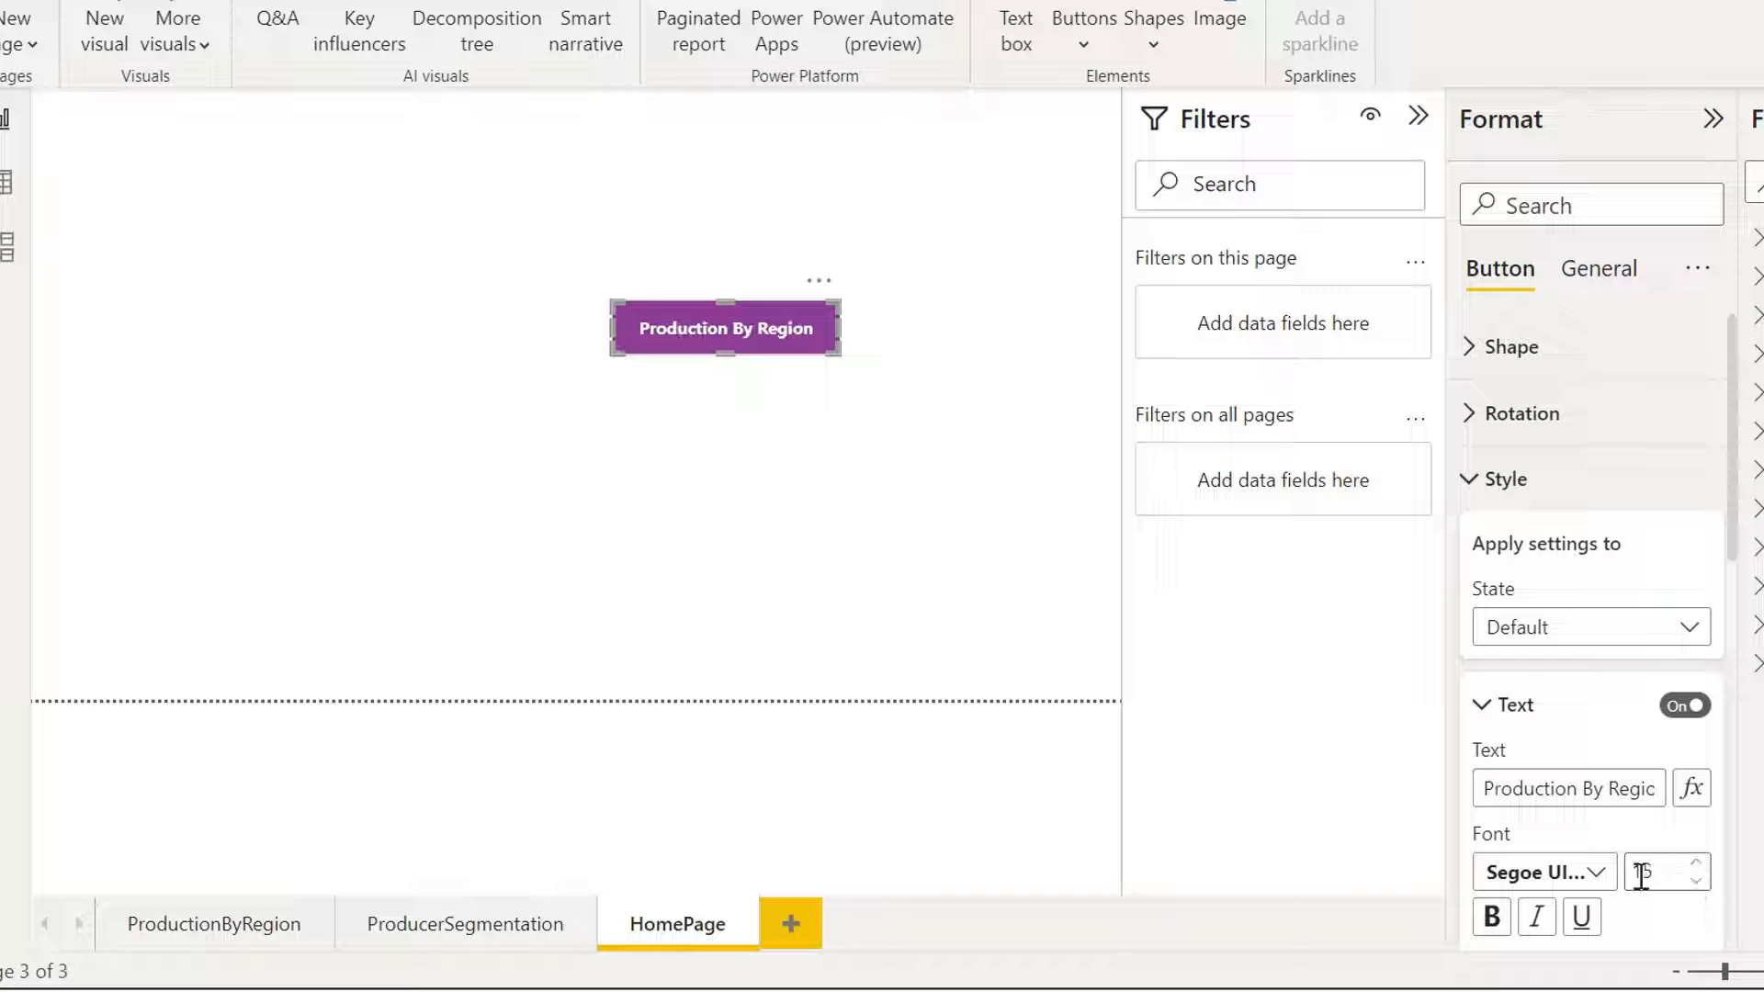
left_click(1491, 915)
left_click(846, 532)
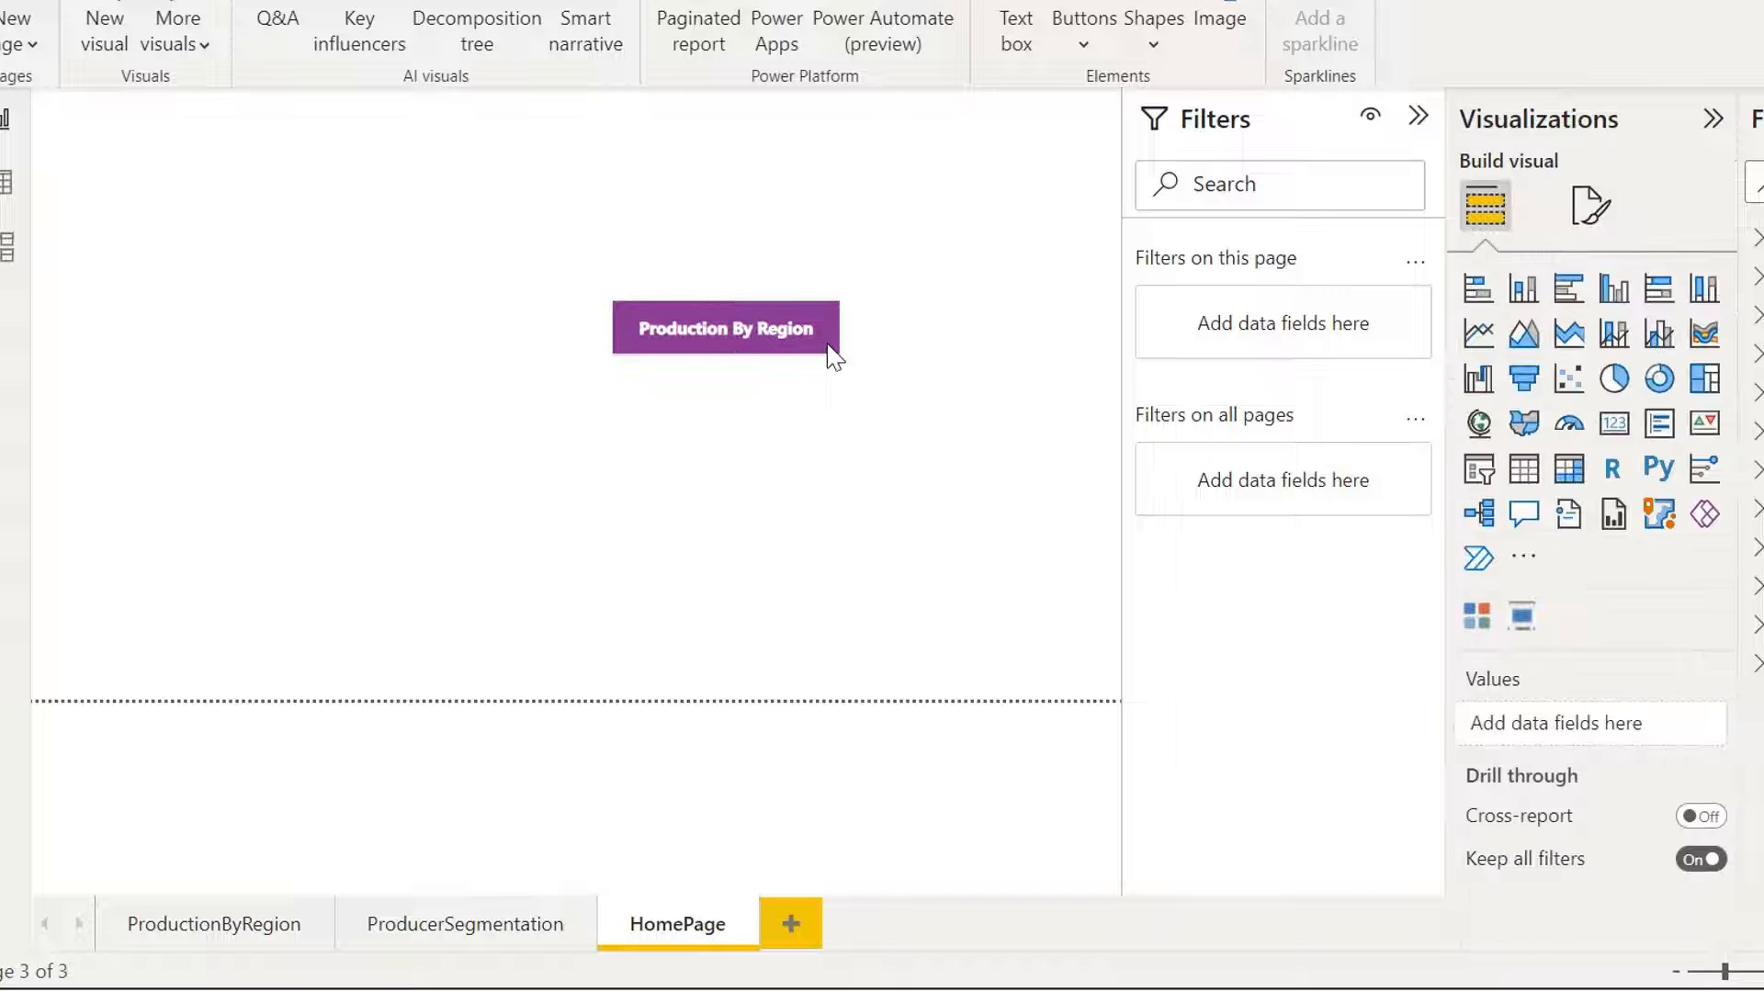
Enable the button's action as Page navigation with ProductionByRegion as the destination.
left_click(825, 345)
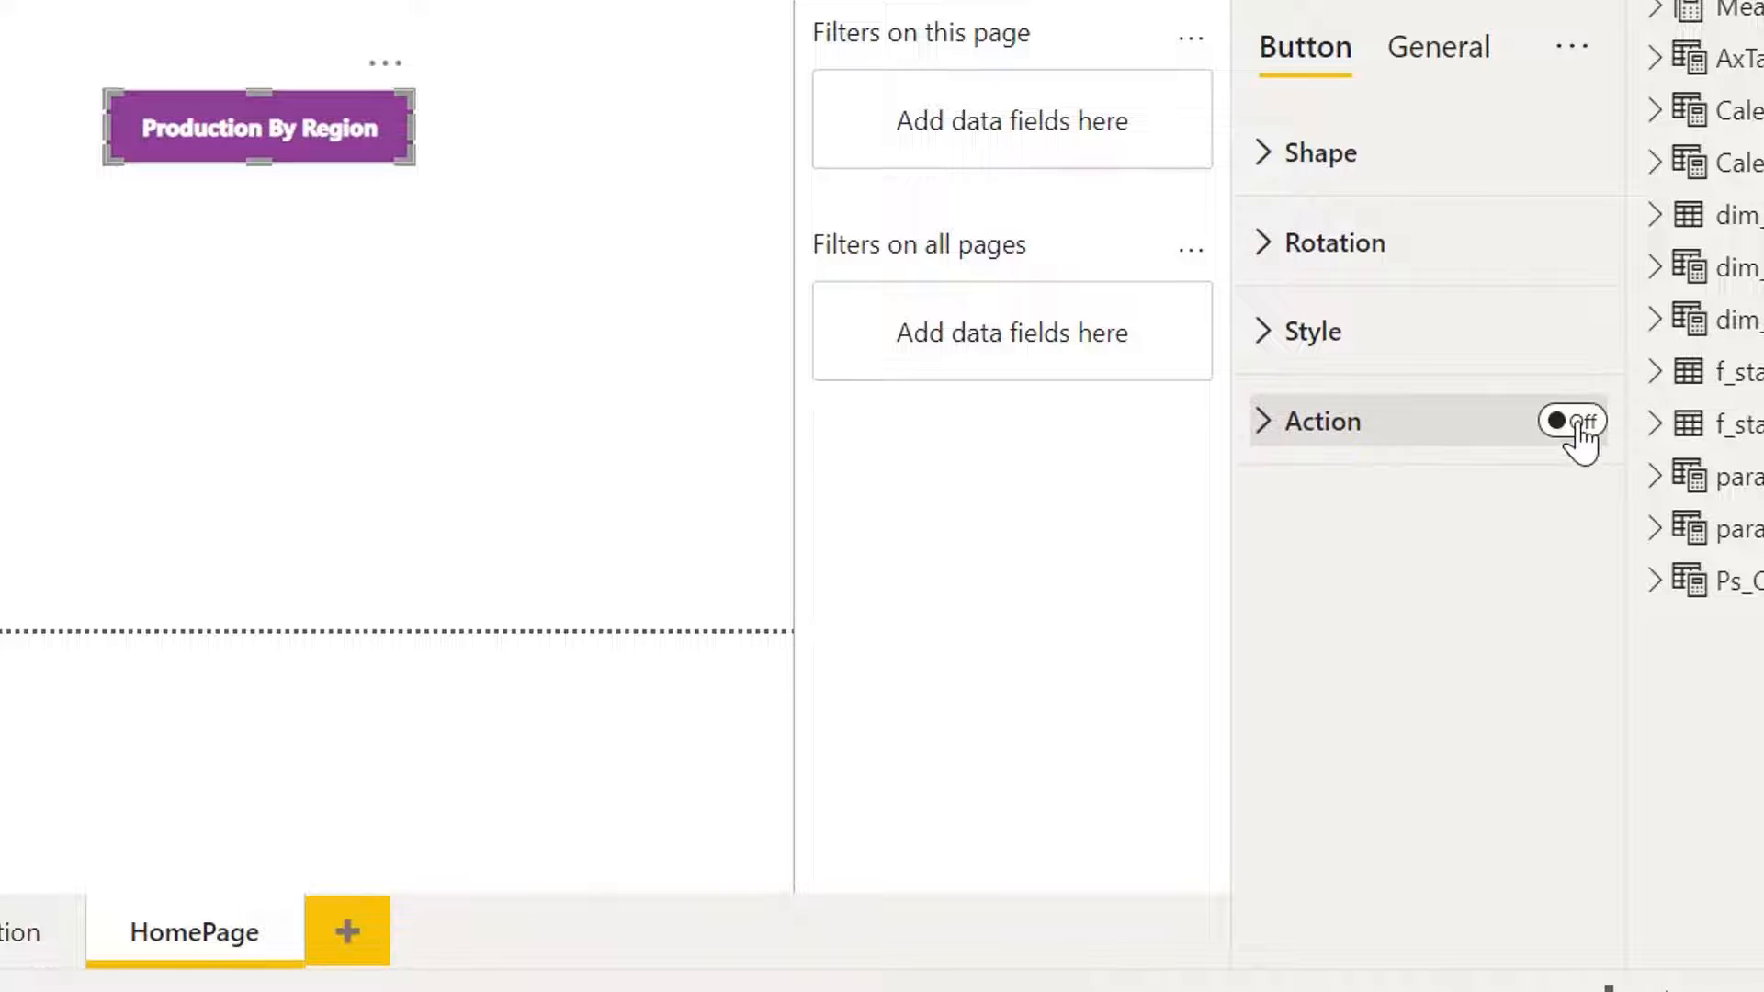
left_click(1576, 422)
left_click(1266, 428)
left_click(1424, 625)
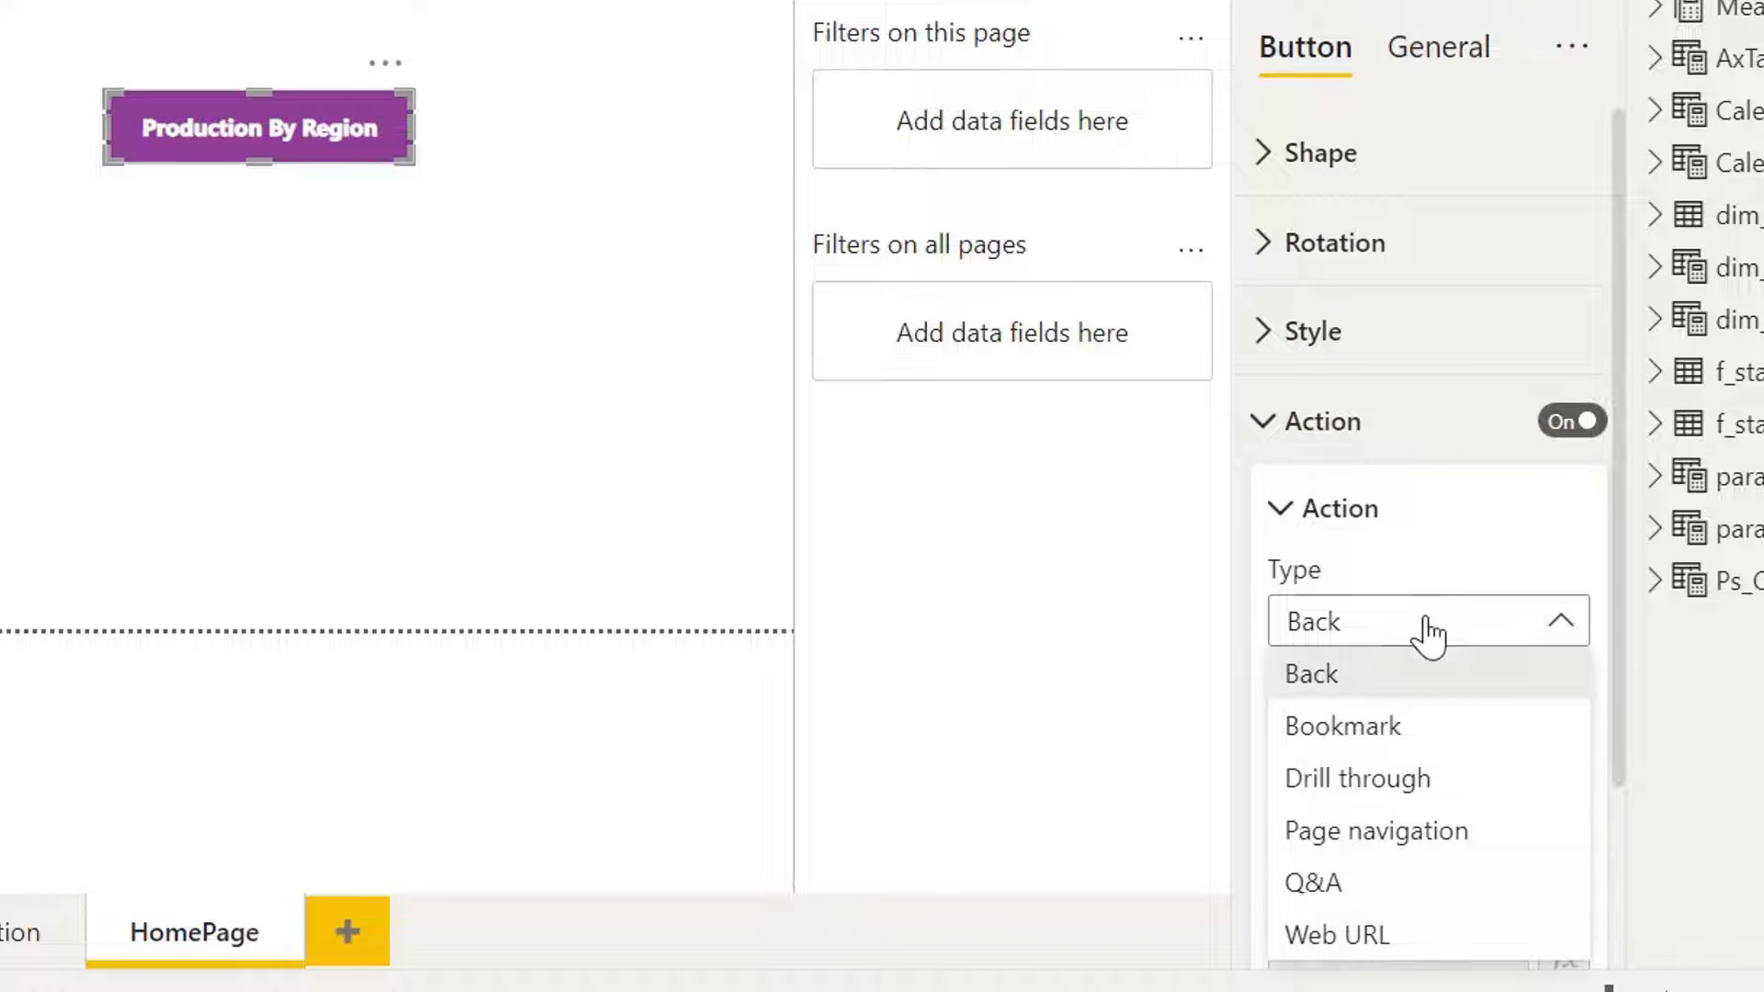
left_click(1465, 833)
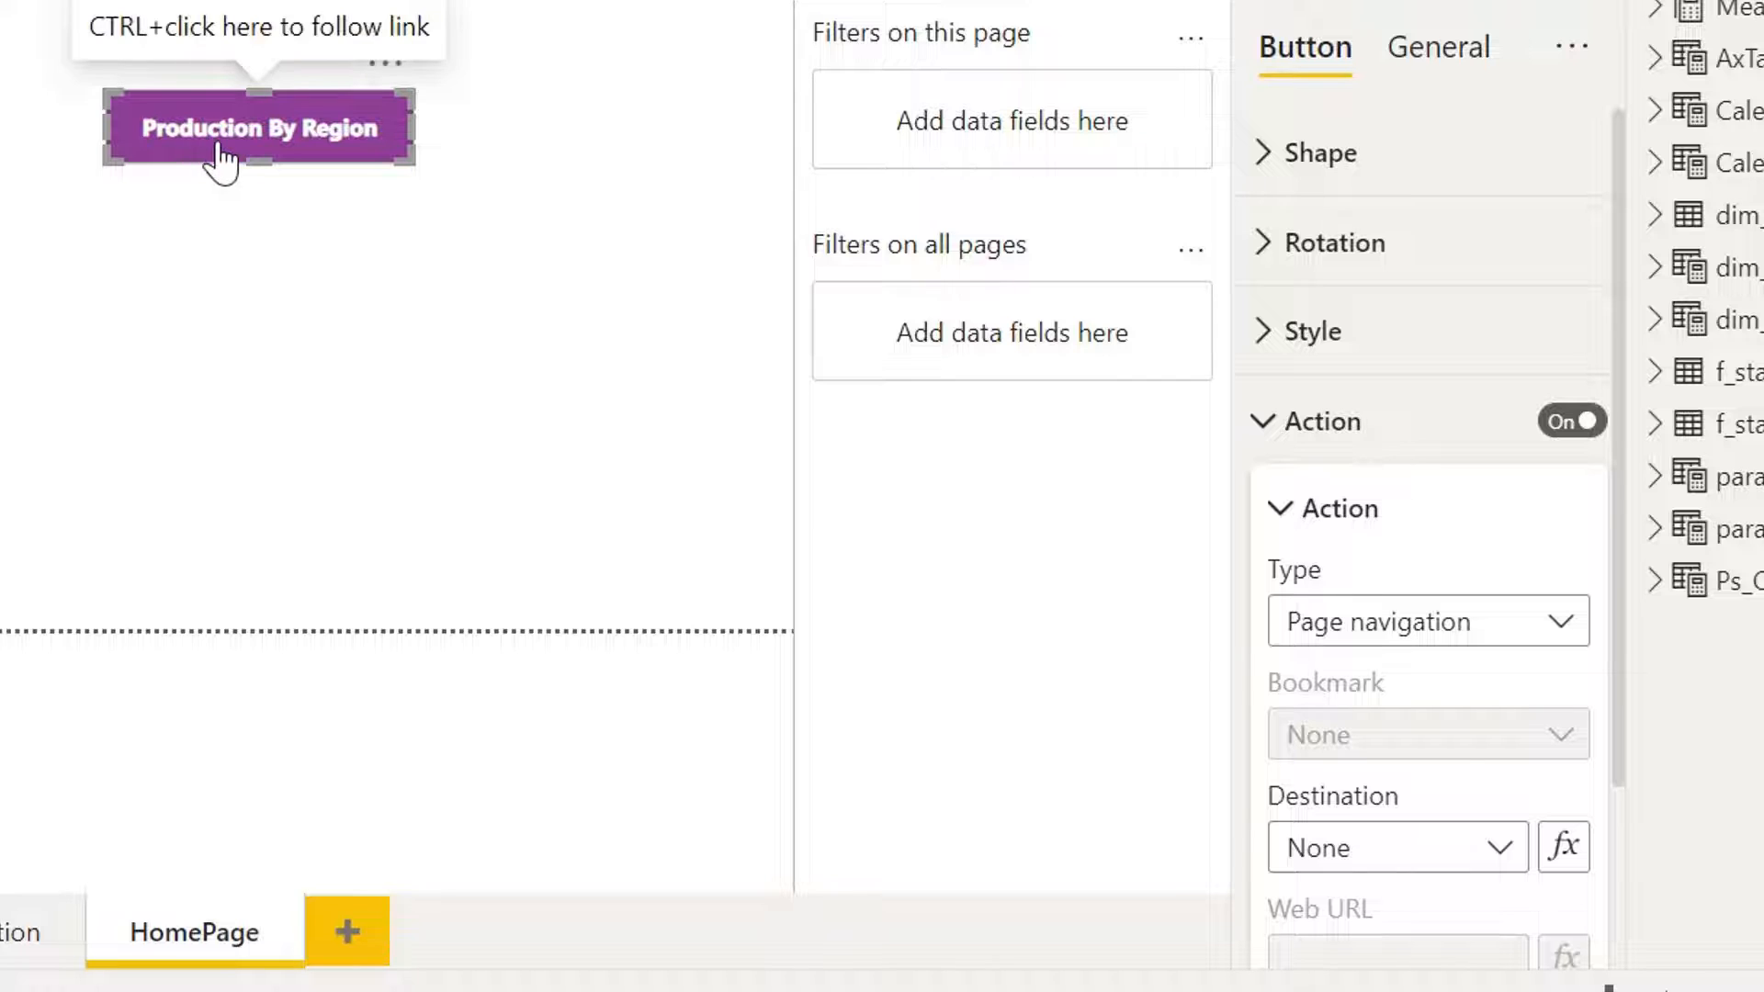
left_click(1436, 847)
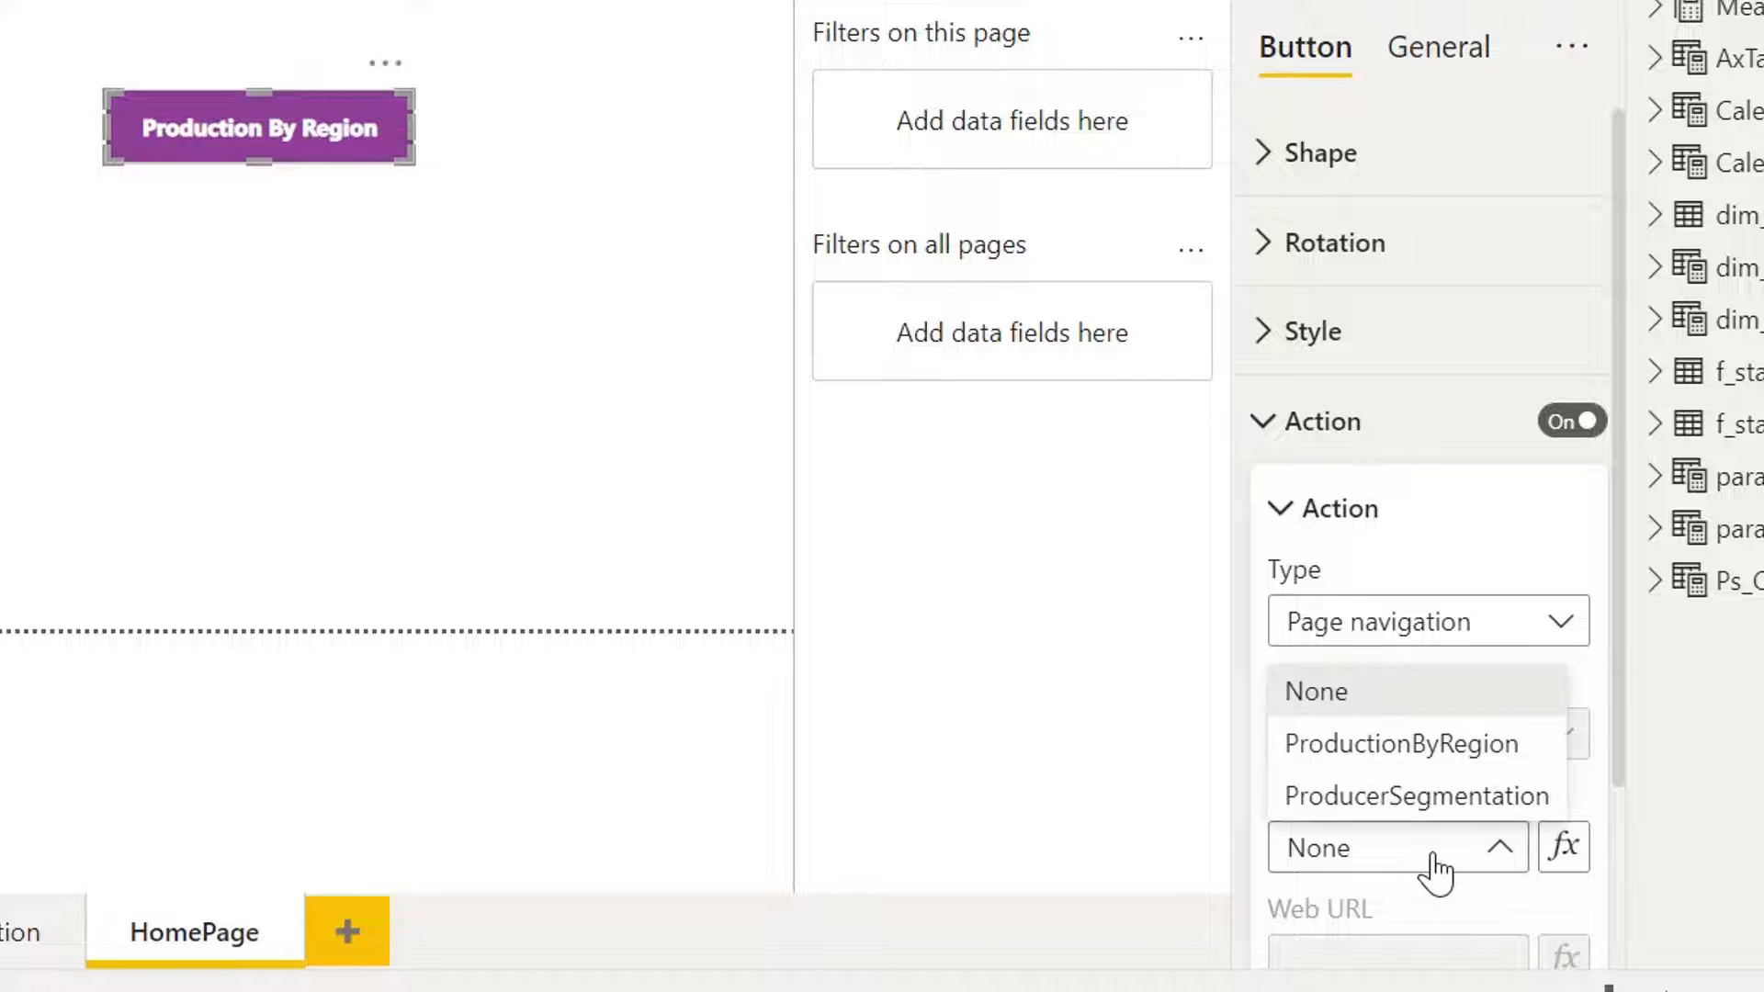
left_click(1433, 746)
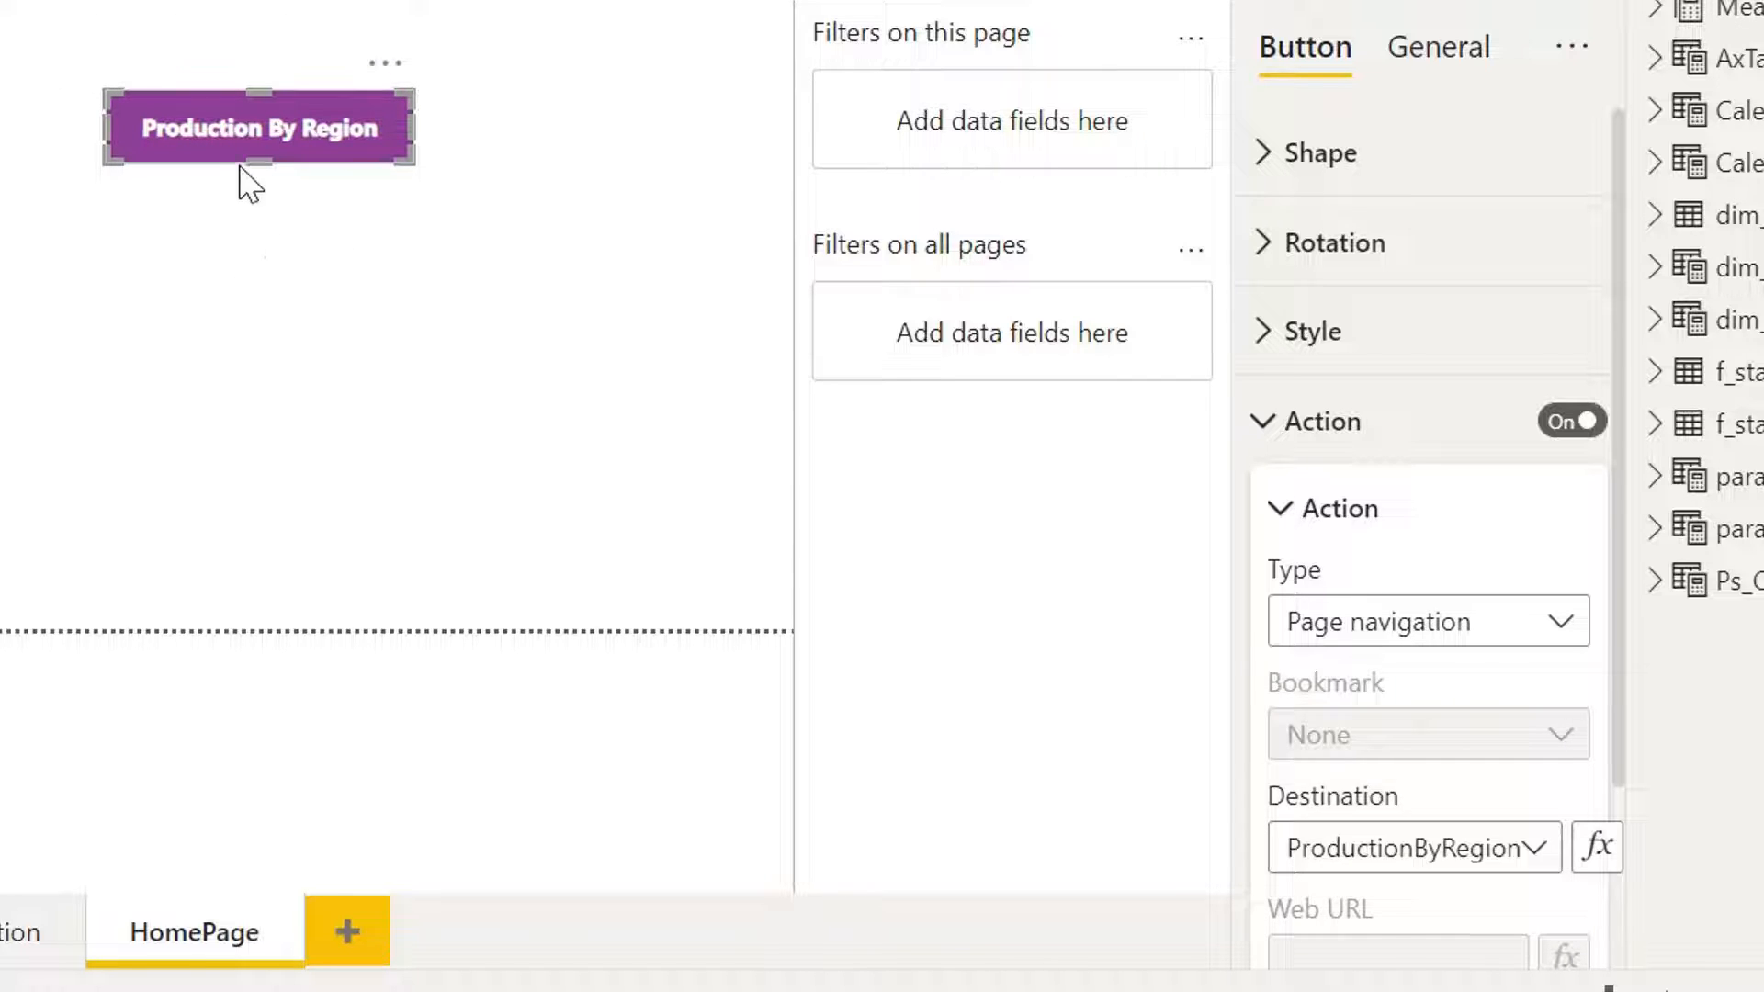
Test the Production By Region button by following its link to the target page.
left_click(248, 183)
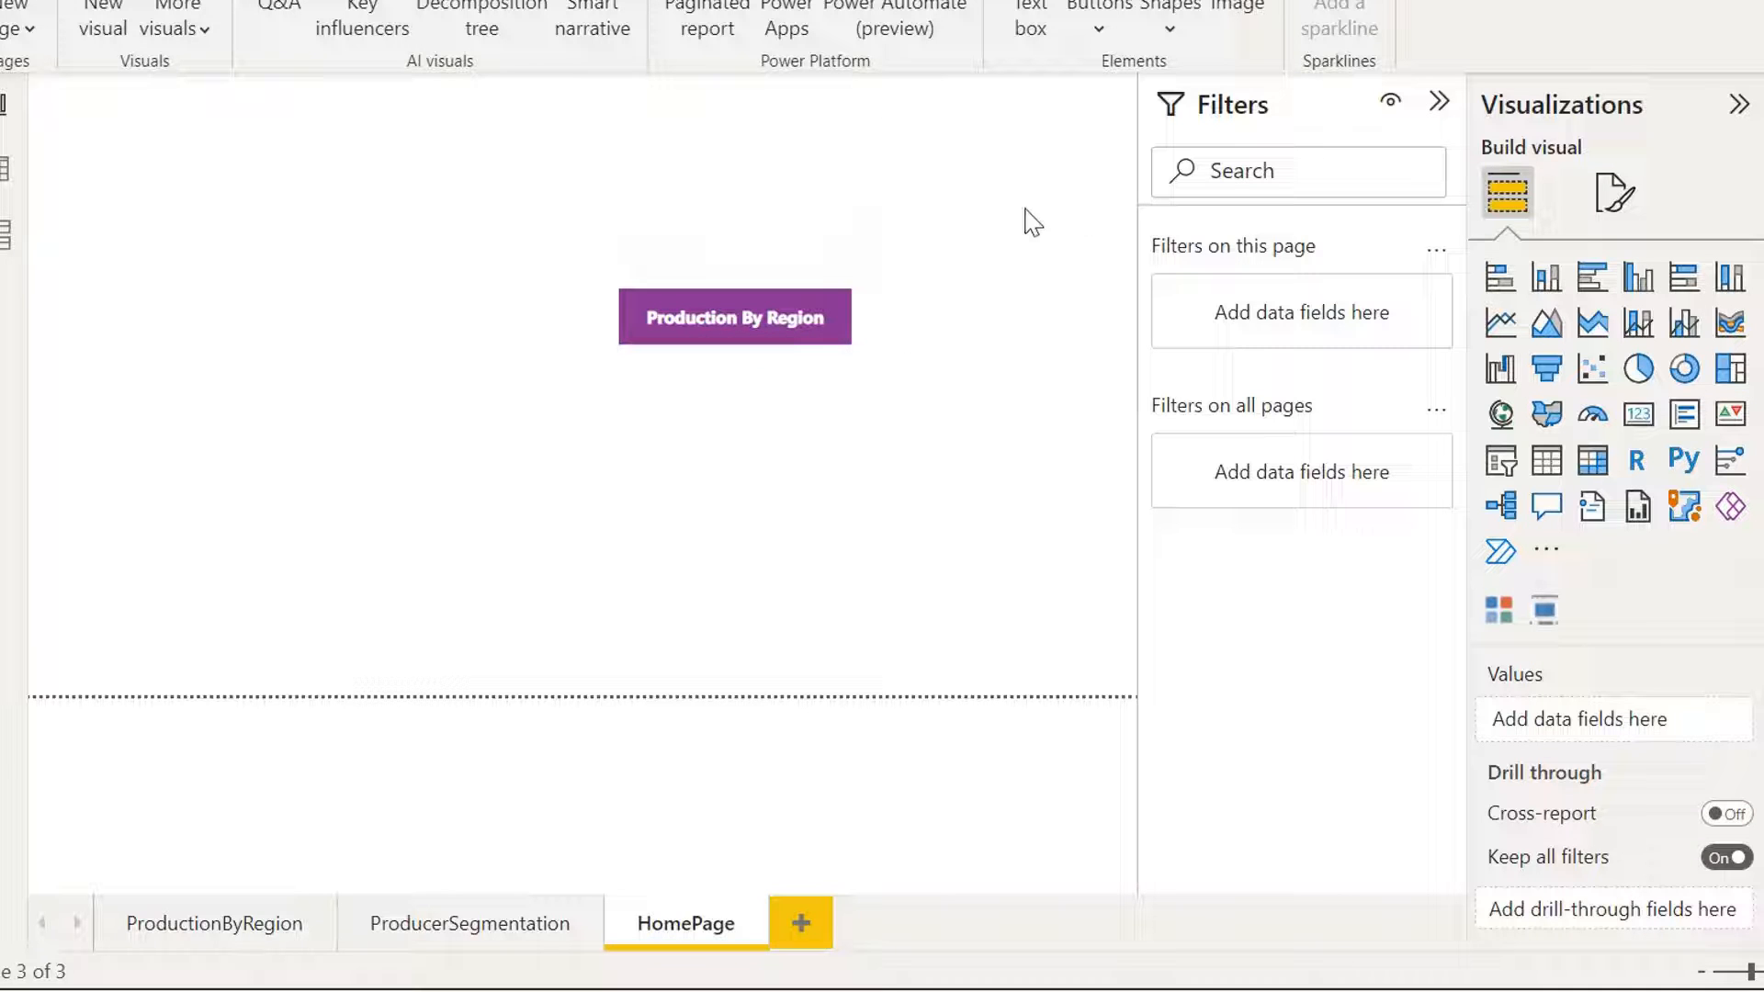
left_click(758, 340, "ctrl")
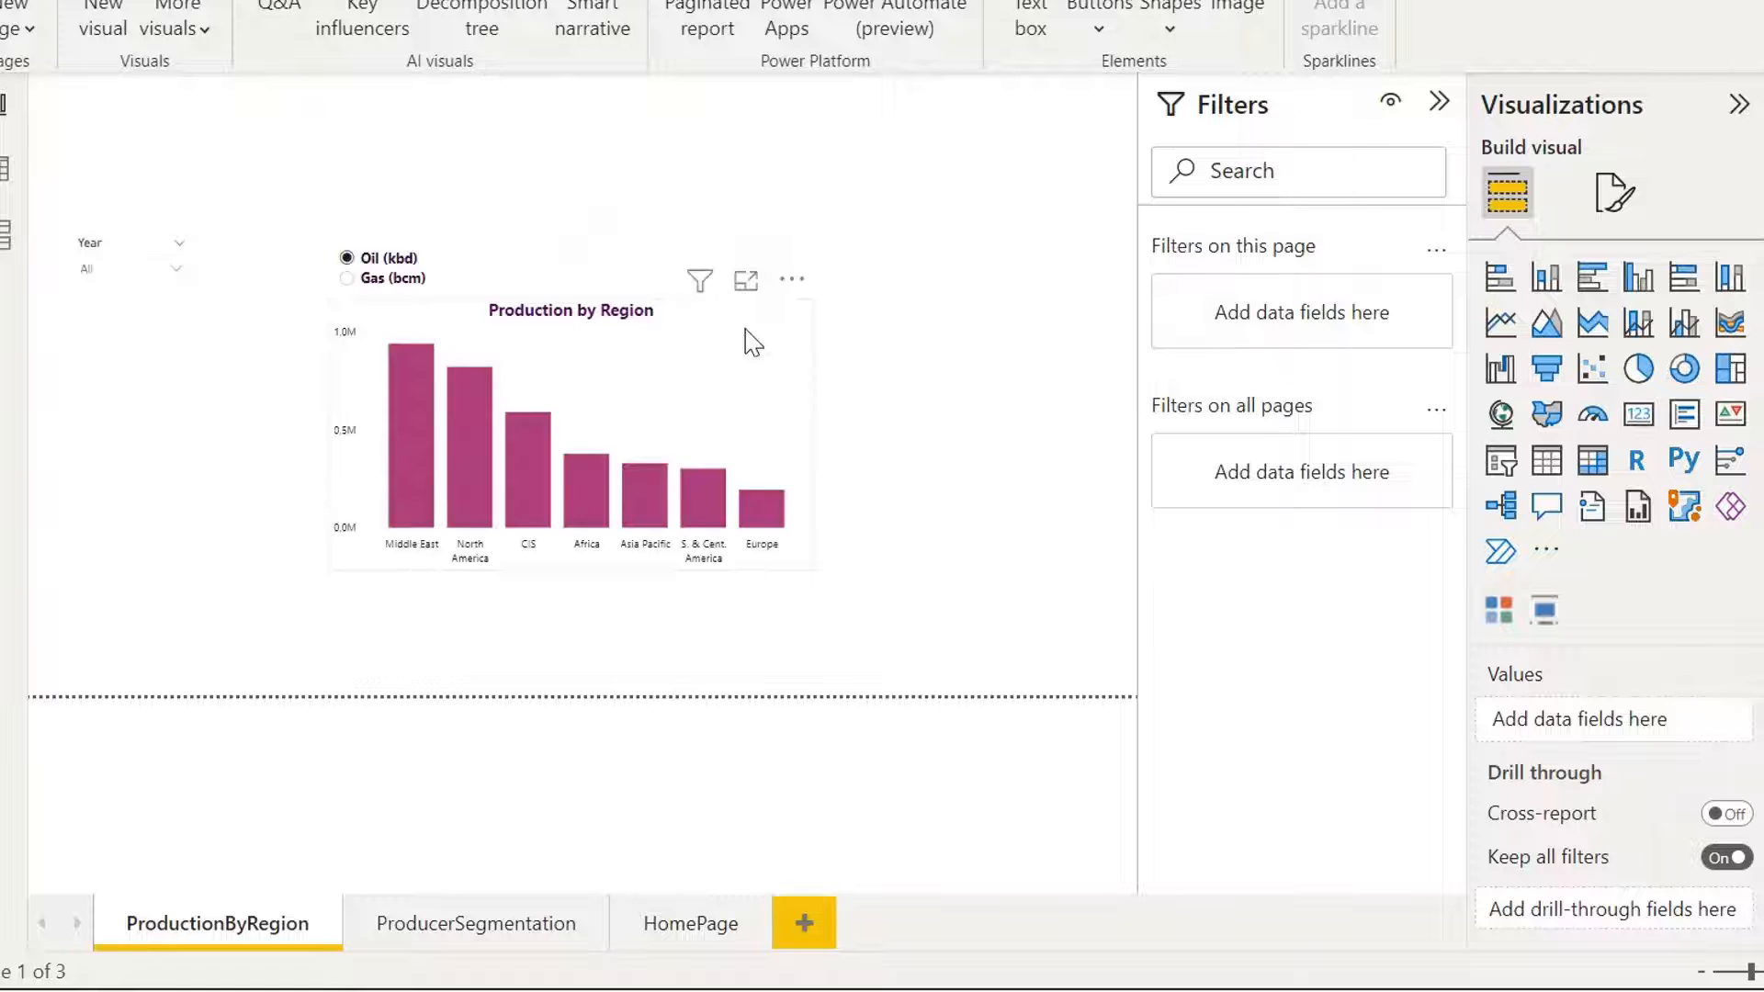
Duplicate the Production By Region button on the HomePage and place the copy directly below the original.
left_click(684, 923)
left_click(801, 324)
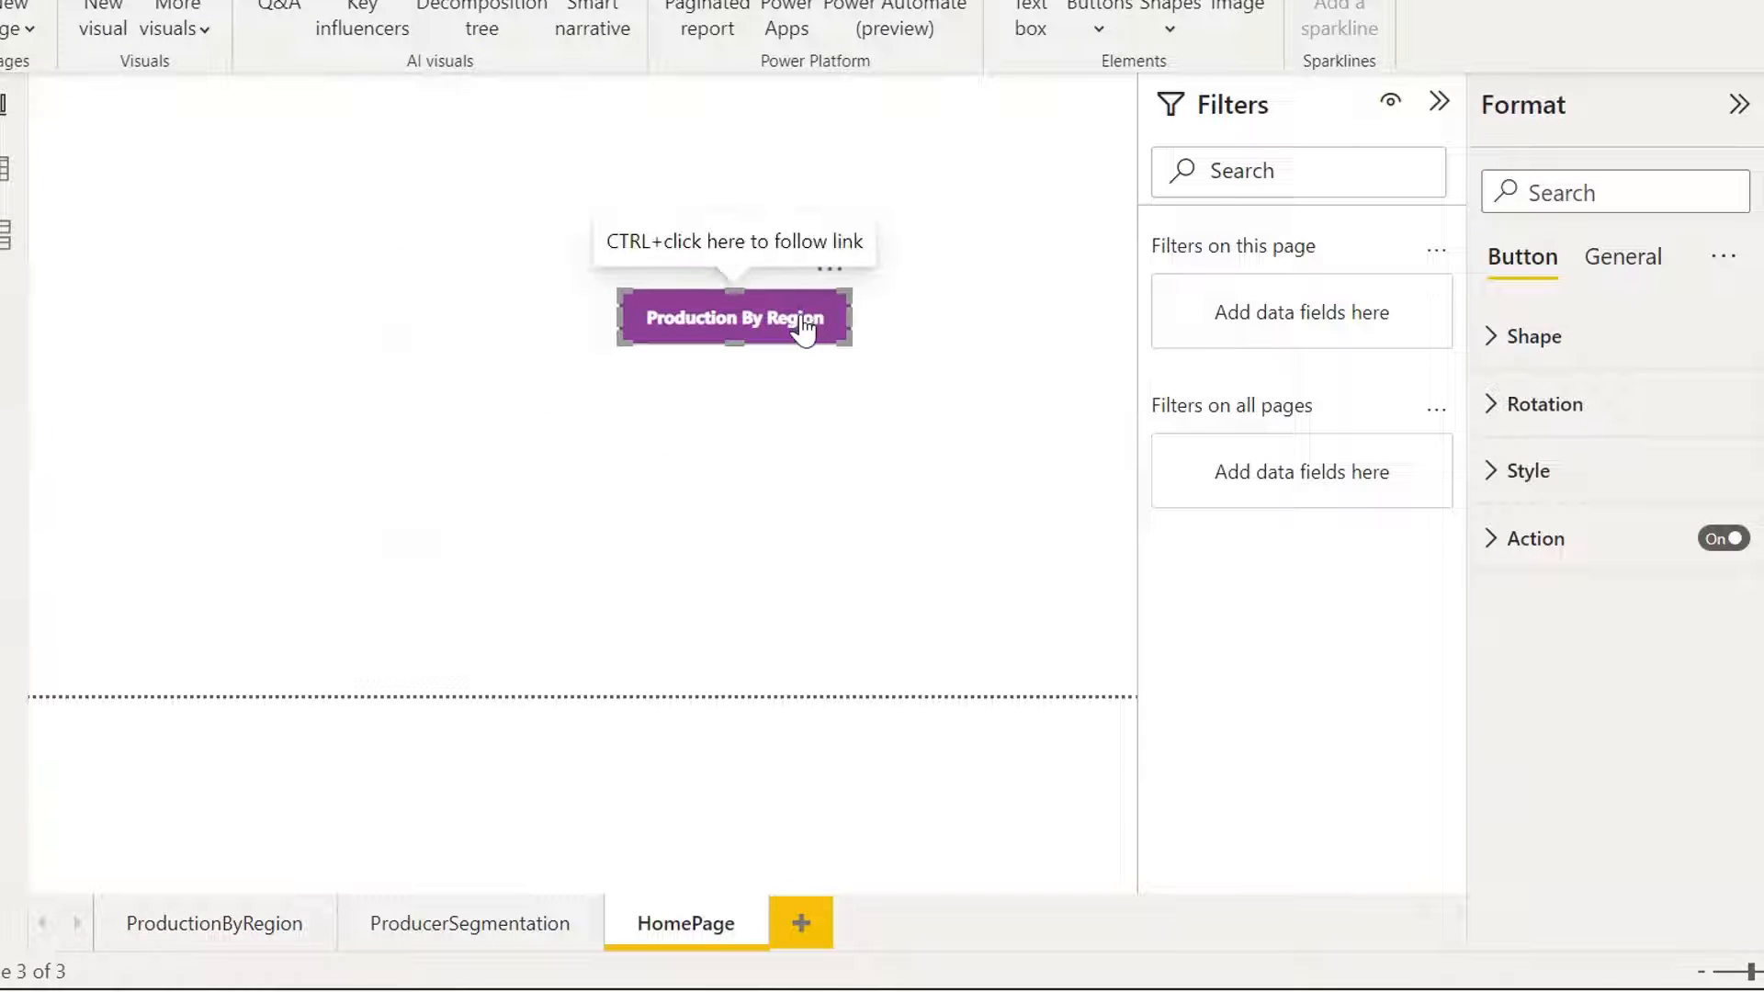
left_click(842, 432)
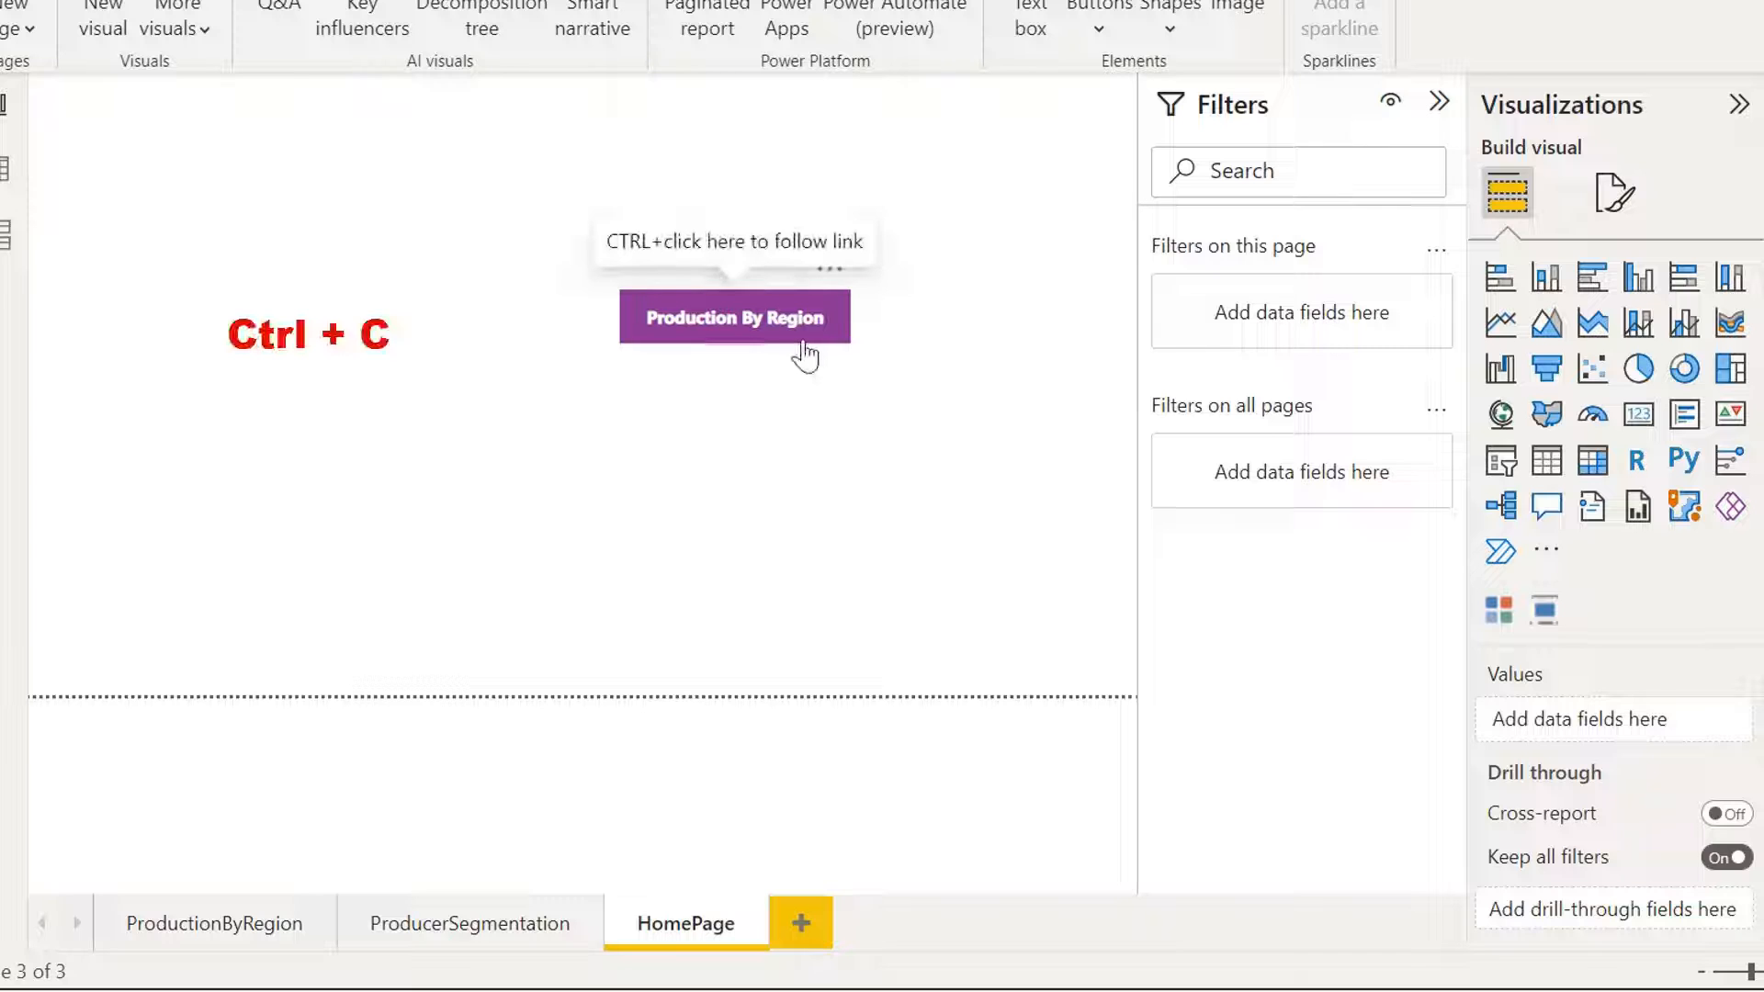
left_click(804, 354)
key("ctrl+c")
key("ctrl+v")
left_click_drag(805, 354, 791, 426)
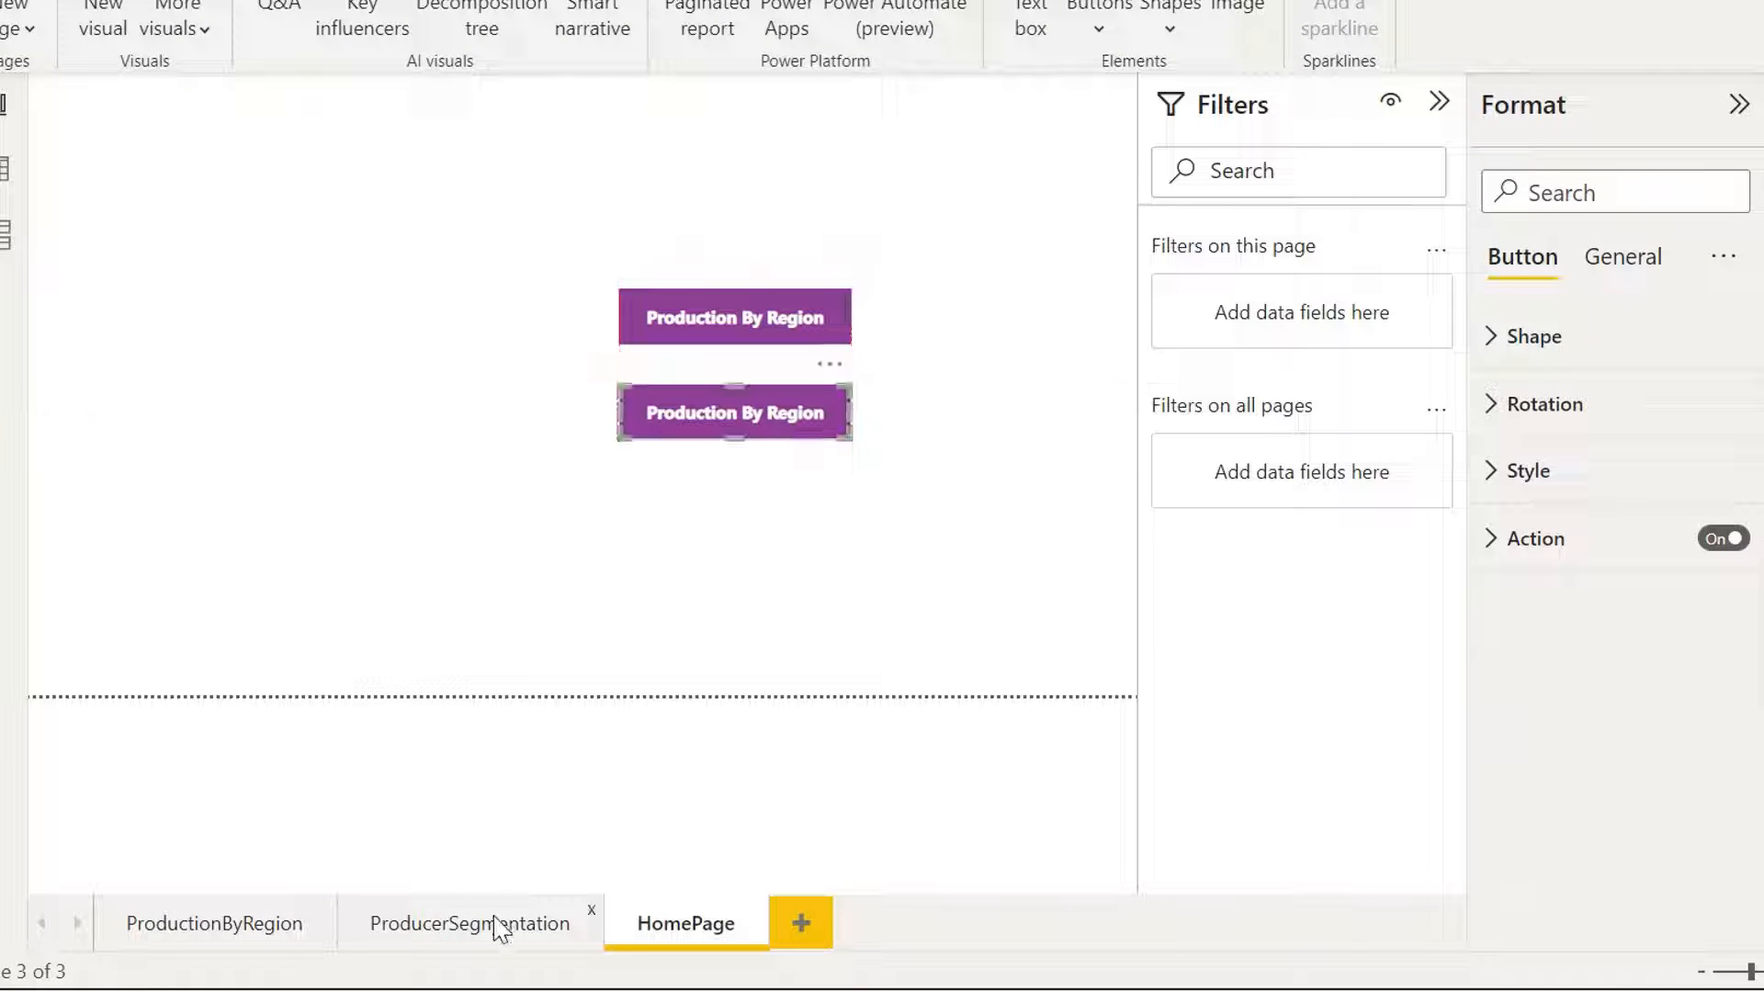
Change the duplicated button's label to Producer Segmentation, reusing the name of the ProducerSegmentation page.
left_click(500, 926)
double_click(504, 922)
key("Return")
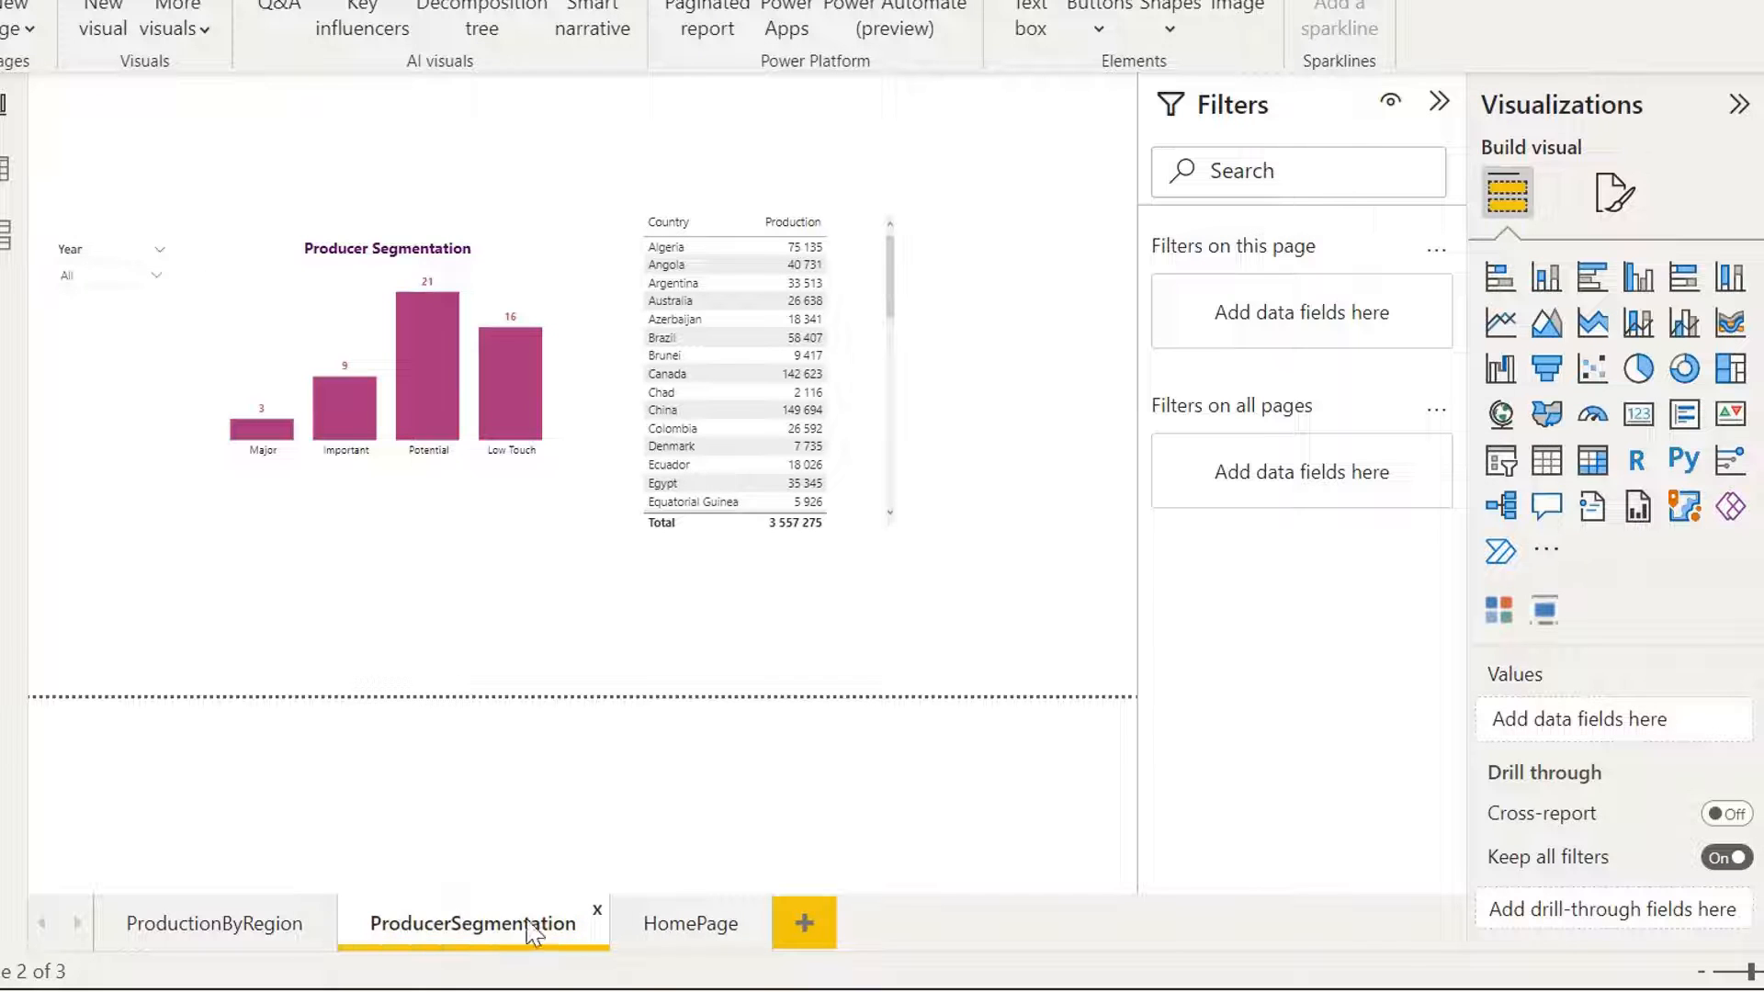
left_click(700, 924)
left_click(799, 416)
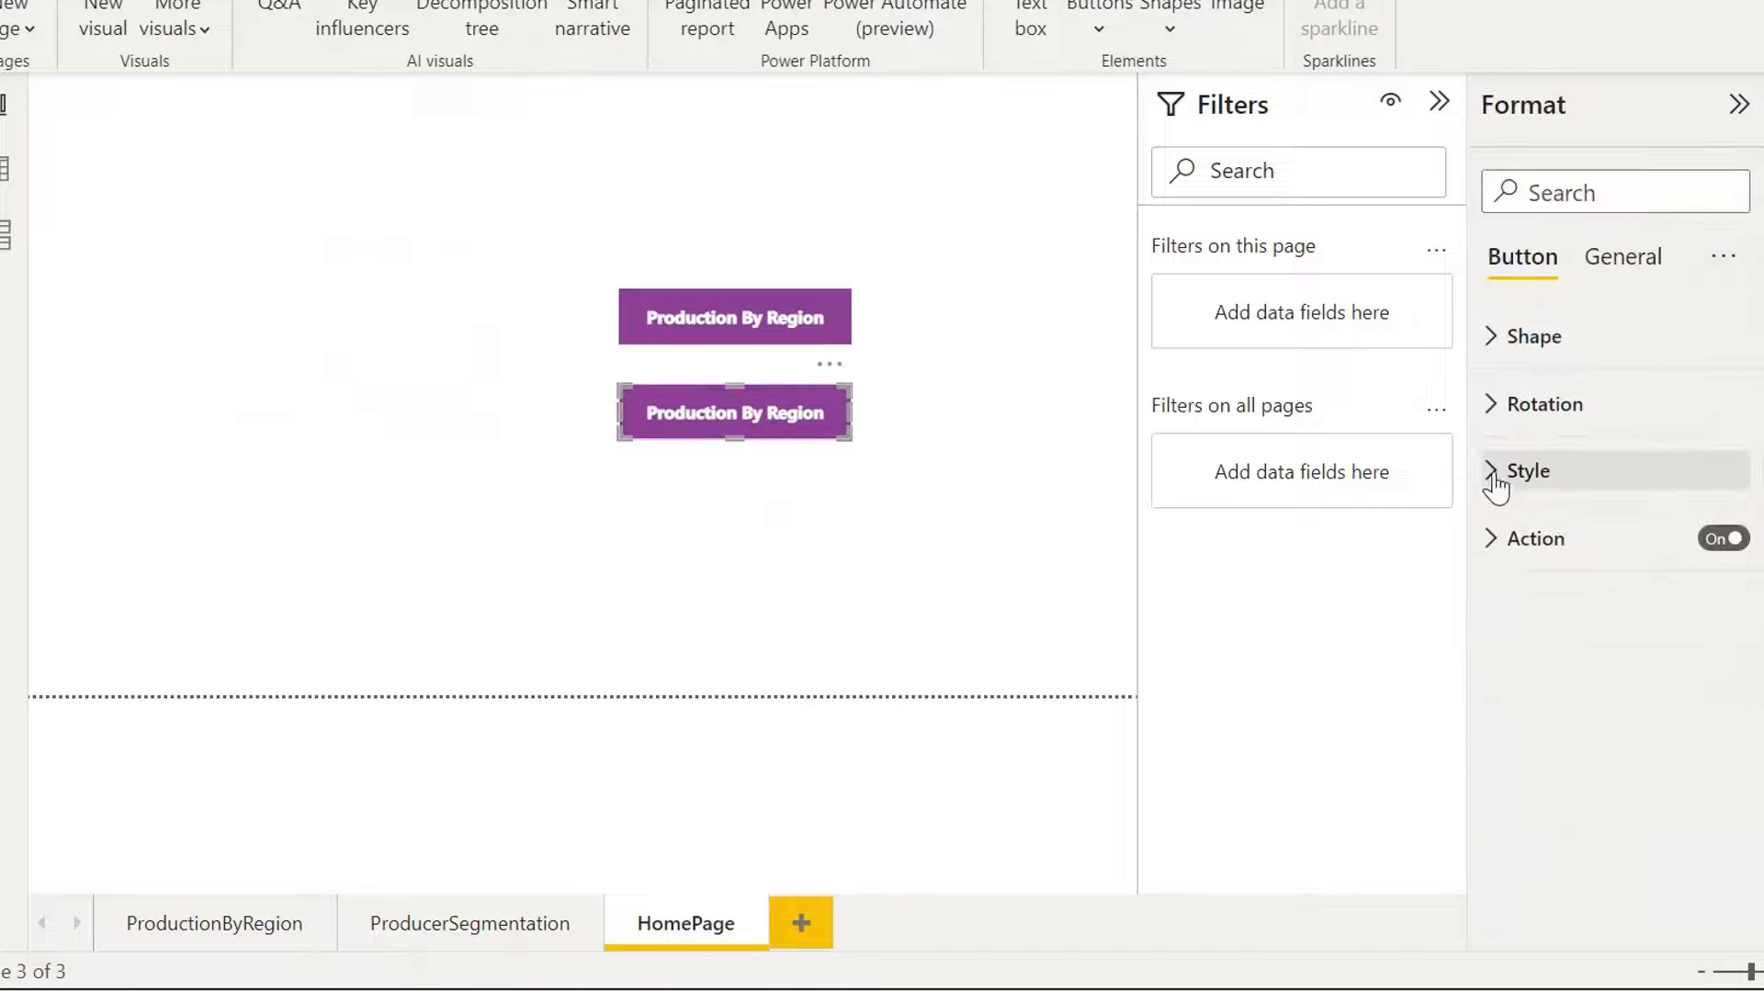
left_click(1525, 471)
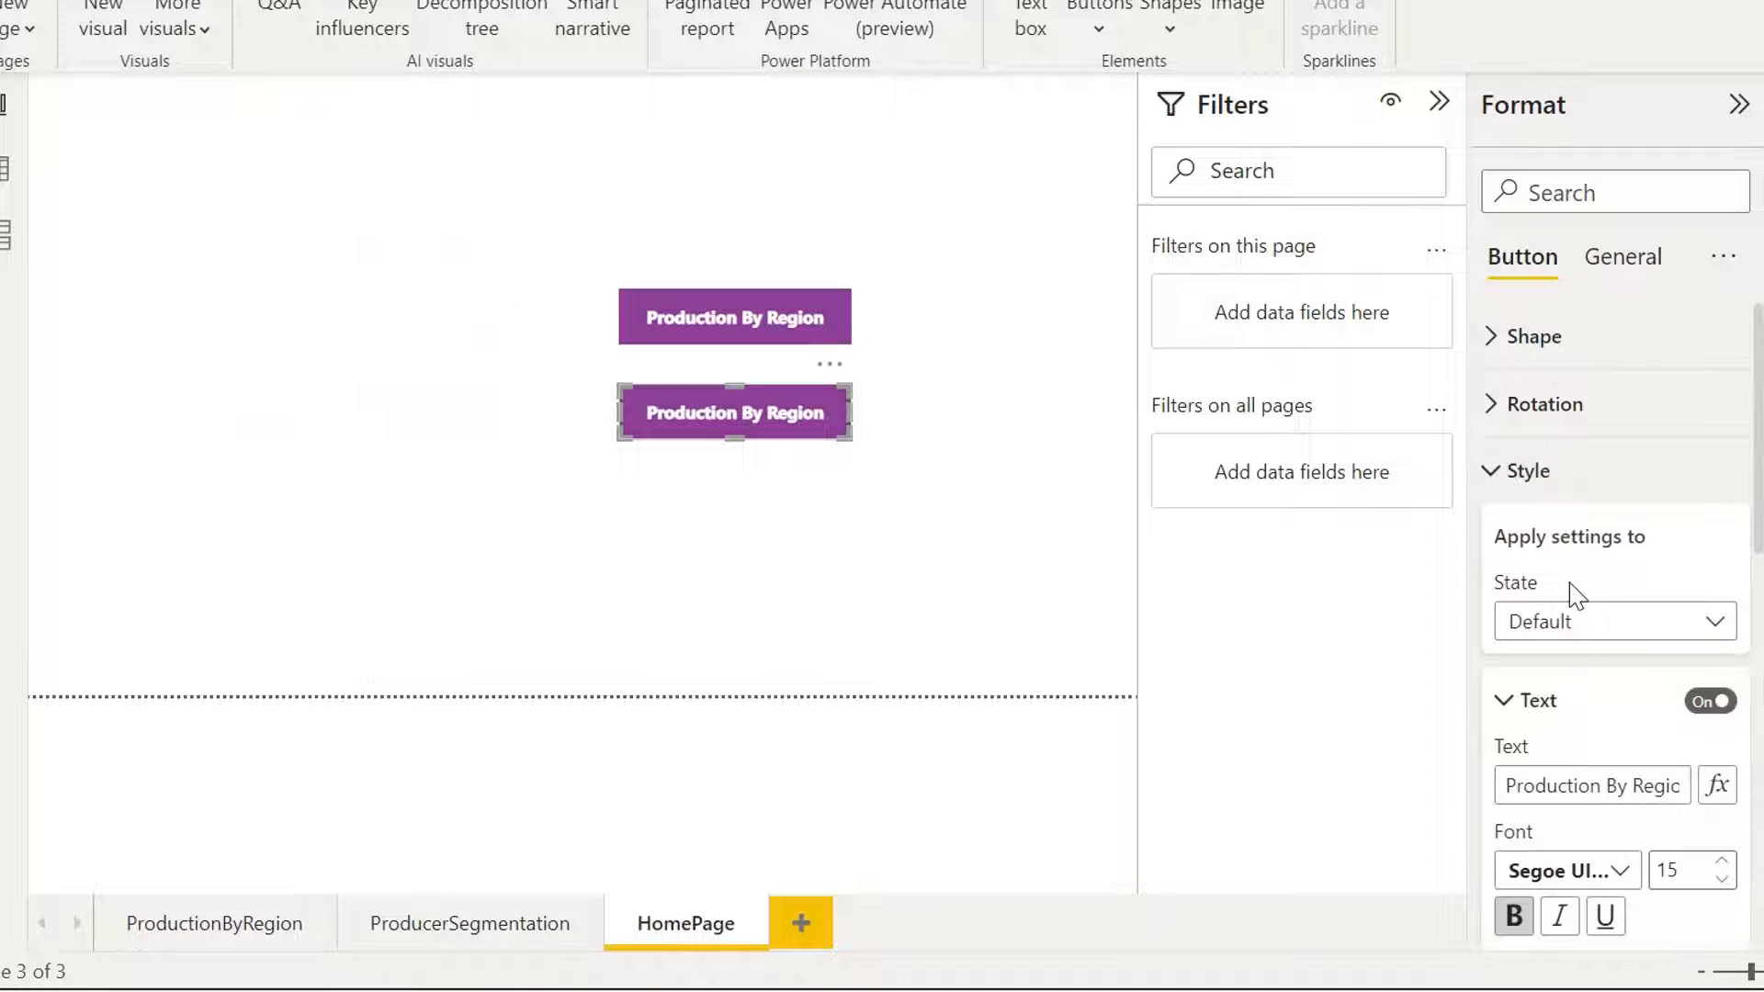
triple_click(1596, 799)
key("ctrl+v")
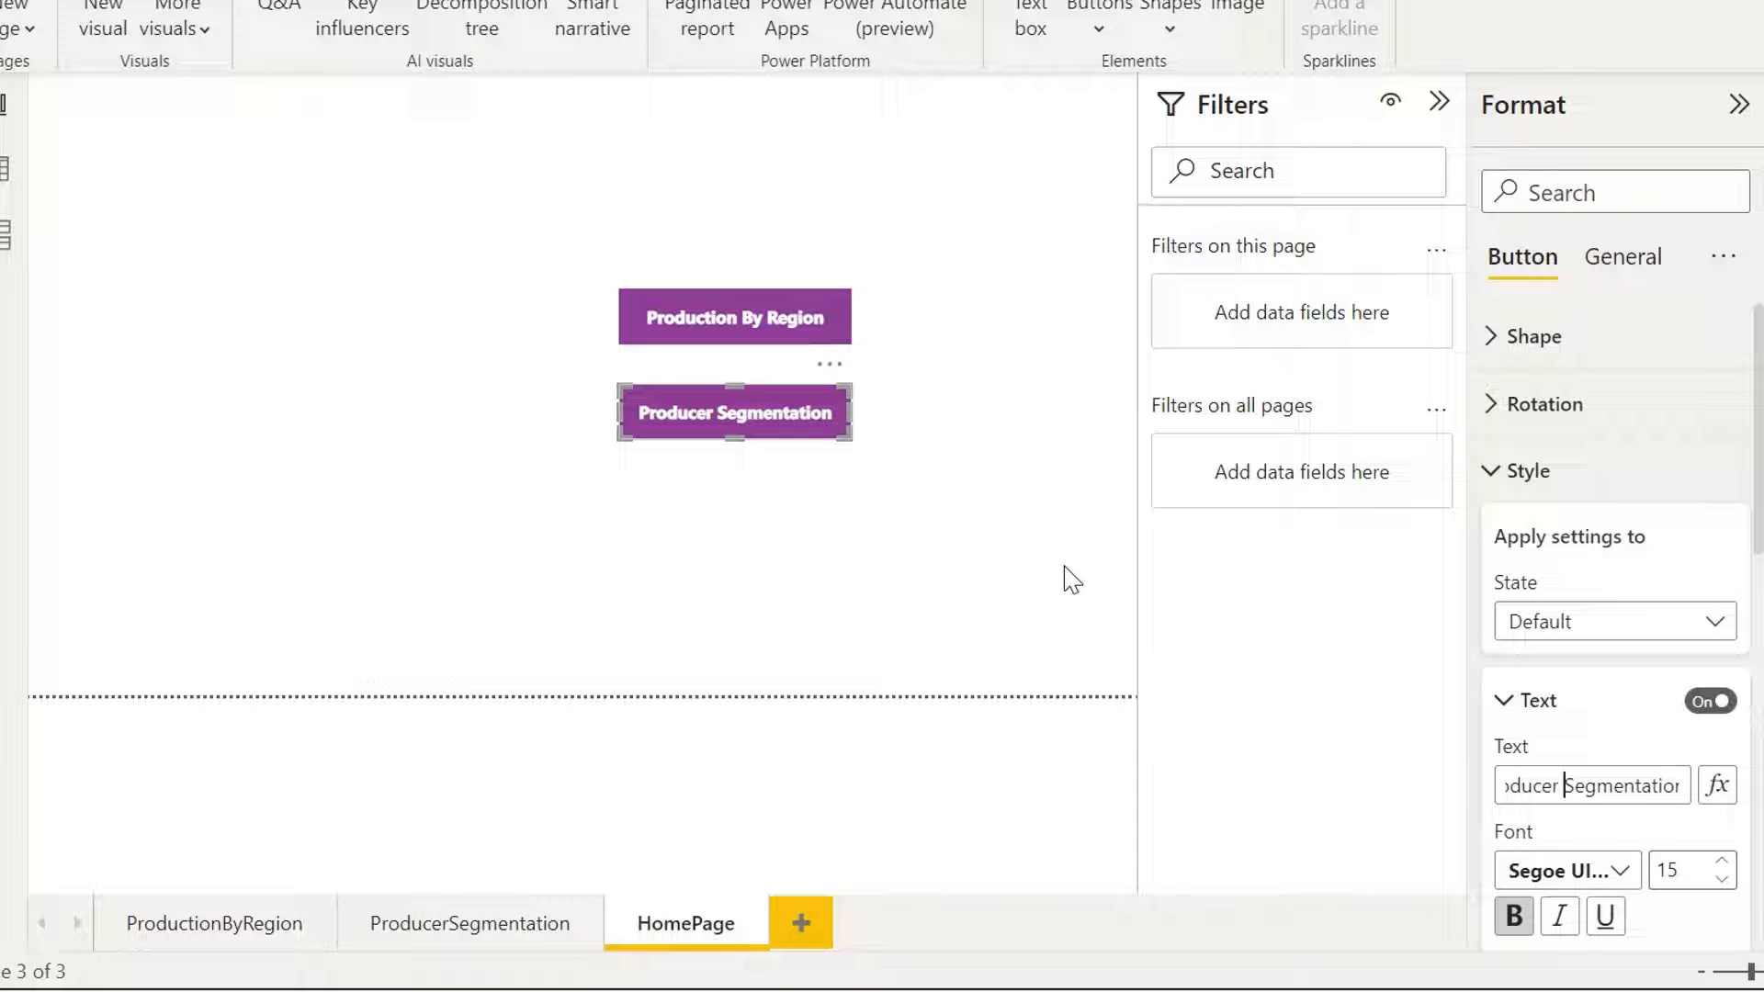
Set the Producer Segmentation button's page navigation destination to ProducerSegmentation and test its link.
left_click(1530, 703)
scroll(1557, 653, "down", 3)
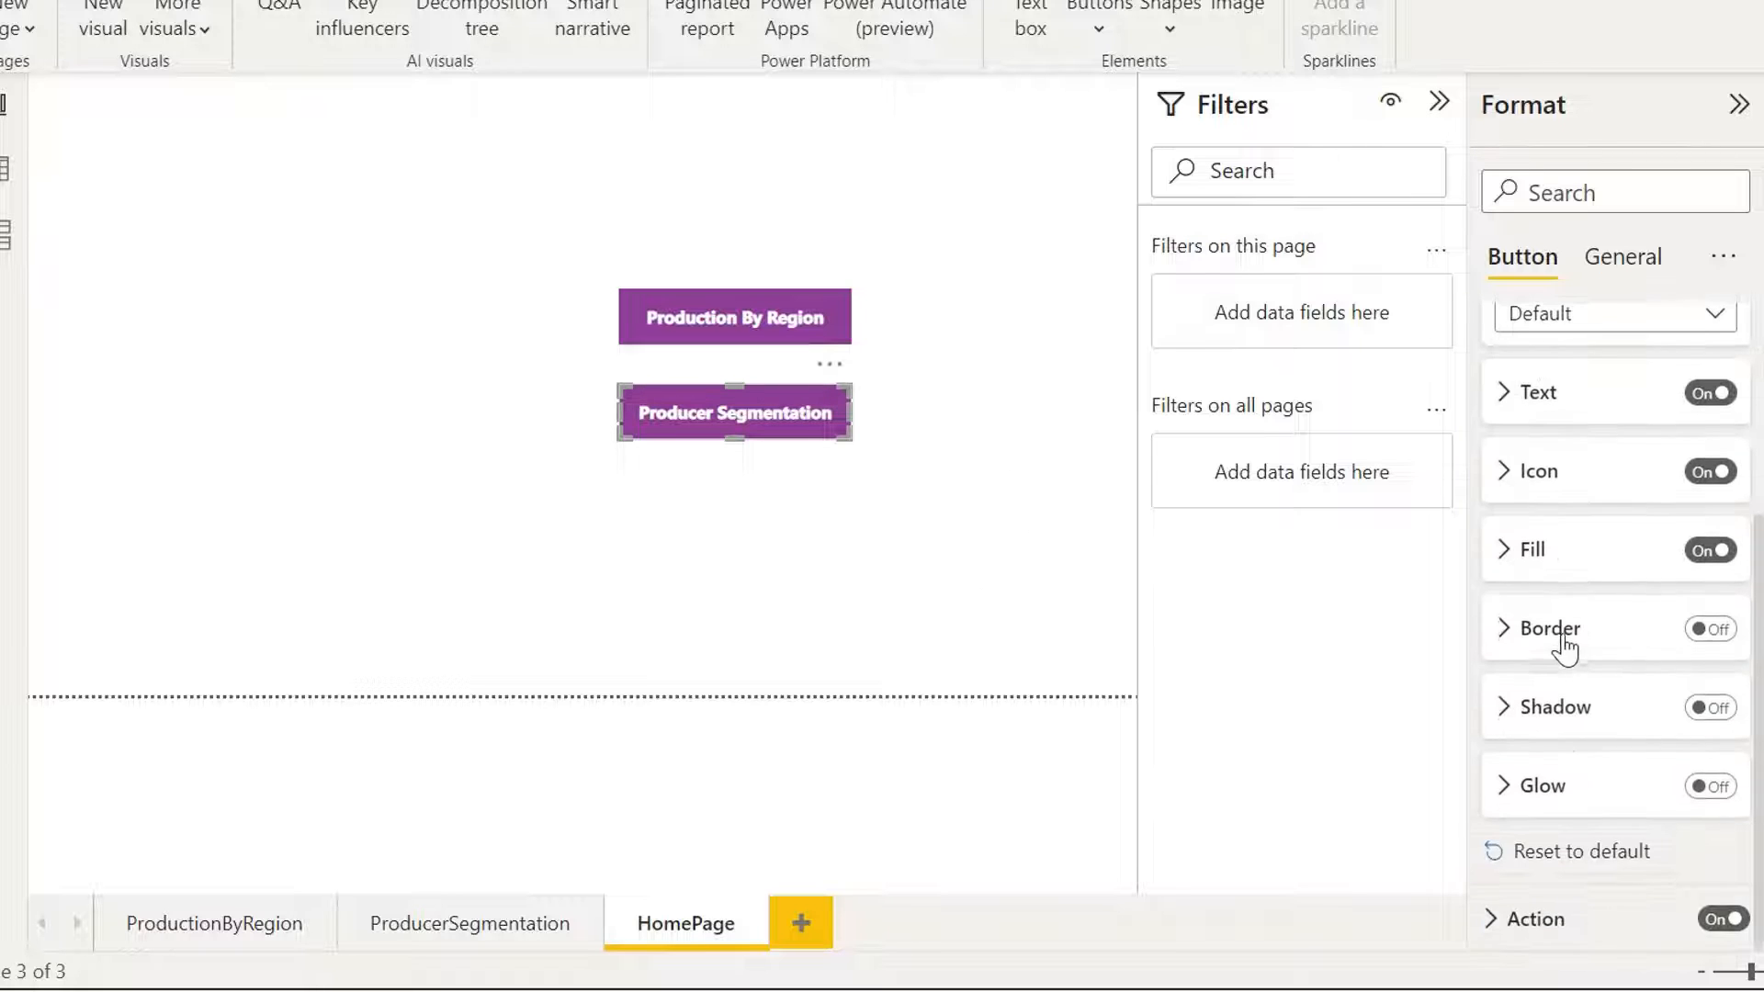
left_click(1533, 919)
scroll(1585, 698, "down", 5)
left_click(1612, 758)
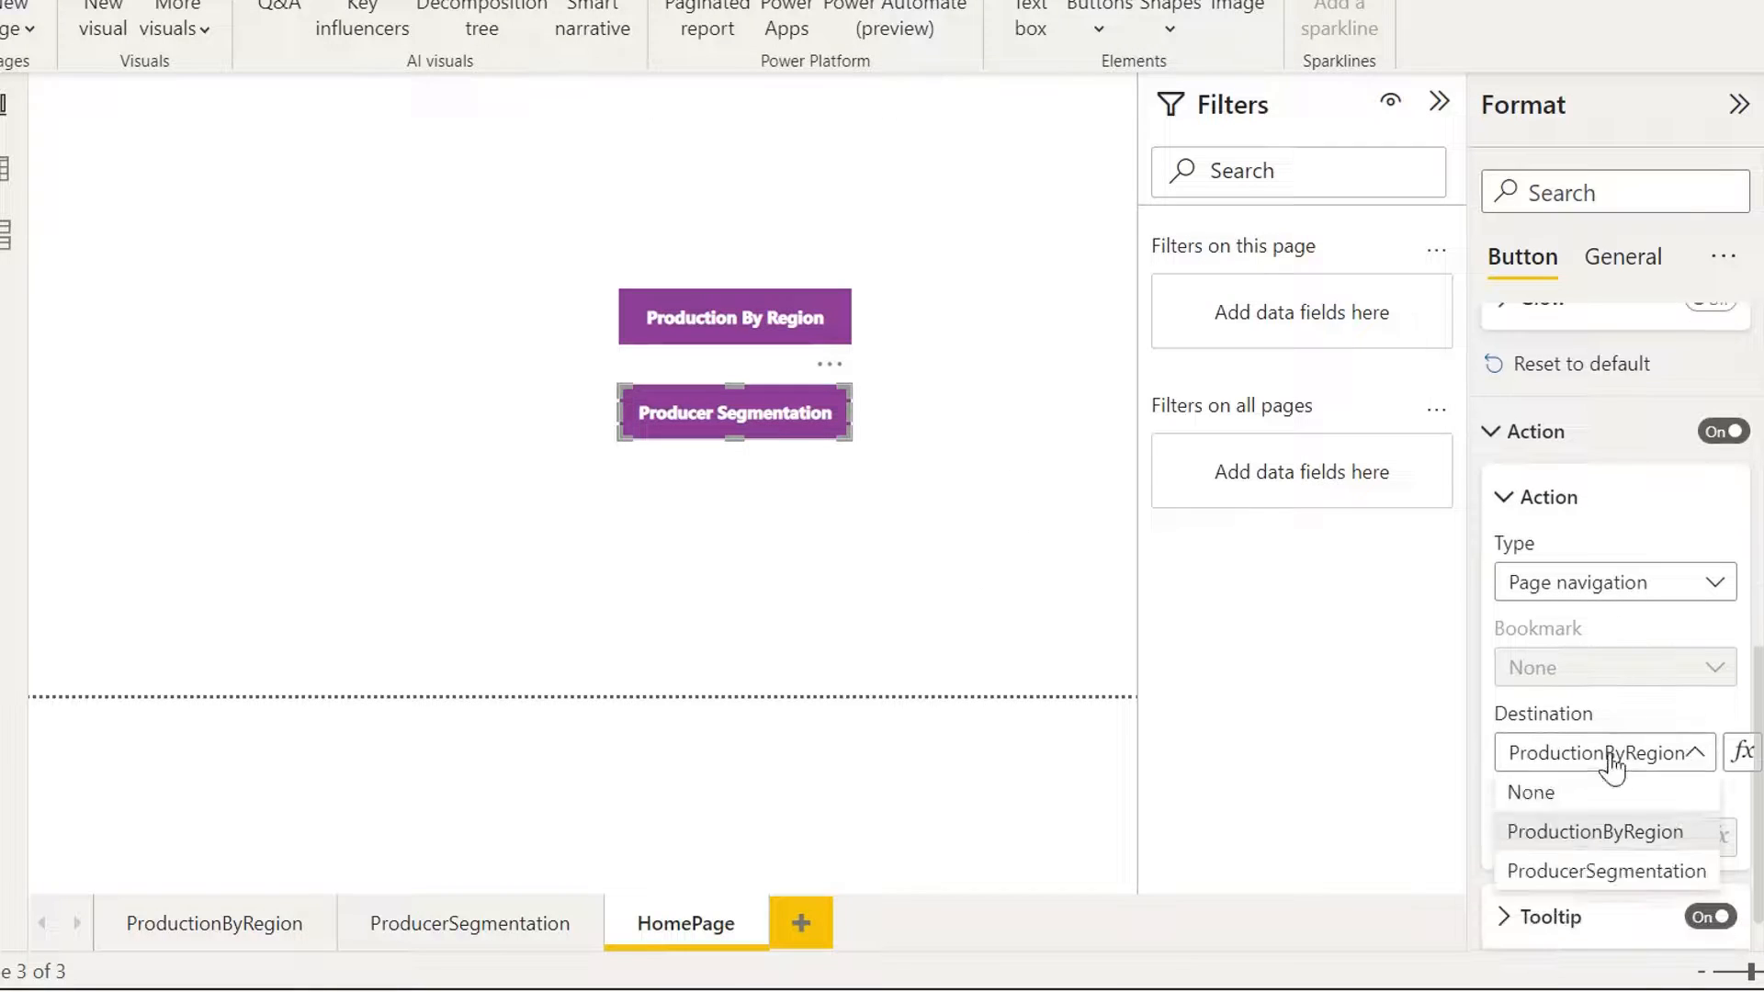
left_click(1617, 872)
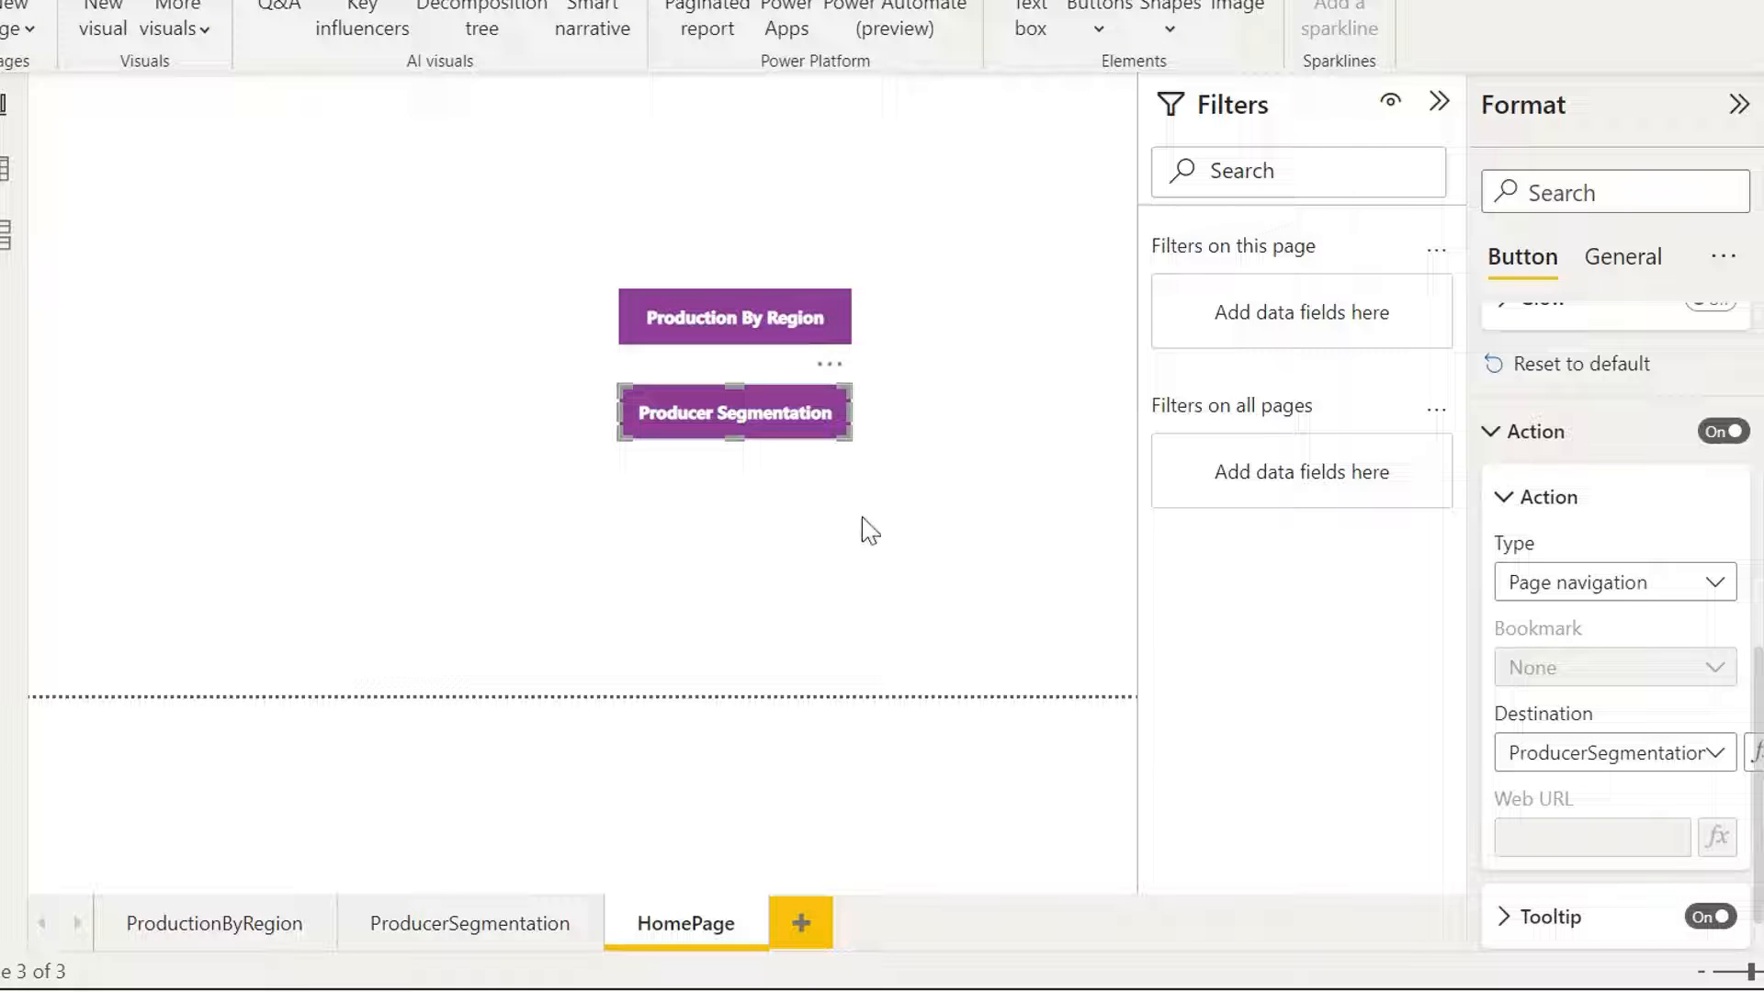
left_click(831, 510)
left_click(771, 424, "ctrl")
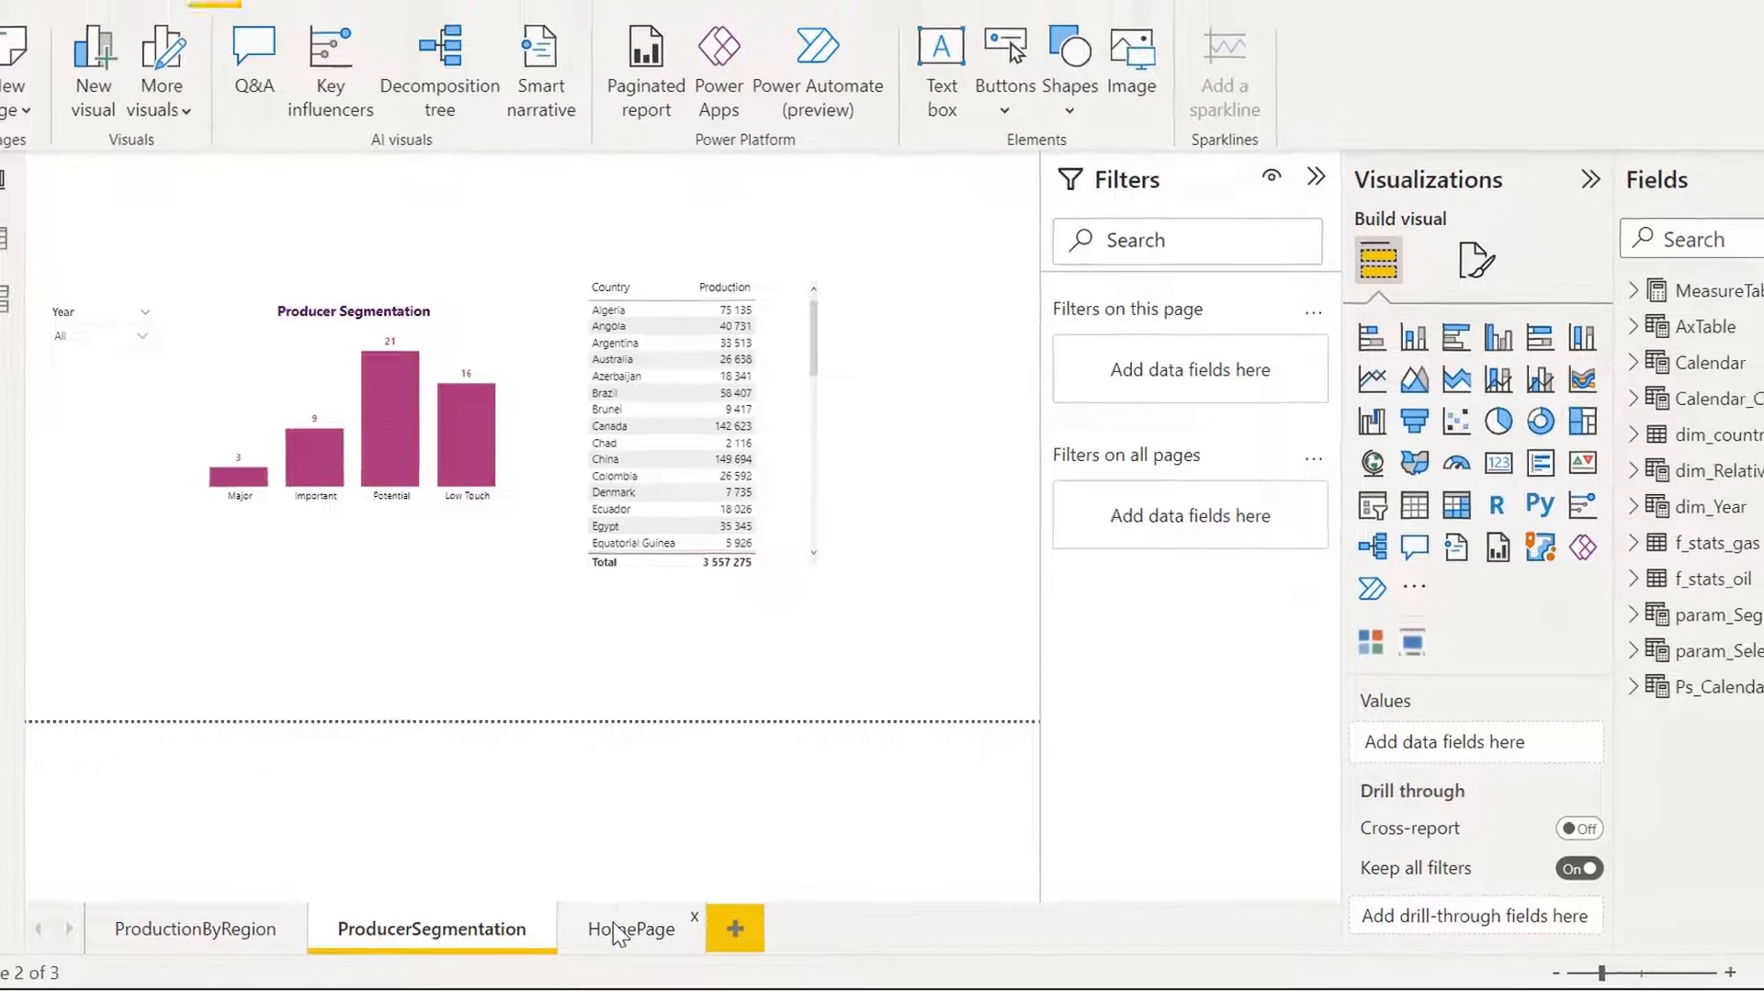
Move HomePage to the front of the page order and hide the ProductionByRegion and ProducerSegmentation pages.
left_click_drag(614, 935, 186, 934)
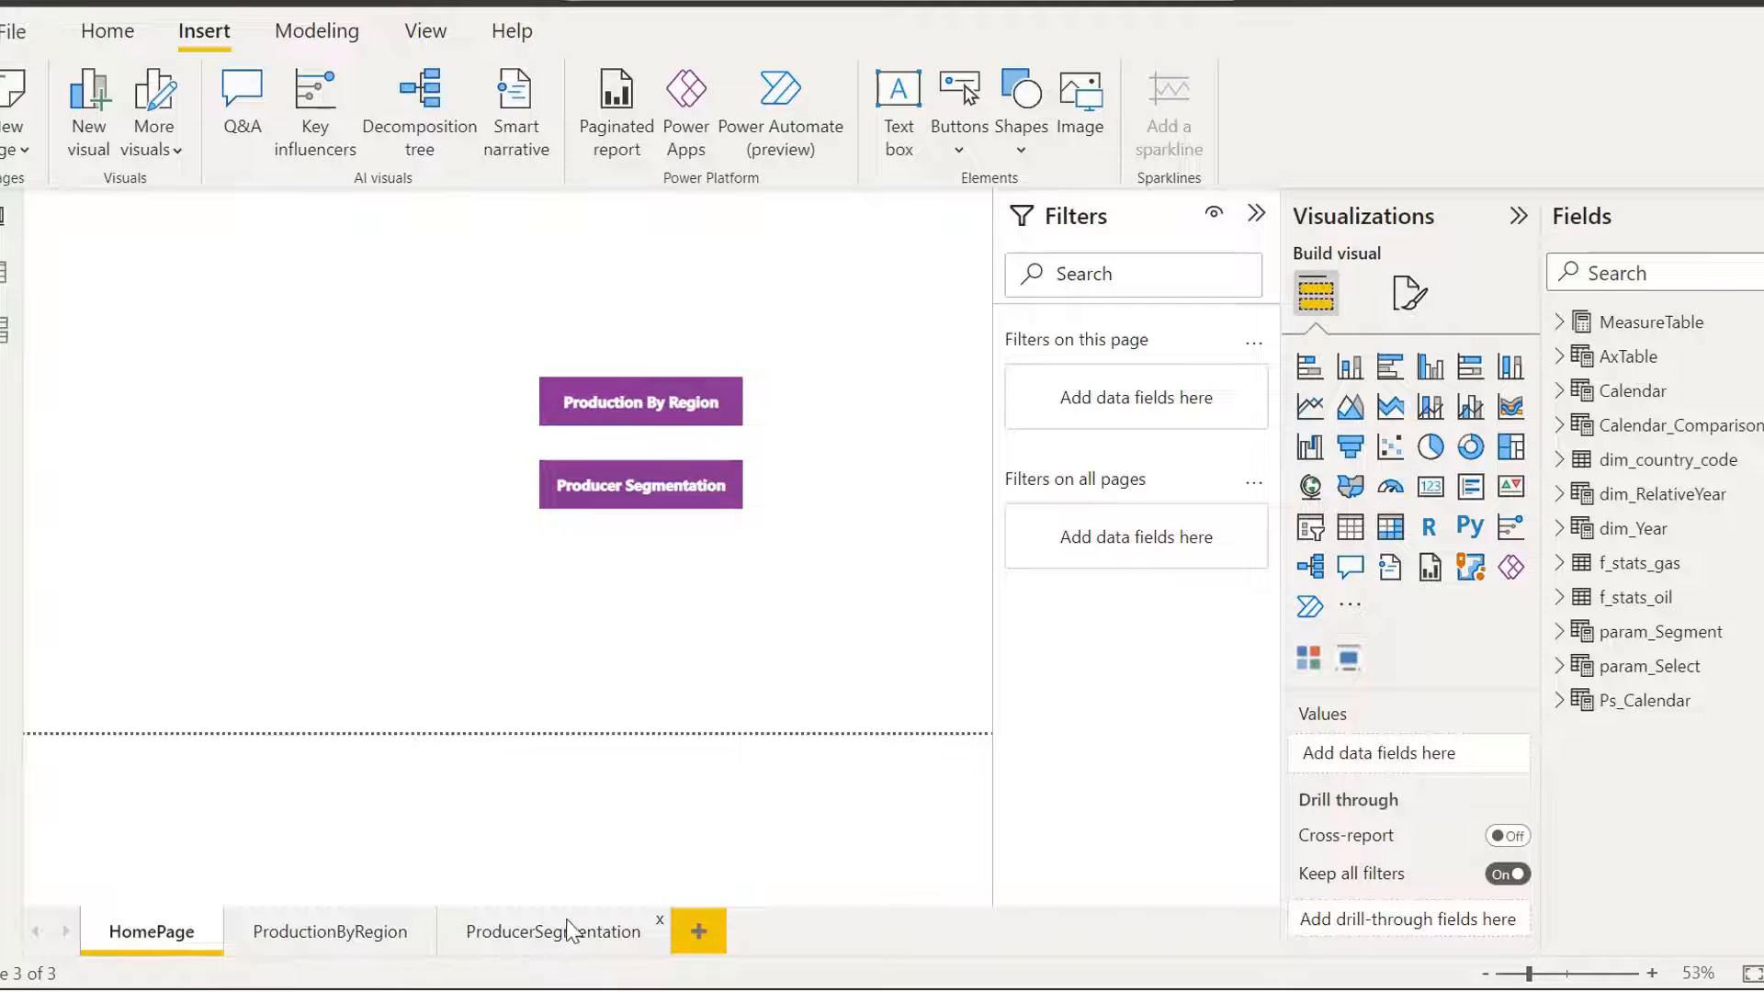
right_click(331, 931)
left_click(377, 893)
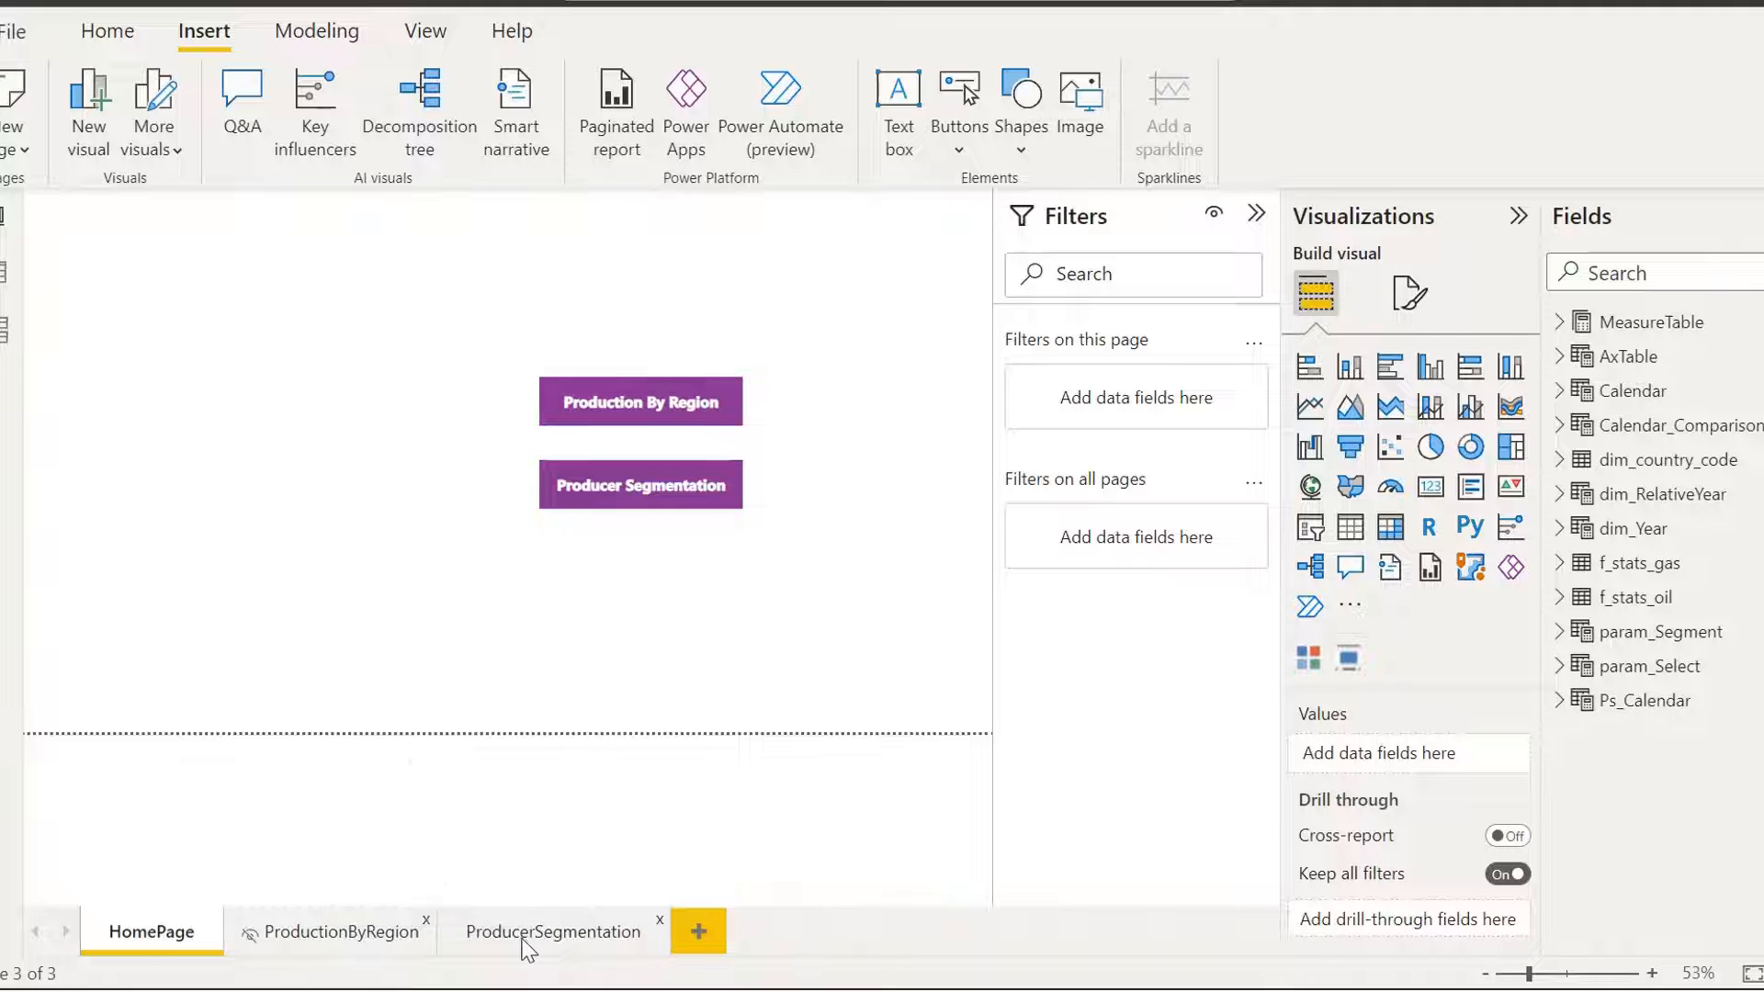
right_click(529, 949)
left_click(549, 916)
left_click(124, 37)
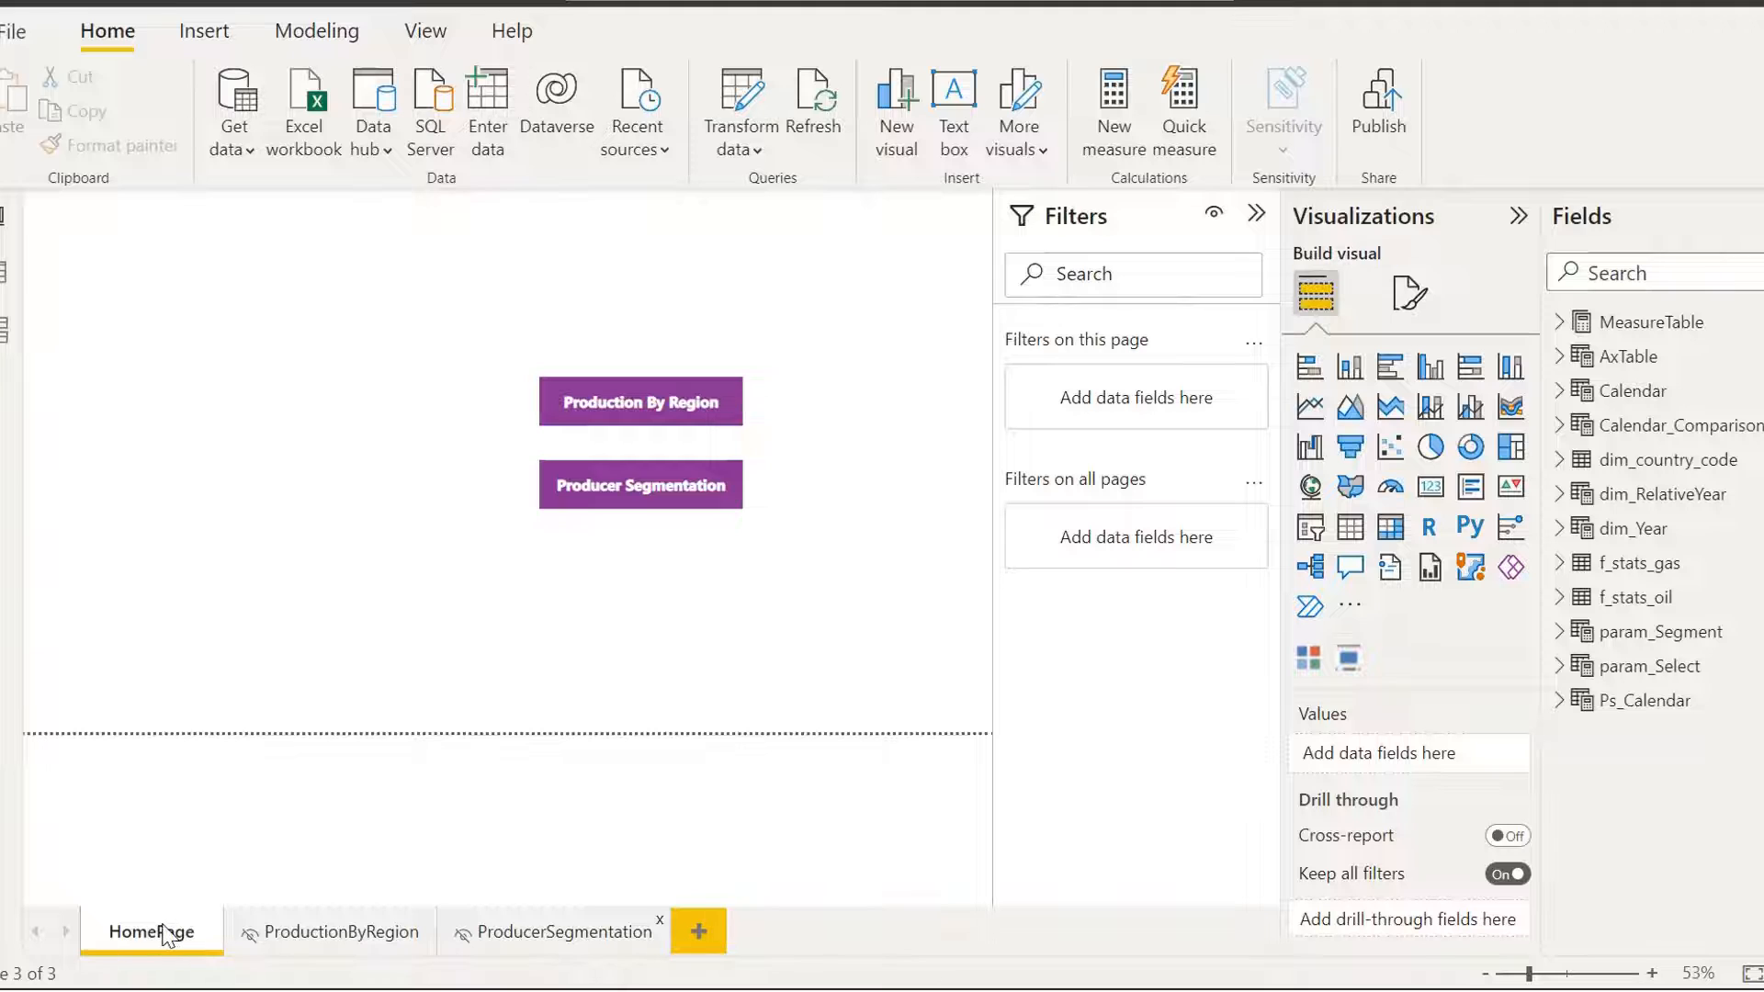
Test the Production By Region button's link to the hidden page and return to the HomePage.
left_click(651, 418, "ctrl")
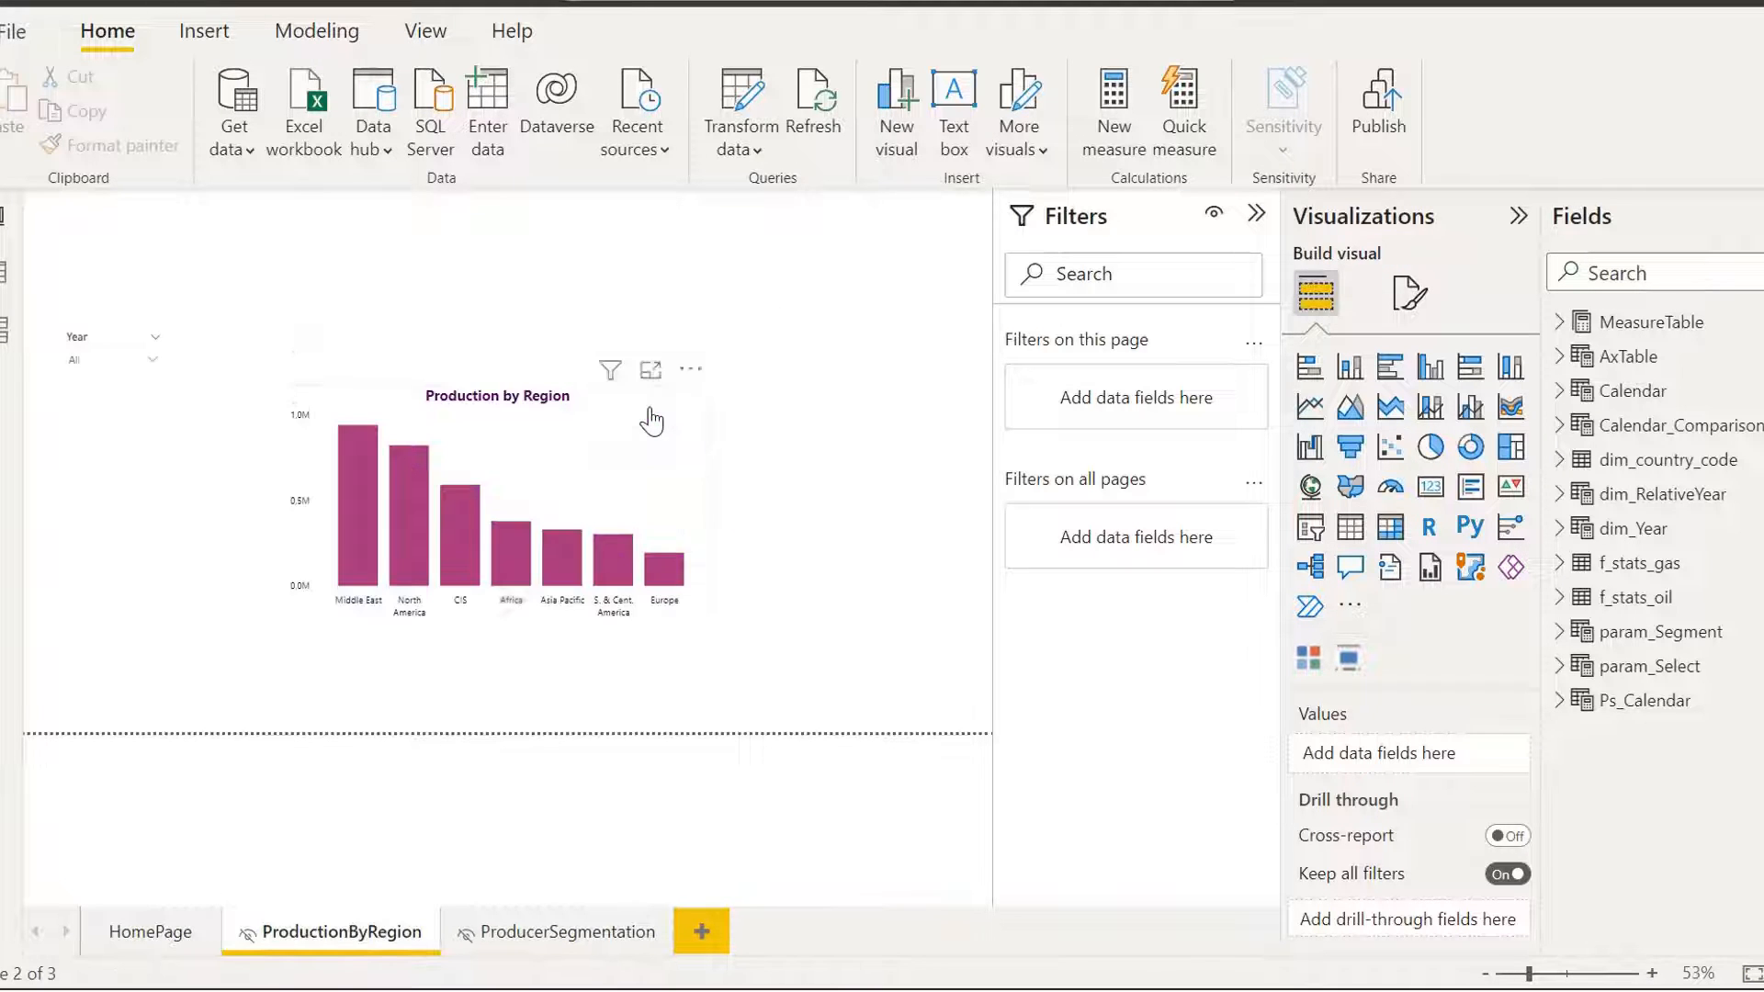
left_click(132, 939)
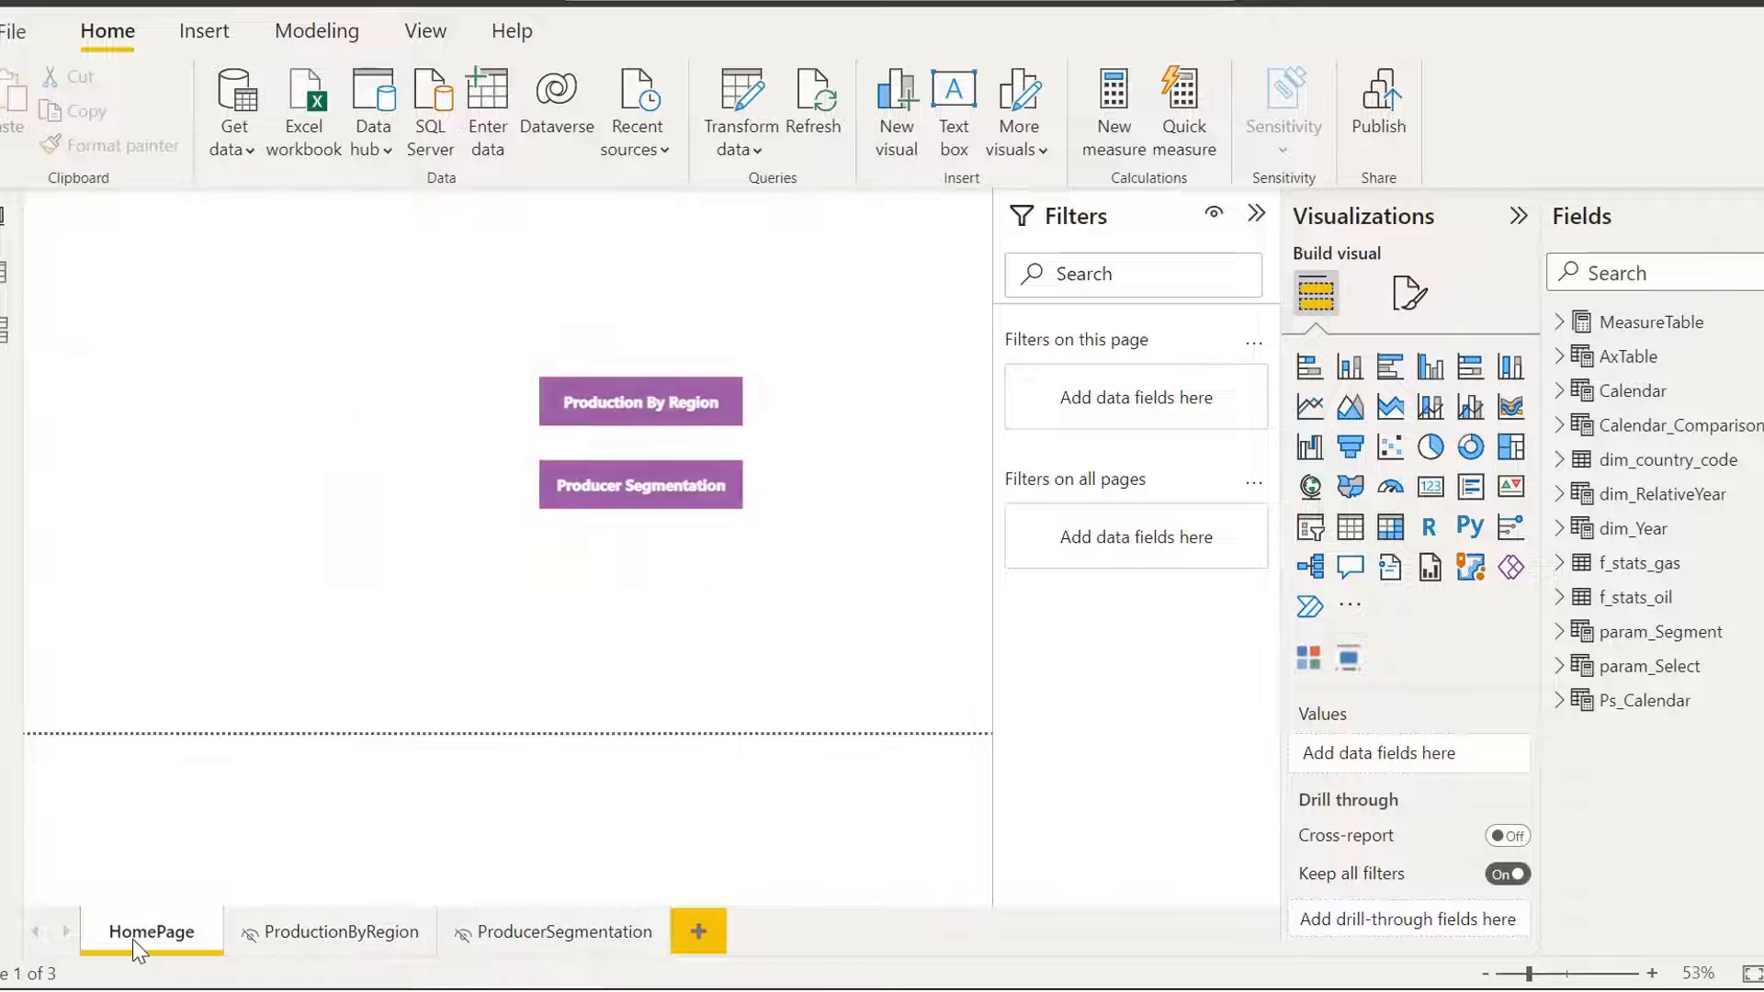
Insert a Back button on the ProductionByRegion page and enlarge it in the page's upper-left corner above the Year slicer.
left_click(289, 932)
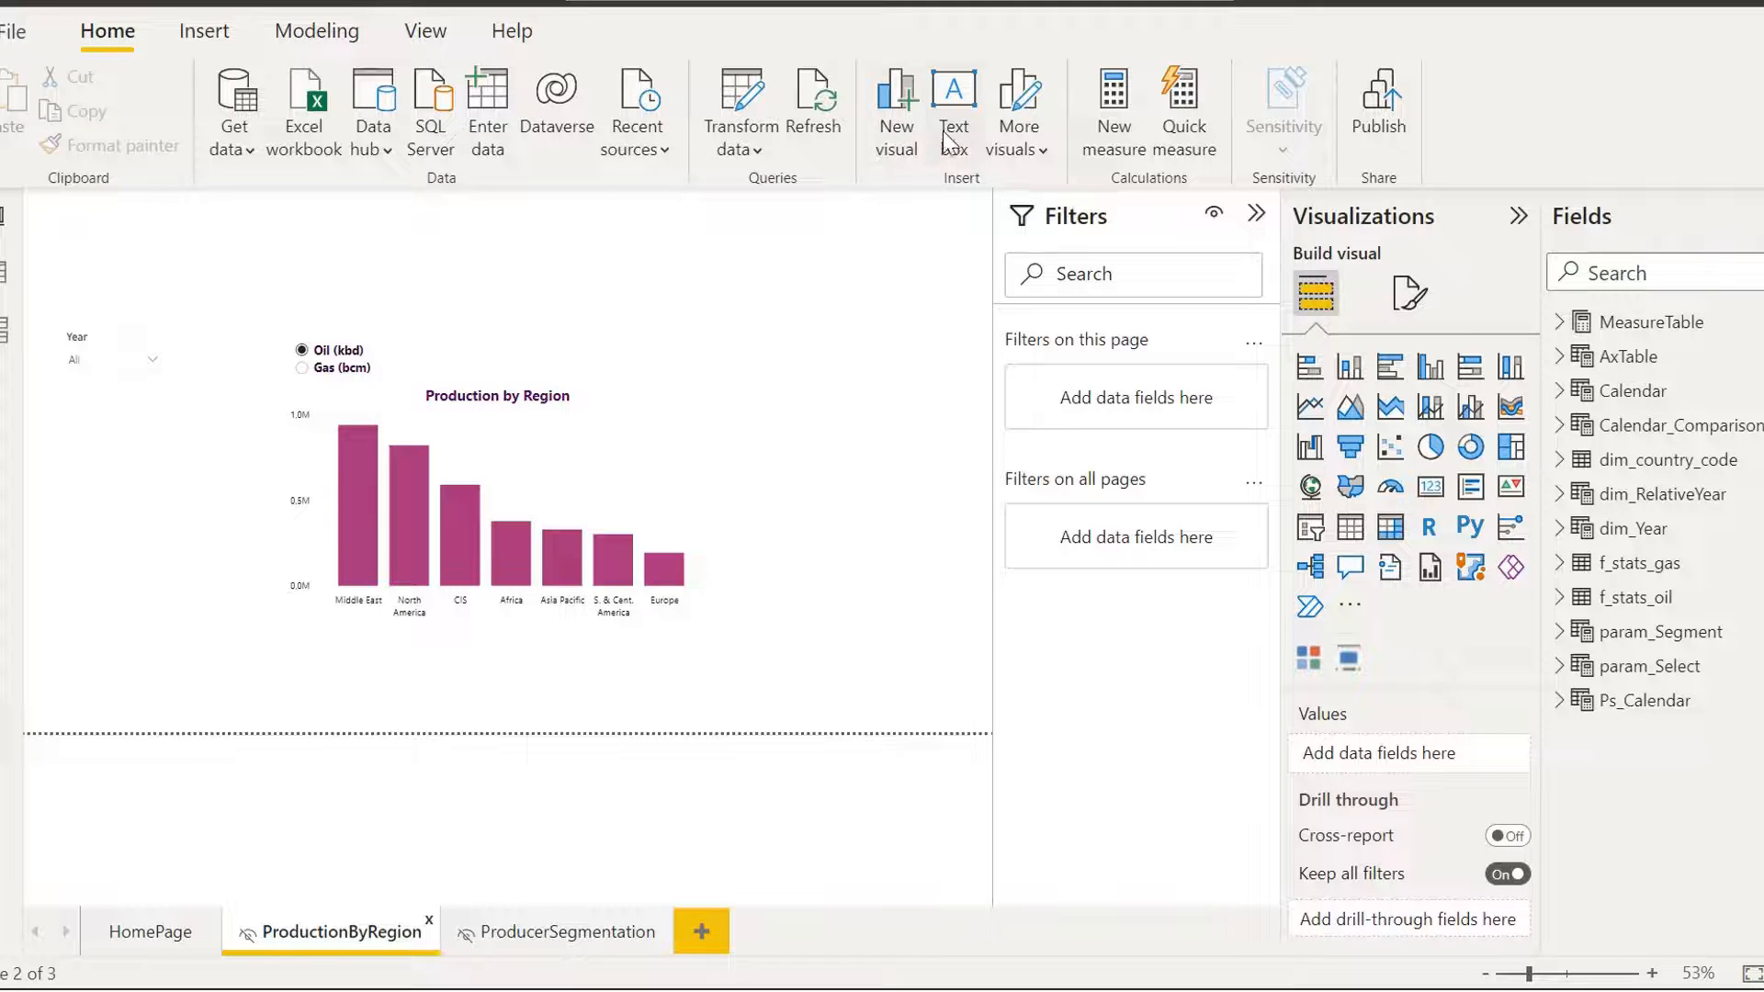
left_click(206, 31)
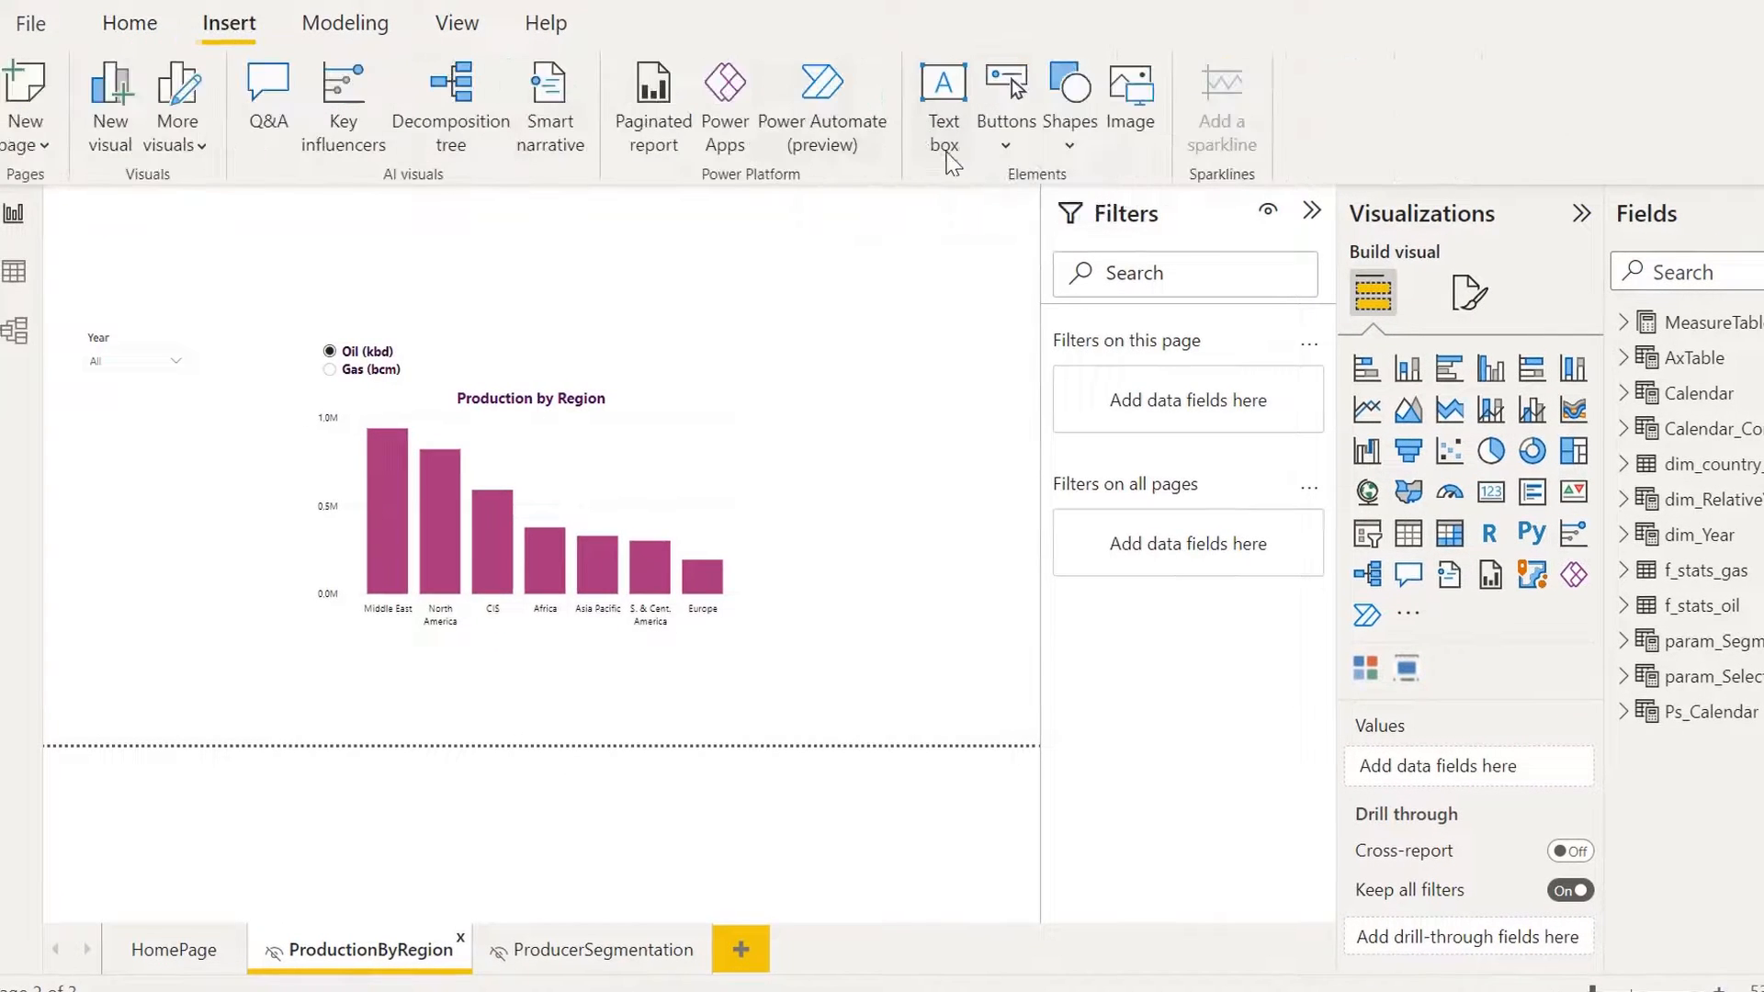
left_click(1008, 96)
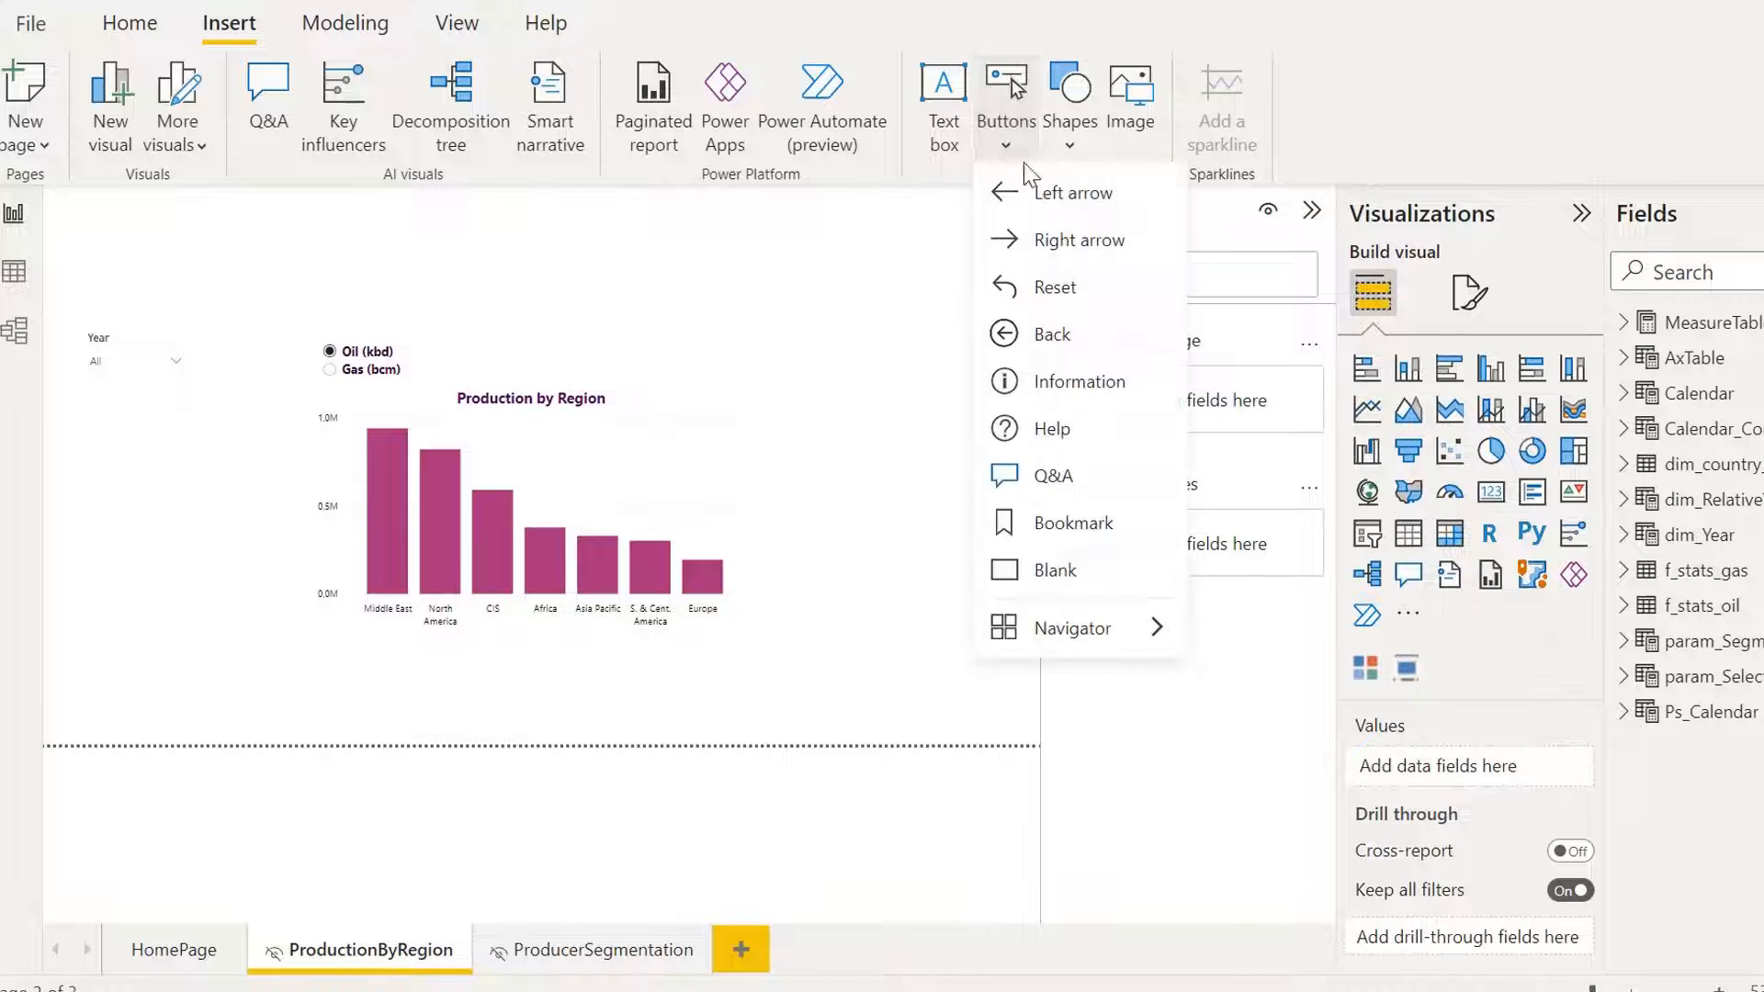
left_click(1052, 334)
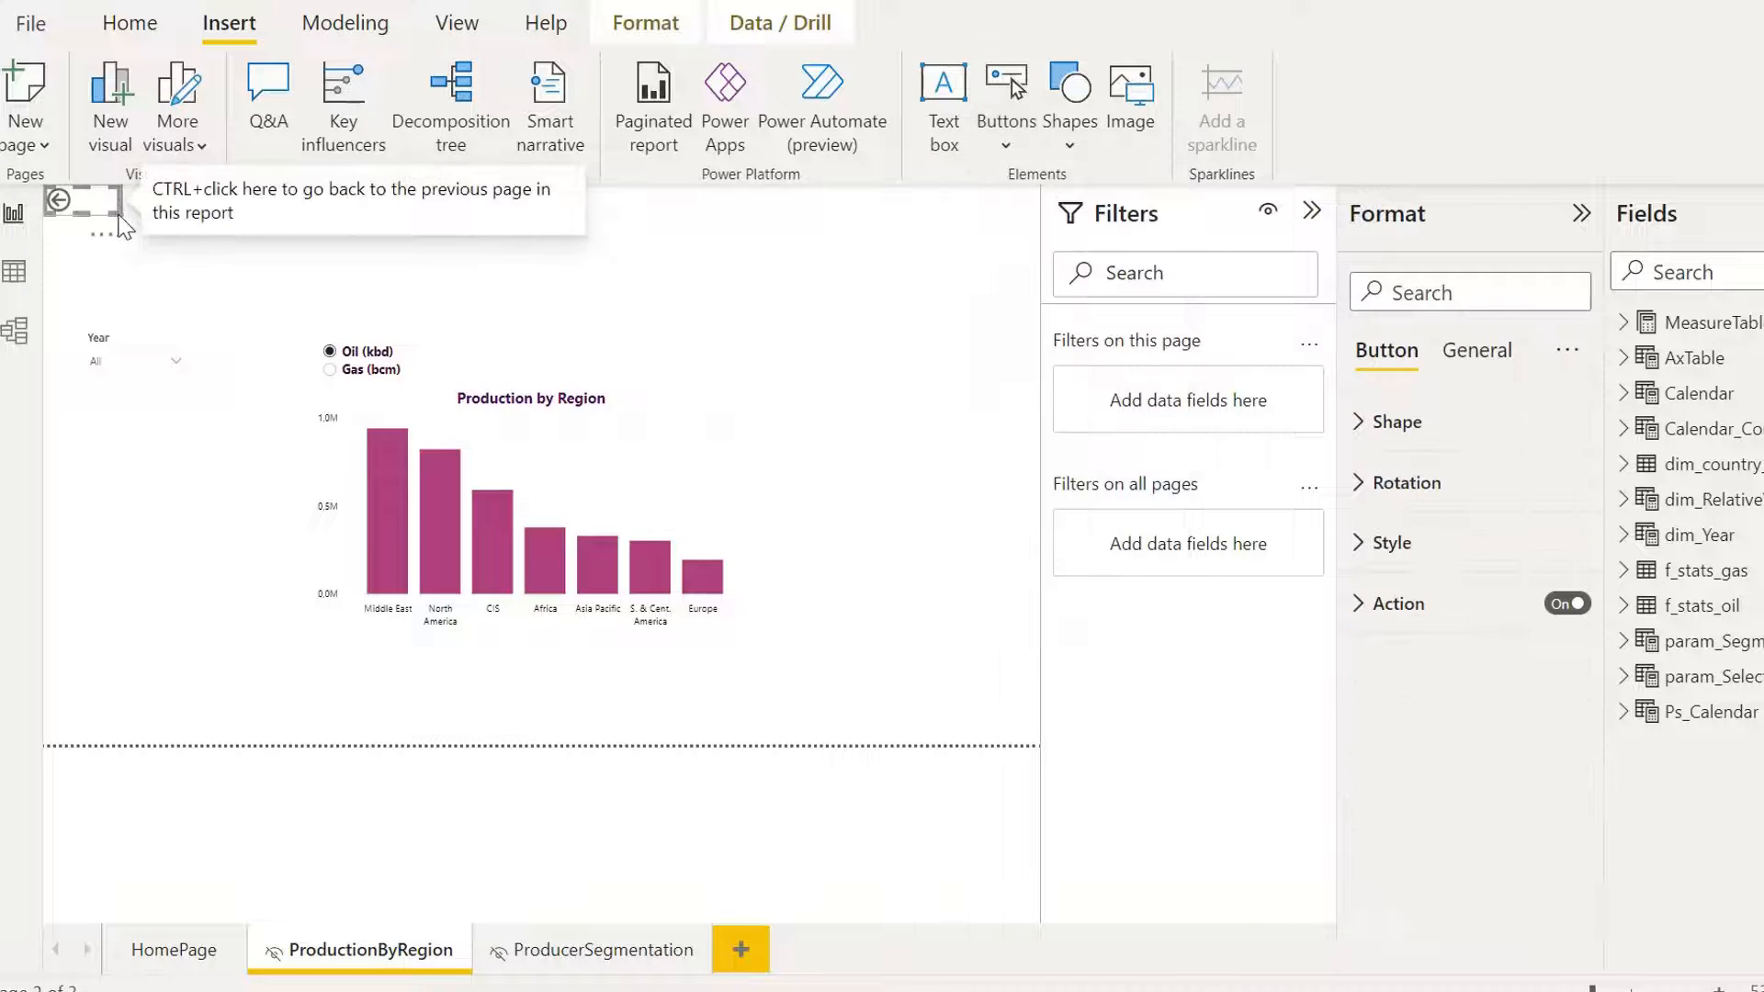
left_click_drag(121, 220, 128, 267)
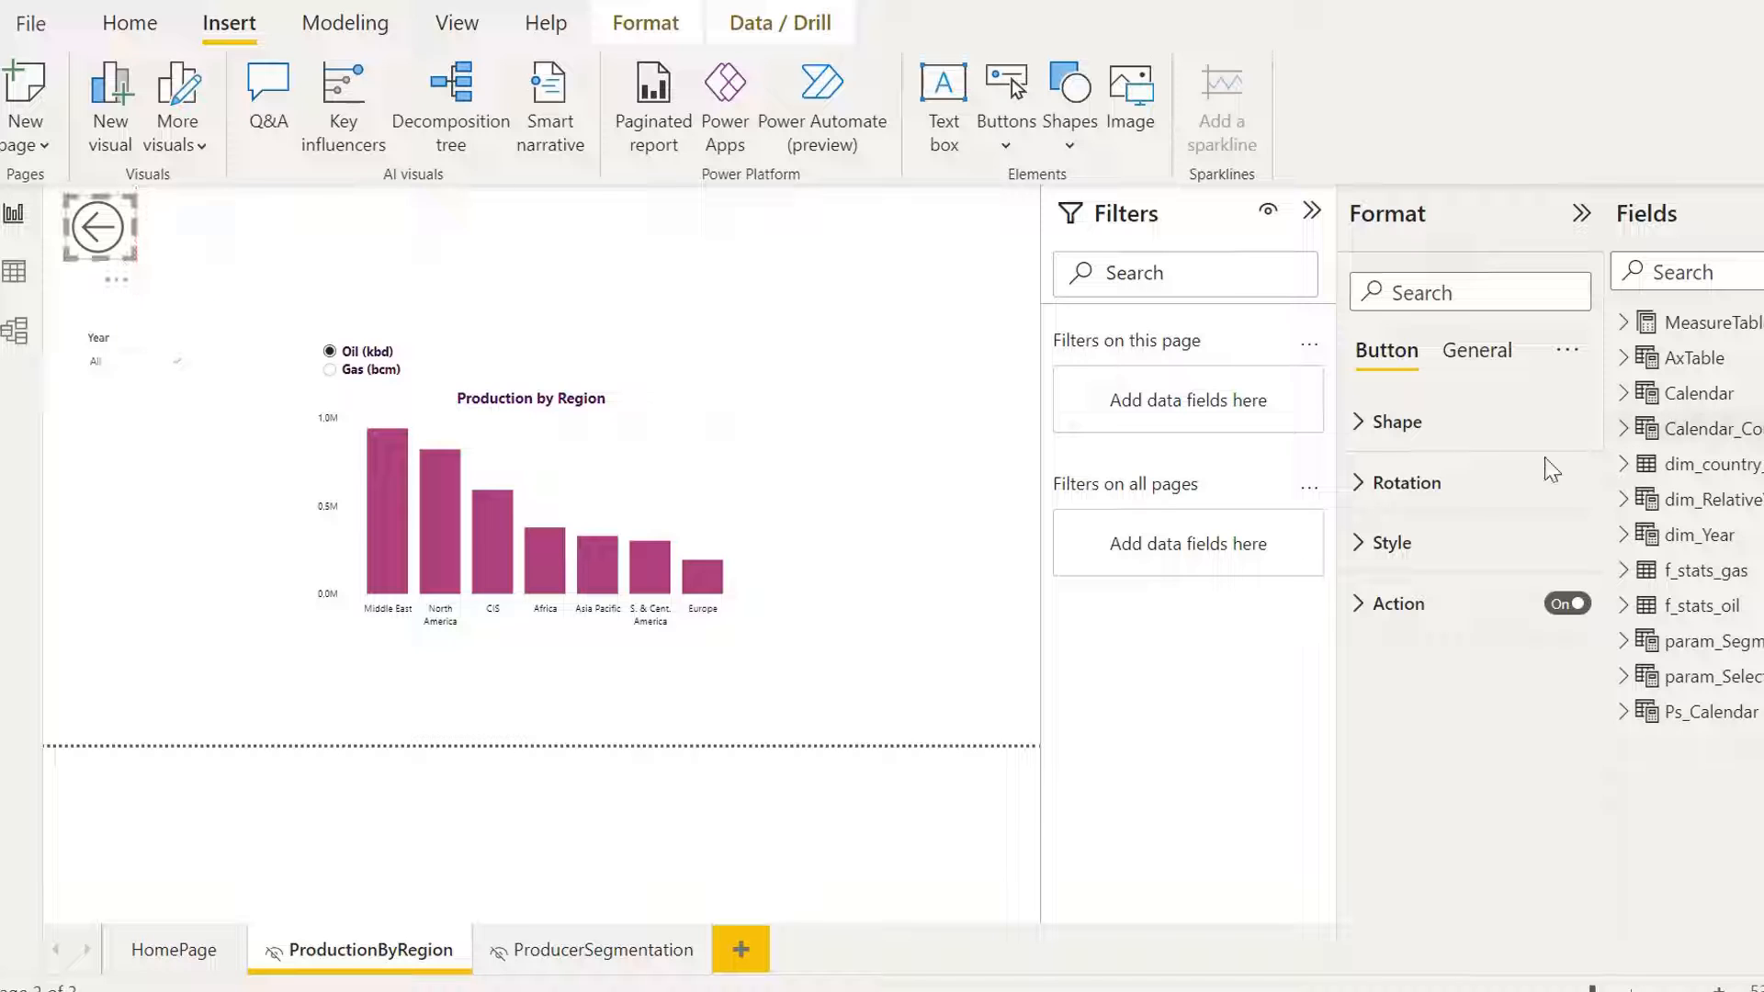
Set the back button's icon line weight to 4 px and its line color to dark purple.
left_click(1408, 553)
scroll(1479, 531, "down", 3)
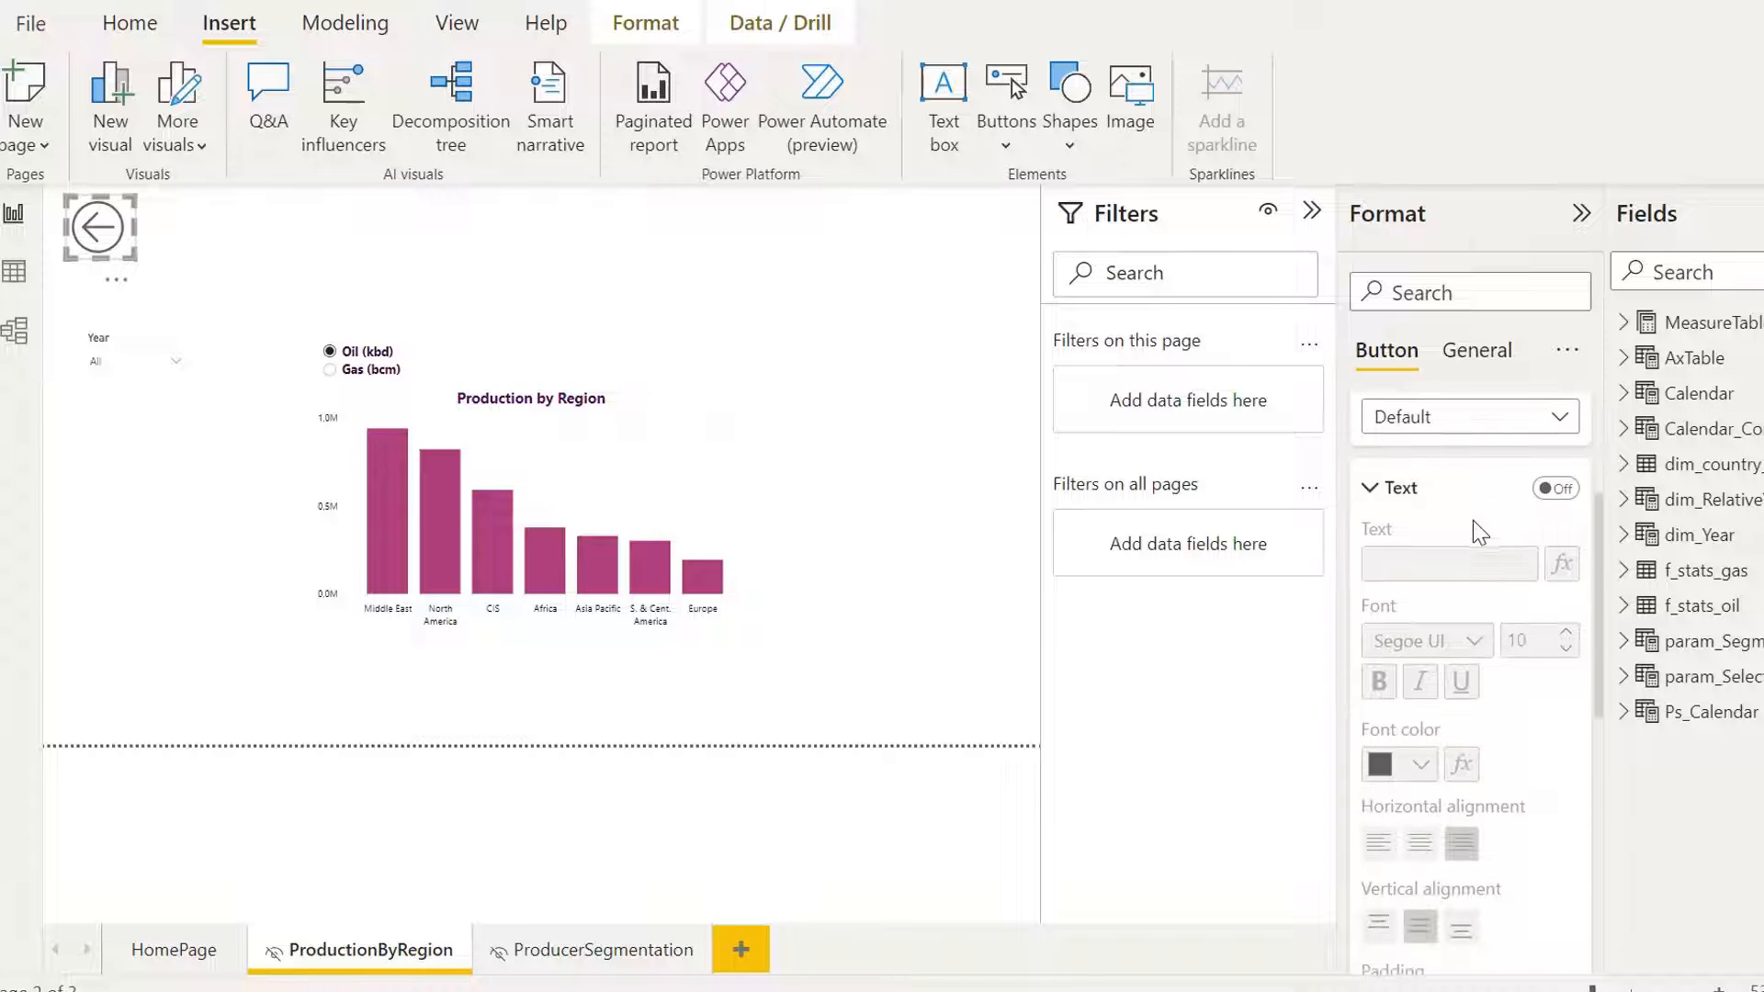
scroll(1479, 531, "down", 6)
left_click(1407, 549)
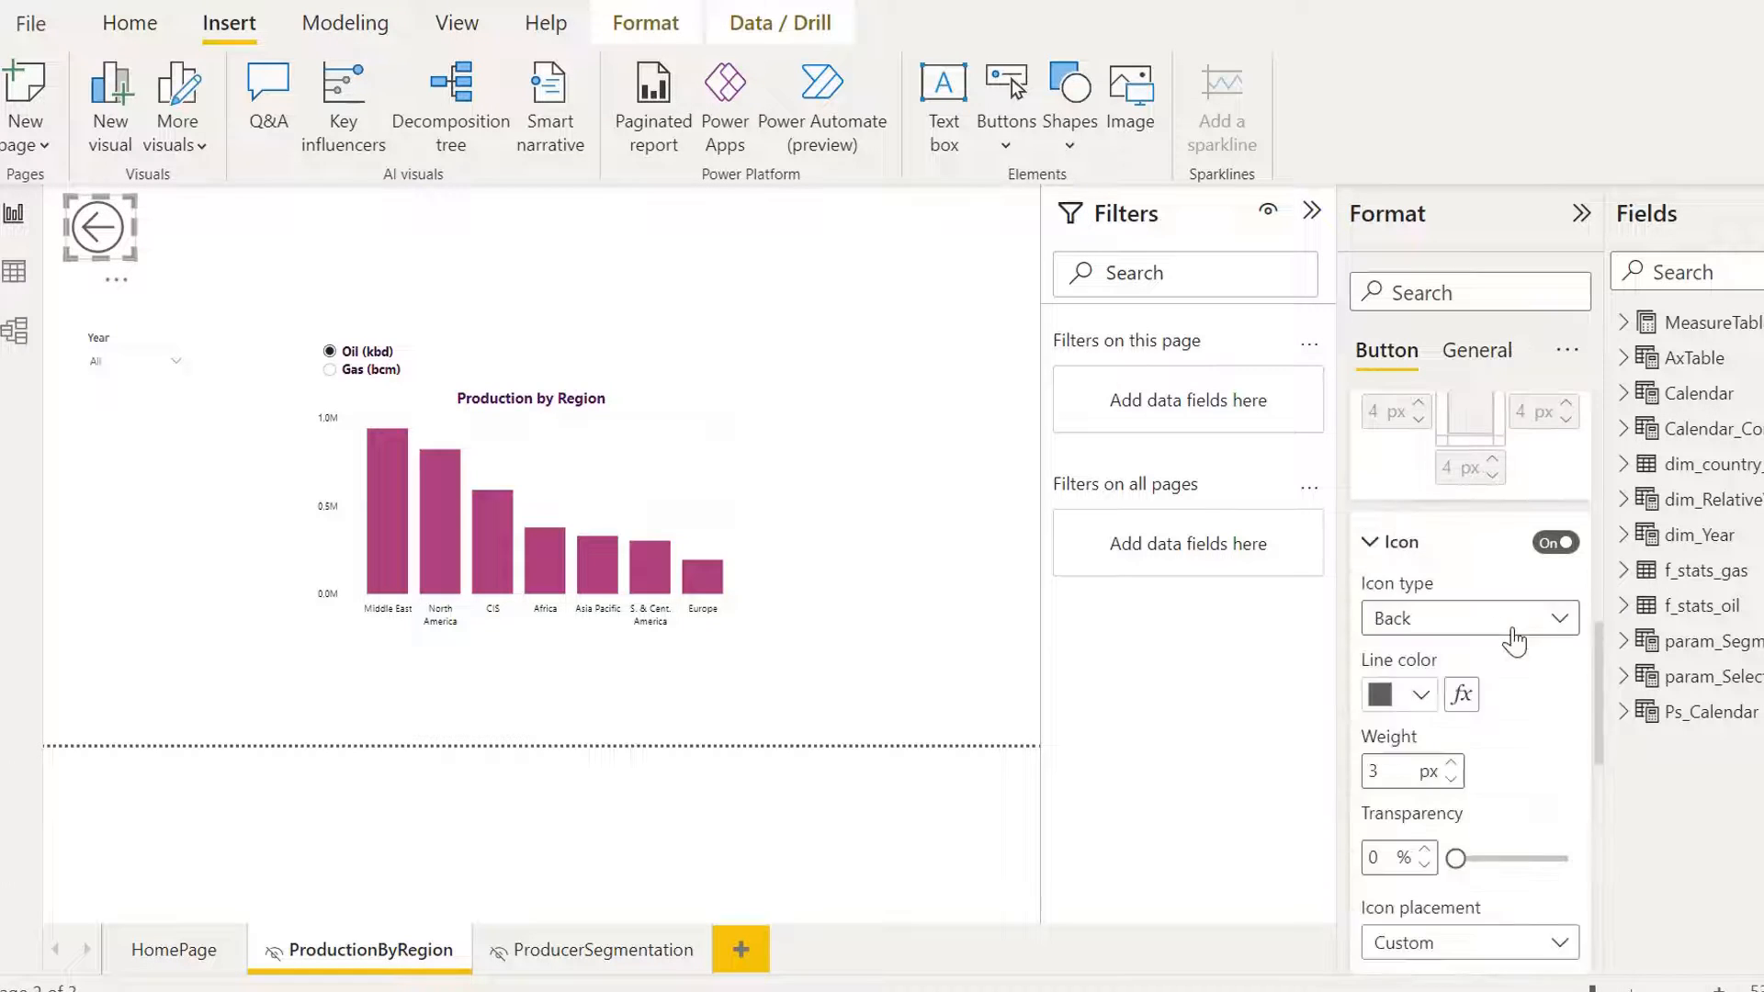
scroll(1507, 641, "down", 3)
scroll(1479, 616, "up", 1)
left_click(1451, 588)
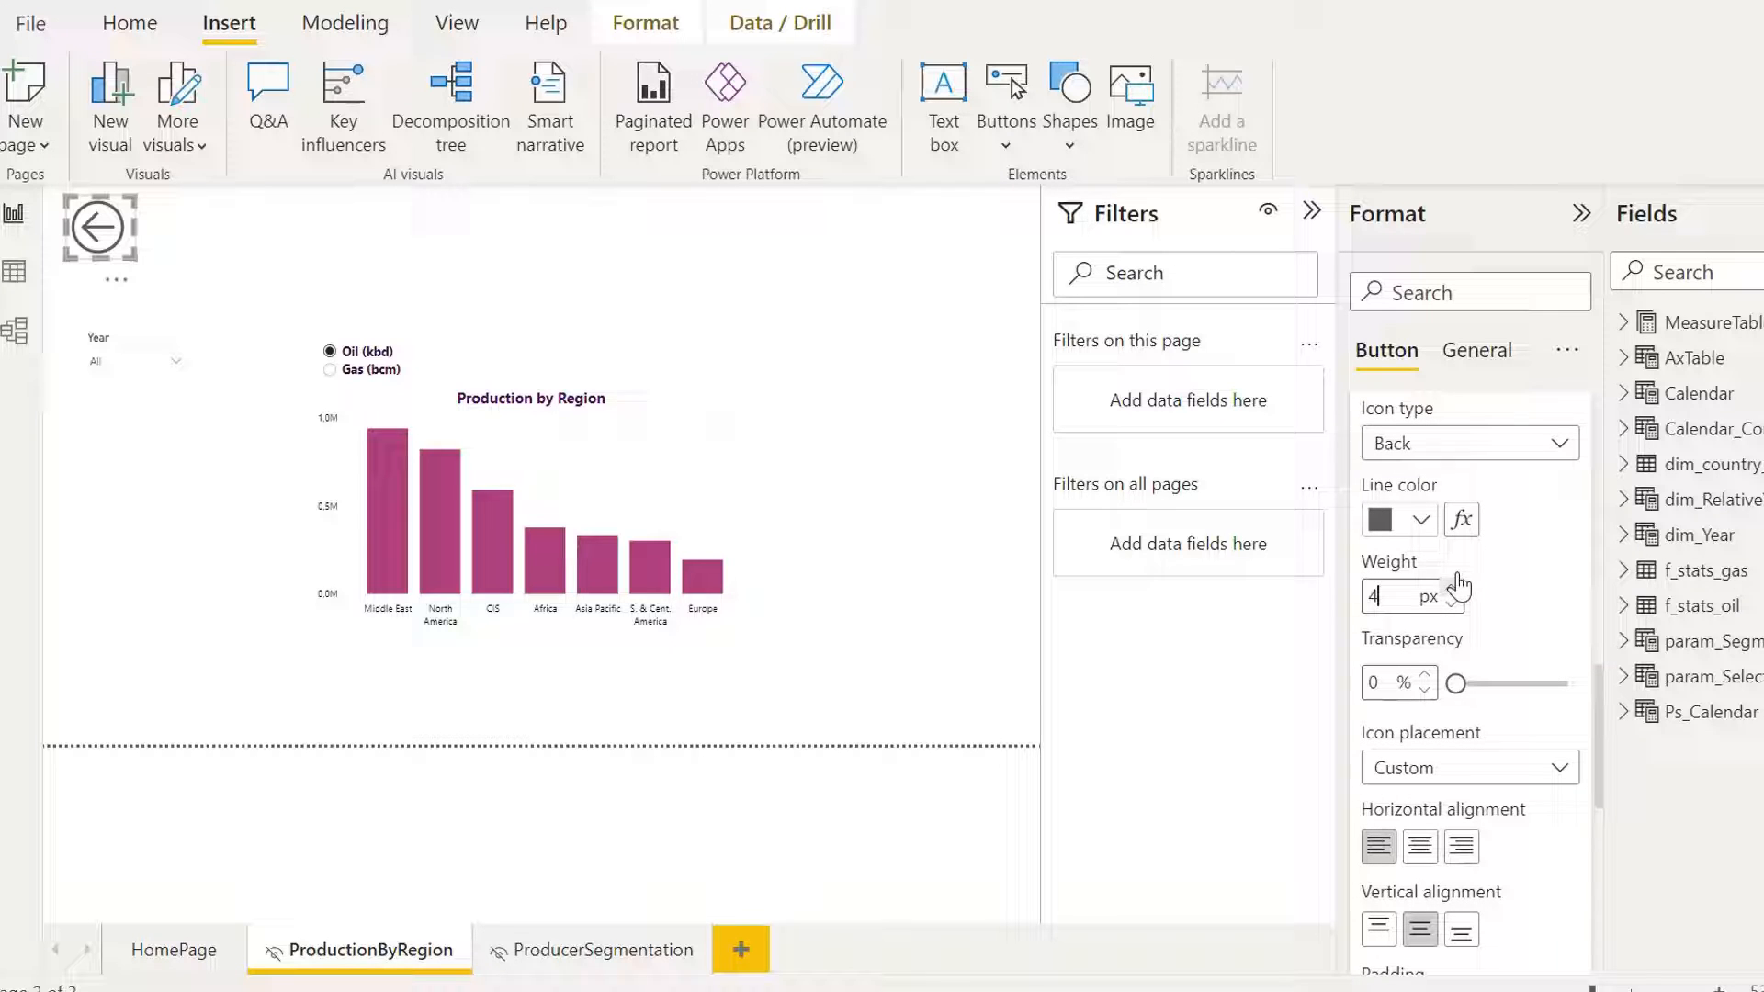
left_click(1419, 522)
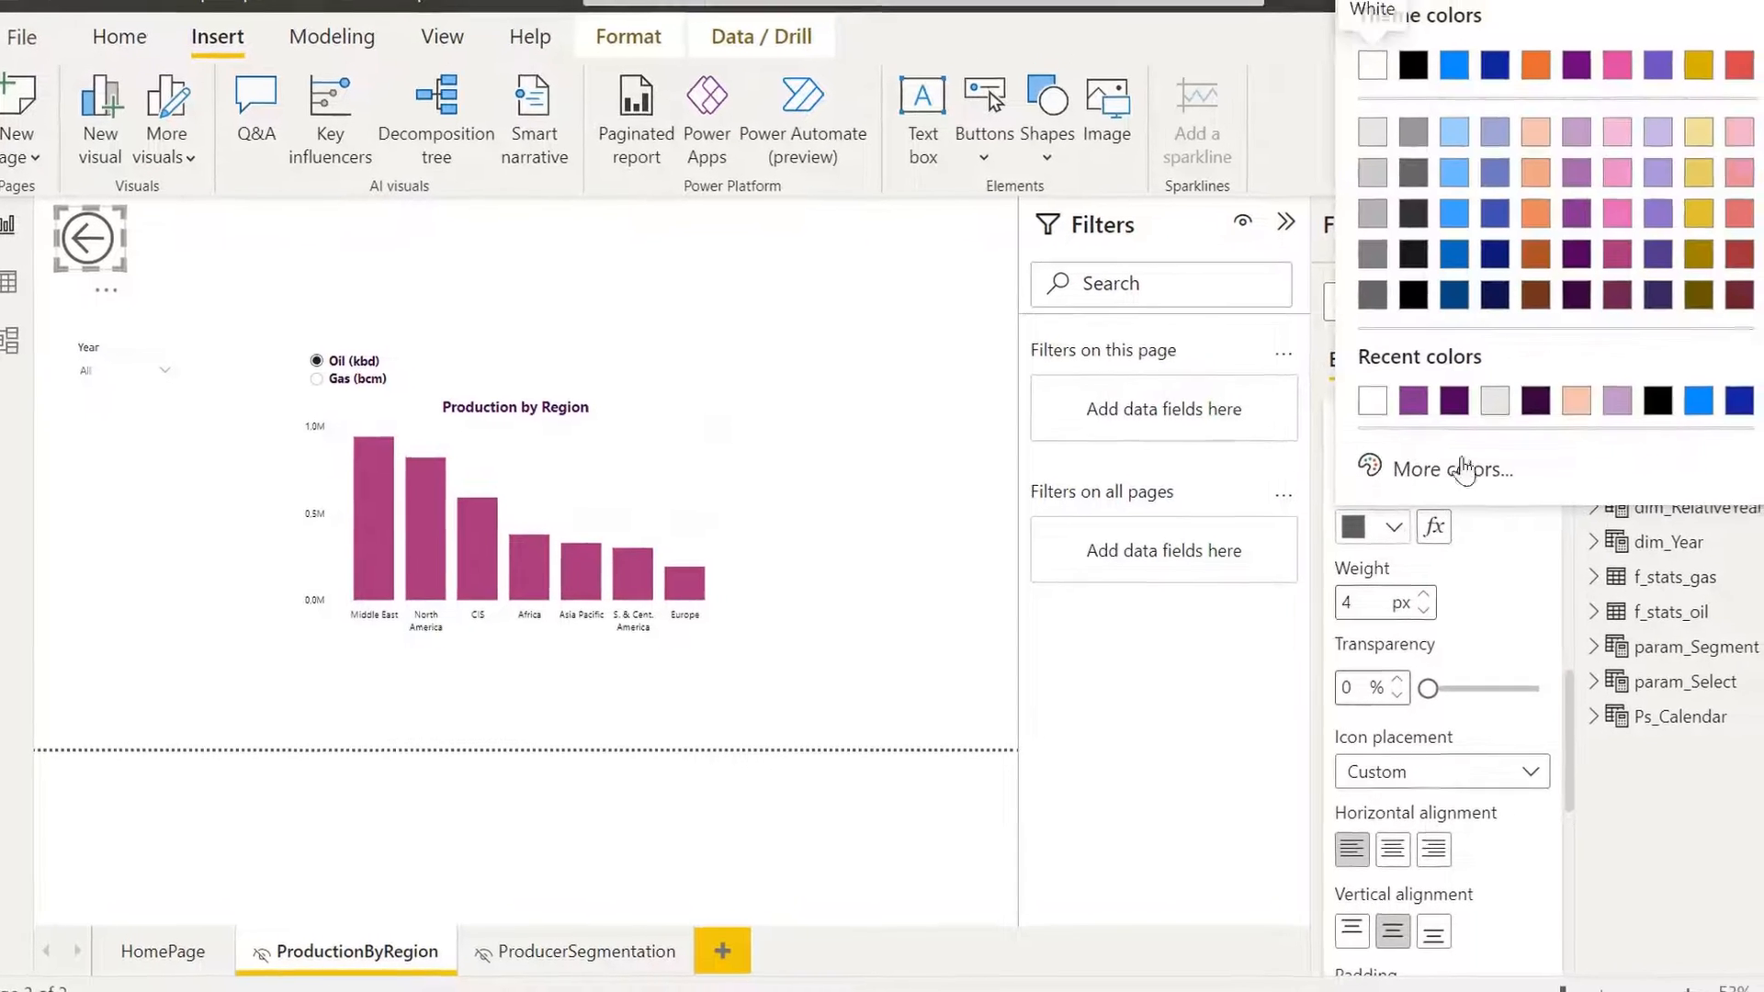
left_click(1540, 272)
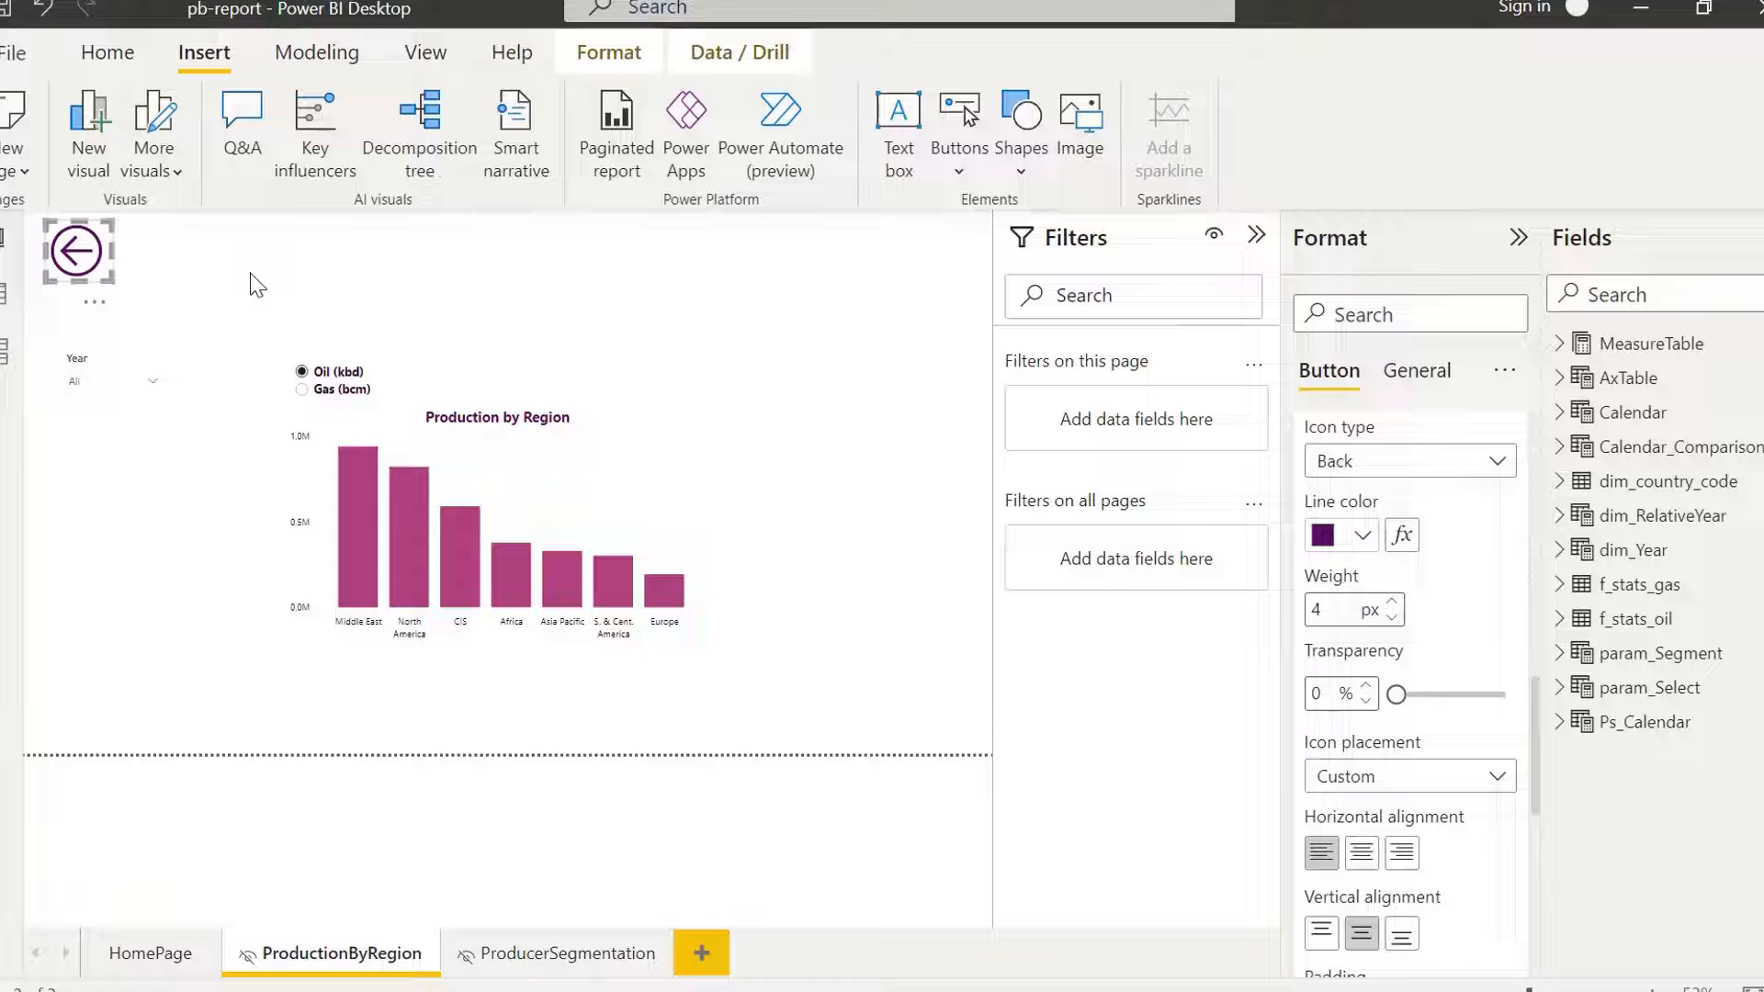
left_click(257, 286)
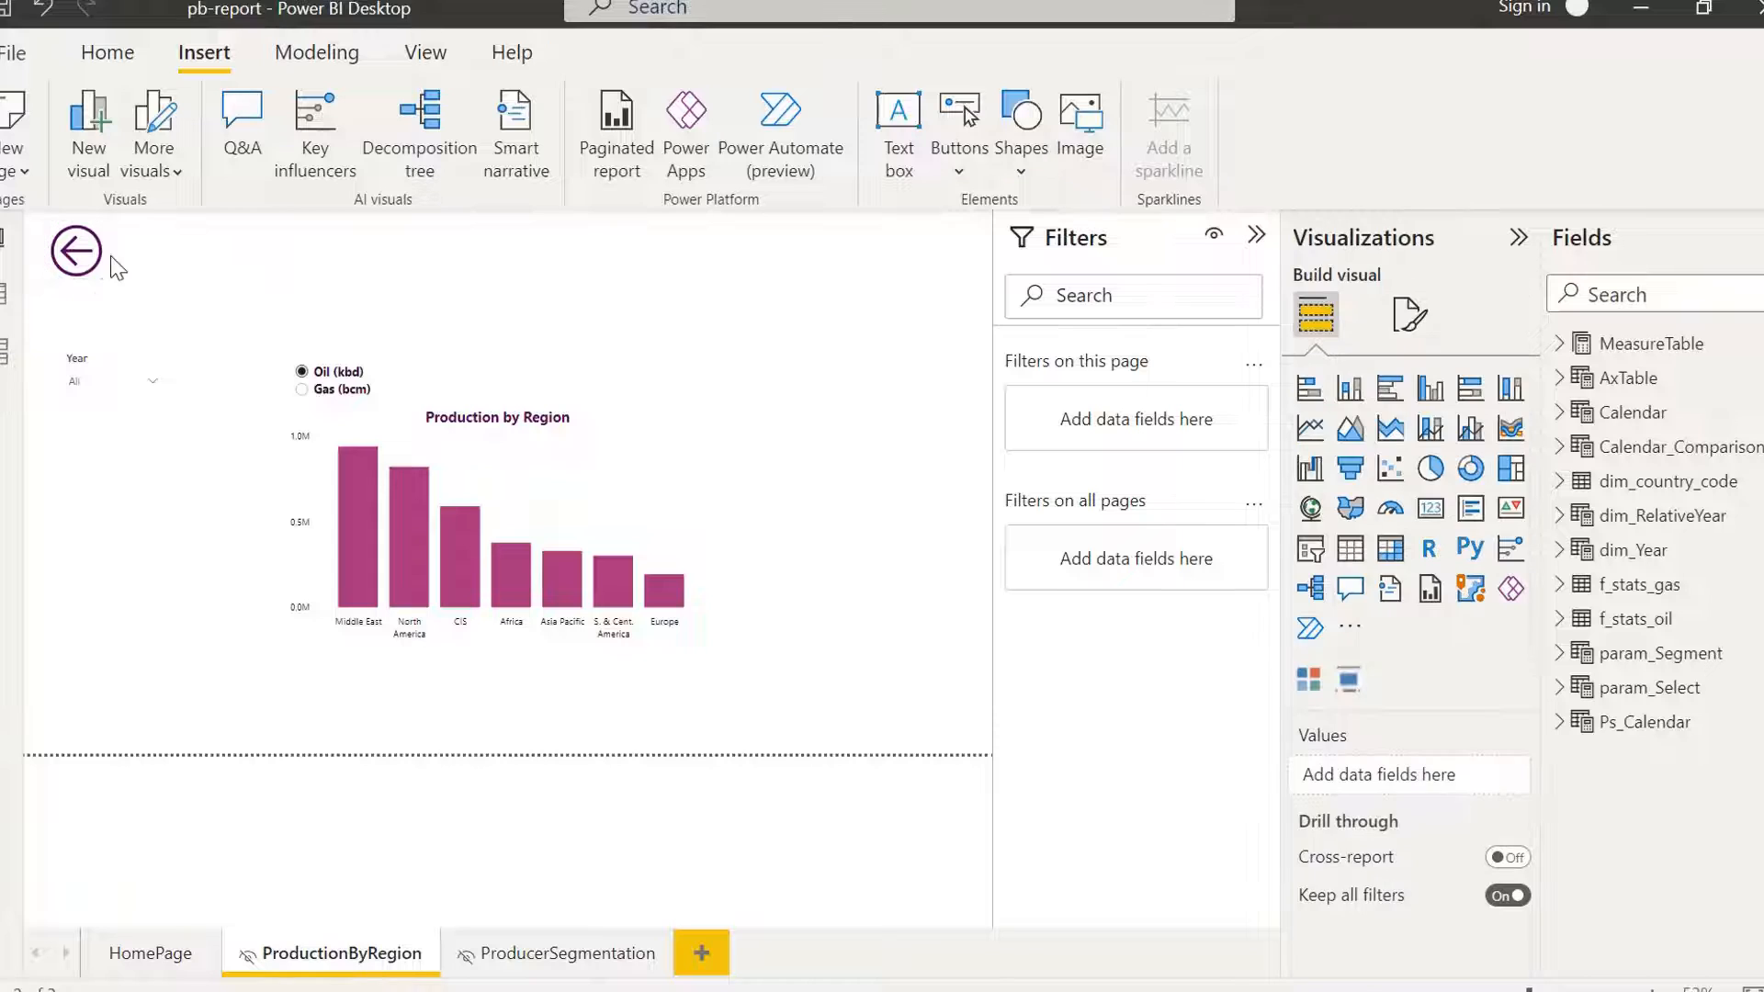
Set the back button's action to Page navigation with HomePage as the destination and test its link.
left_click(77, 251)
left_click(1337, 618)
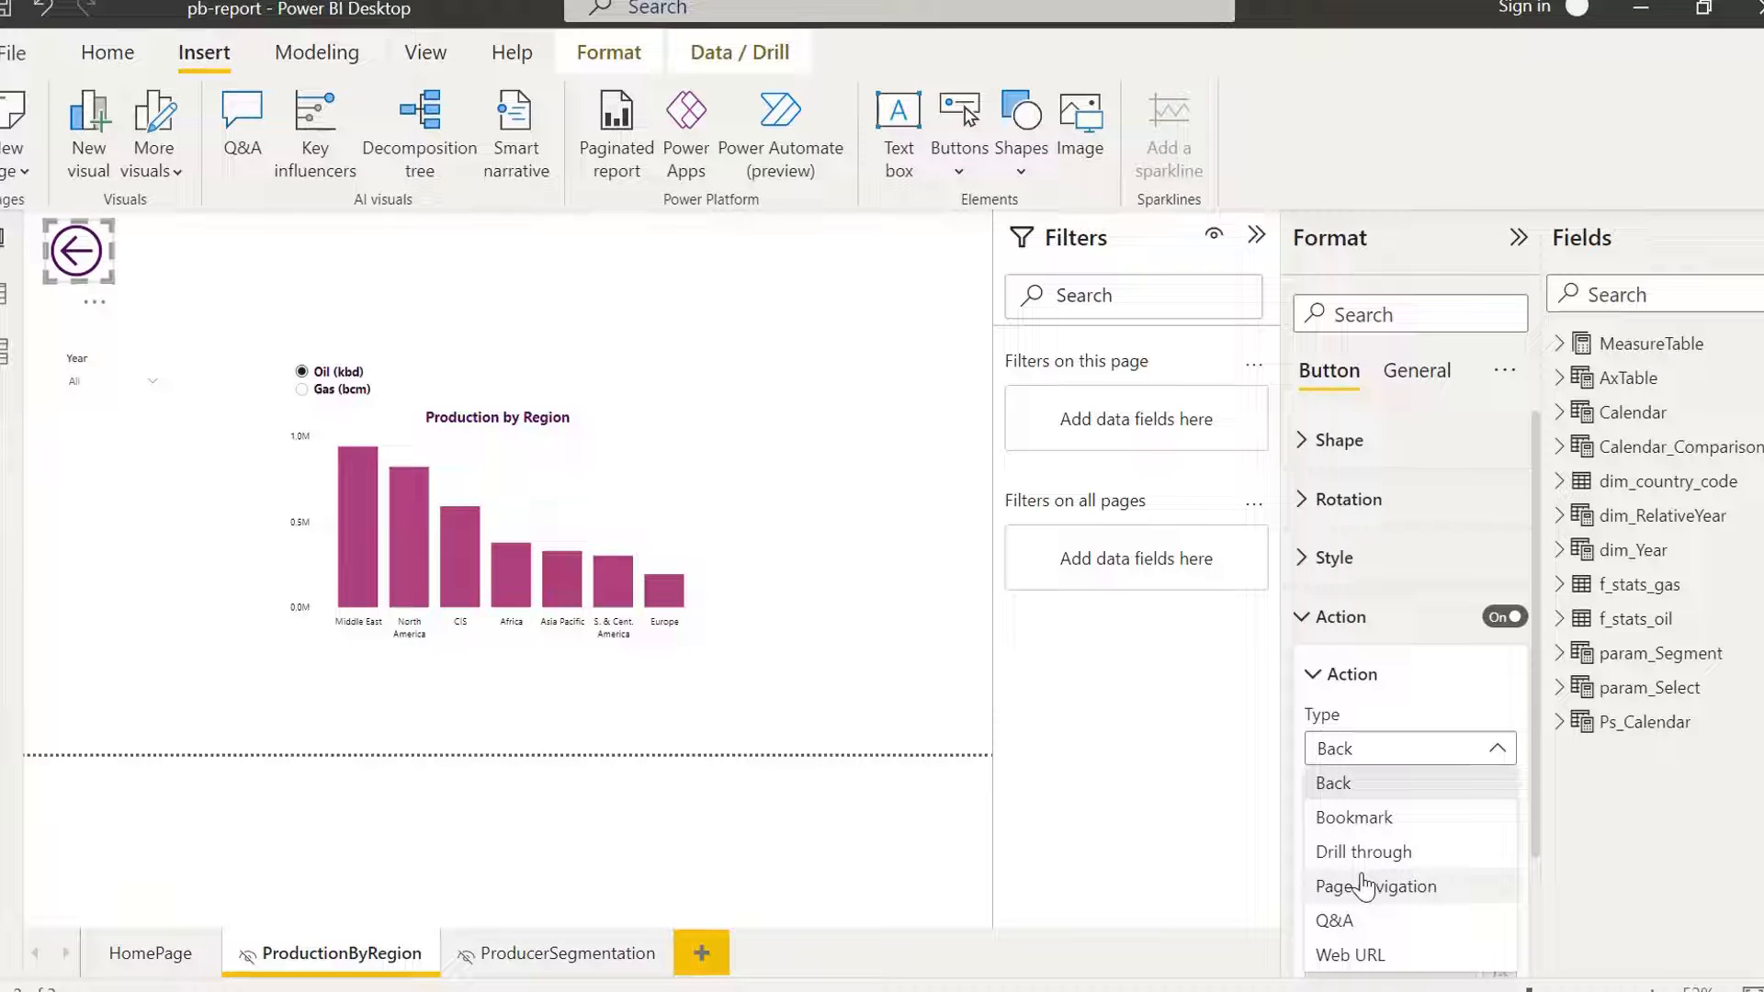
left_click(1369, 886)
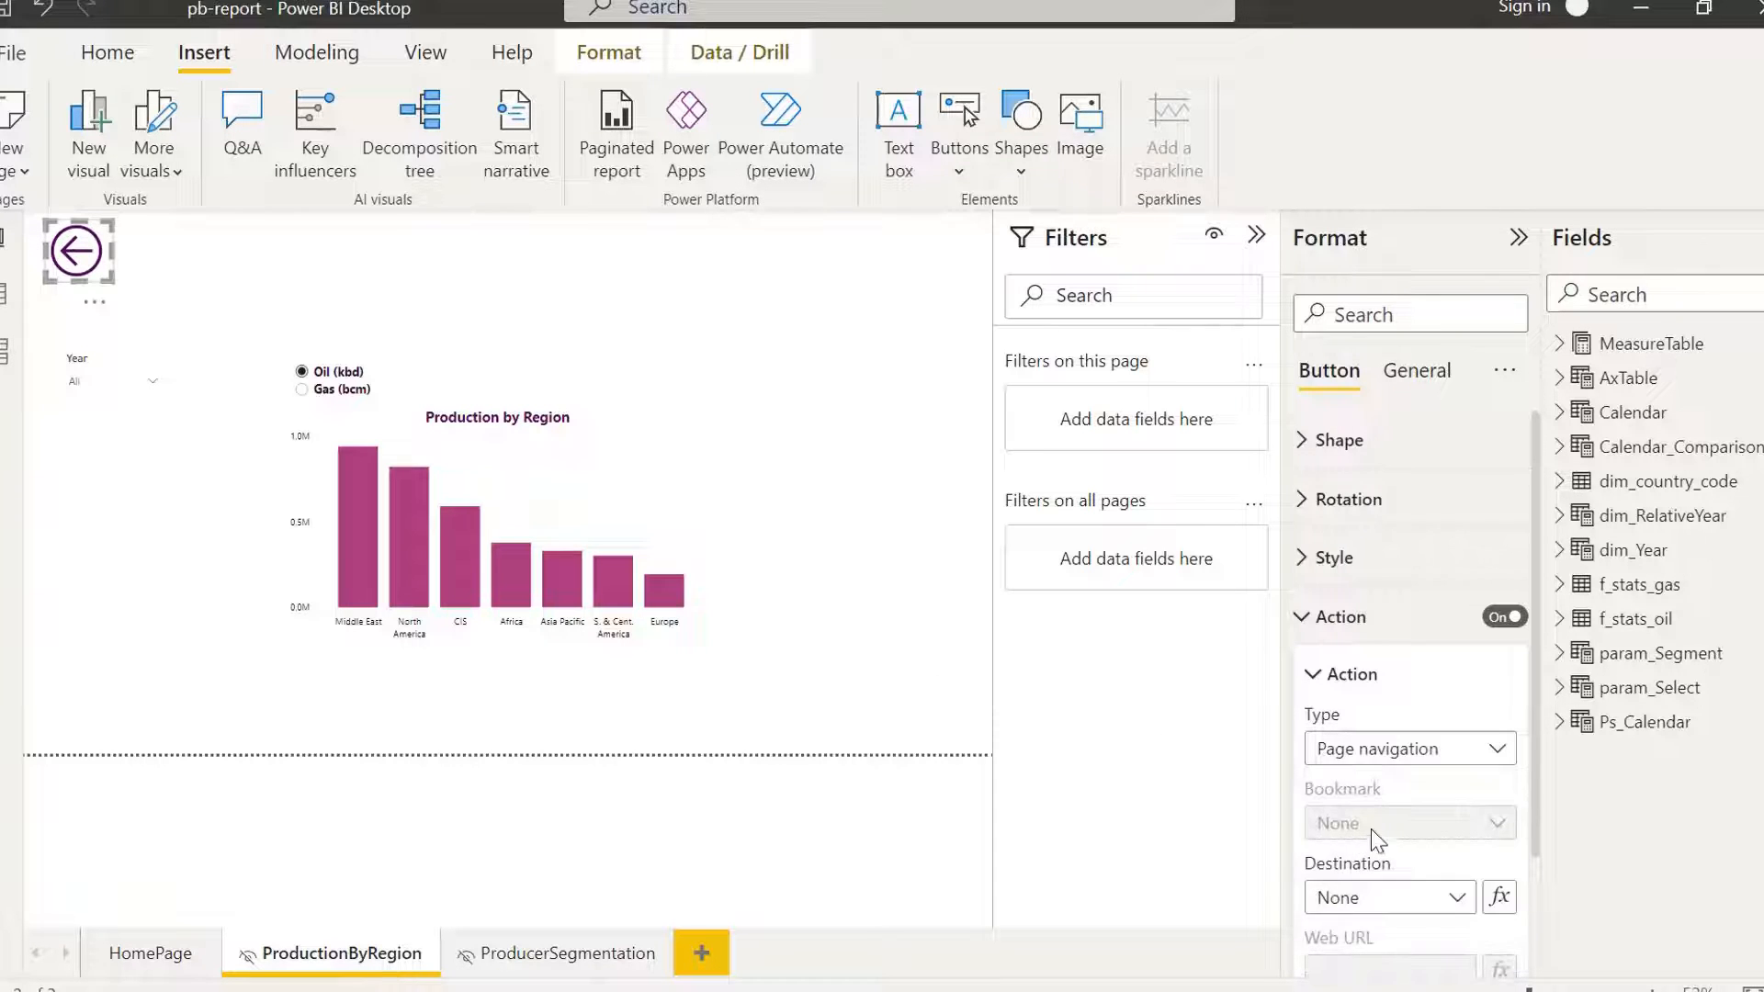
scroll(1382, 827, "down", 2)
left_click(1383, 749)
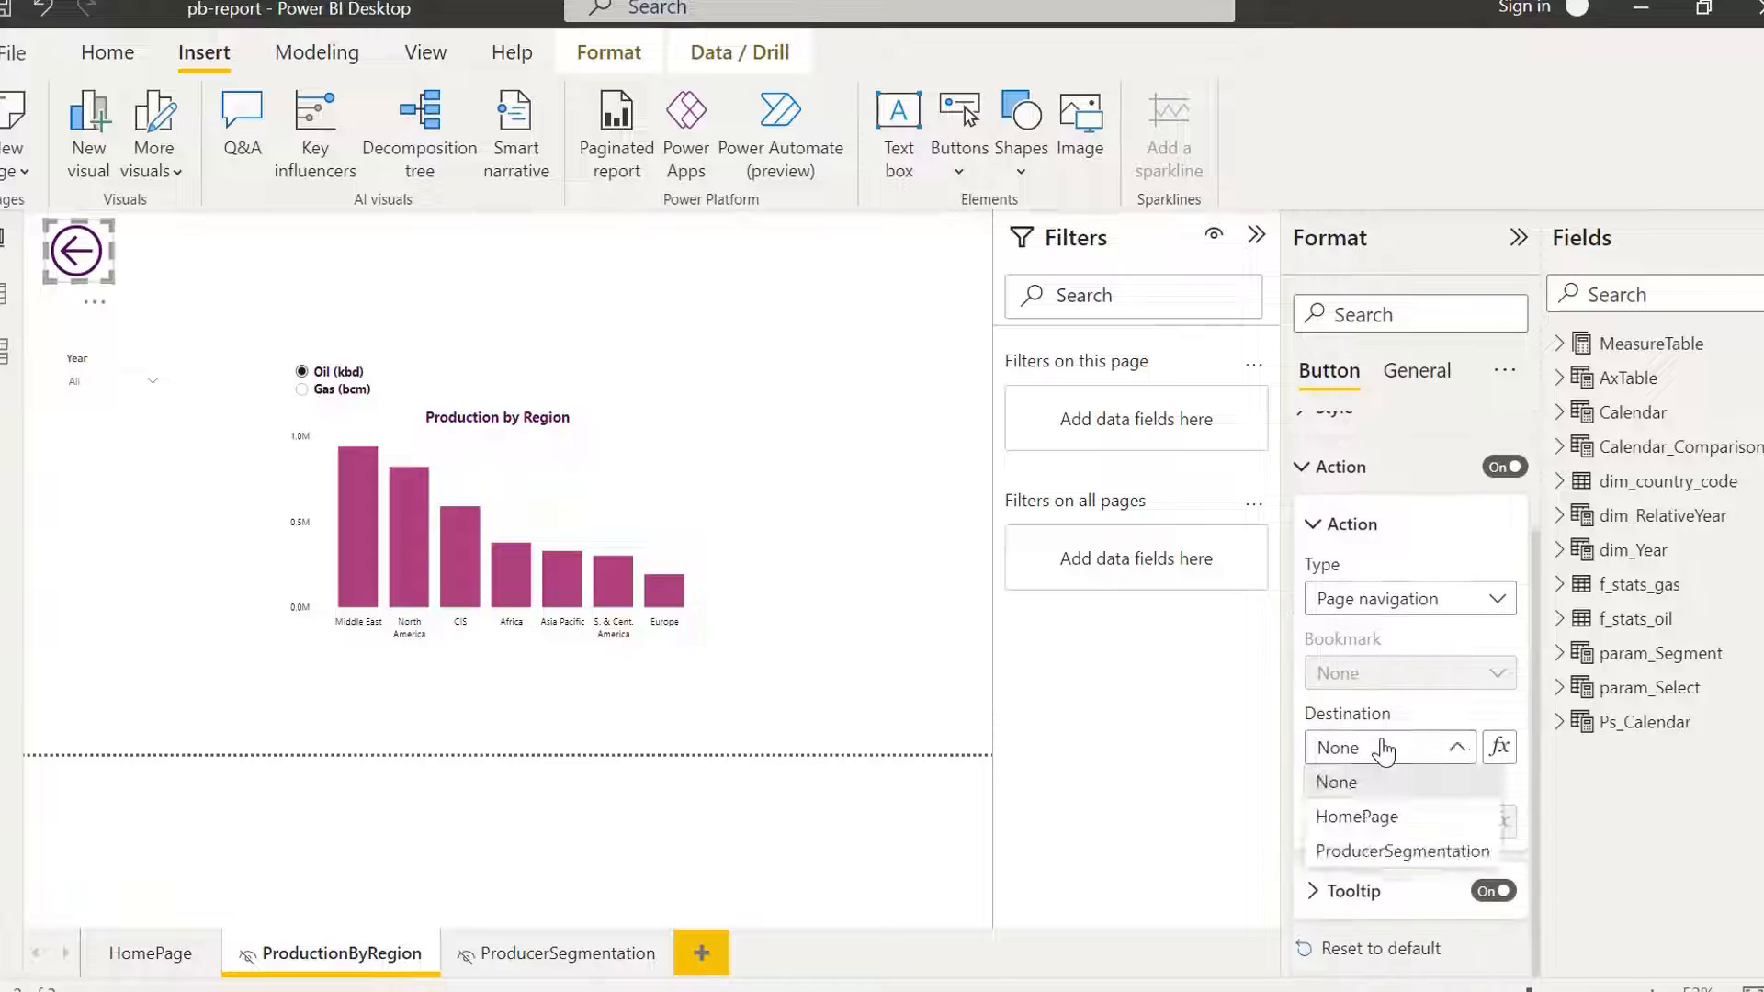
left_click(1382, 821)
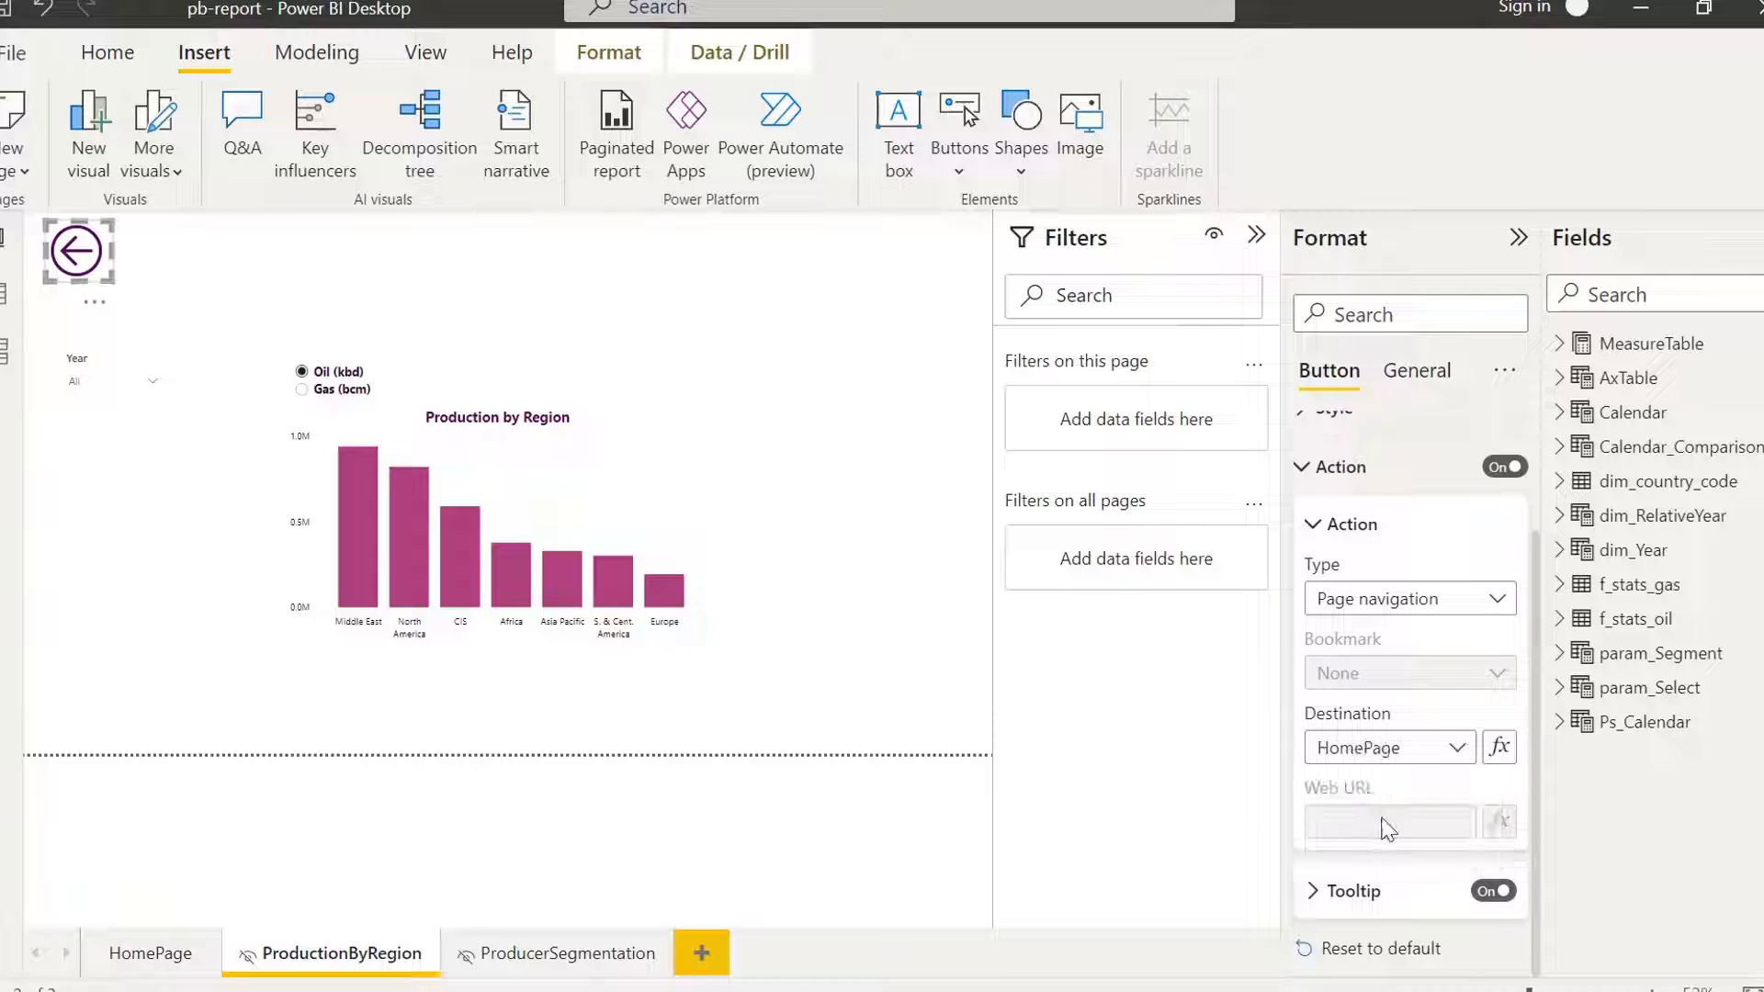
left_click(79, 260, "ctrl")
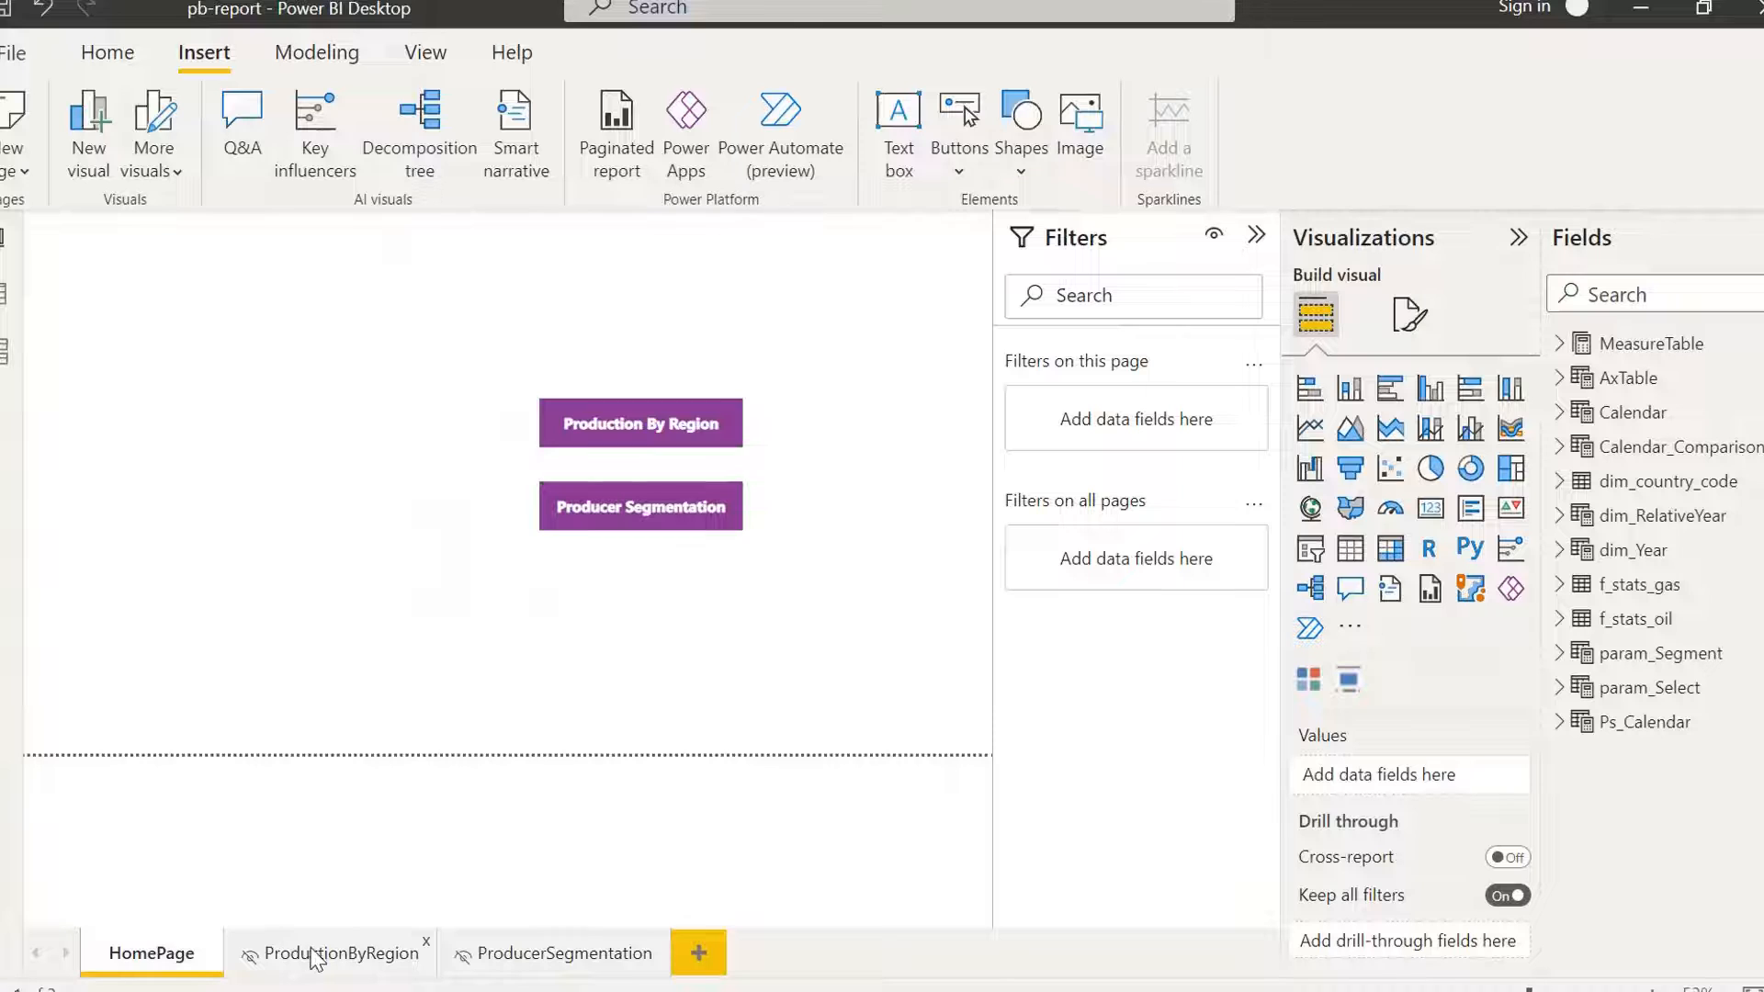
Copy the back button from the ProductionByRegion page onto the ProducerSegmentation page.
left_click(317, 956)
left_click(102, 267)
key("ctrl+c")
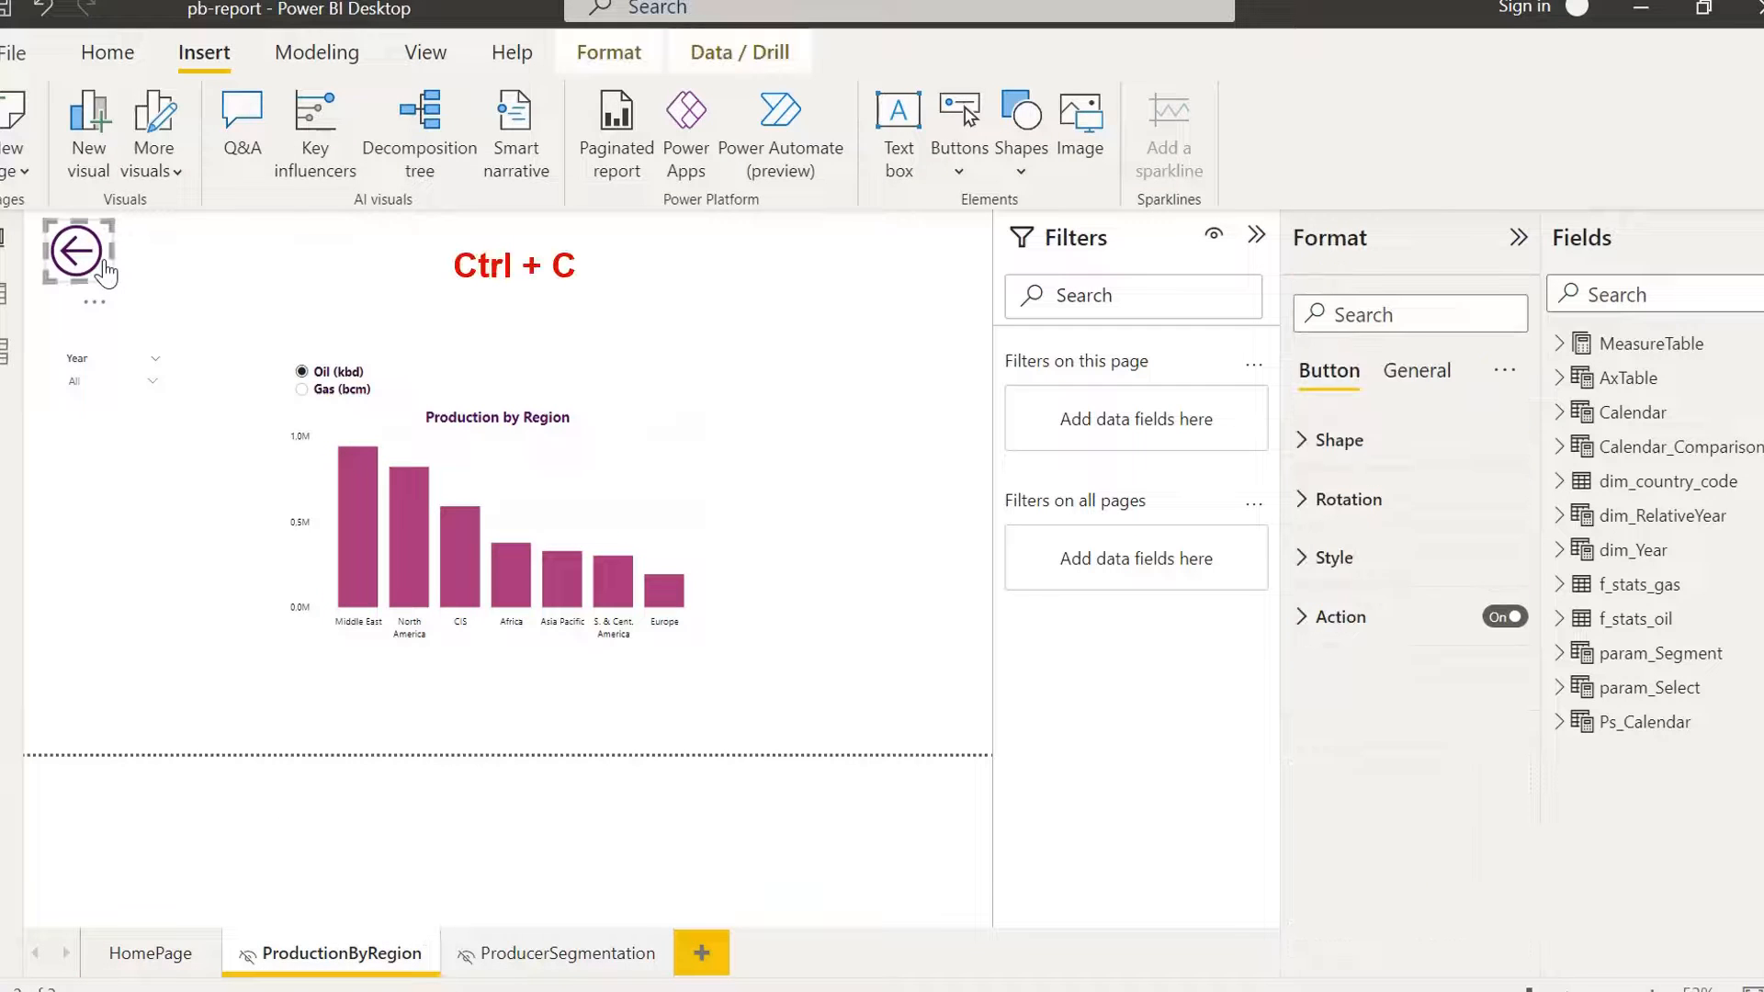
left_click(566, 953)
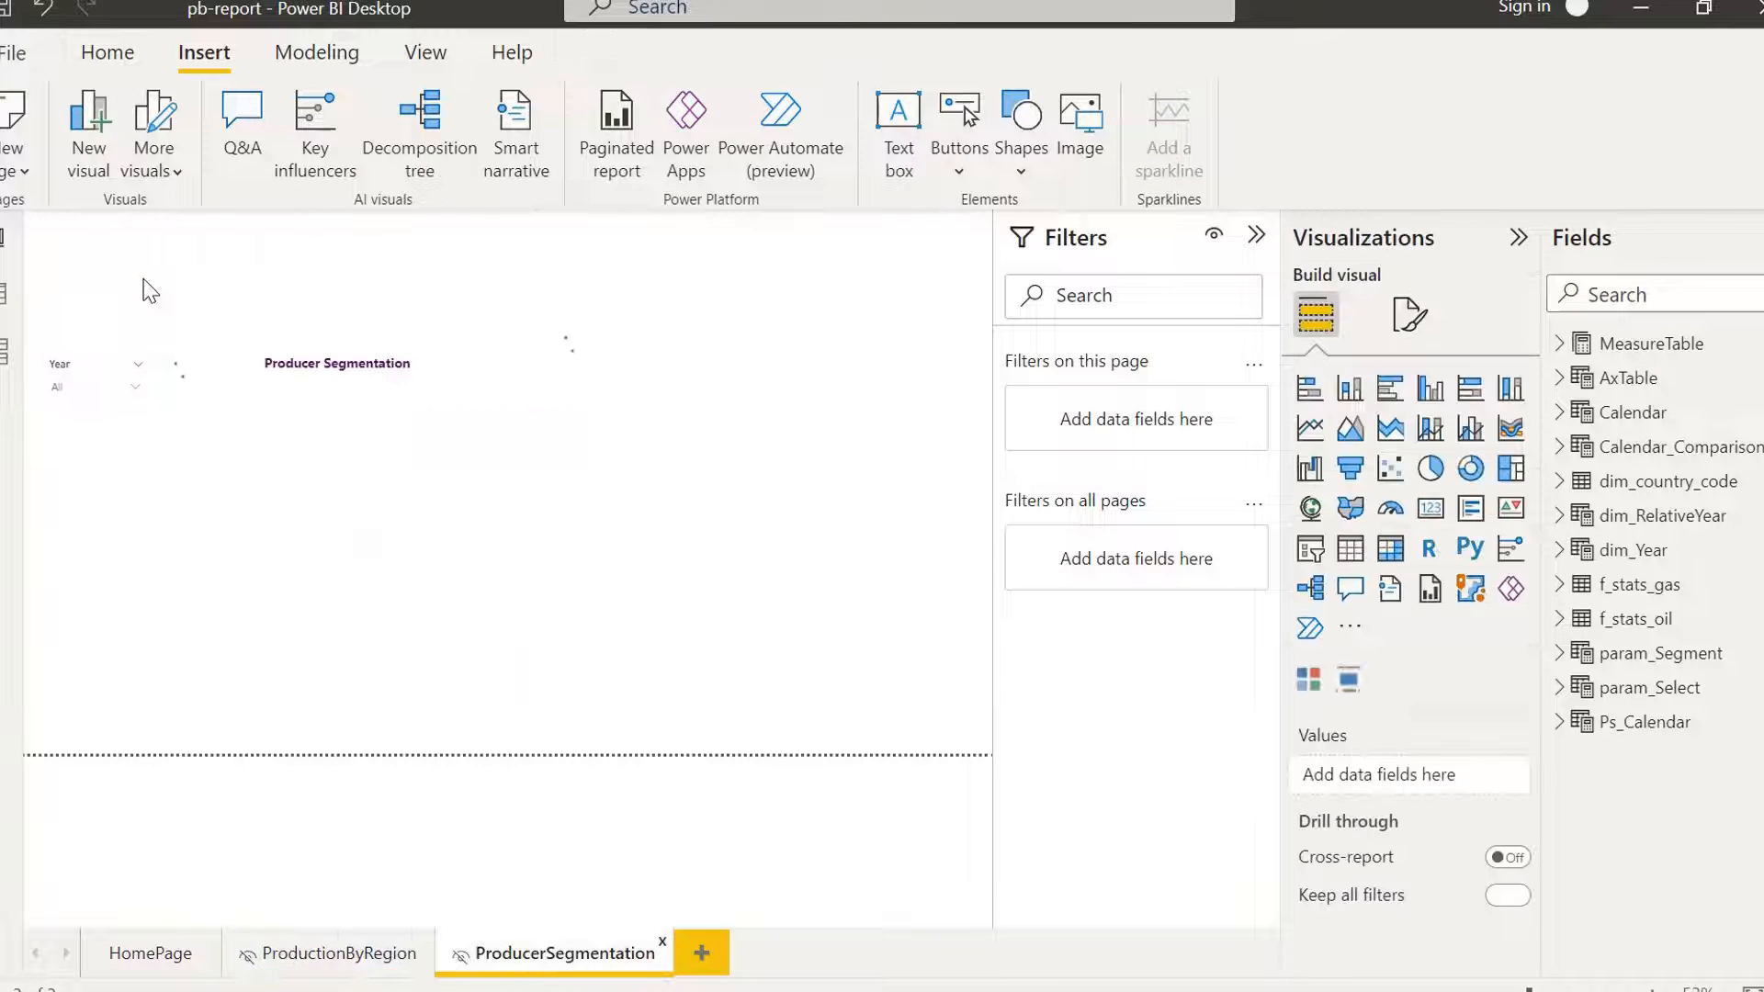
key("ctrl+v")
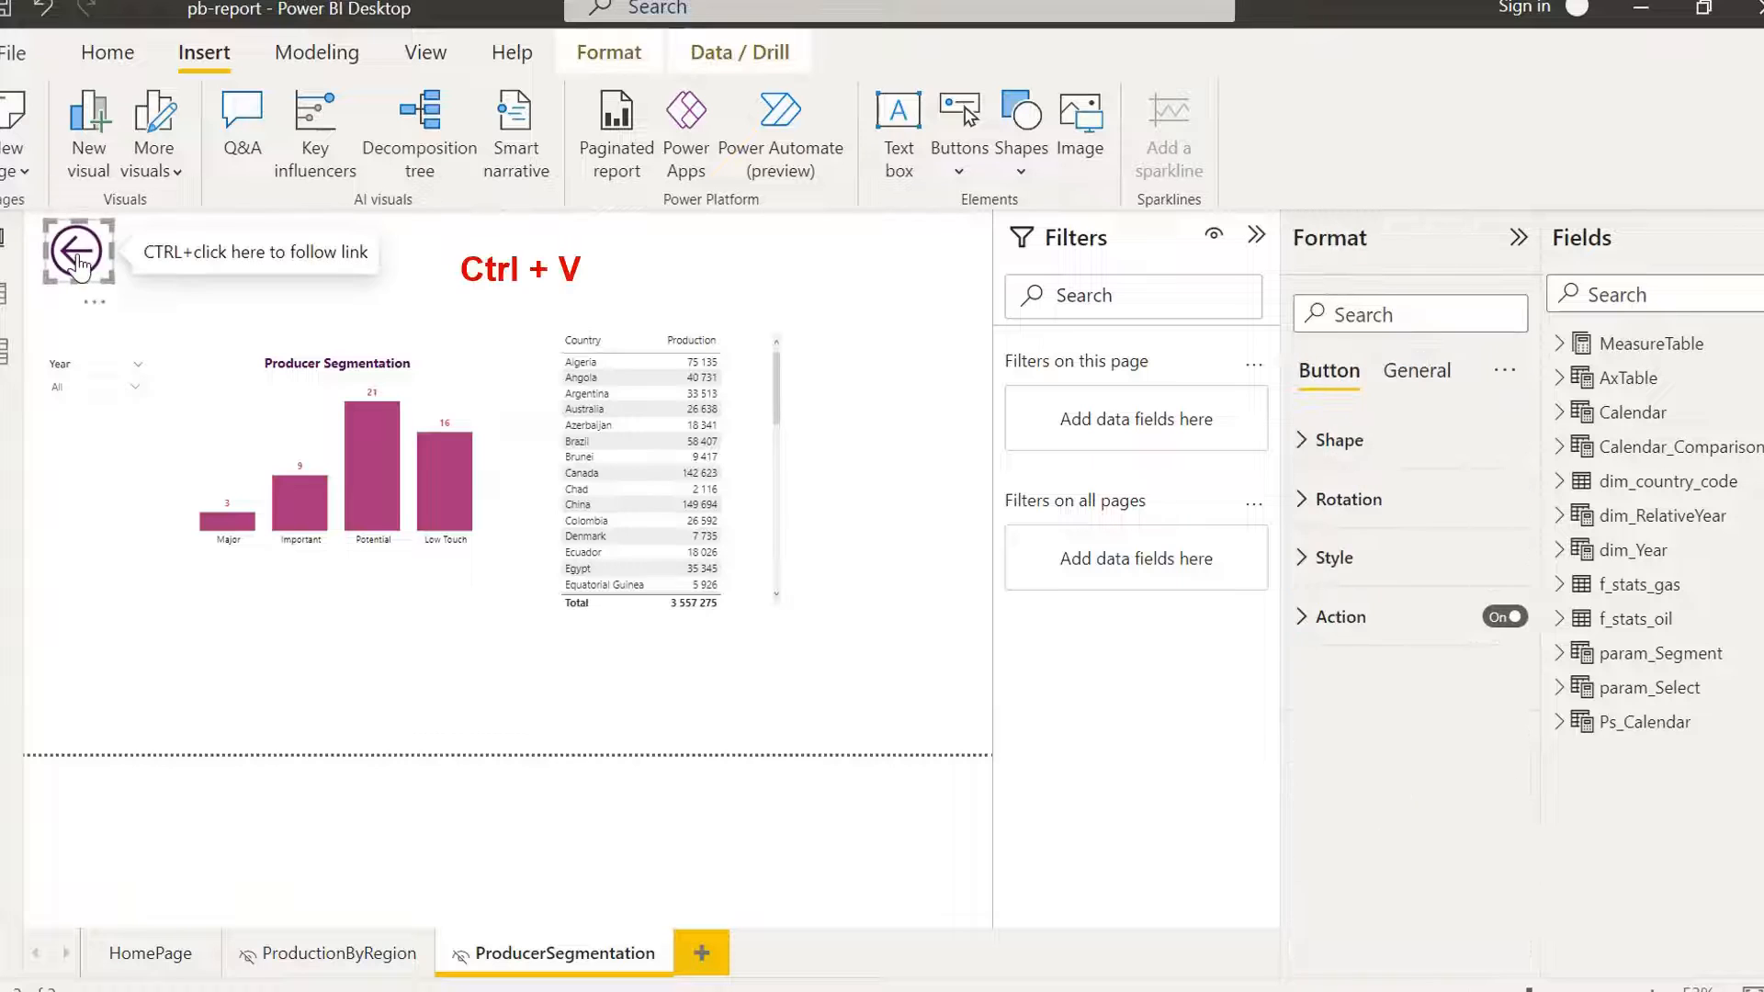
Follow the back button to the HomePage and move both navigation buttons lower with a wider gap between them.
left_click(79, 257, "ctrl")
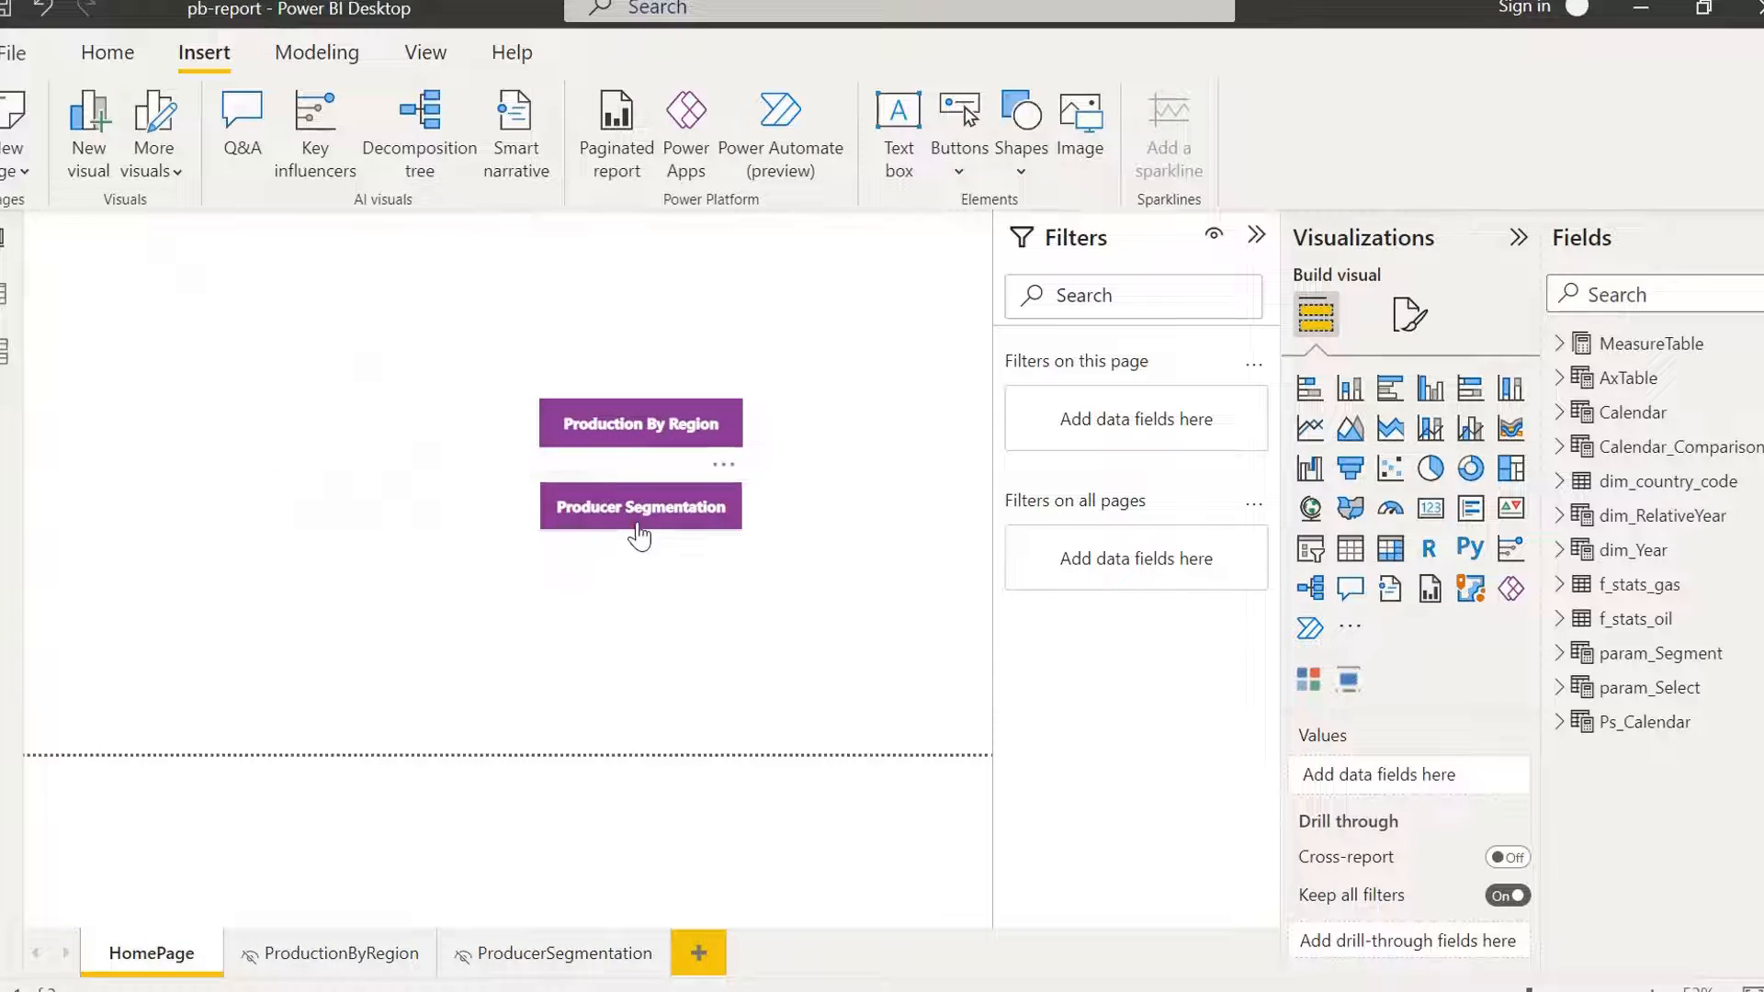
left_click_drag(637, 529, 641, 579)
left_click_drag(626, 450, 624, 484)
left_click(287, 298)
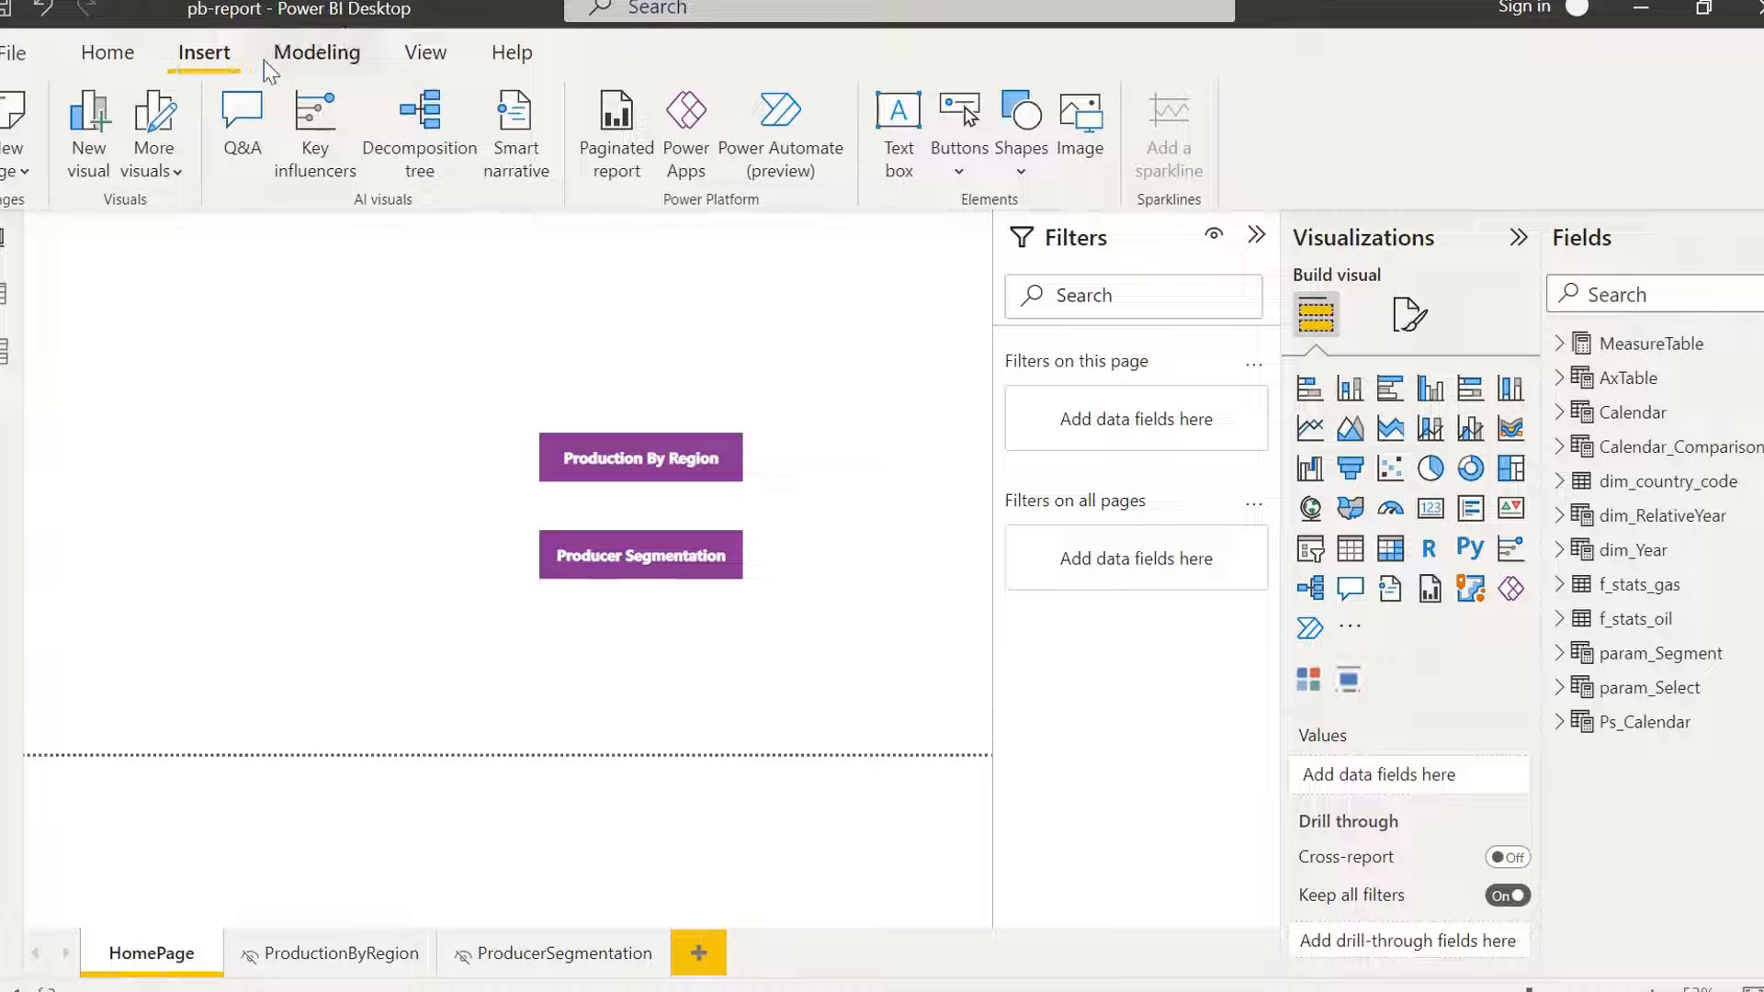
Insert a chevron arrow shape on the HomePage, shrink it and place it beside the Production By Region button.
left_click(1020, 174)
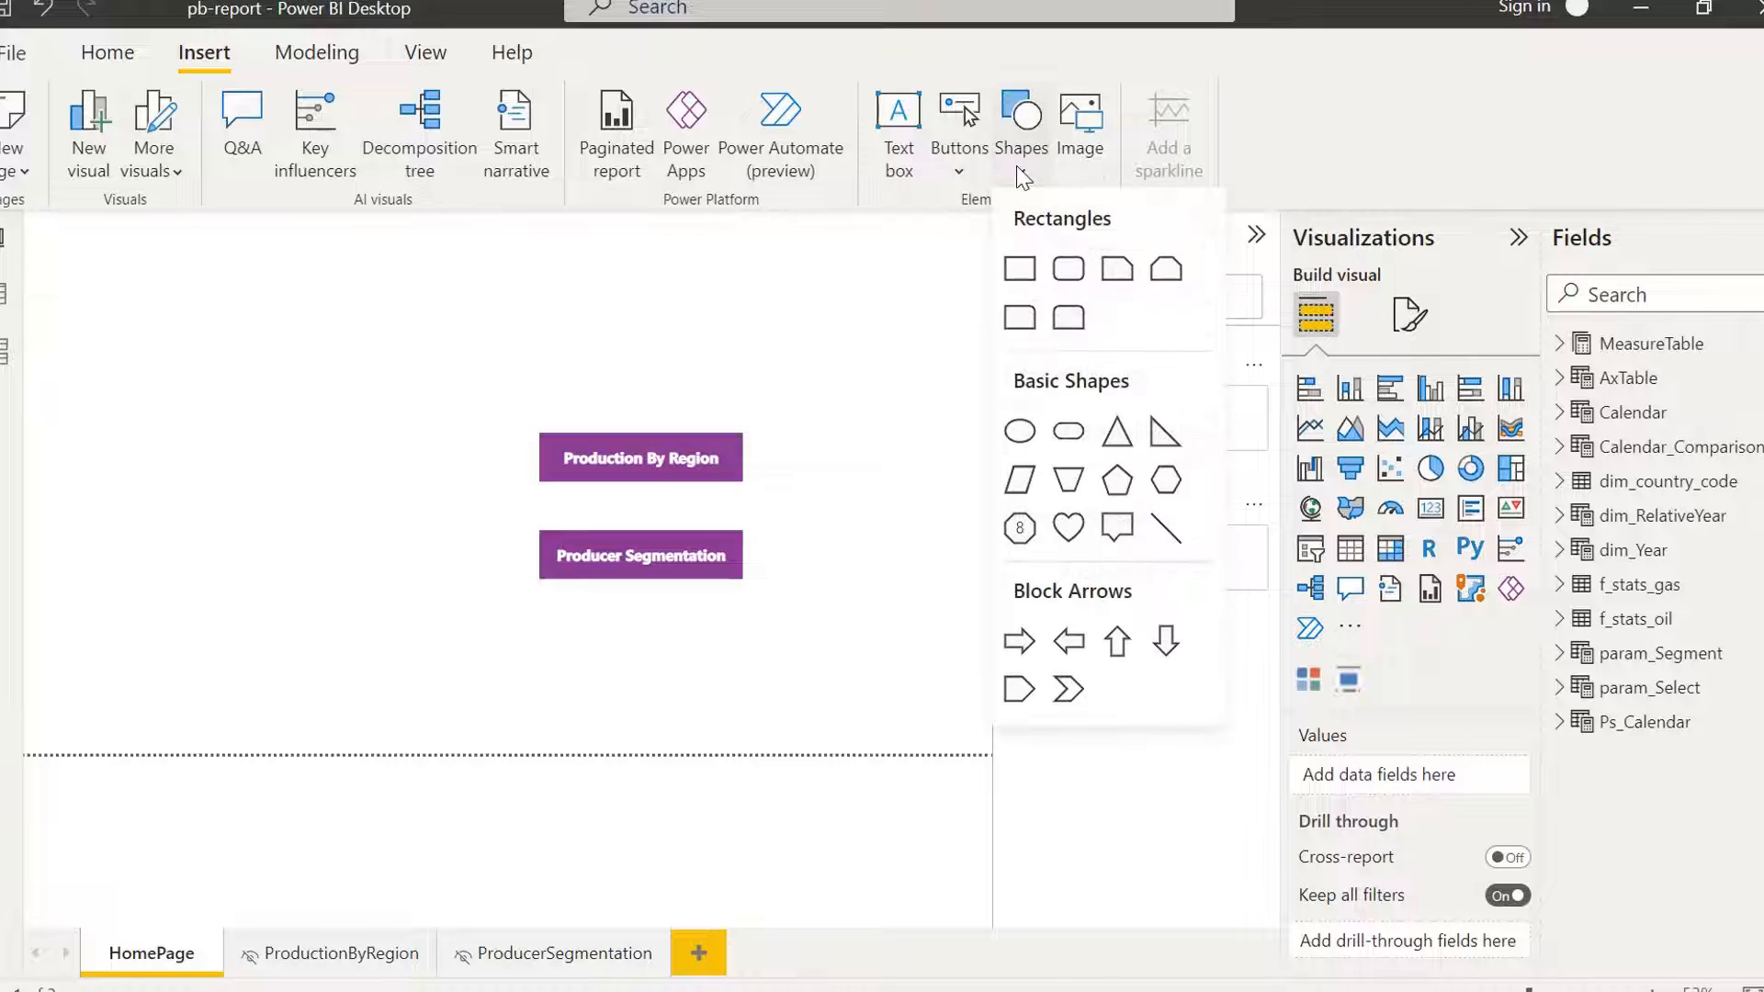
left_click(1067, 689)
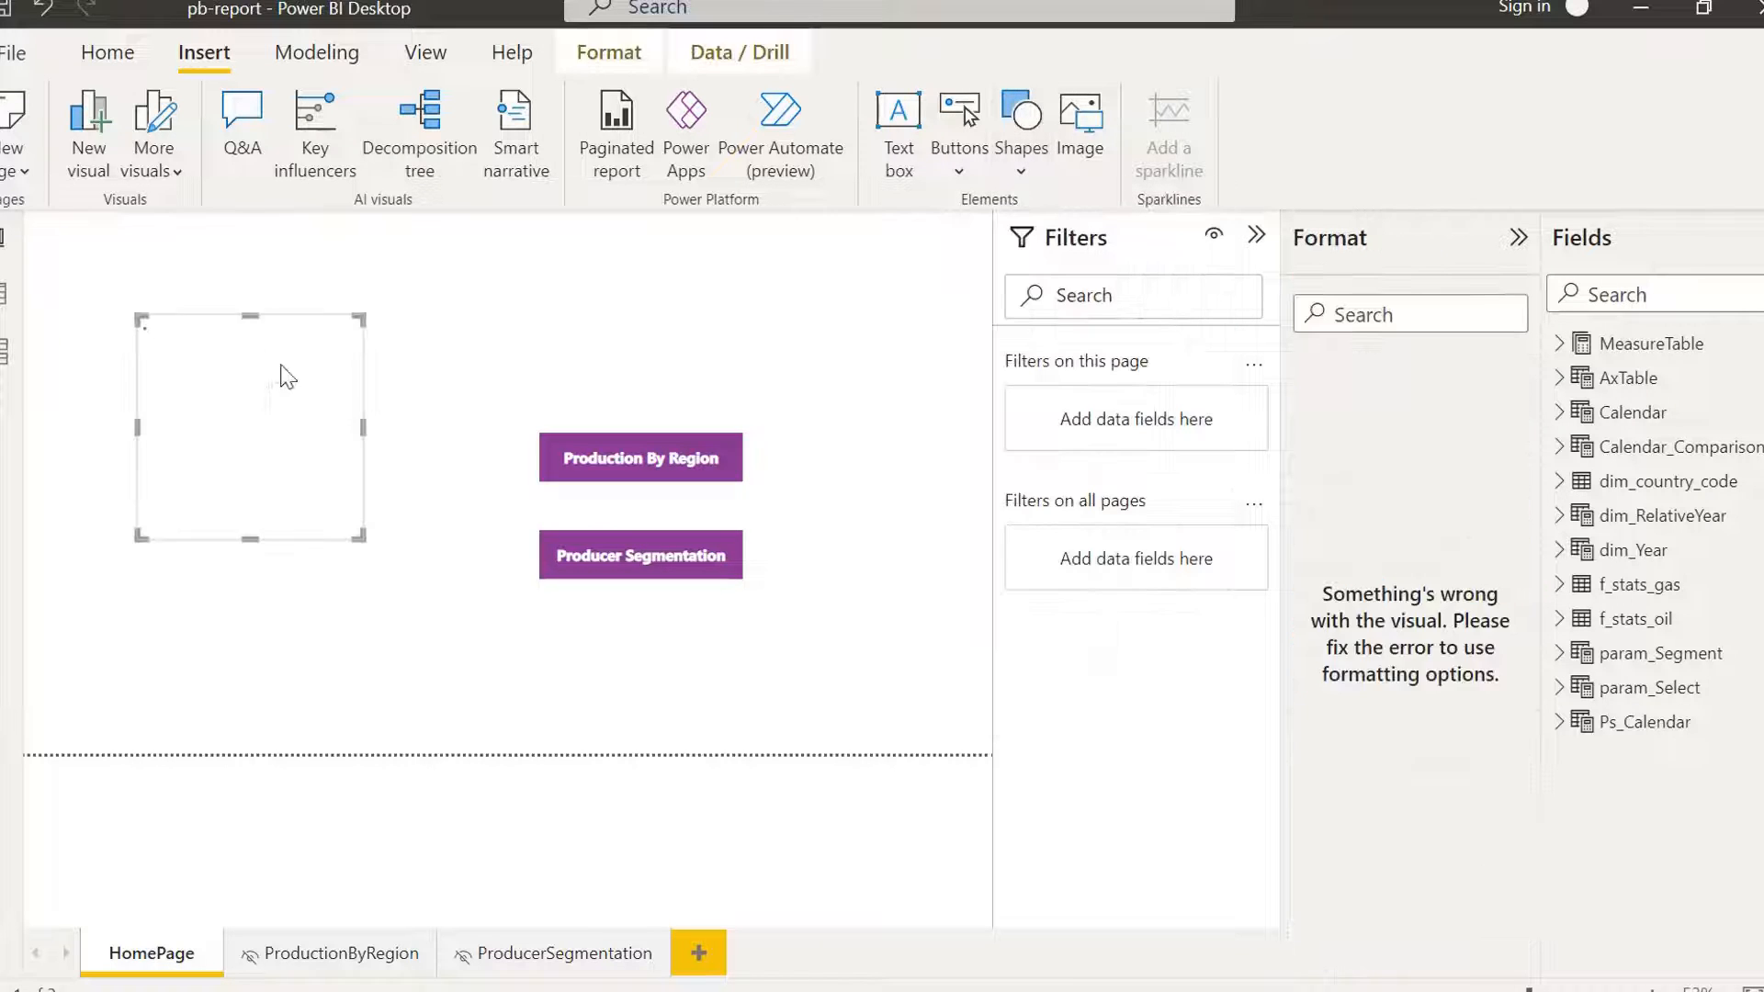
left_click_drag(360, 542, 473, 425)
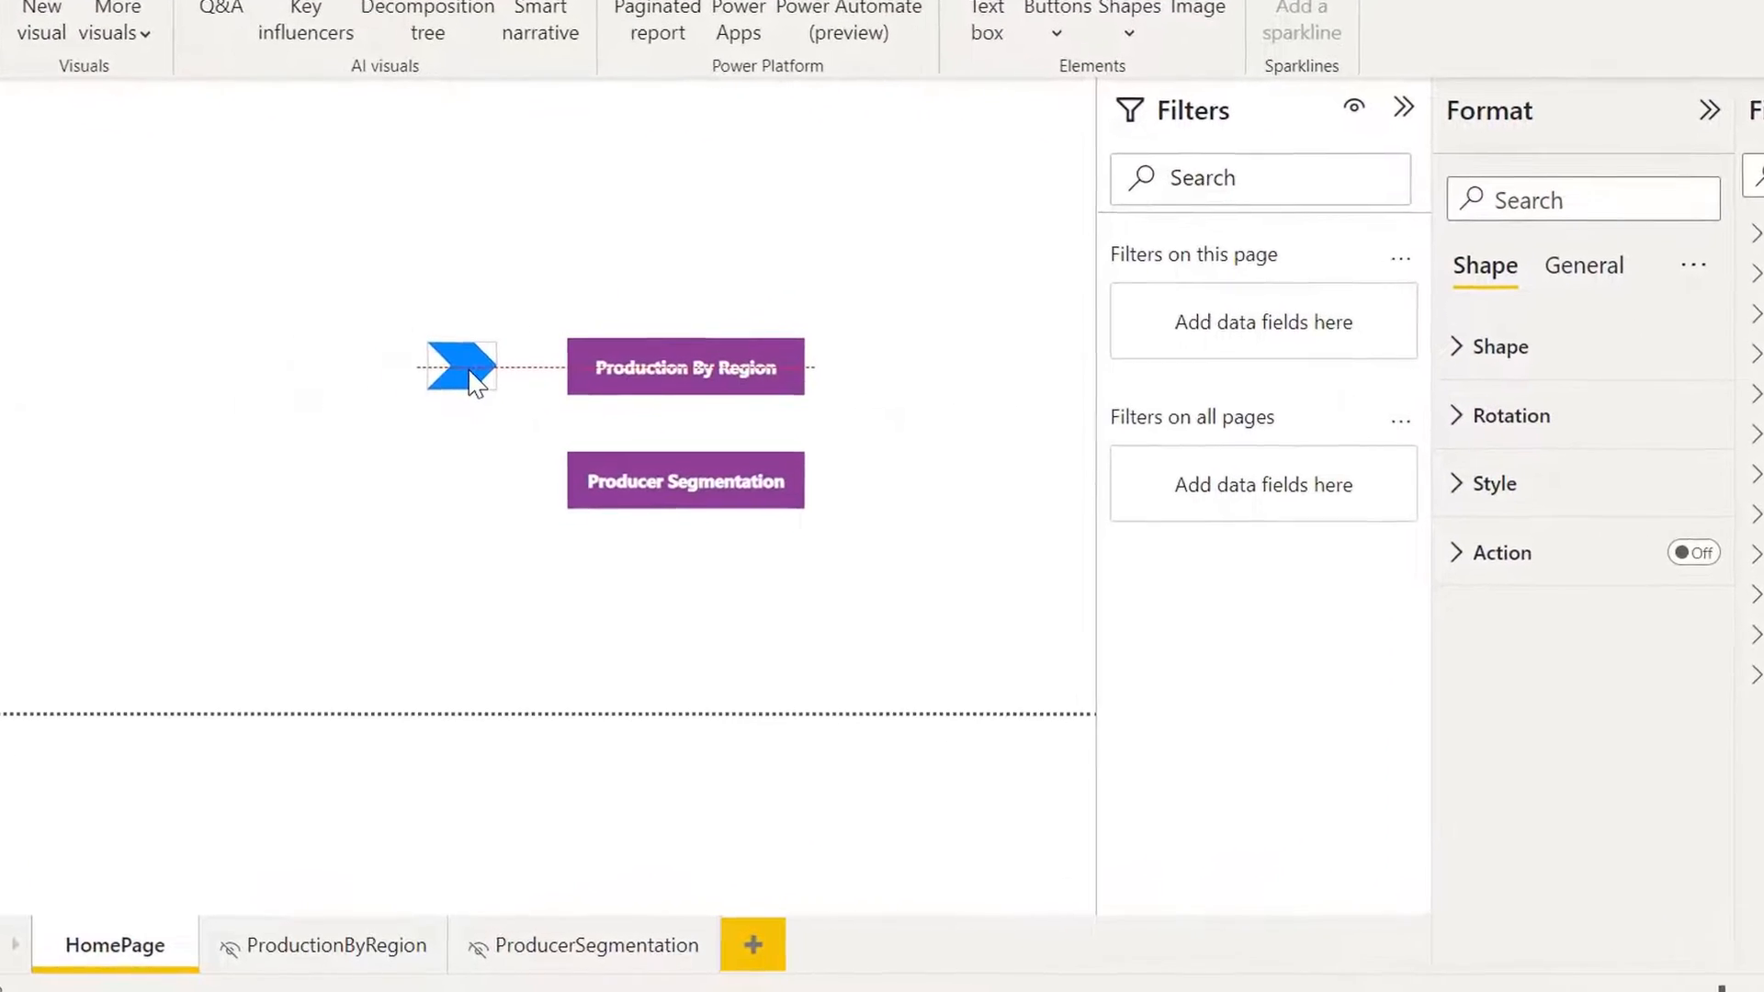
Turn off the chevron's fill and set its border color to dark purple.
left_click(1504, 477)
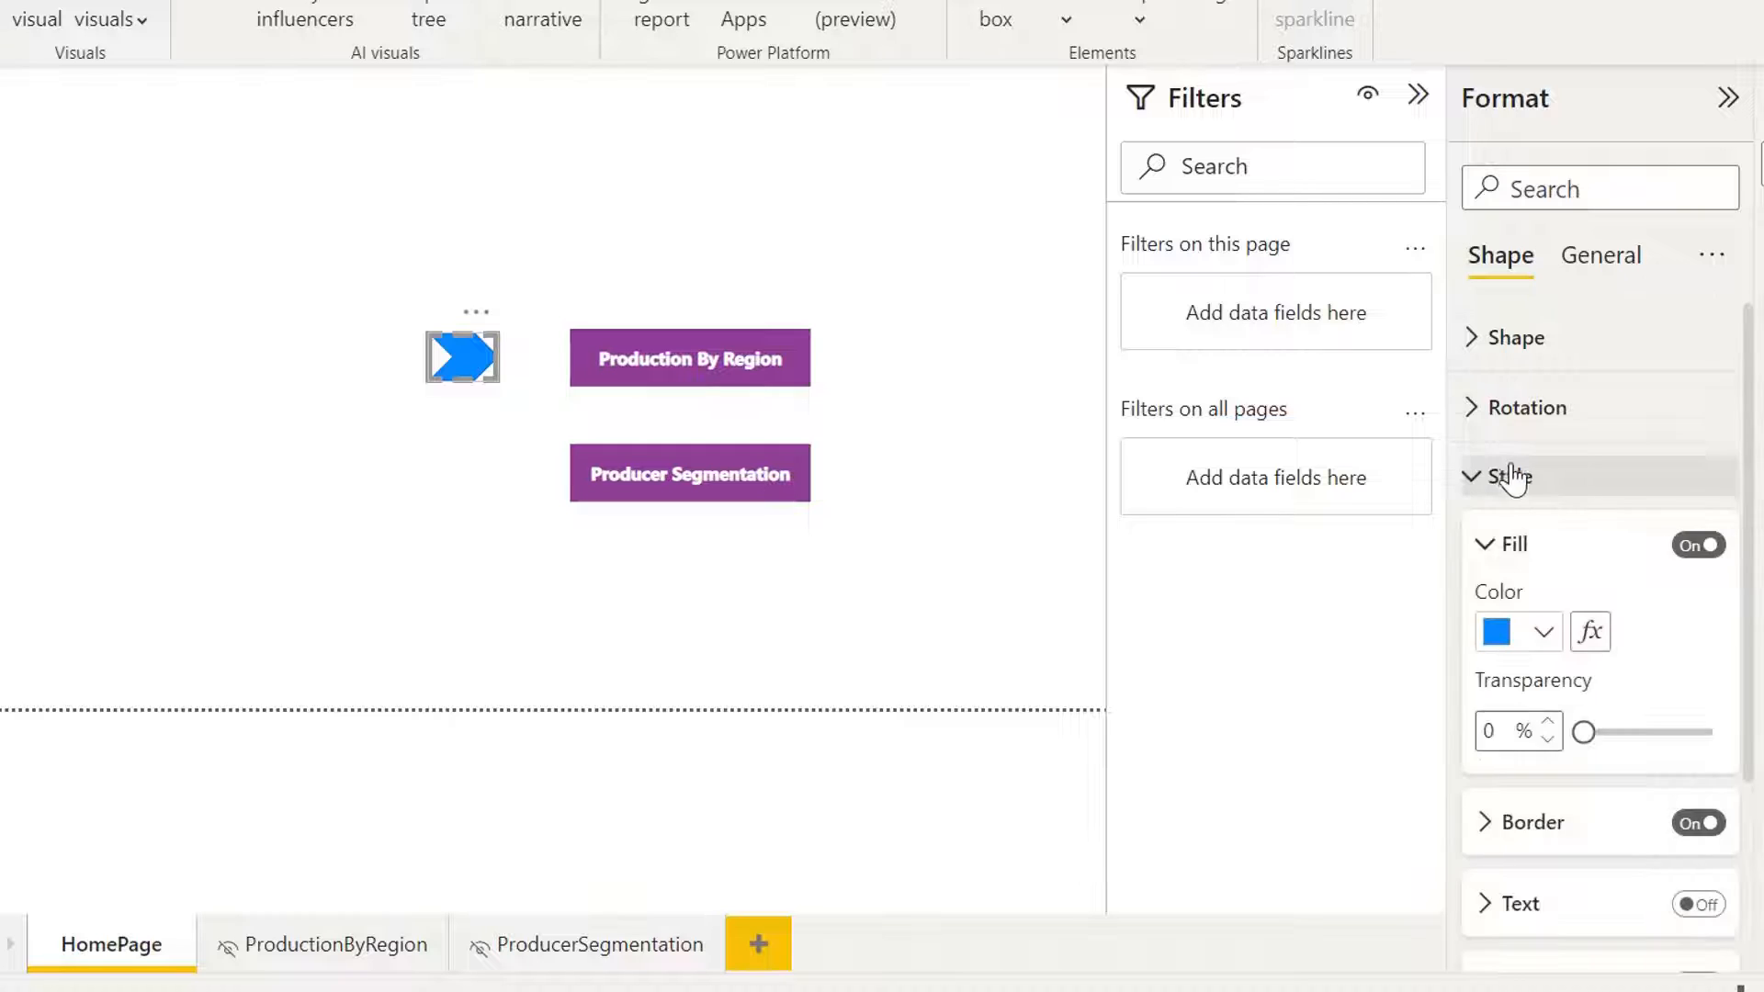
scroll(1647, 528, "down", 1)
left_click(1699, 445)
left_click(1555, 730)
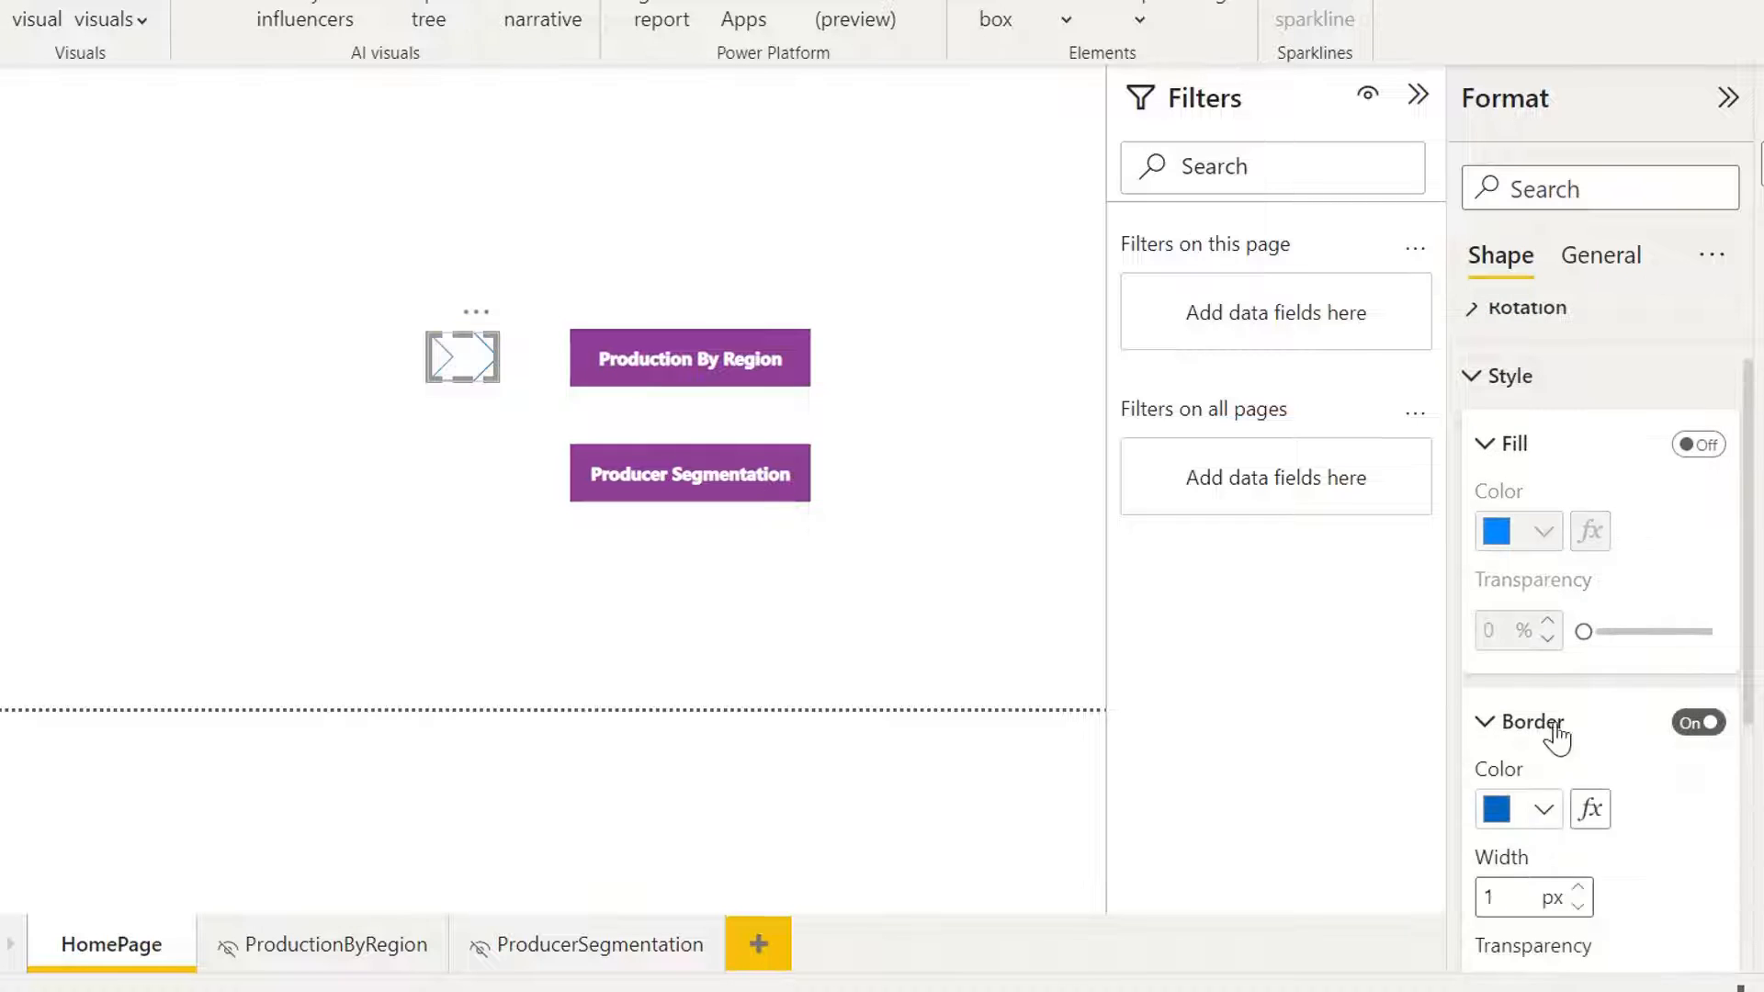
scroll(1566, 699, "down", 2)
left_click(1546, 613)
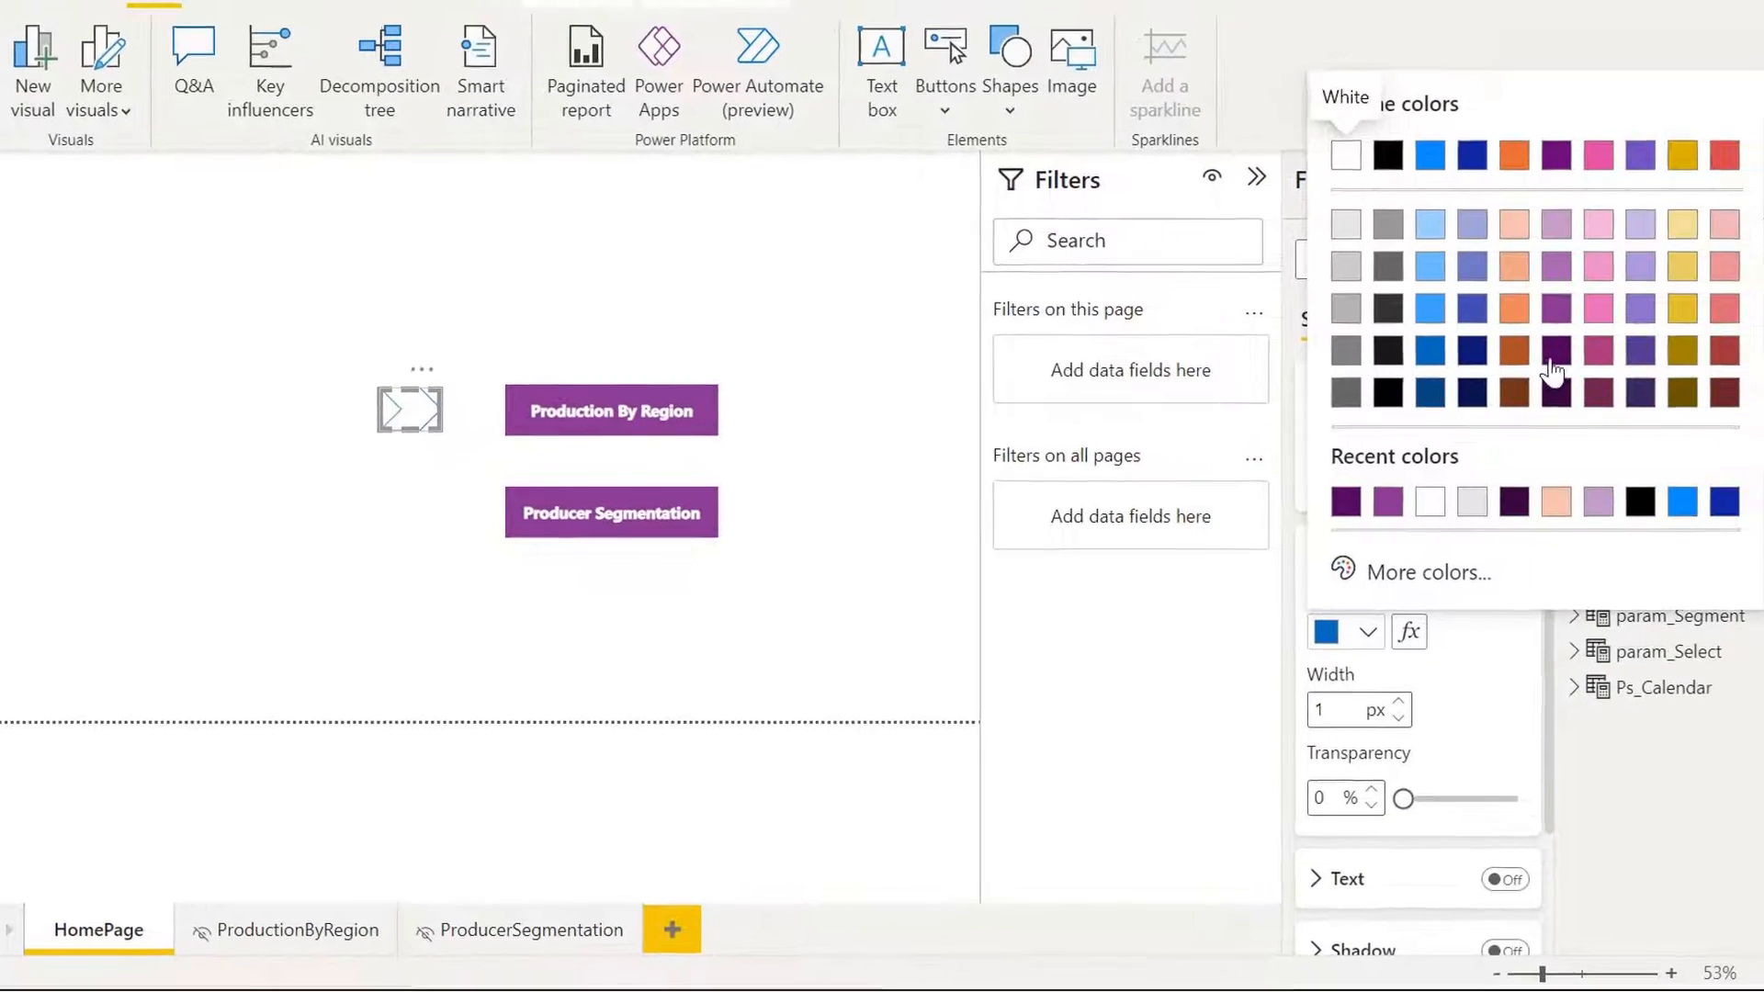
left_click(1540, 356)
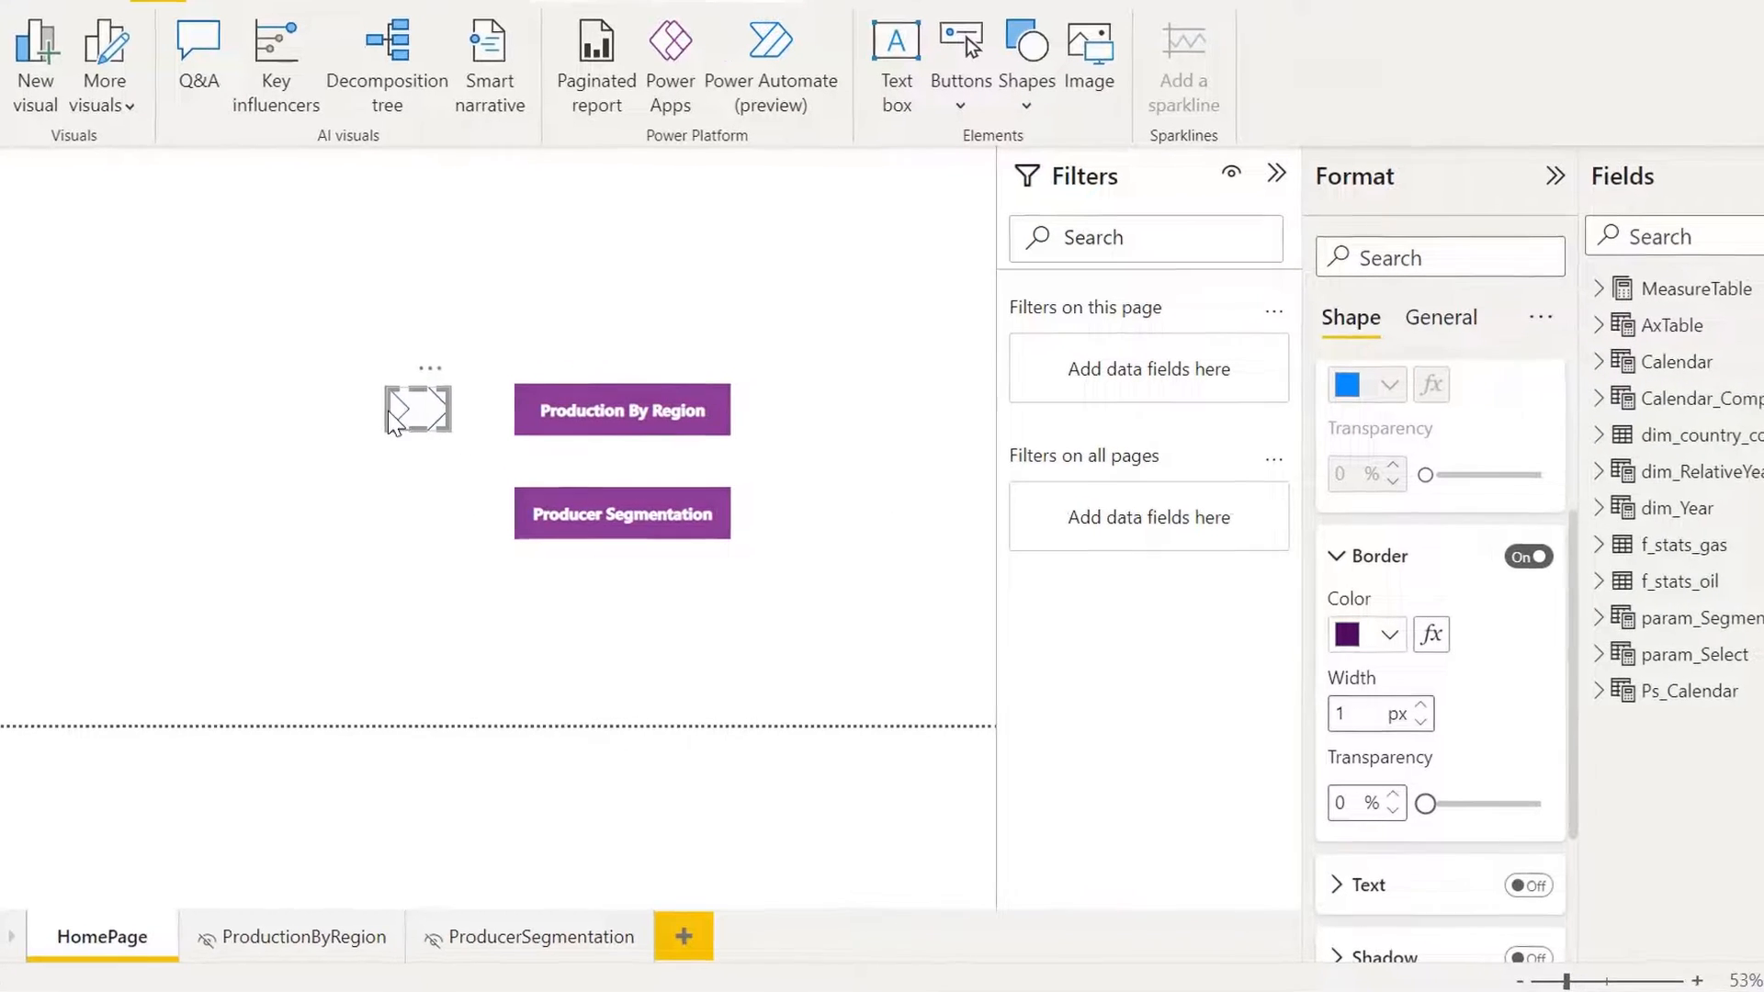
Align the chevron closer to the Production By Region button and place a copy of it beside the Producer Segmentation button.
left_click_drag(396, 419, 439, 417)
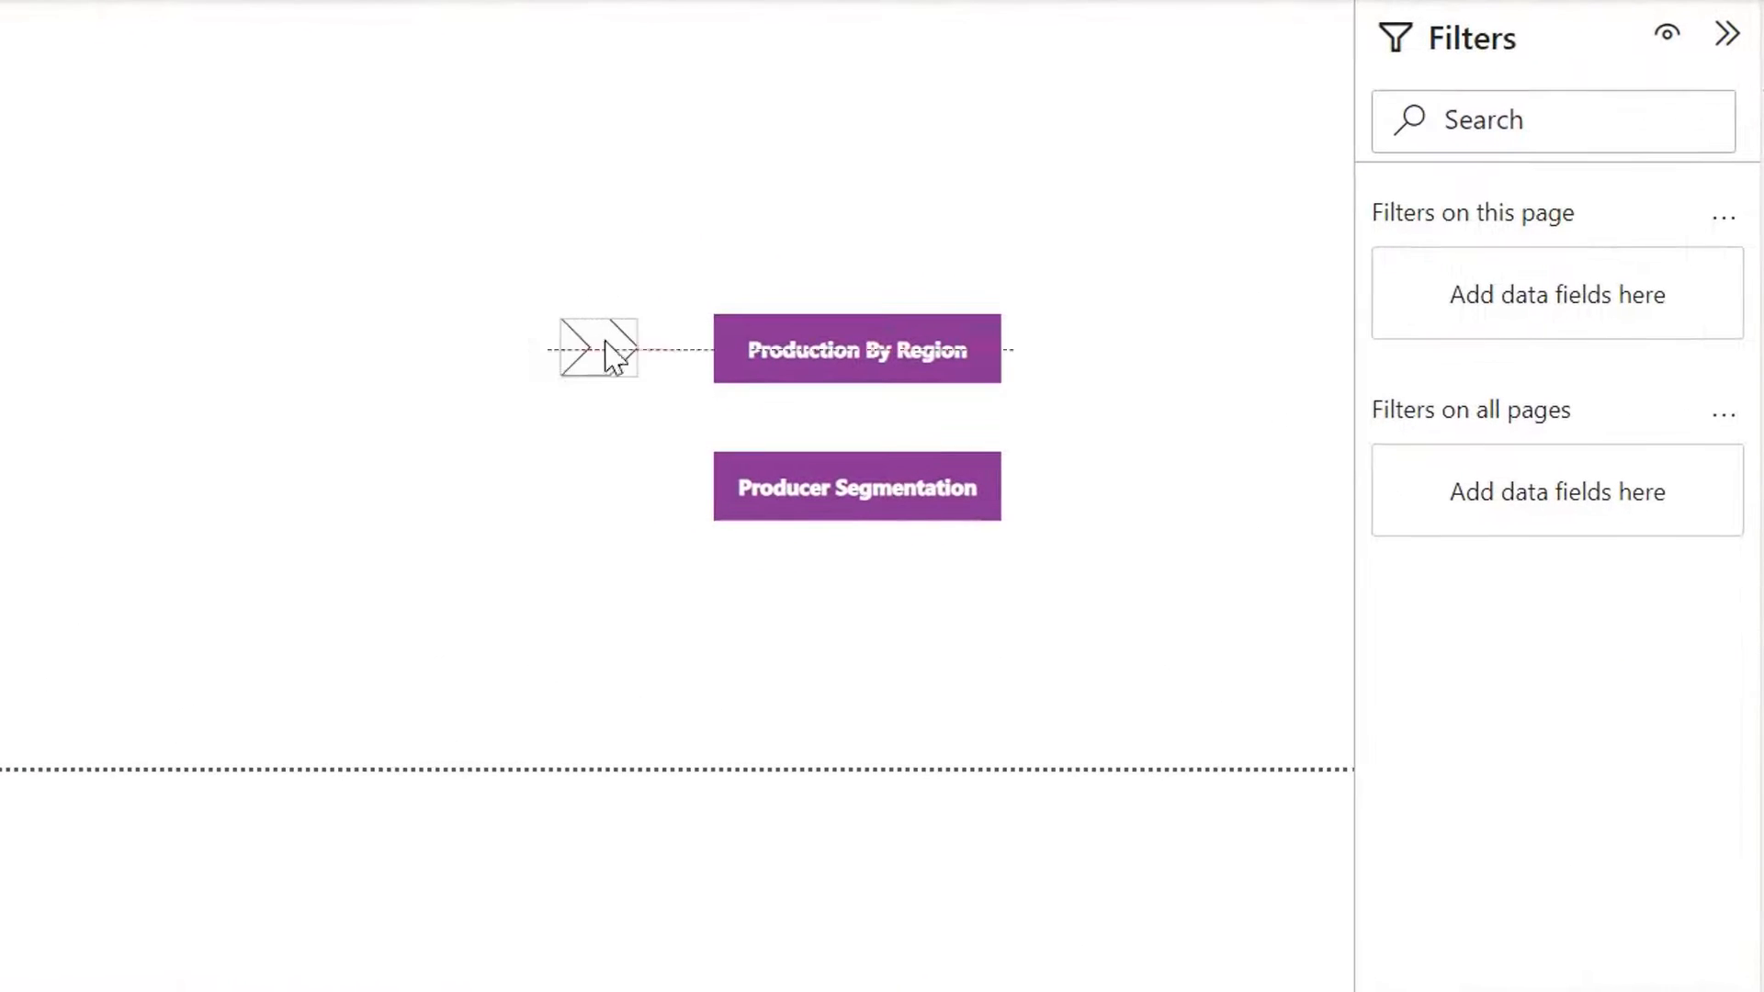
left_click_drag(614, 356, 615, 349)
left_click(620, 453)
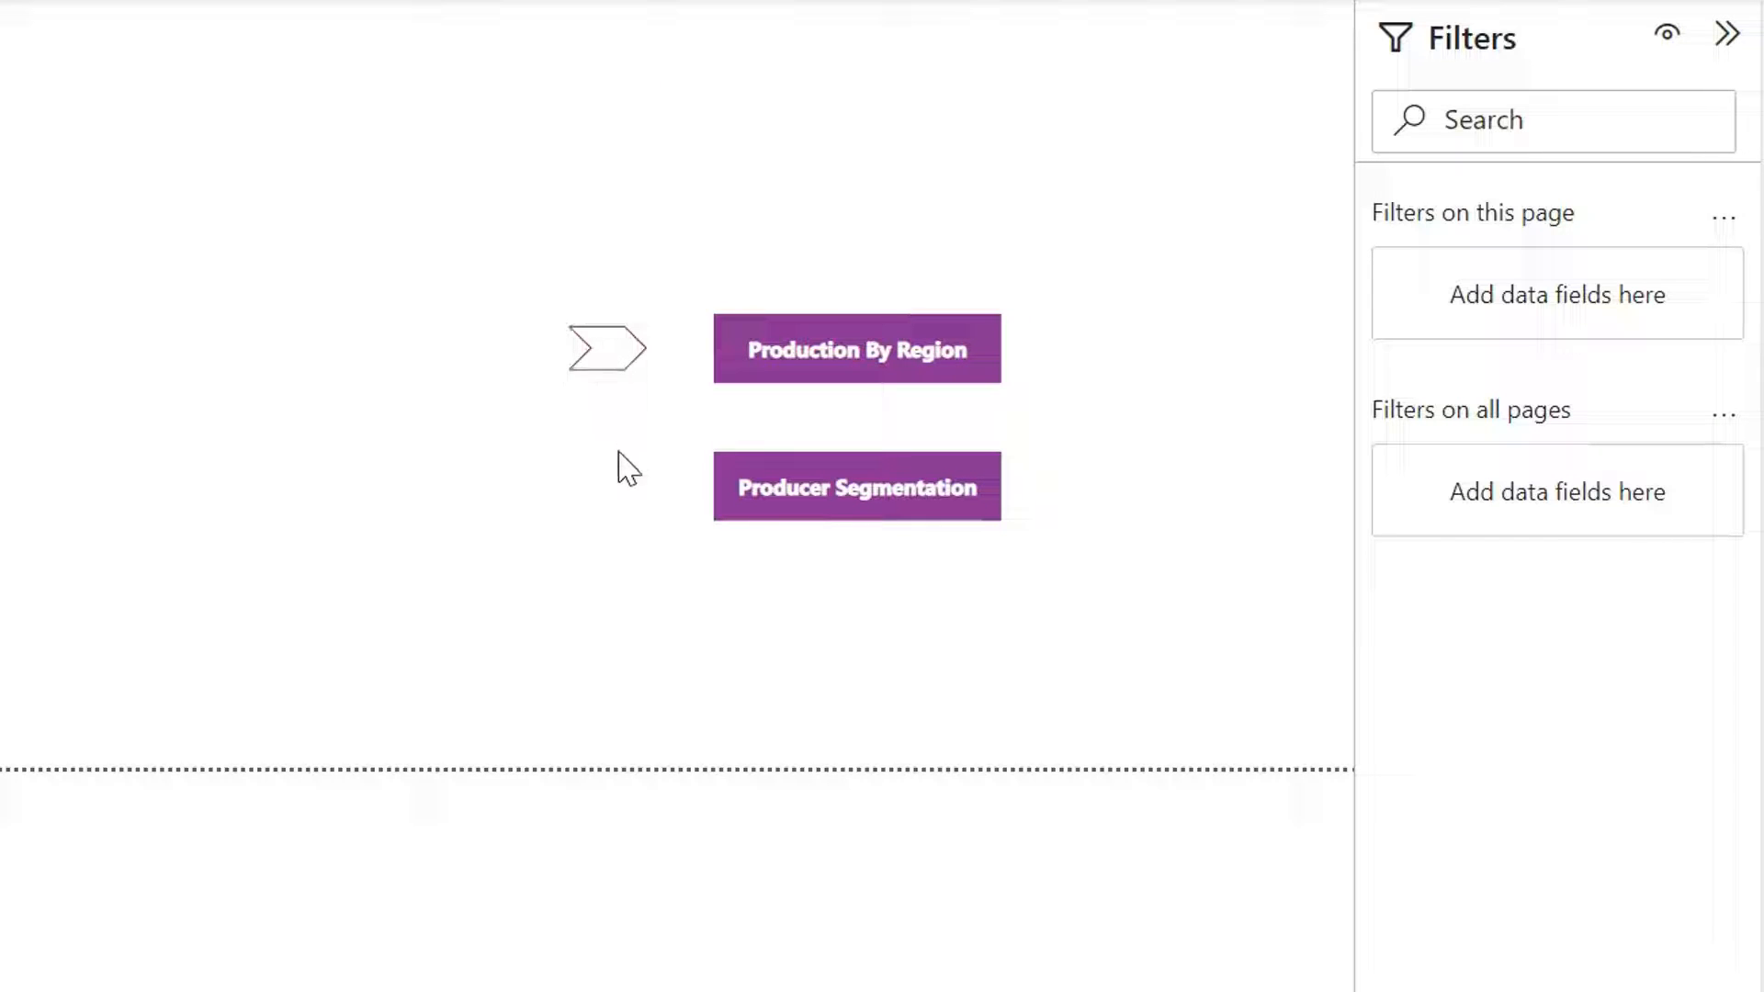
left_click(630, 377)
left_click_drag(631, 377, 639, 511)
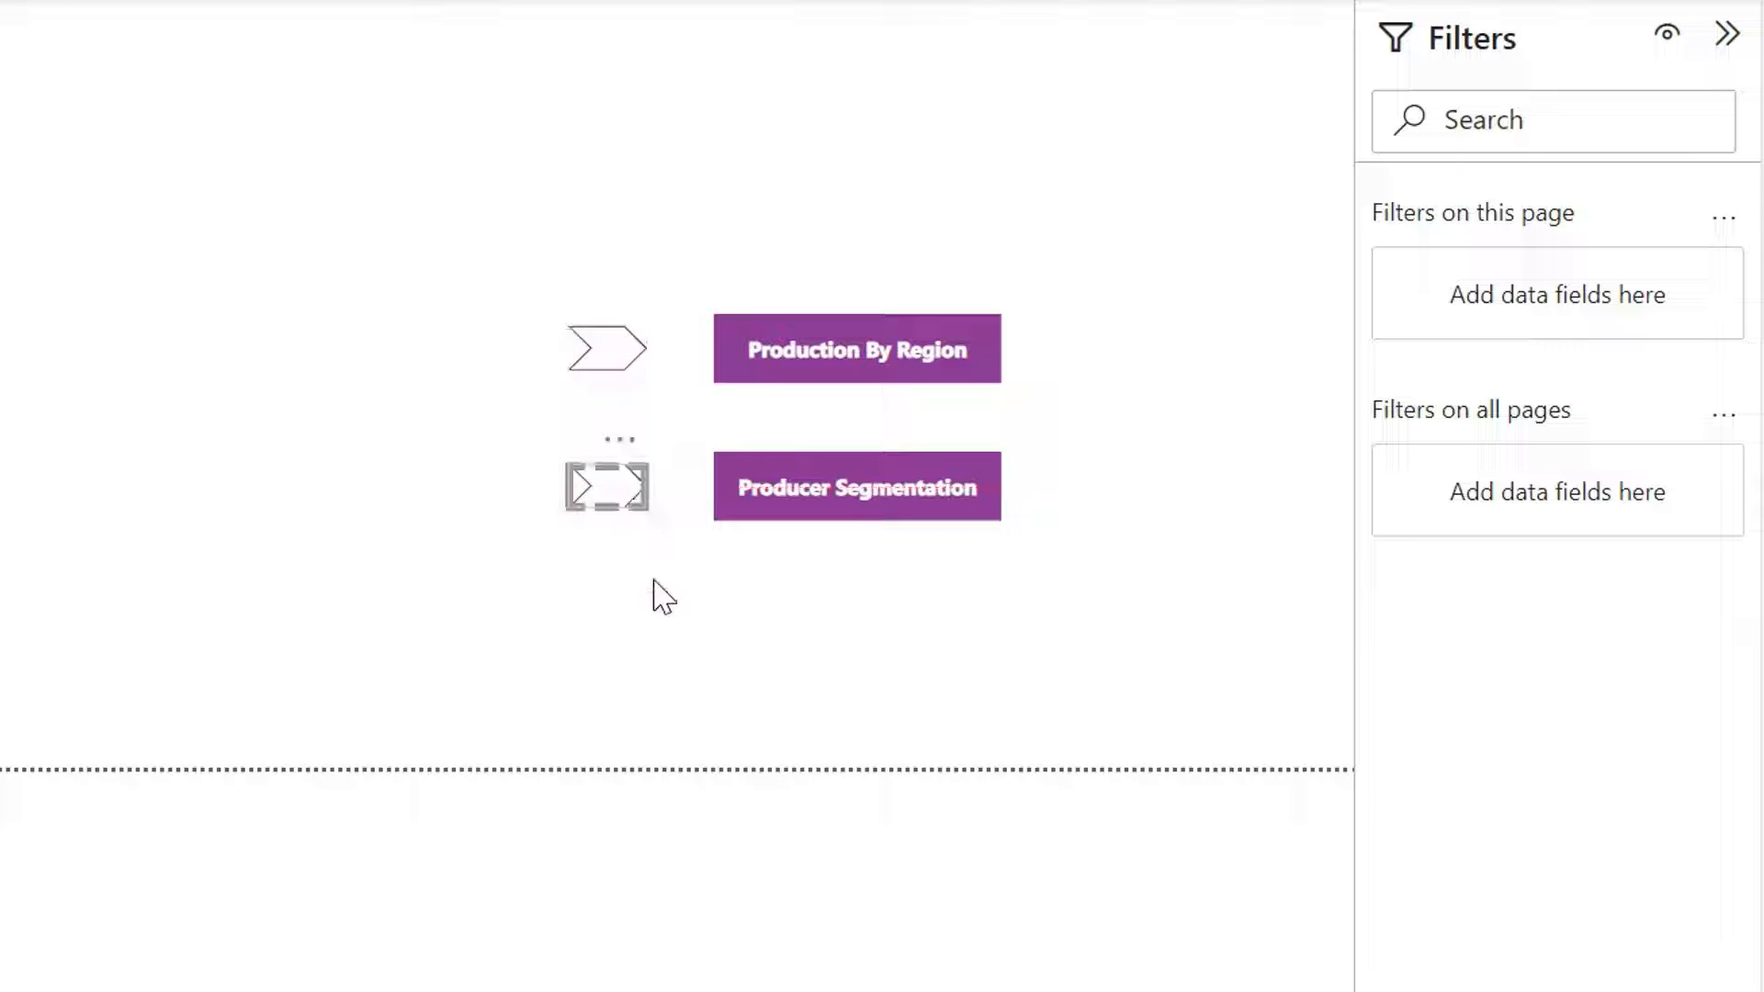
left_click(661, 597)
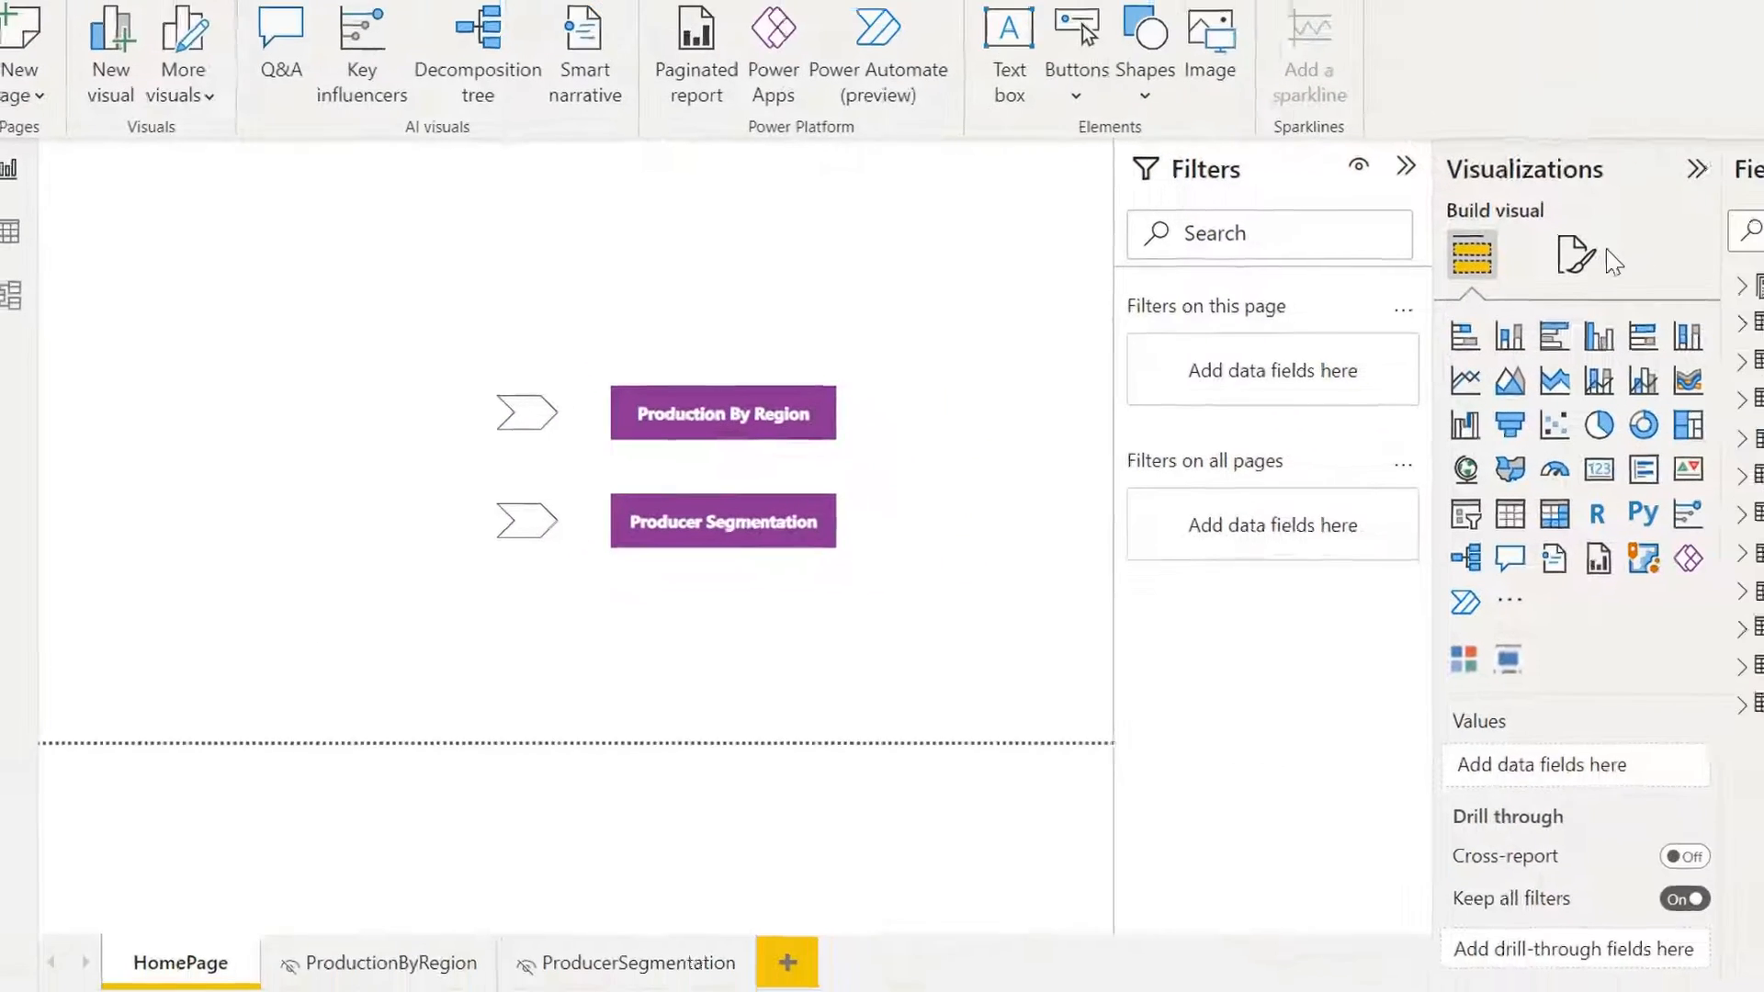
Set the HomePage canvas type to Custom with a width of 1080 px and a height of 820 px.
left_click(1576, 259)
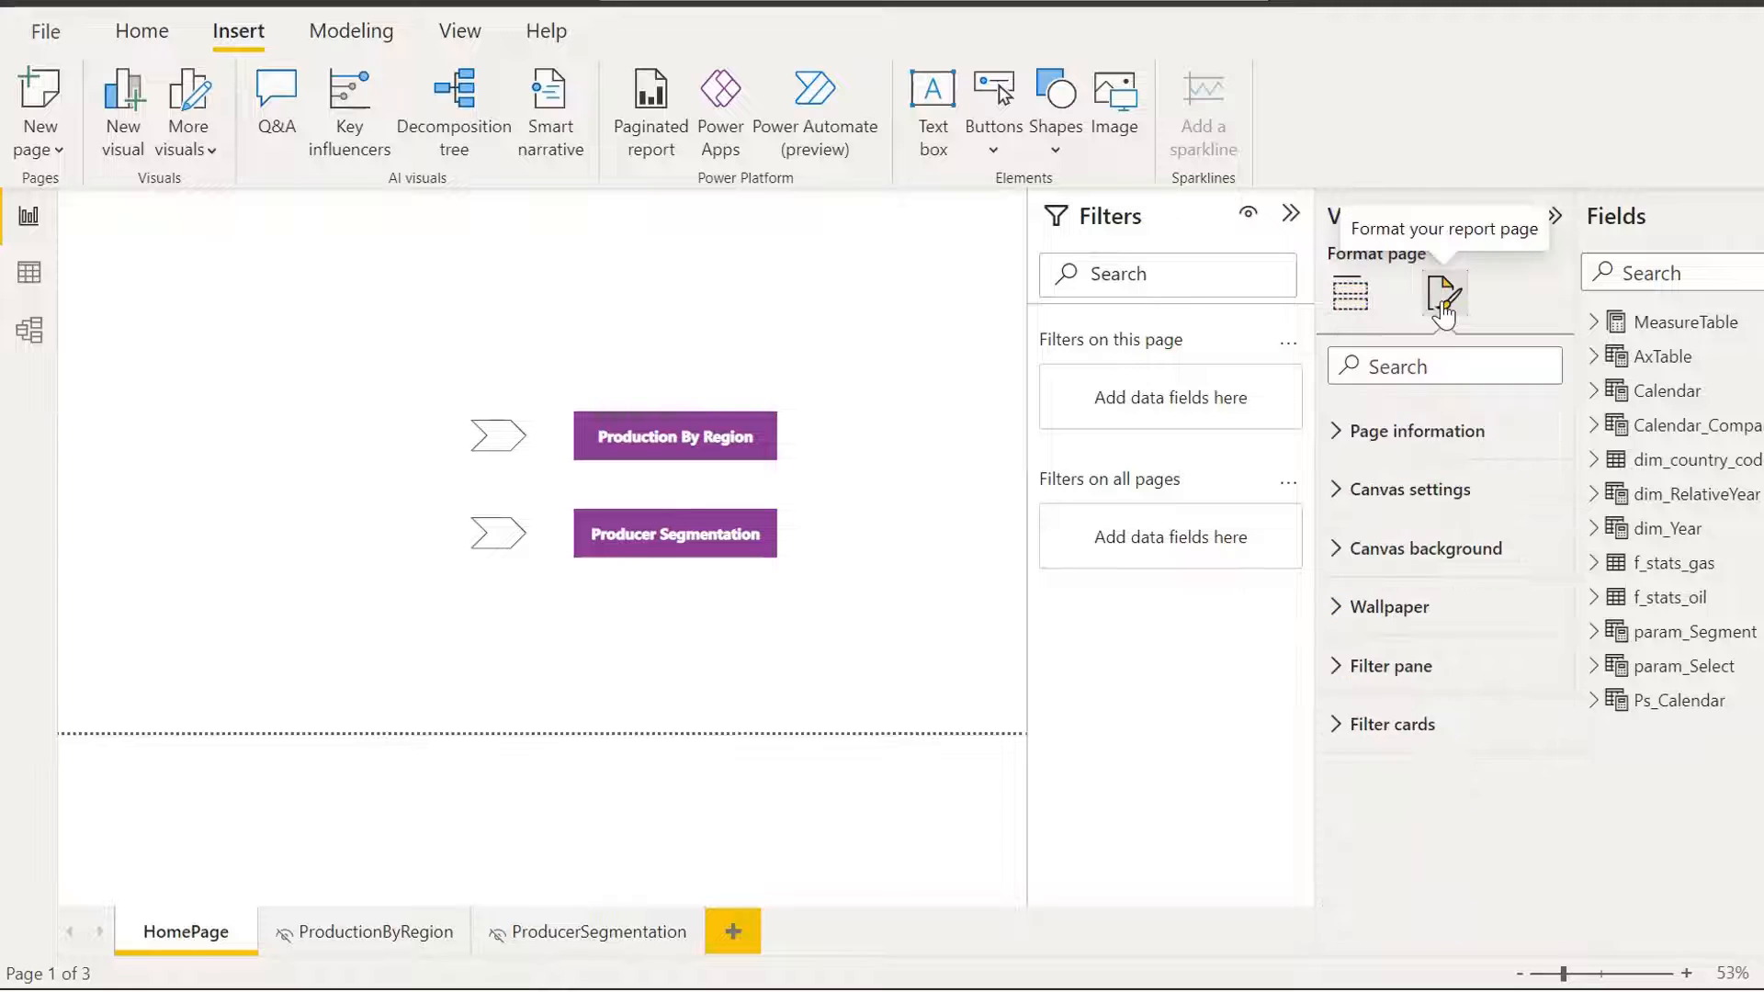
left_click(1401, 501)
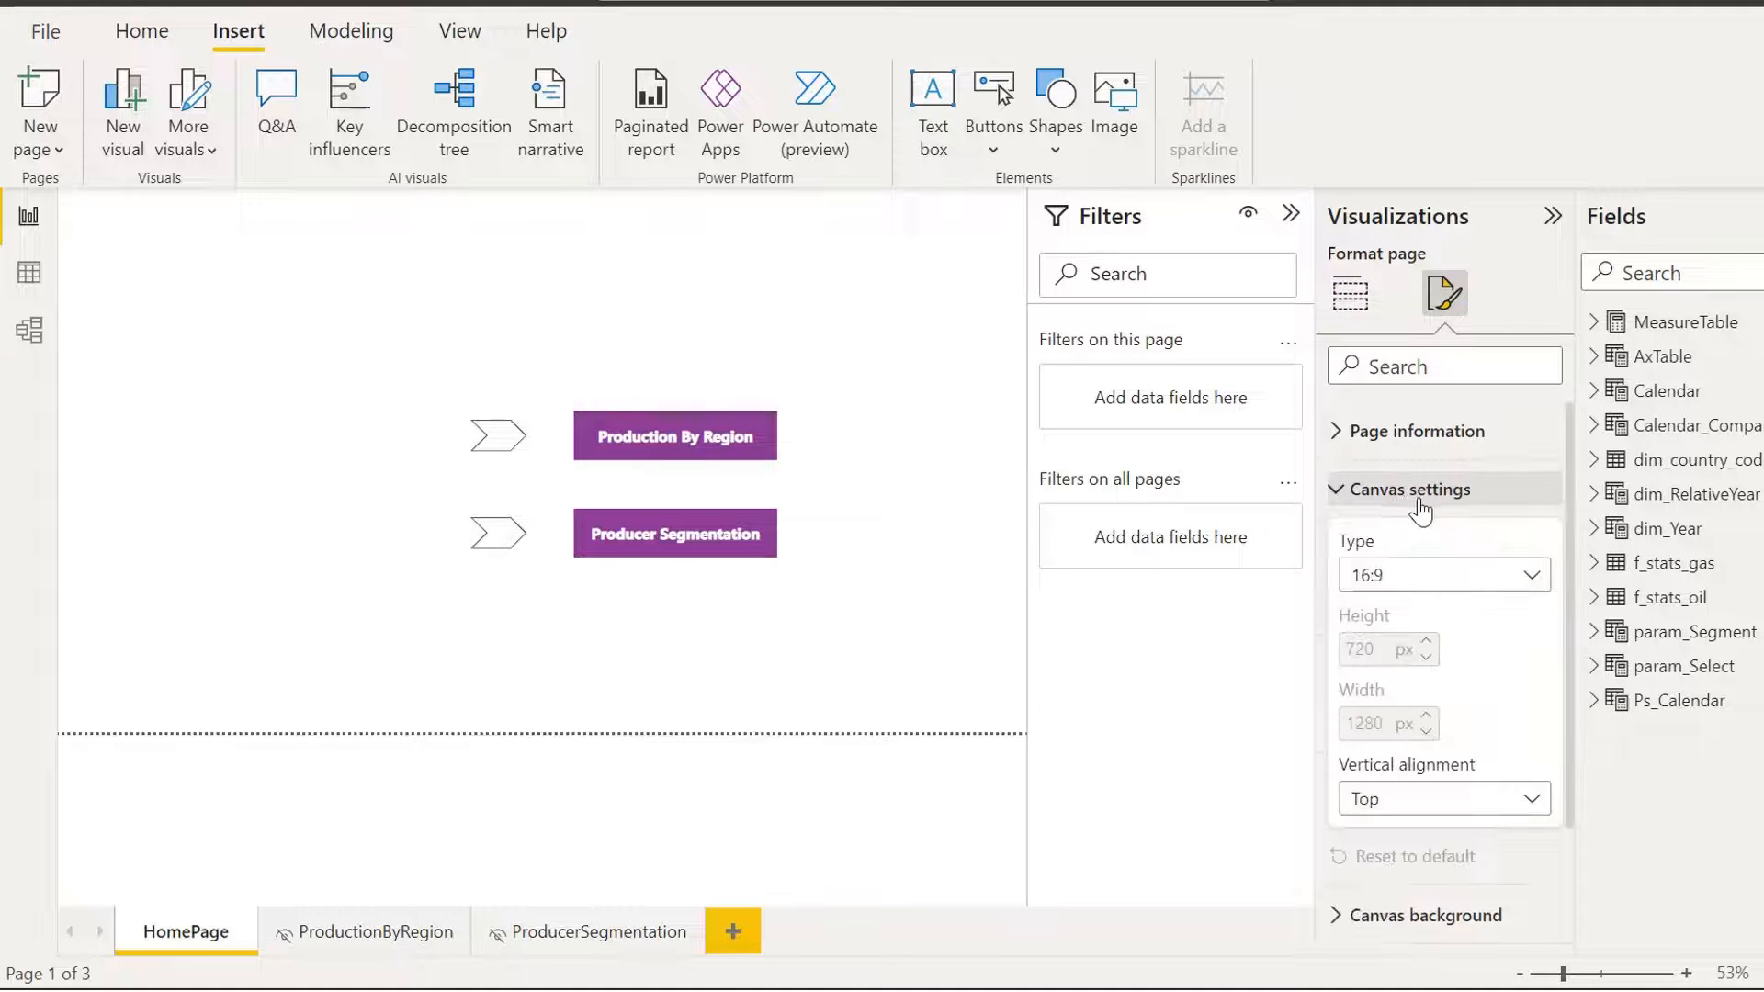
left_click(1440, 579)
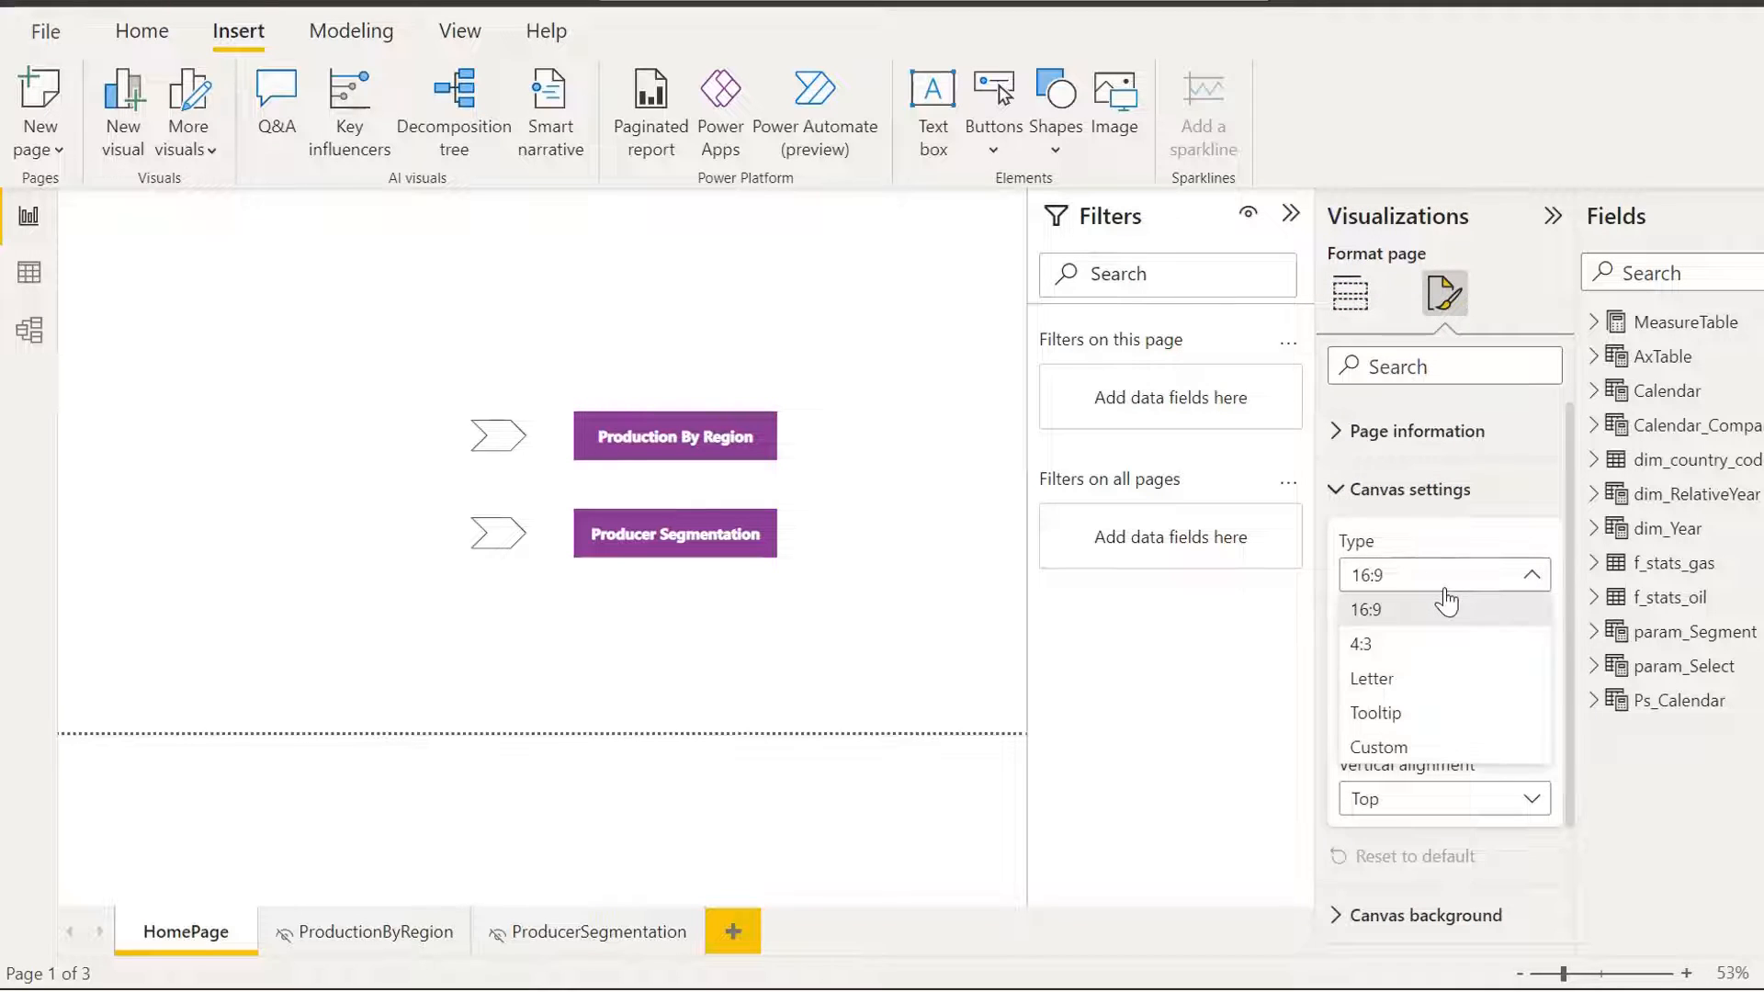
left_click(1437, 749)
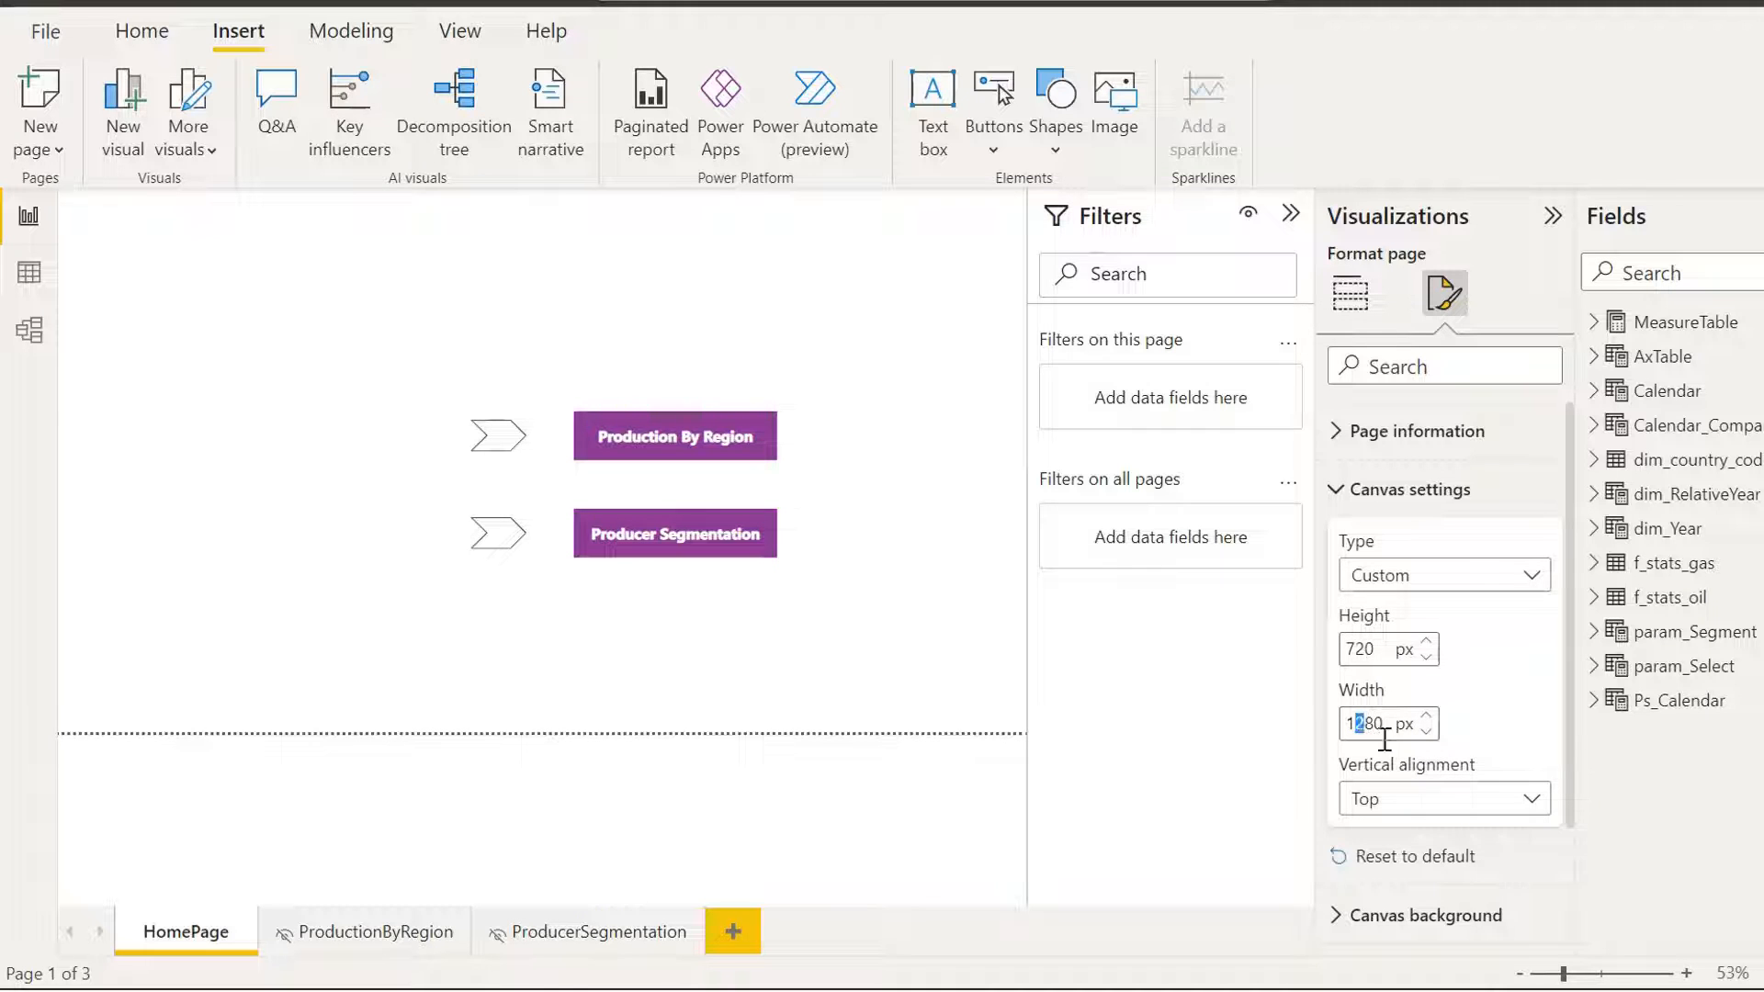
type("0")
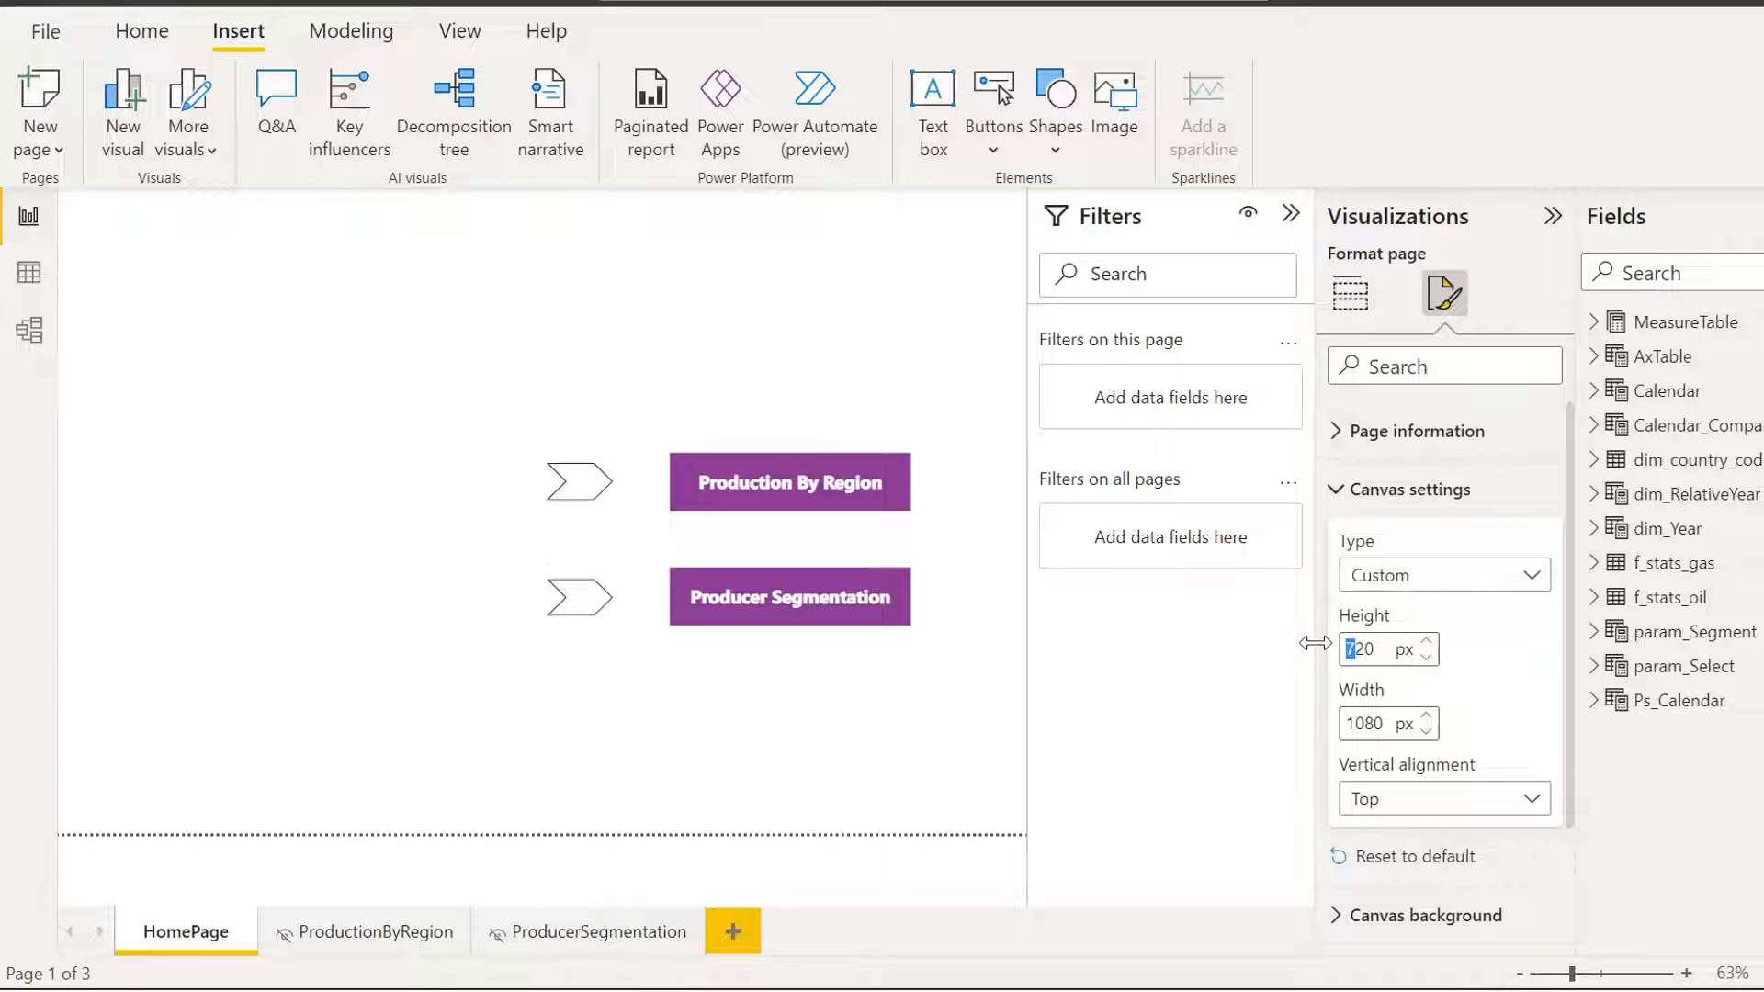
type("8")
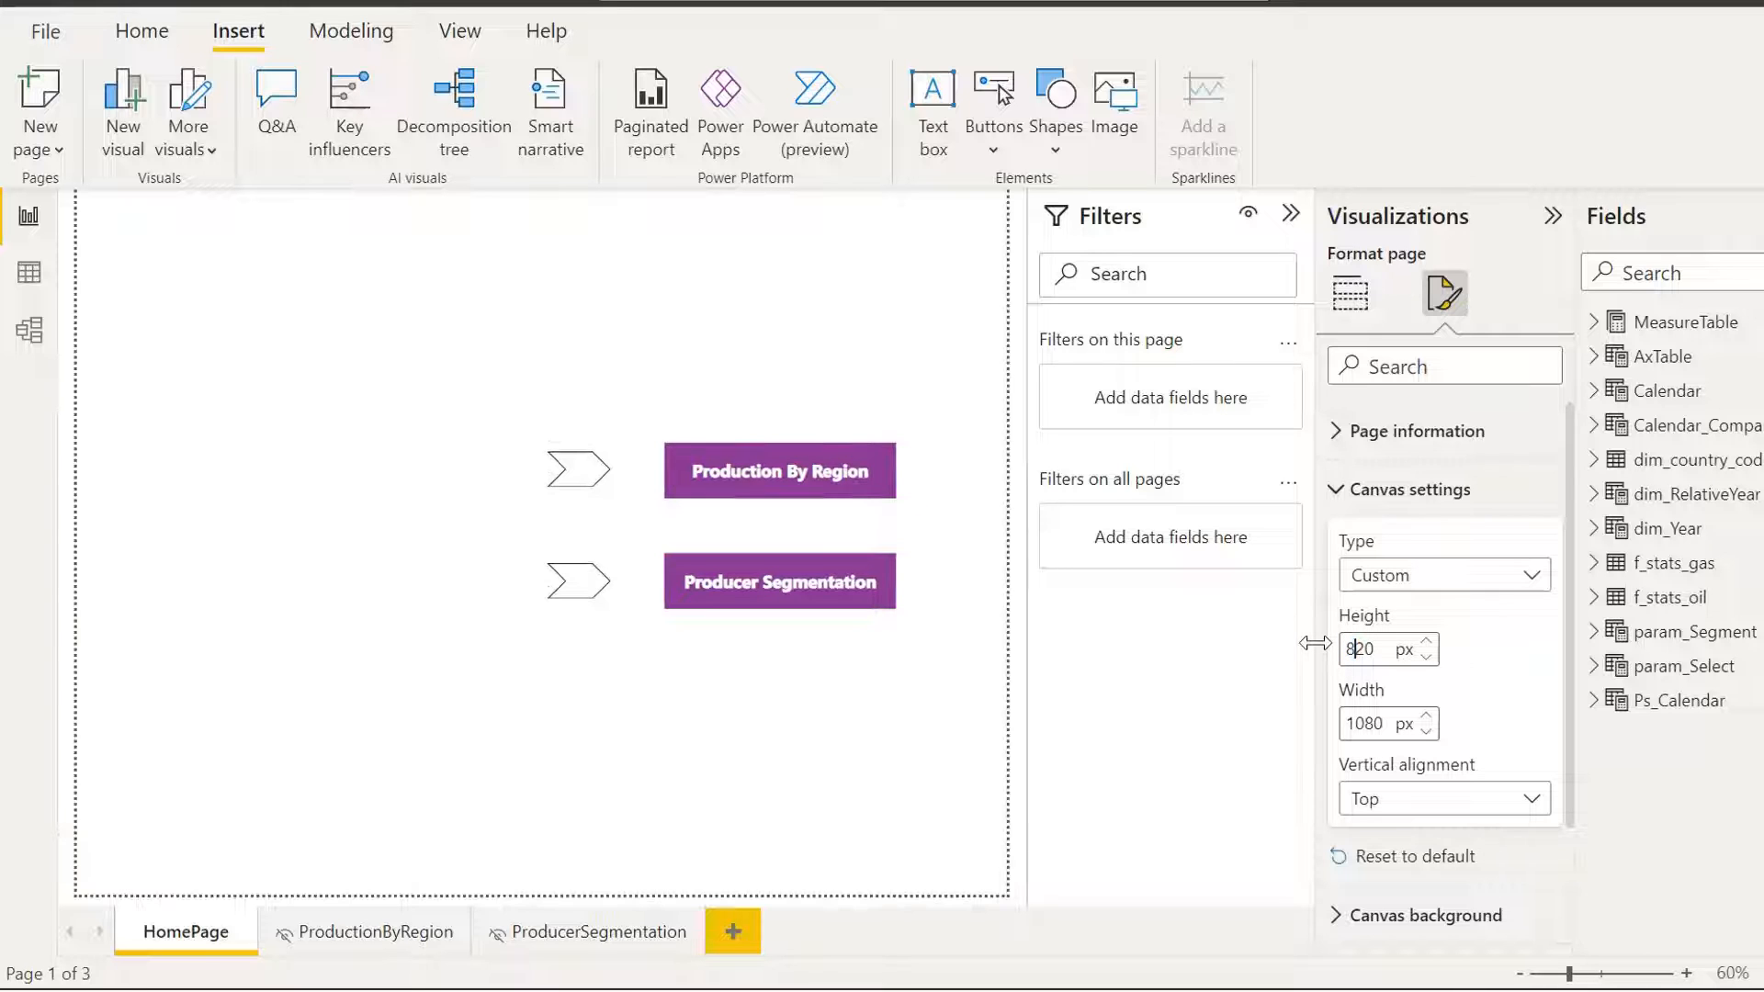
left_click(682, 726)
Set the report's page view to Fit to width.
left_click(480, 35)
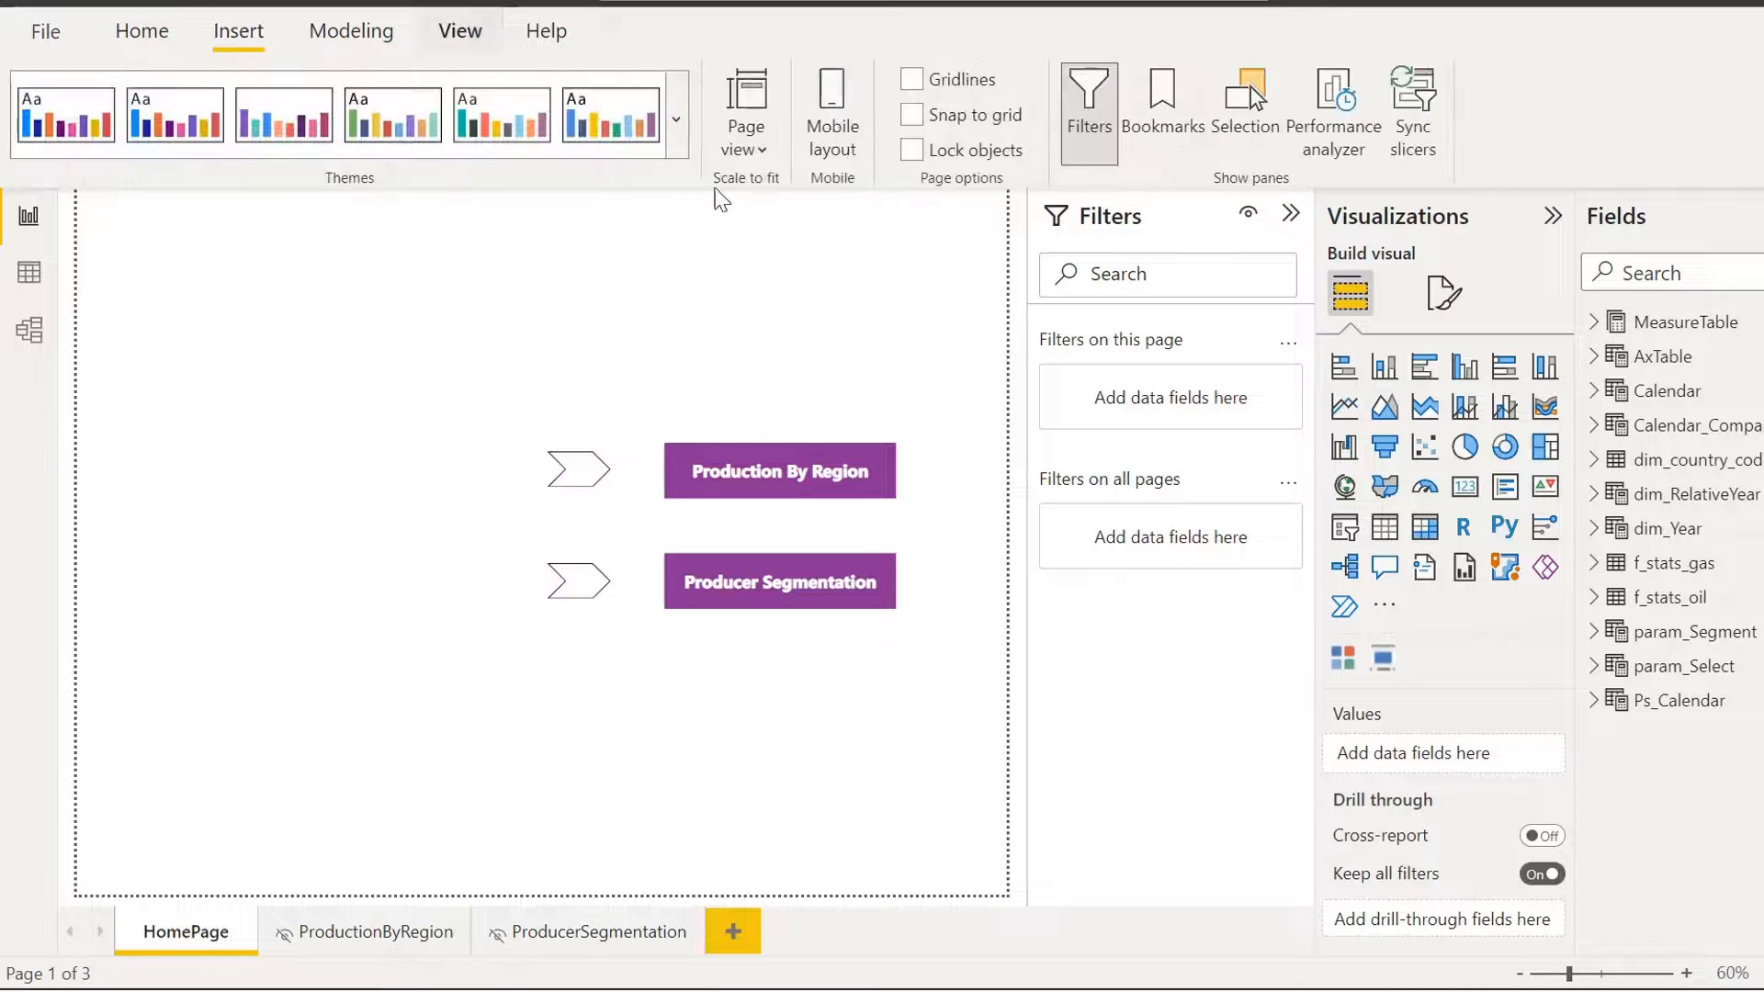
left_click(746, 149)
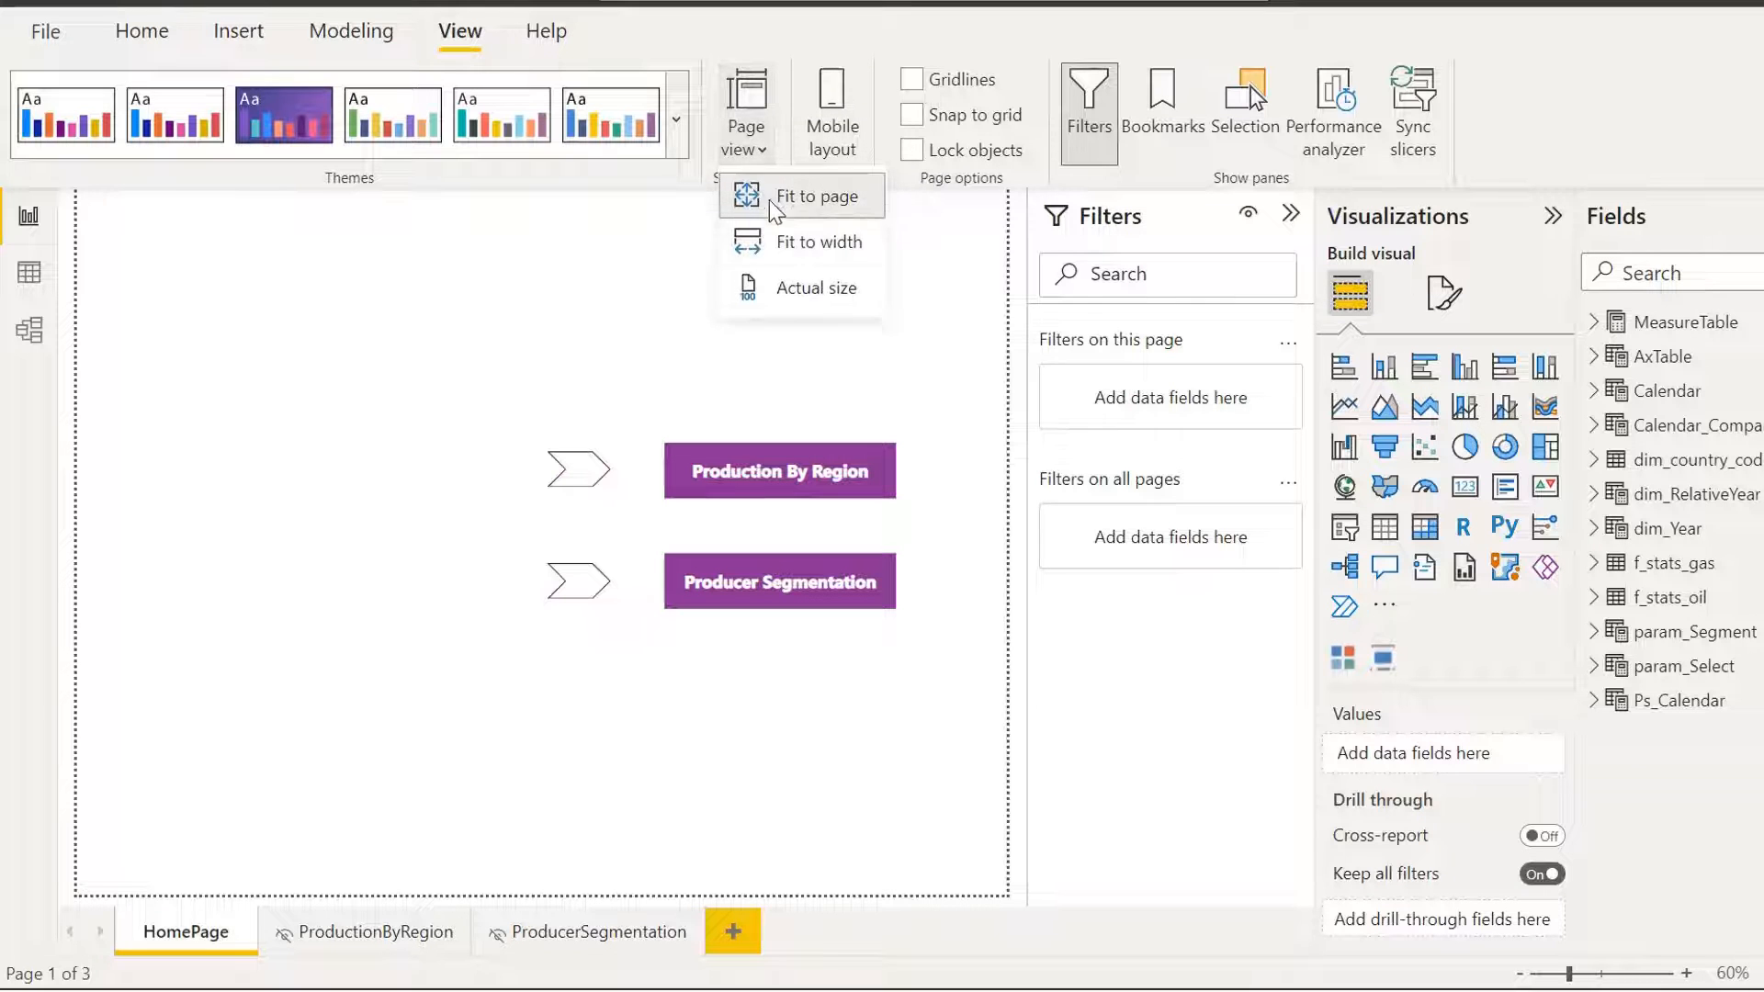
left_click(812, 243)
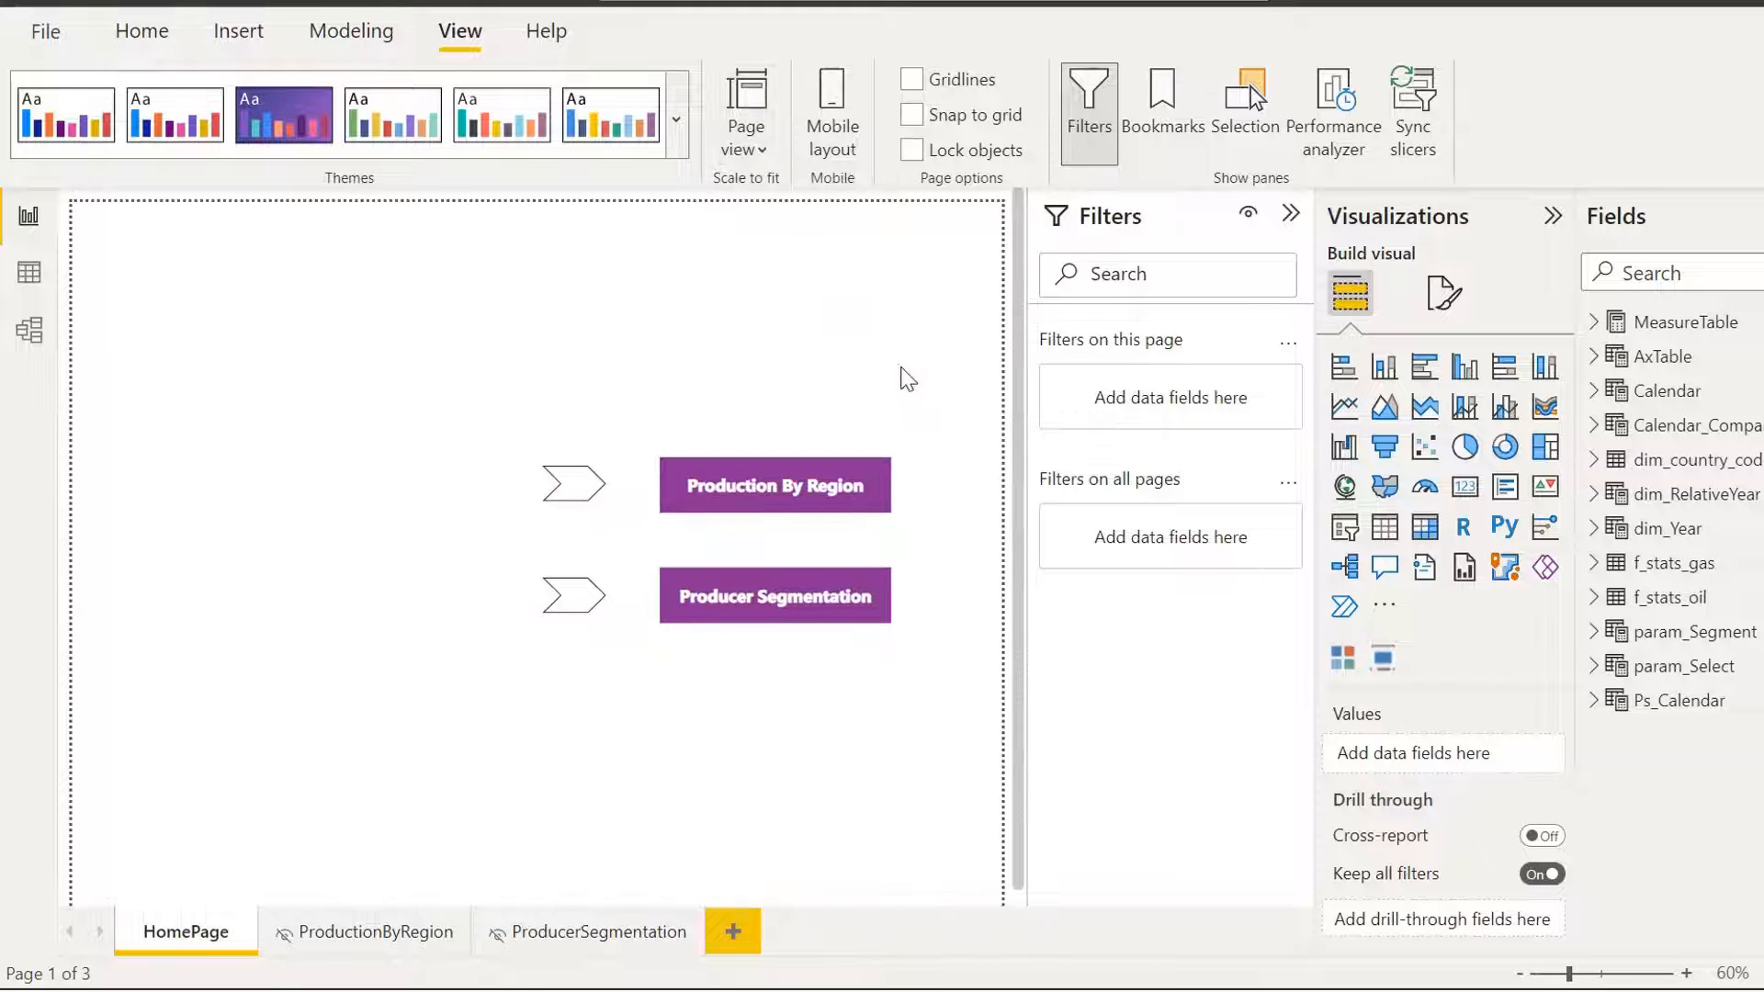
Move both navigation buttons and their chevrons lower on the HomePage, keeping each chevron aligned with its button.
scroll(908, 378, "down", 1)
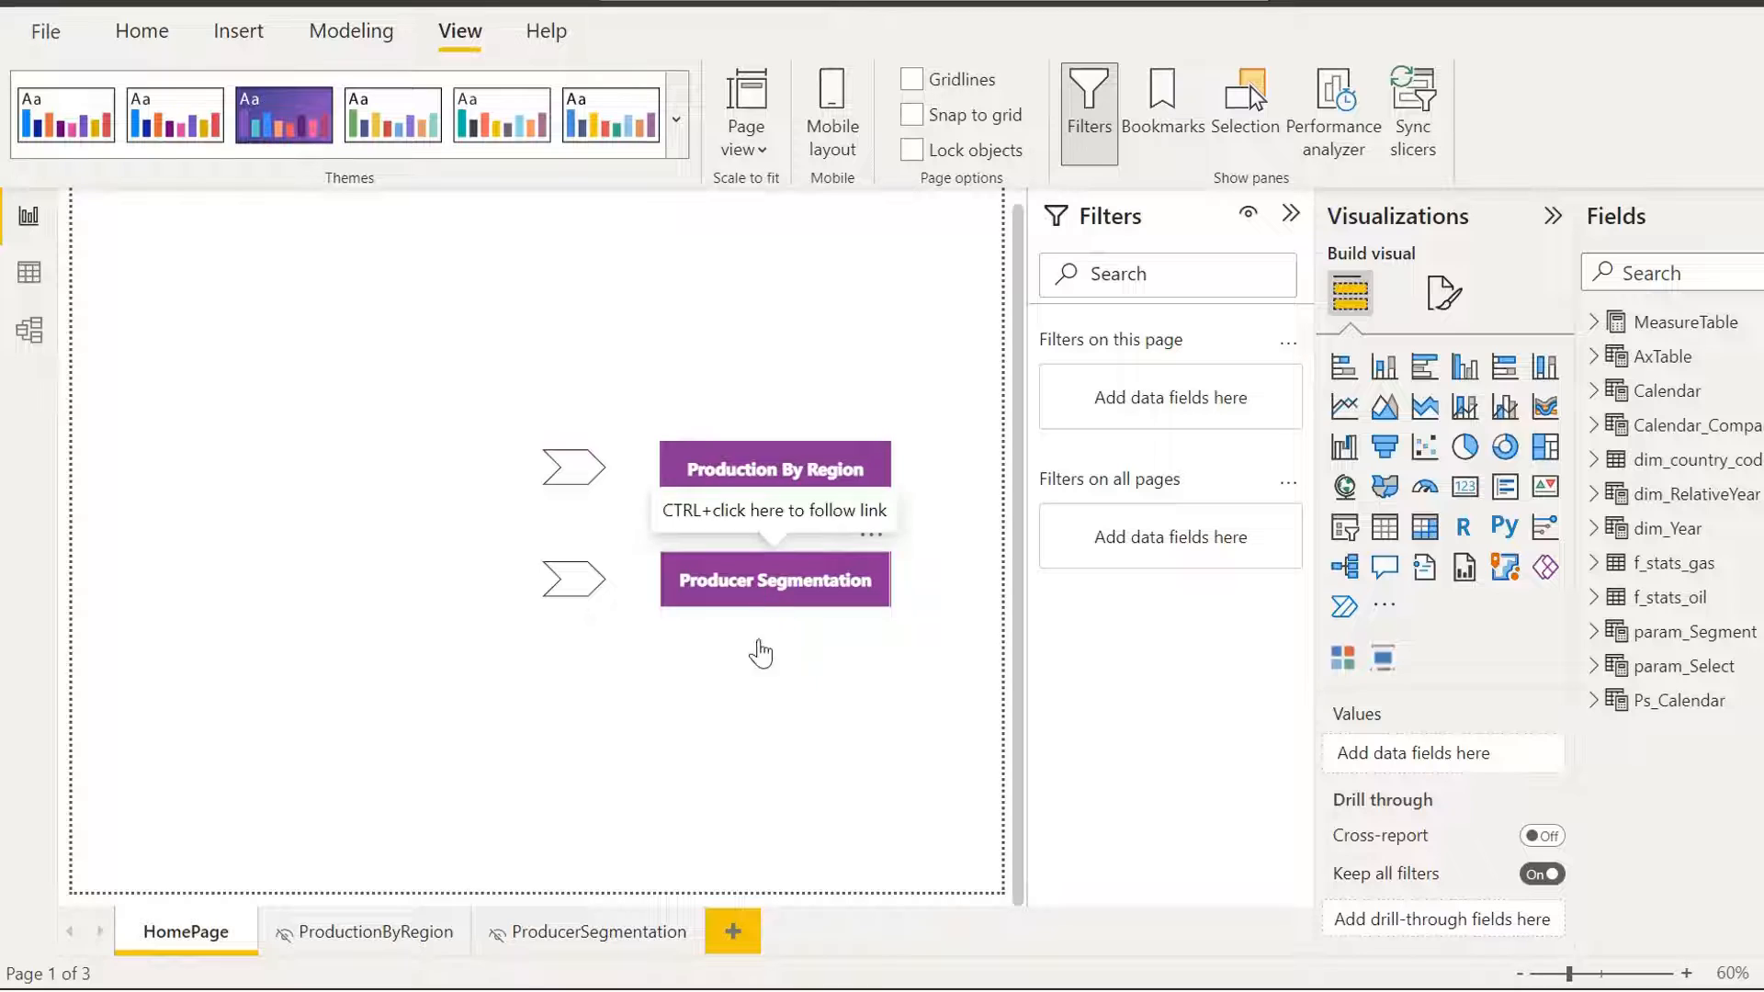
left_click_drag(761, 593, 768, 654)
left_click_drag(582, 591, 581, 660)
left_click_drag(776, 468, 776, 539)
left_click_drag(576, 478, 577, 548)
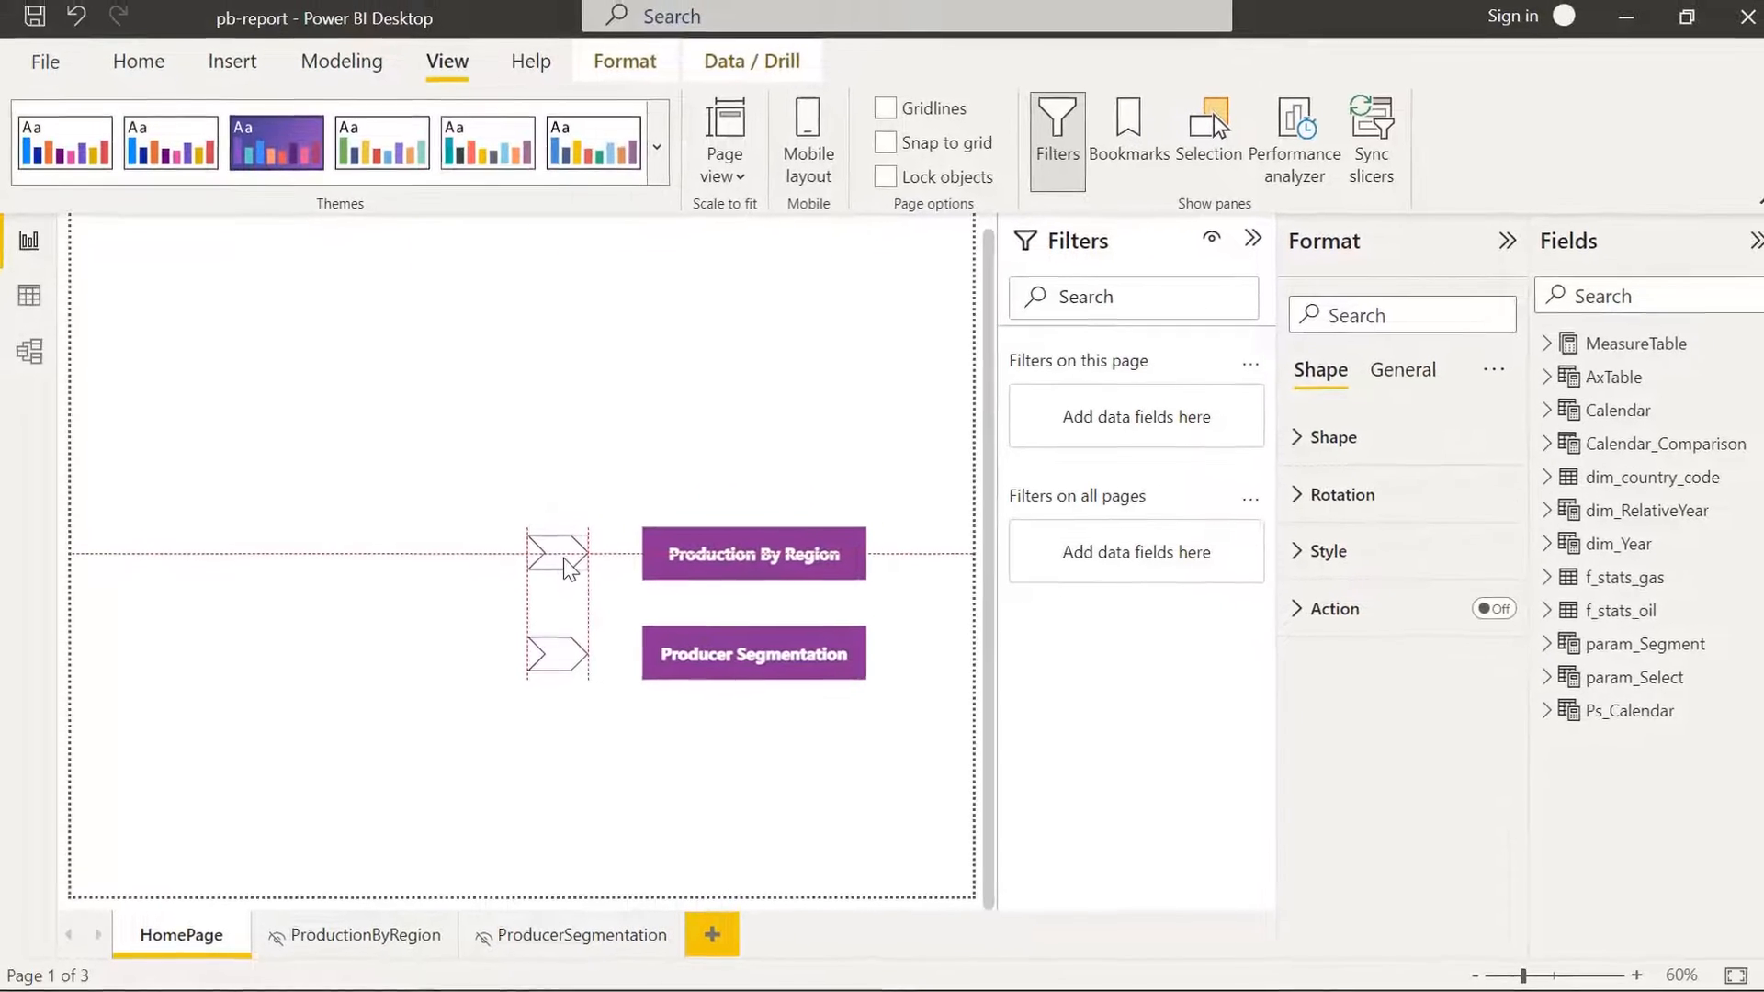
left_click(710, 400)
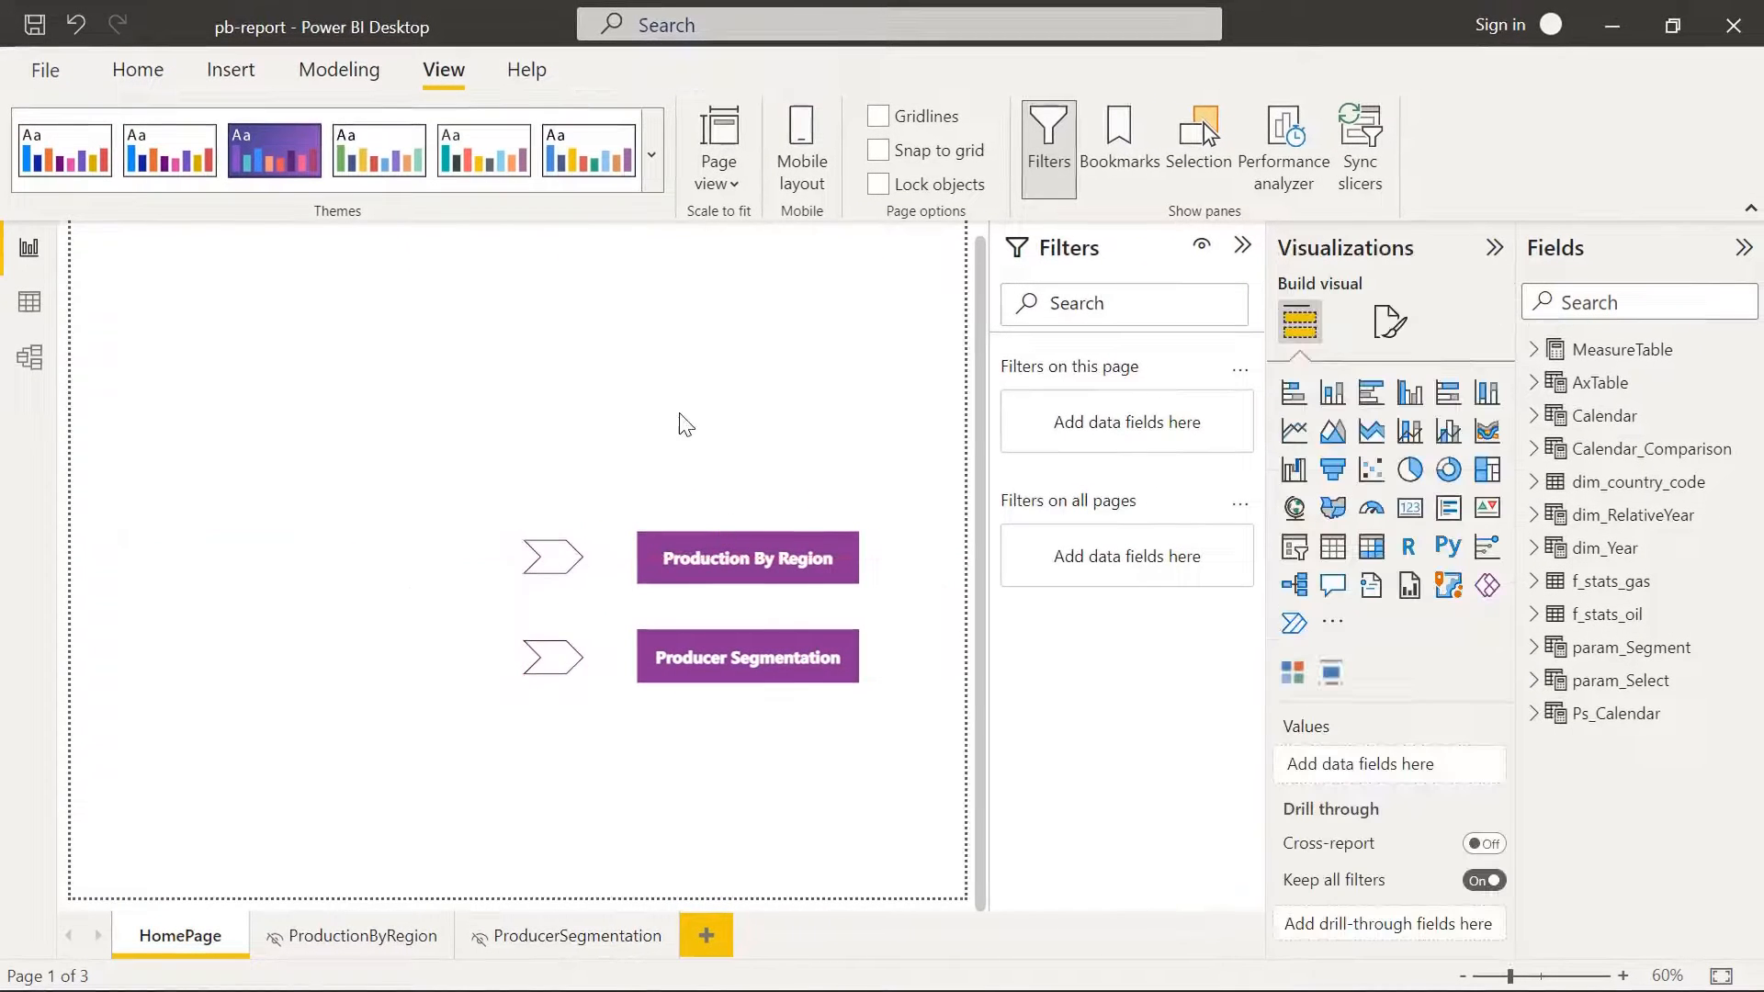
scroll(641, 370, "up", 1)
scroll(647, 367, "down", 1)
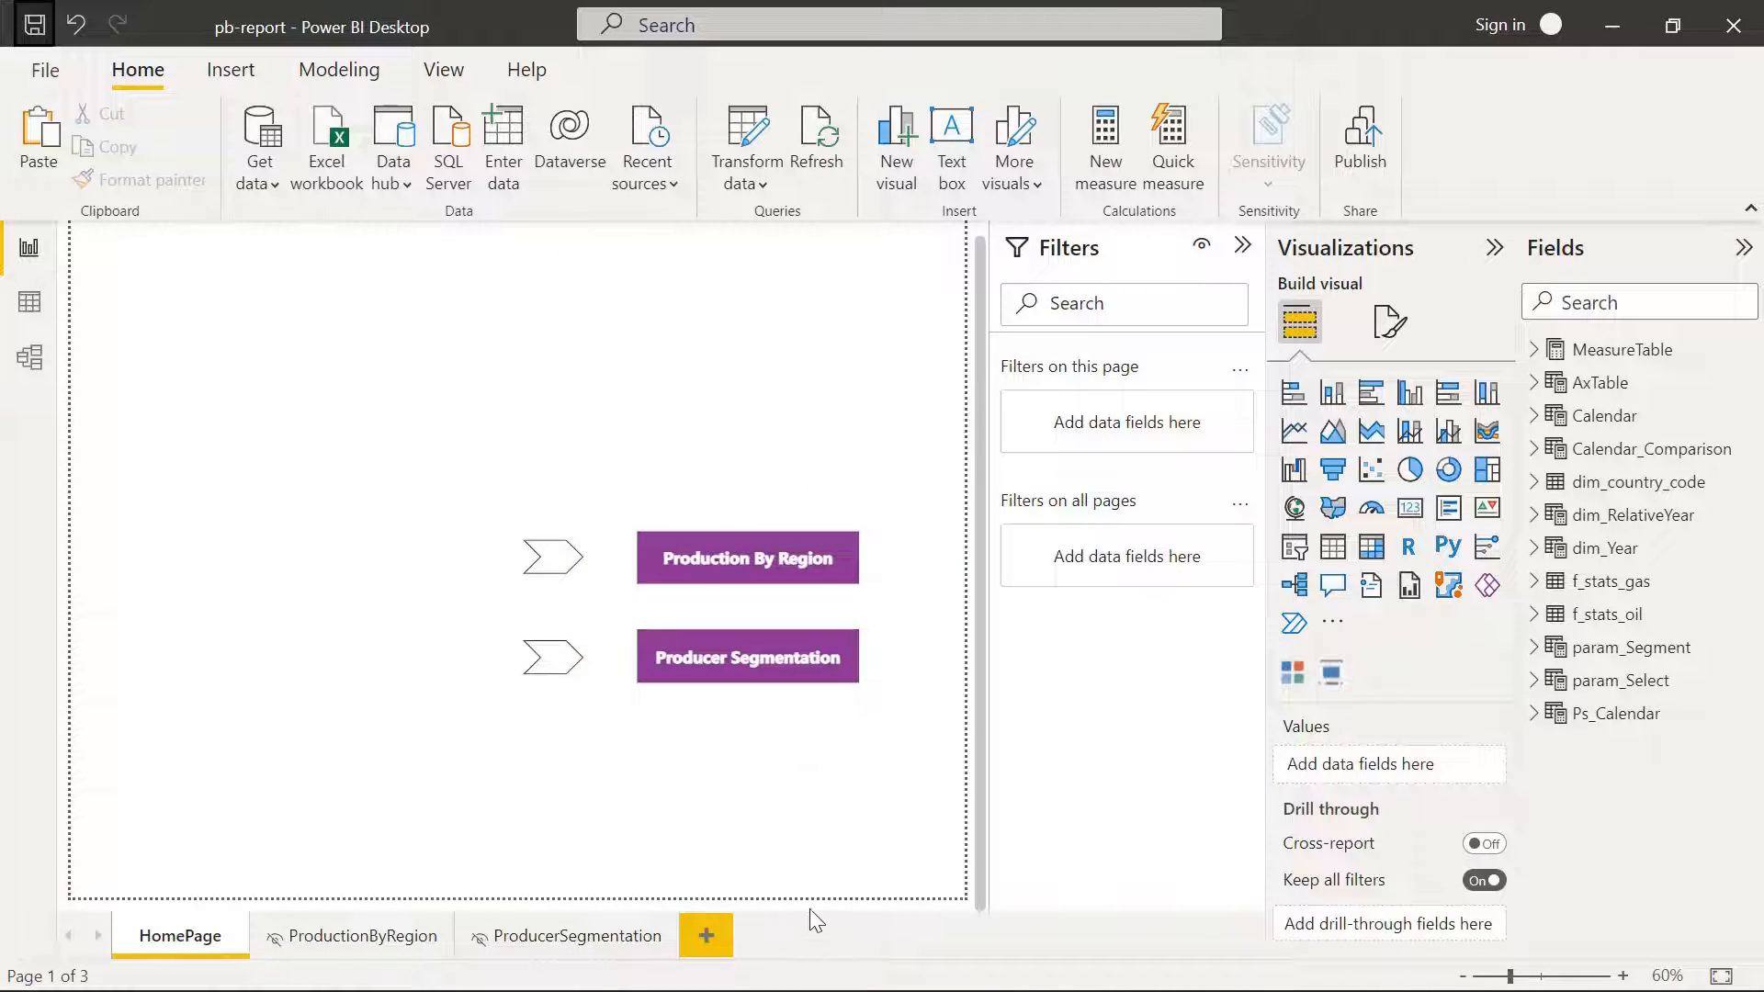
scroll(300, 422, "up", 1)
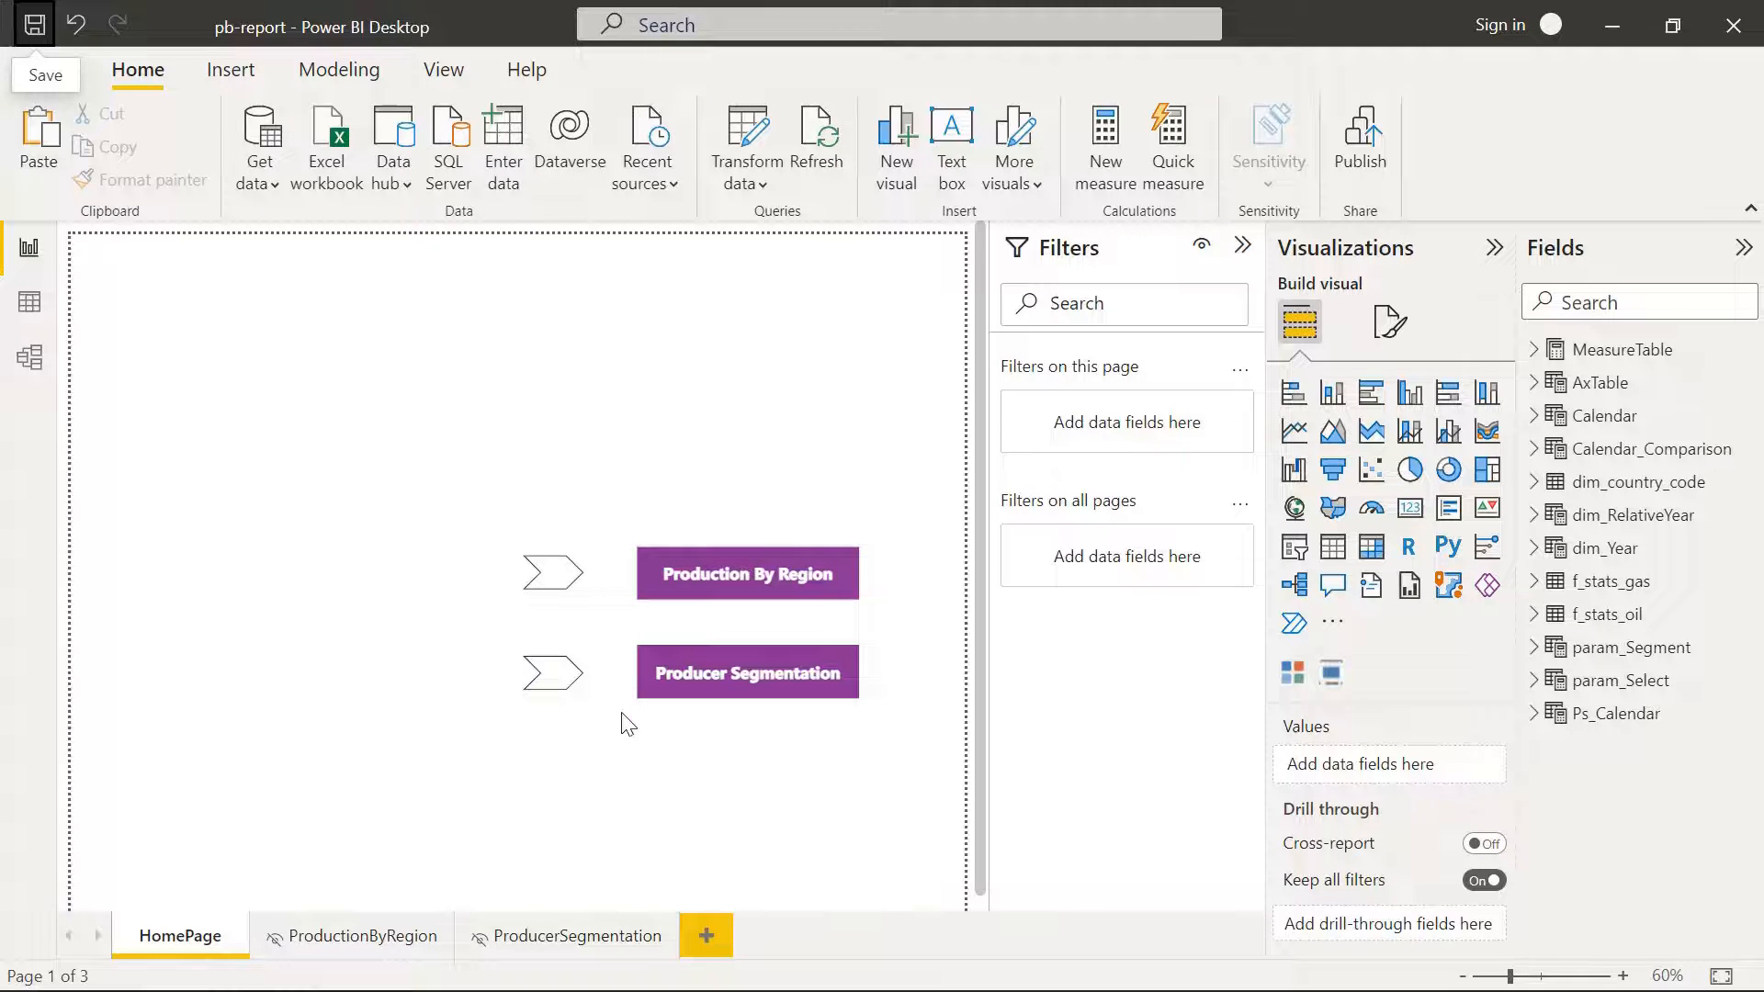
Create a new measure in MeasureTable and name it Last_StudyDate.
right_click(1619, 350)
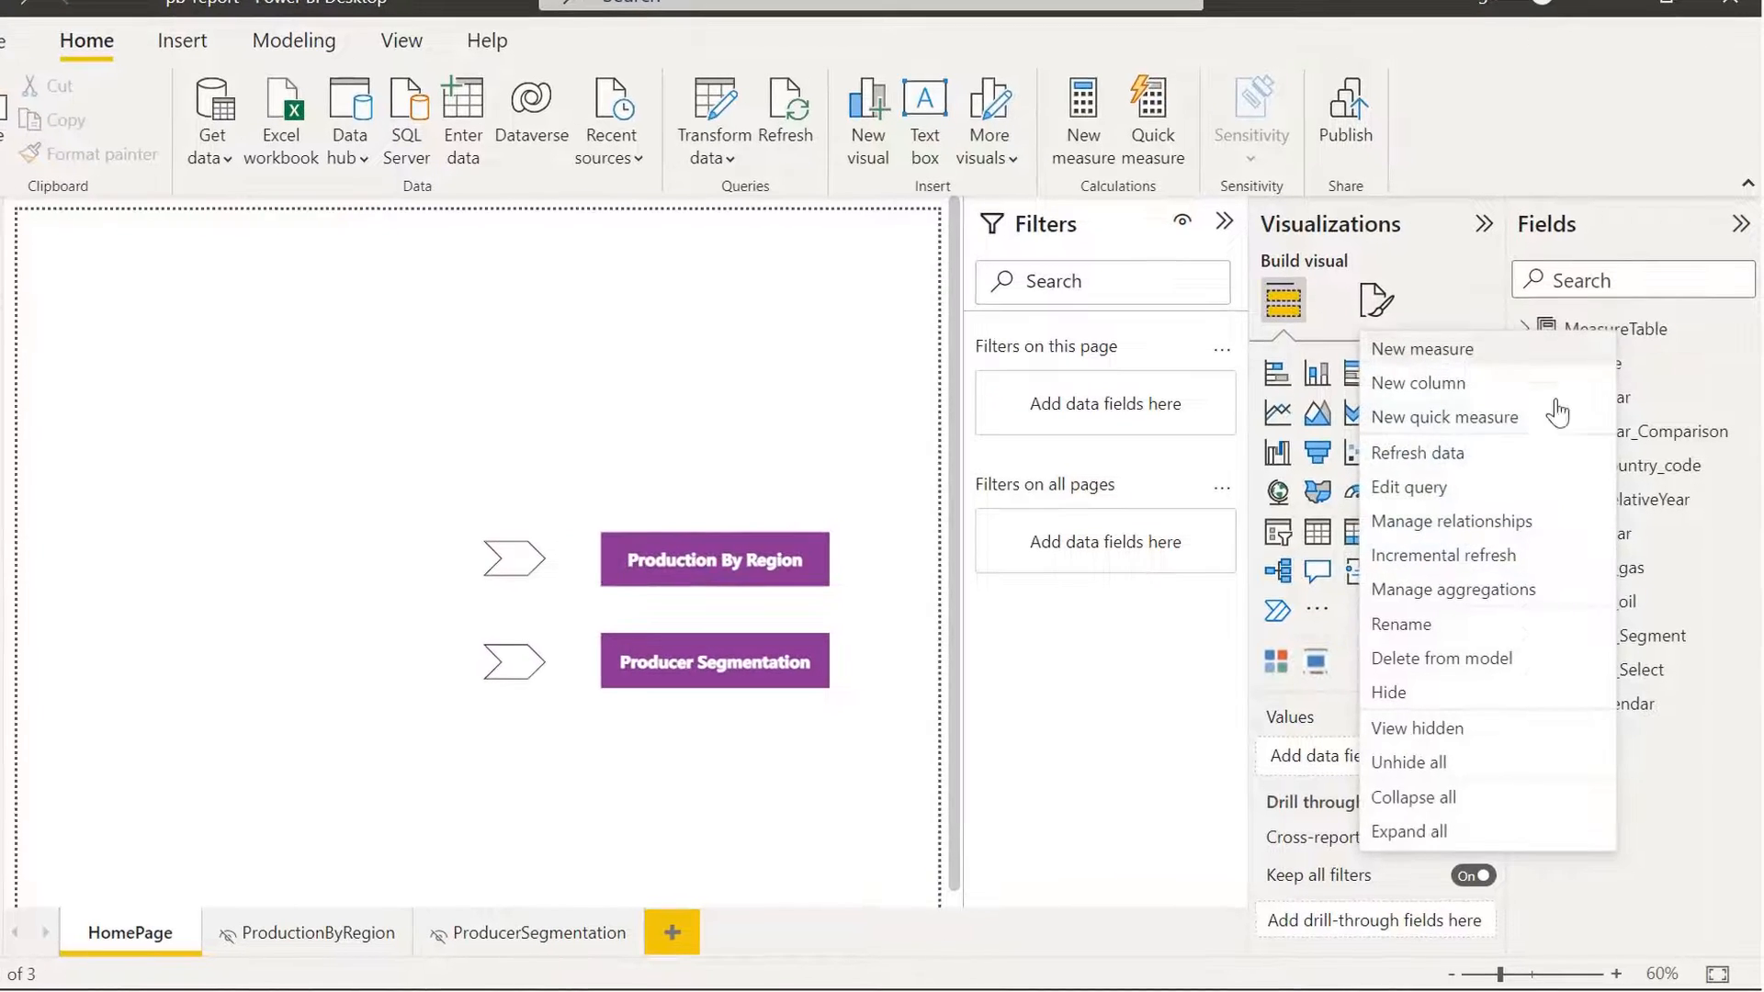
left_click(1468, 355)
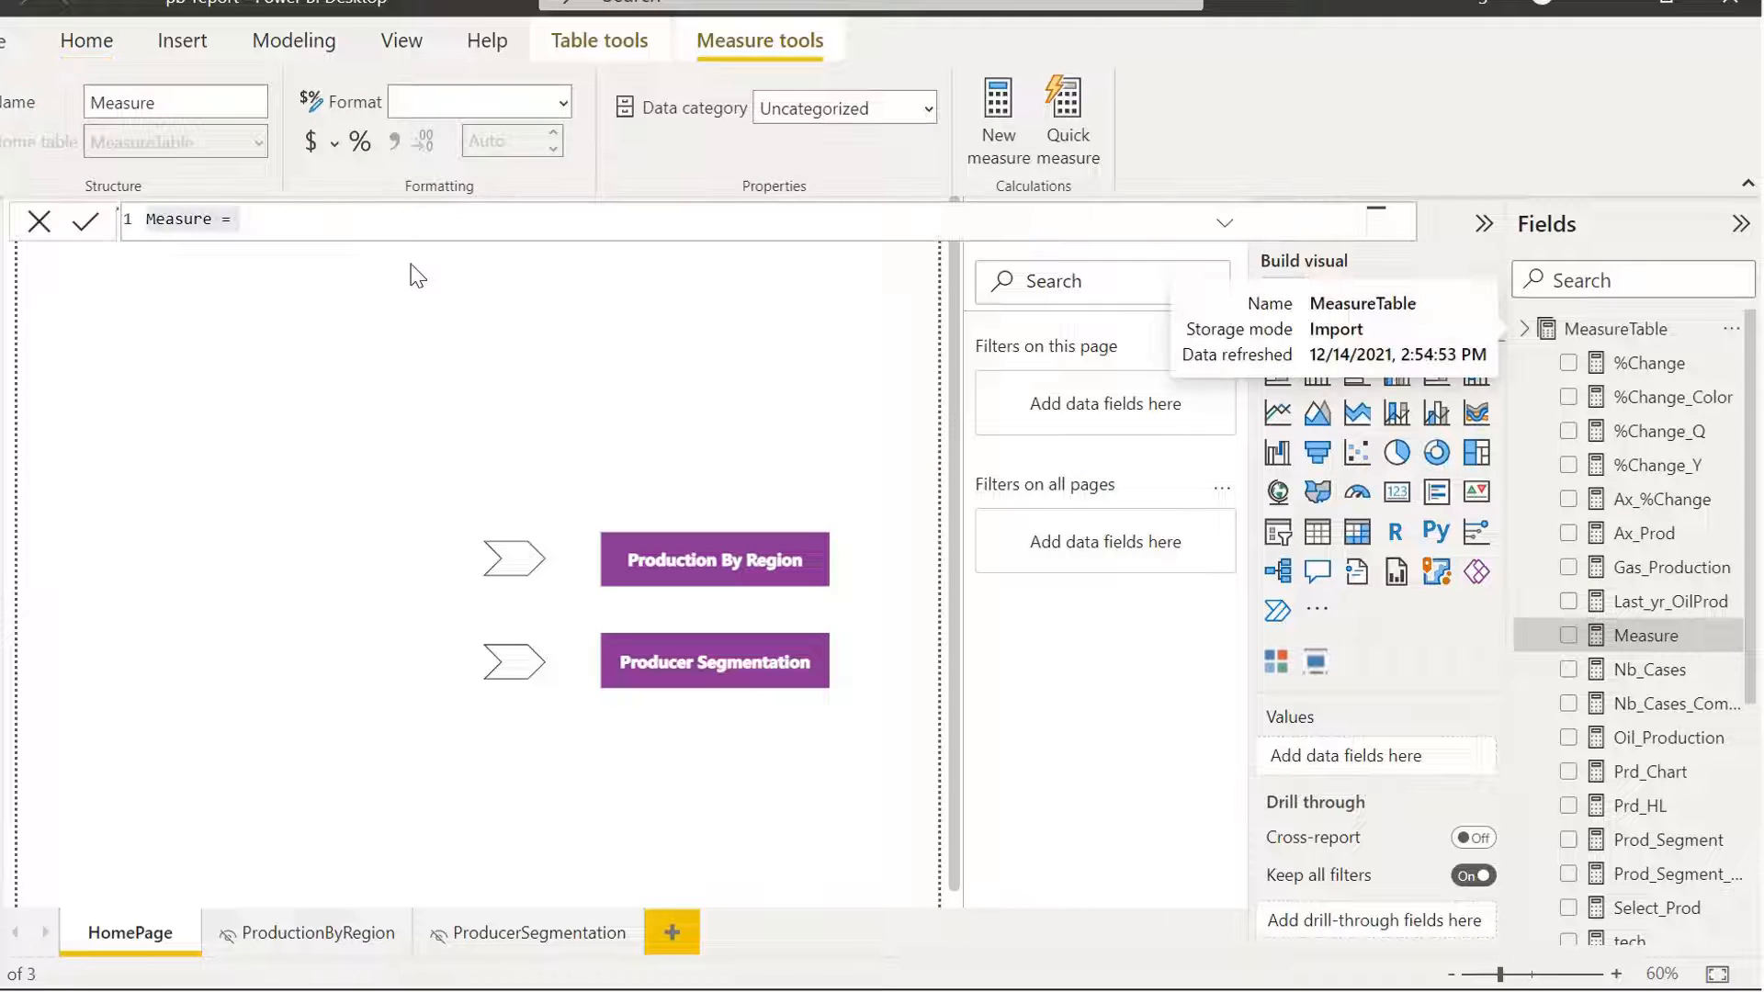
left_click(195, 220)
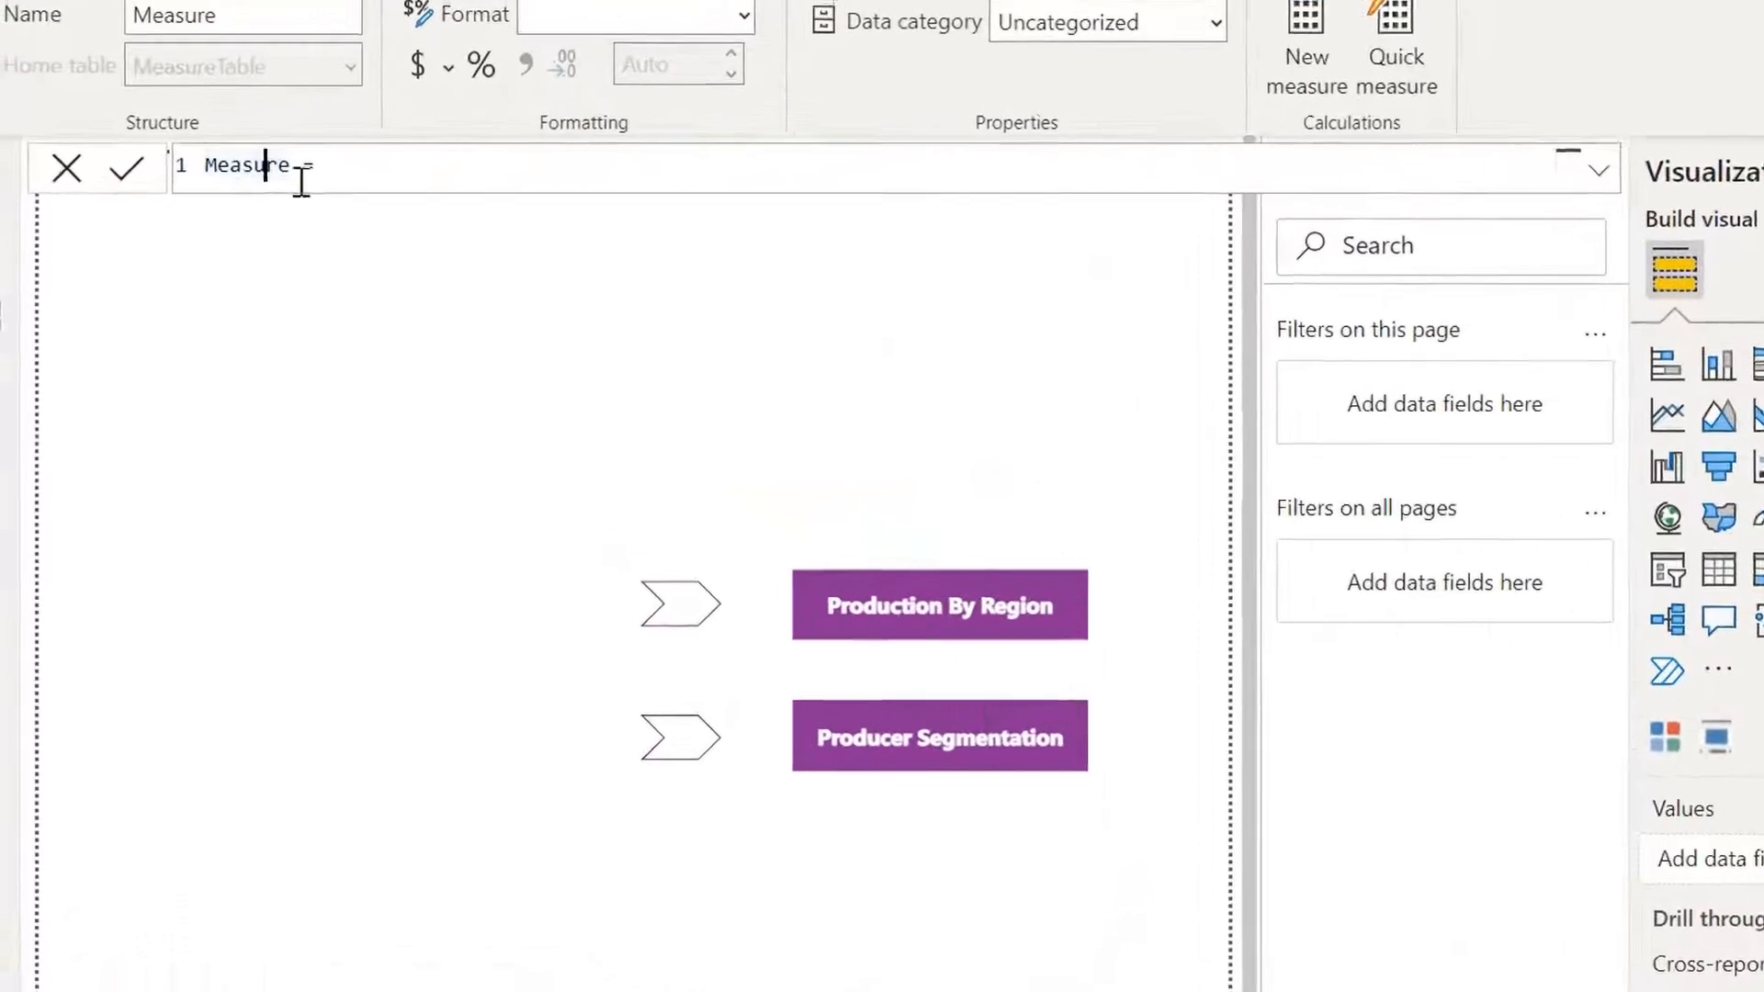
left_click_drag(279, 180, 191, 185)
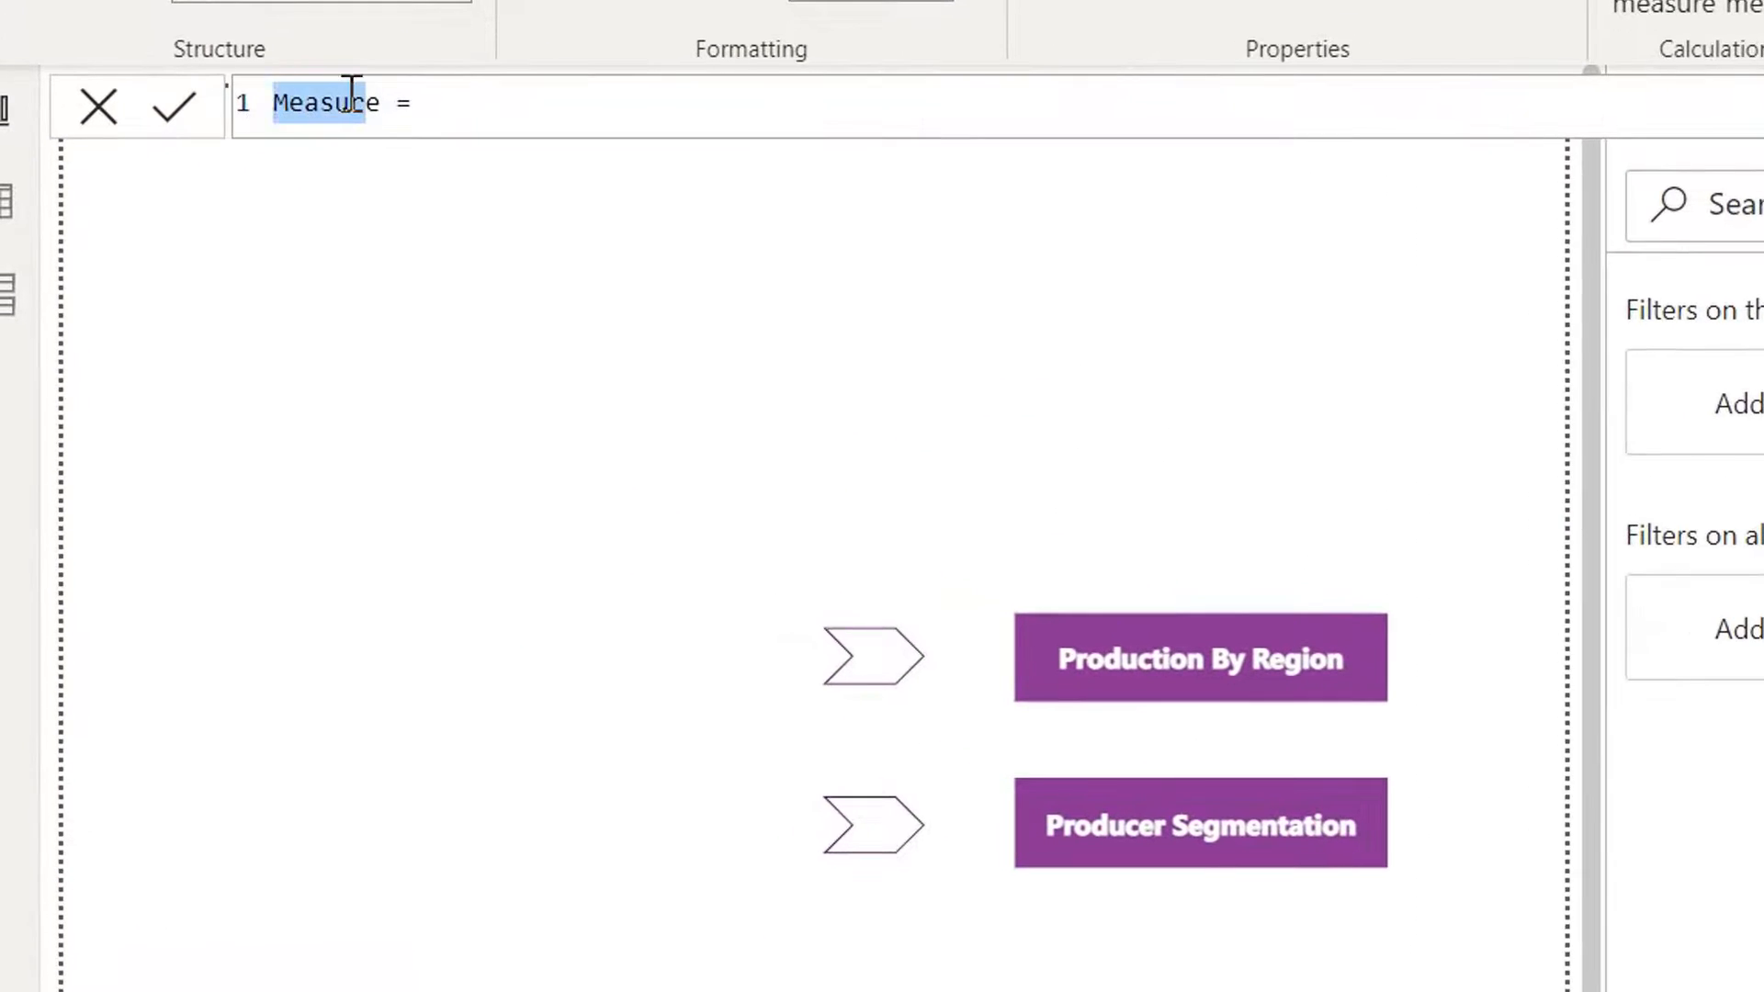
key("BackSpace")
key("Delete")
type("Last_Stud")
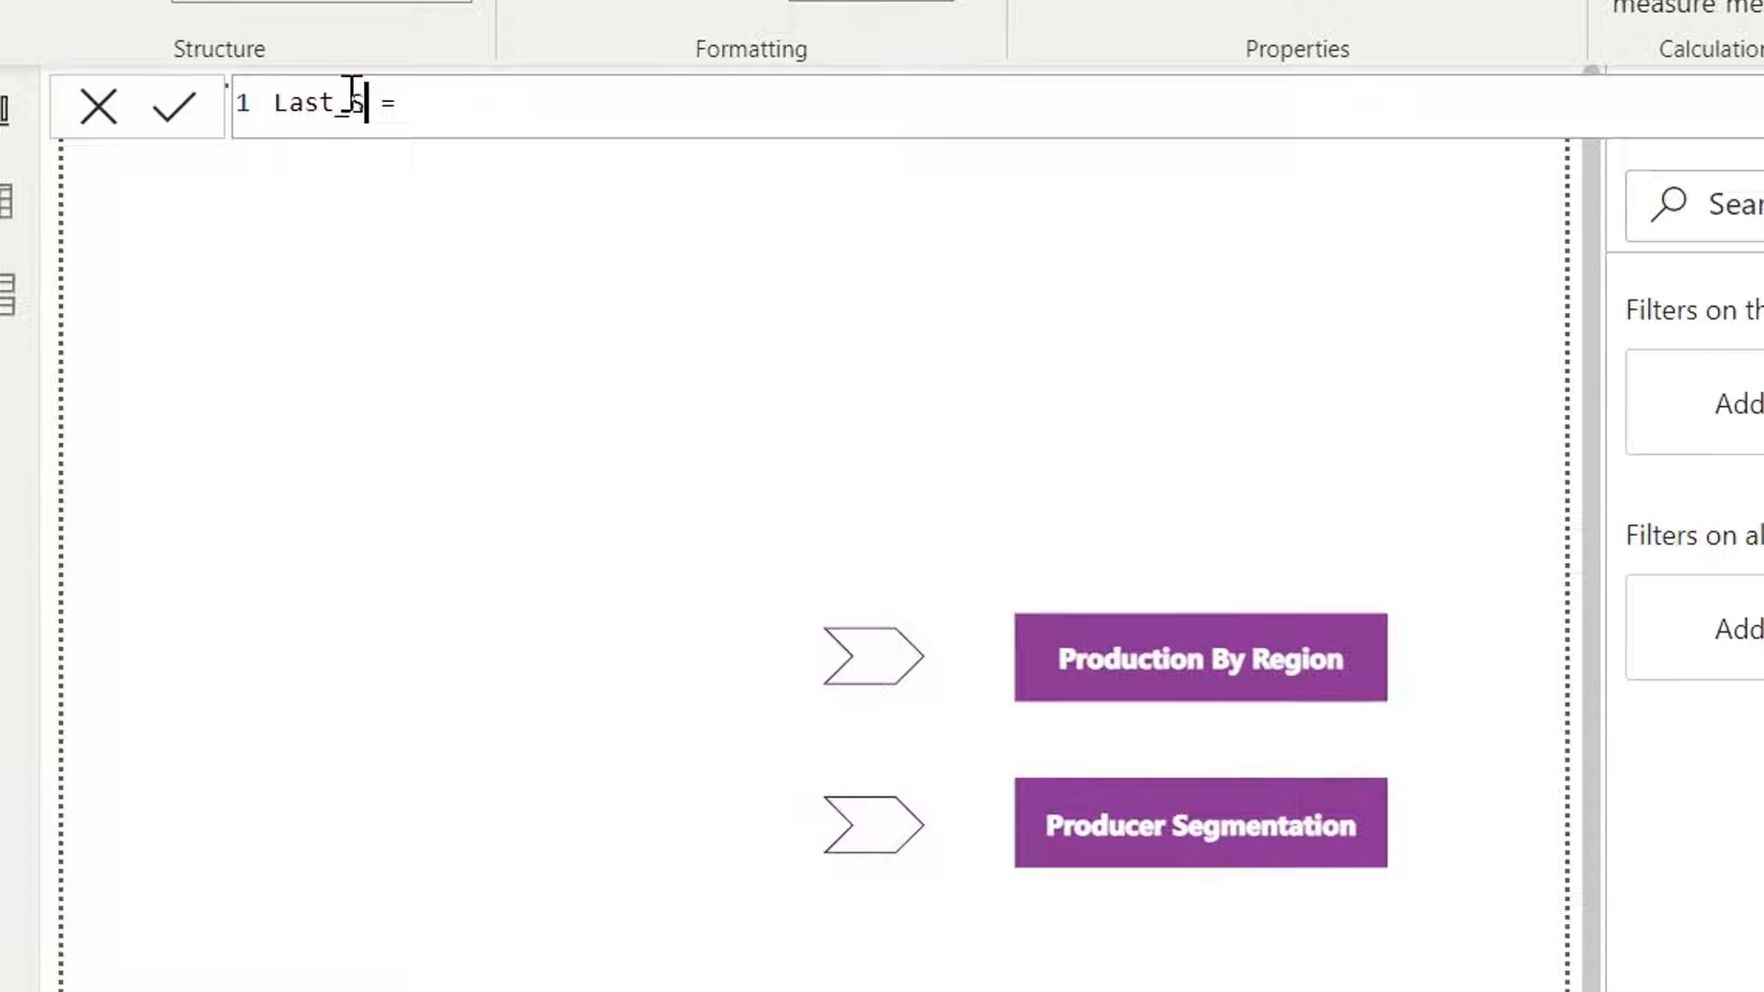
type("yDate = ")
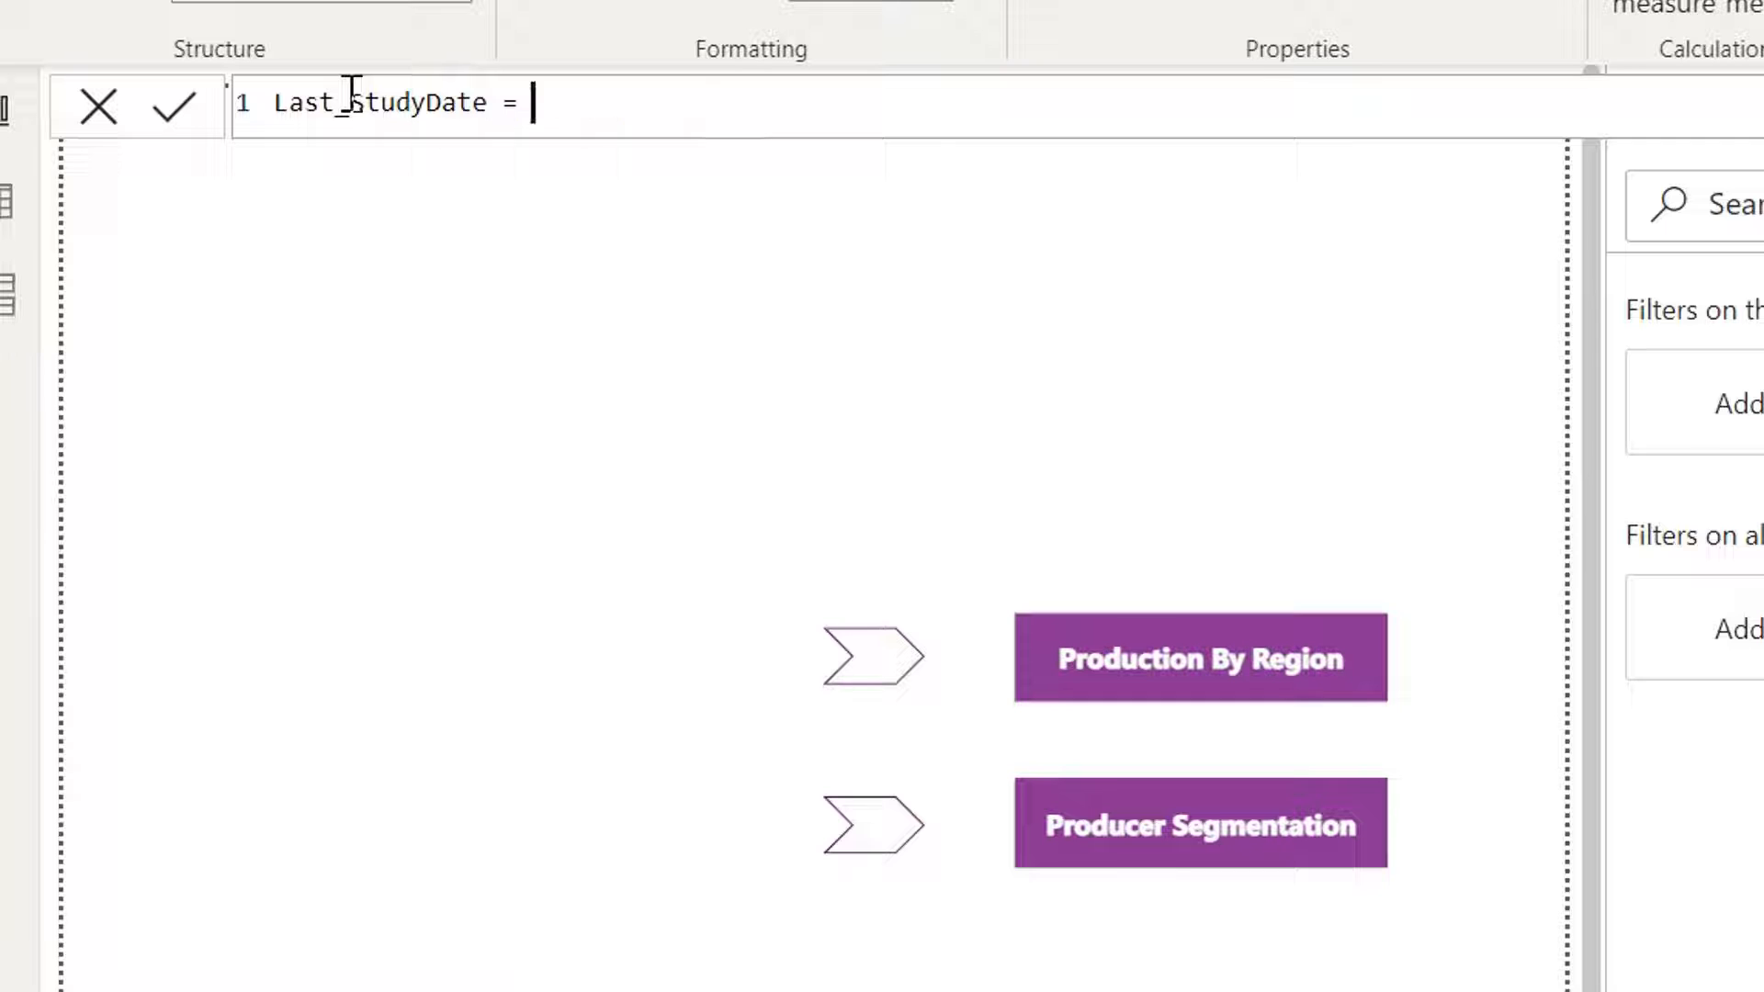
Define the Last_StudyDate measure as MAX(f_stats_oil[Date Dep Study]).
type("max")
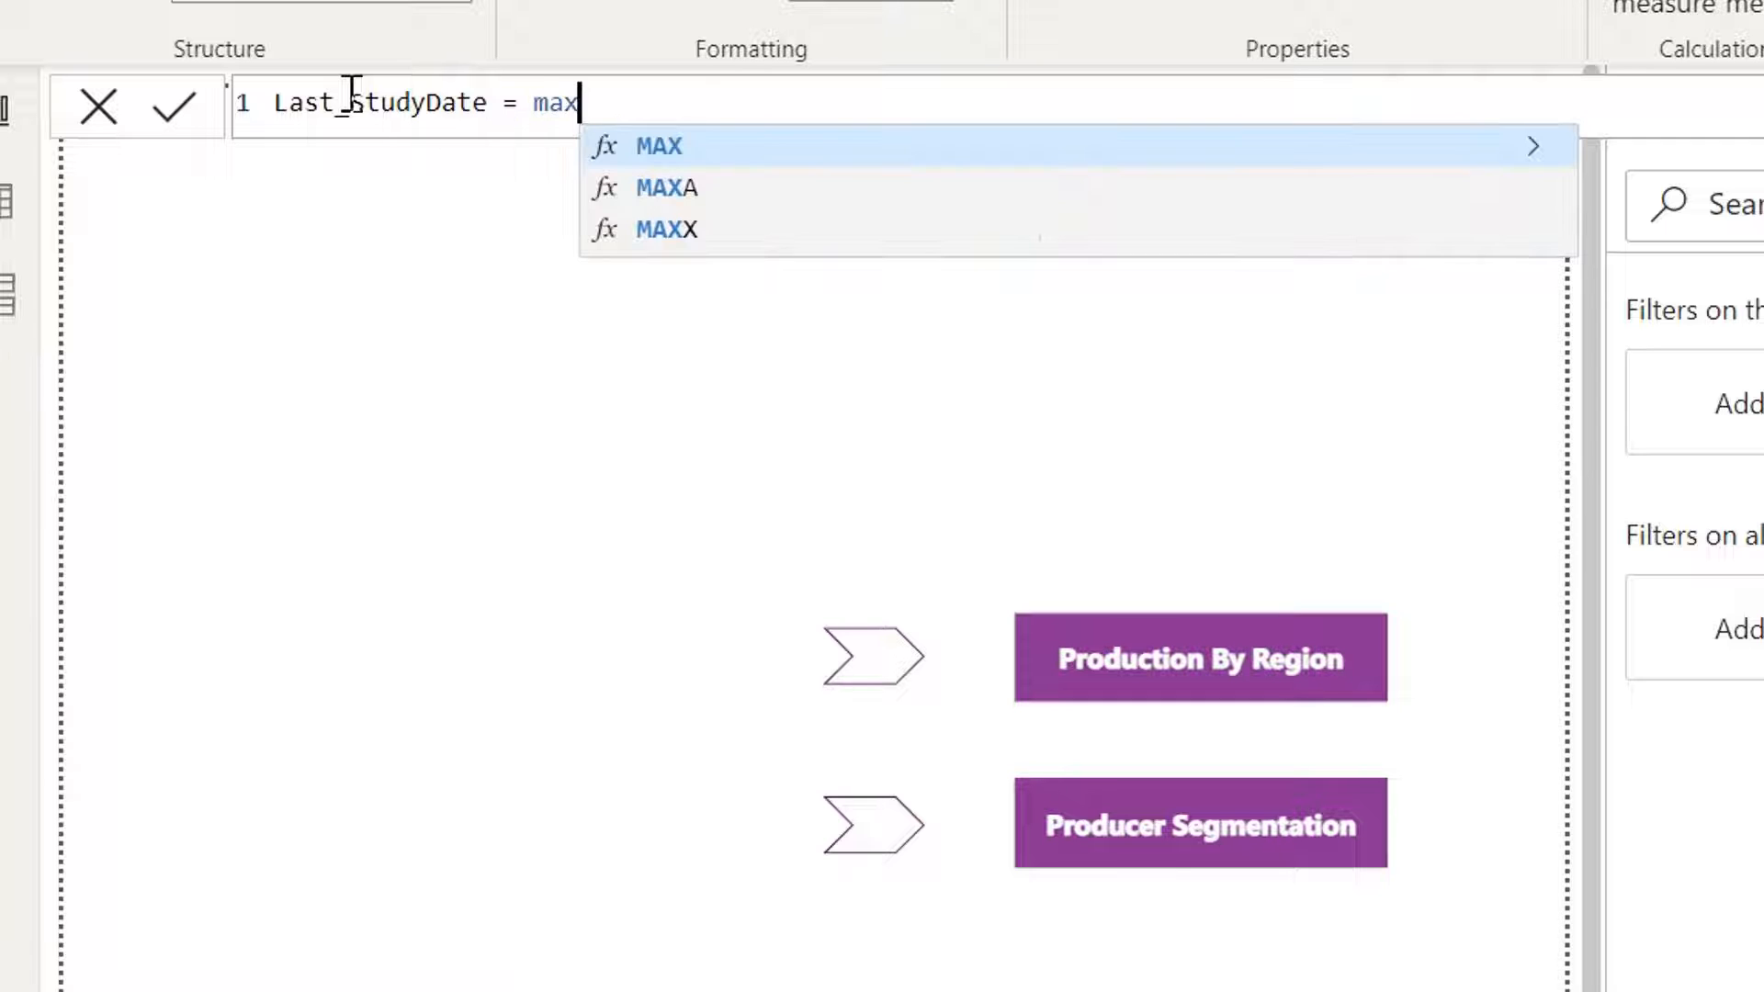
key("Tab")
type("date")
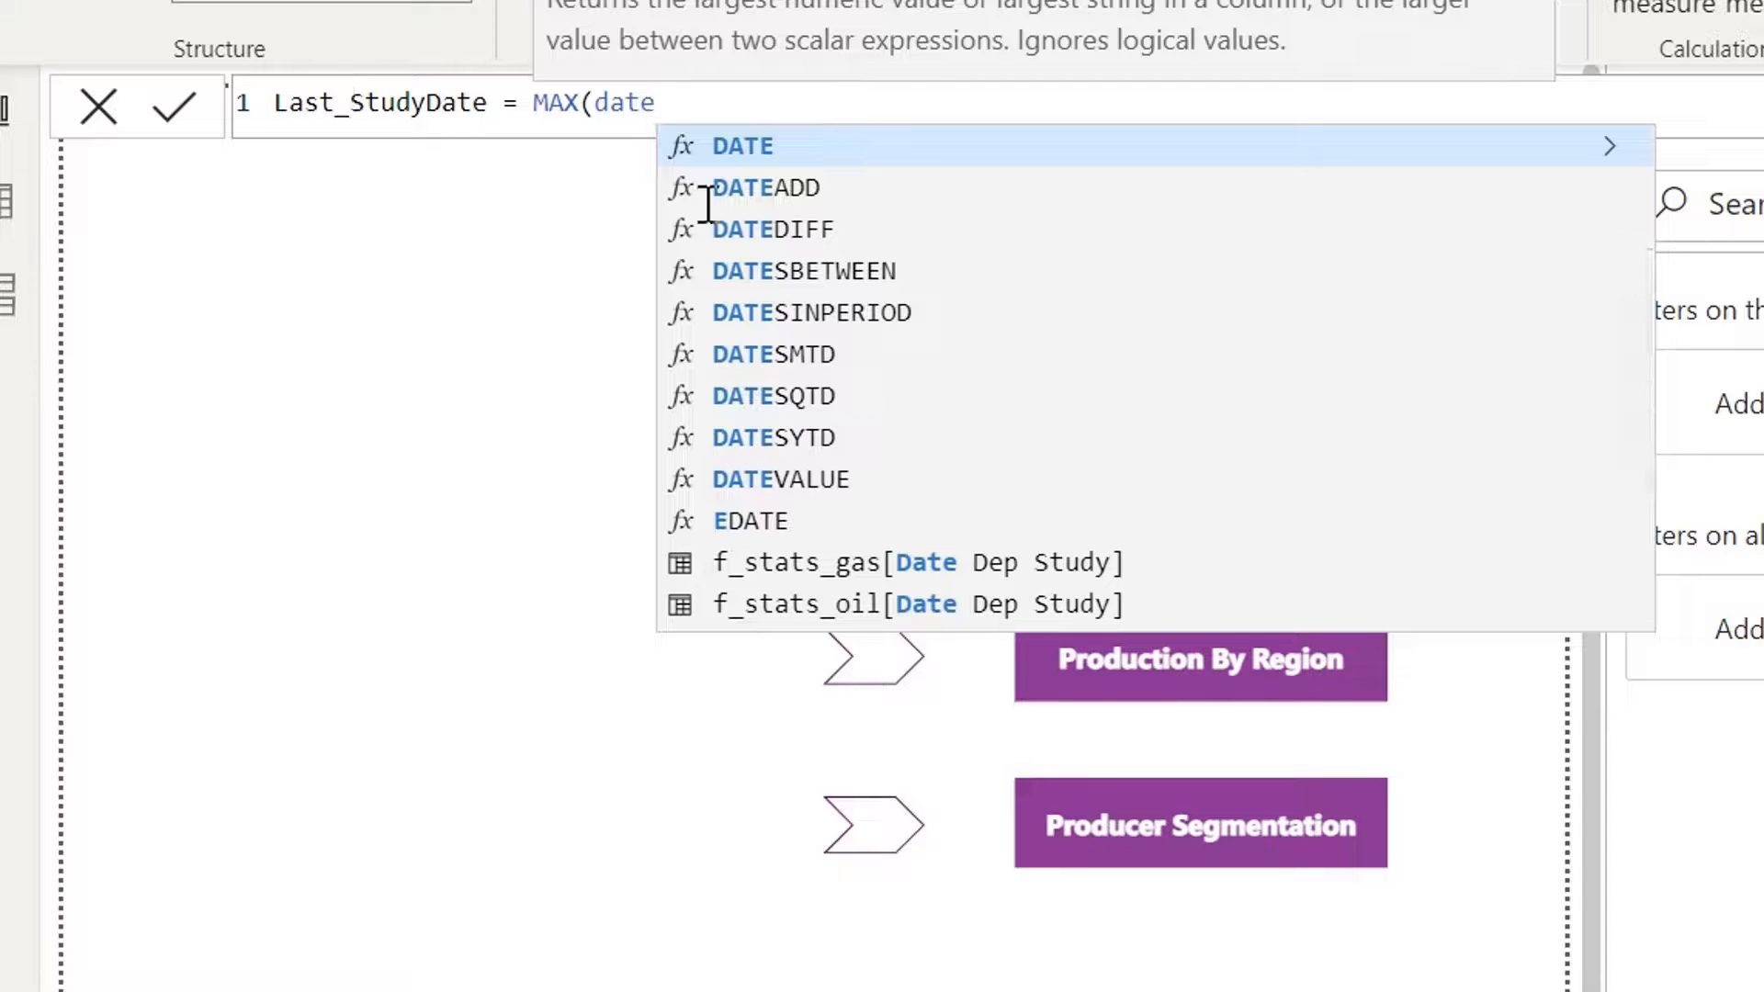
left_click(1006, 603)
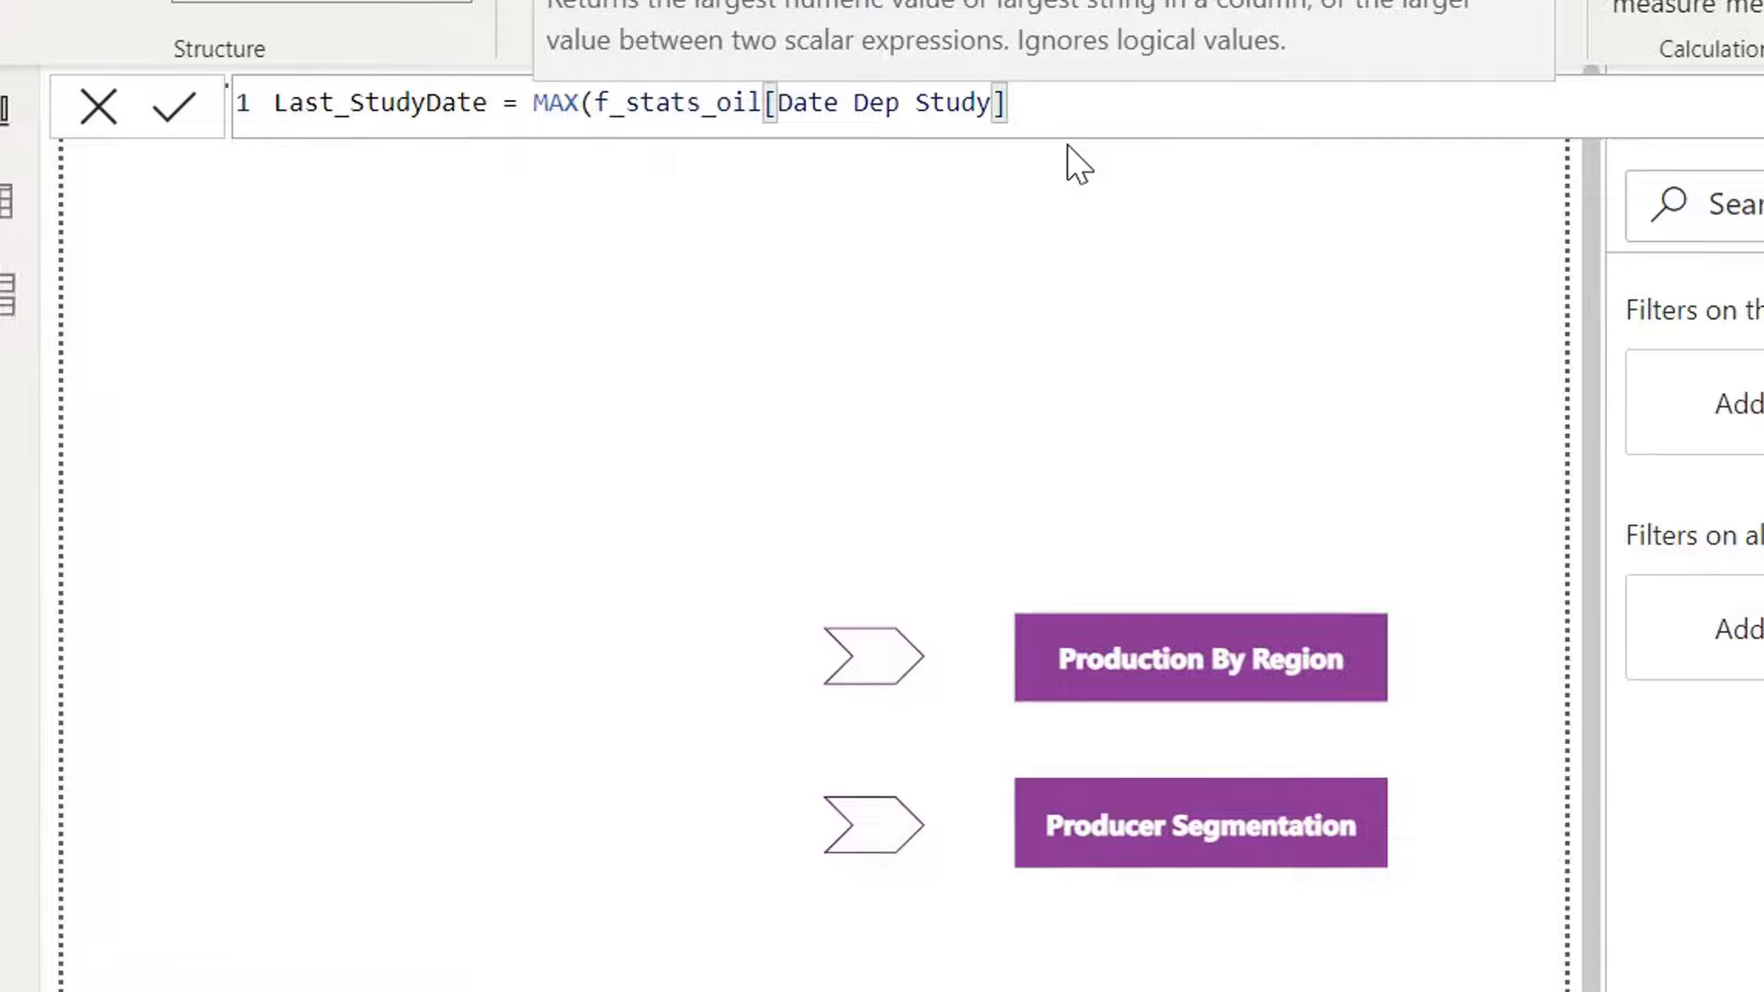
type(")")
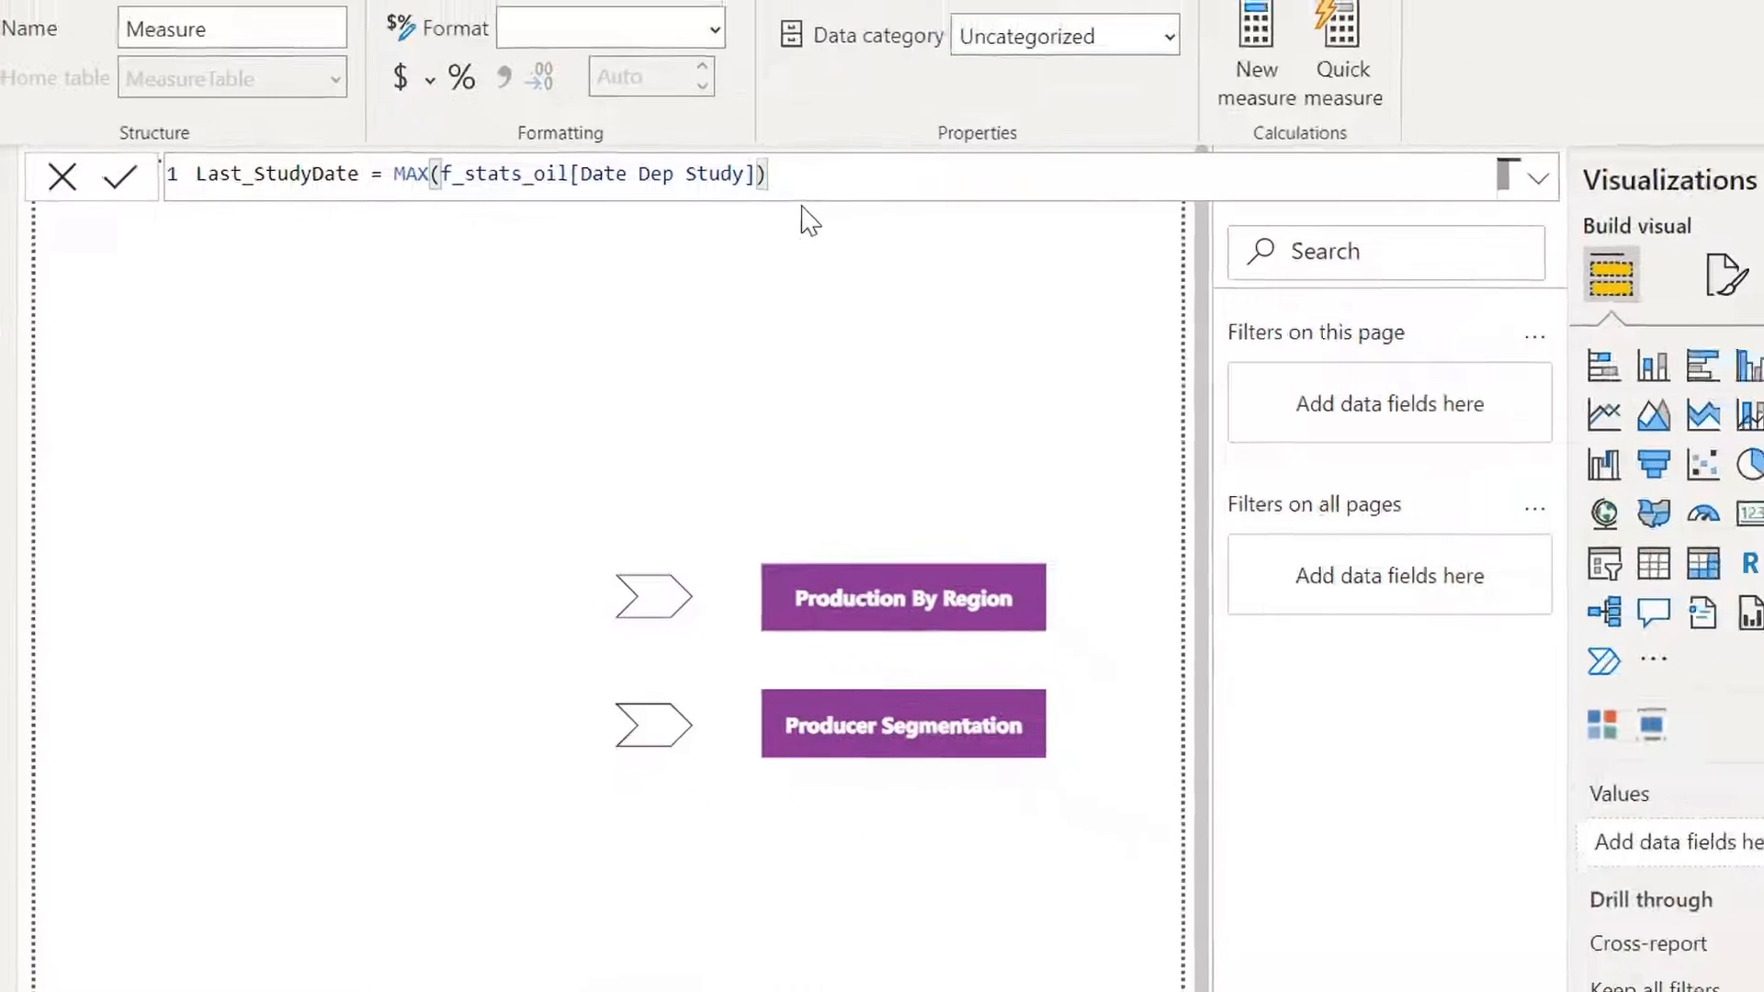
key("Return")
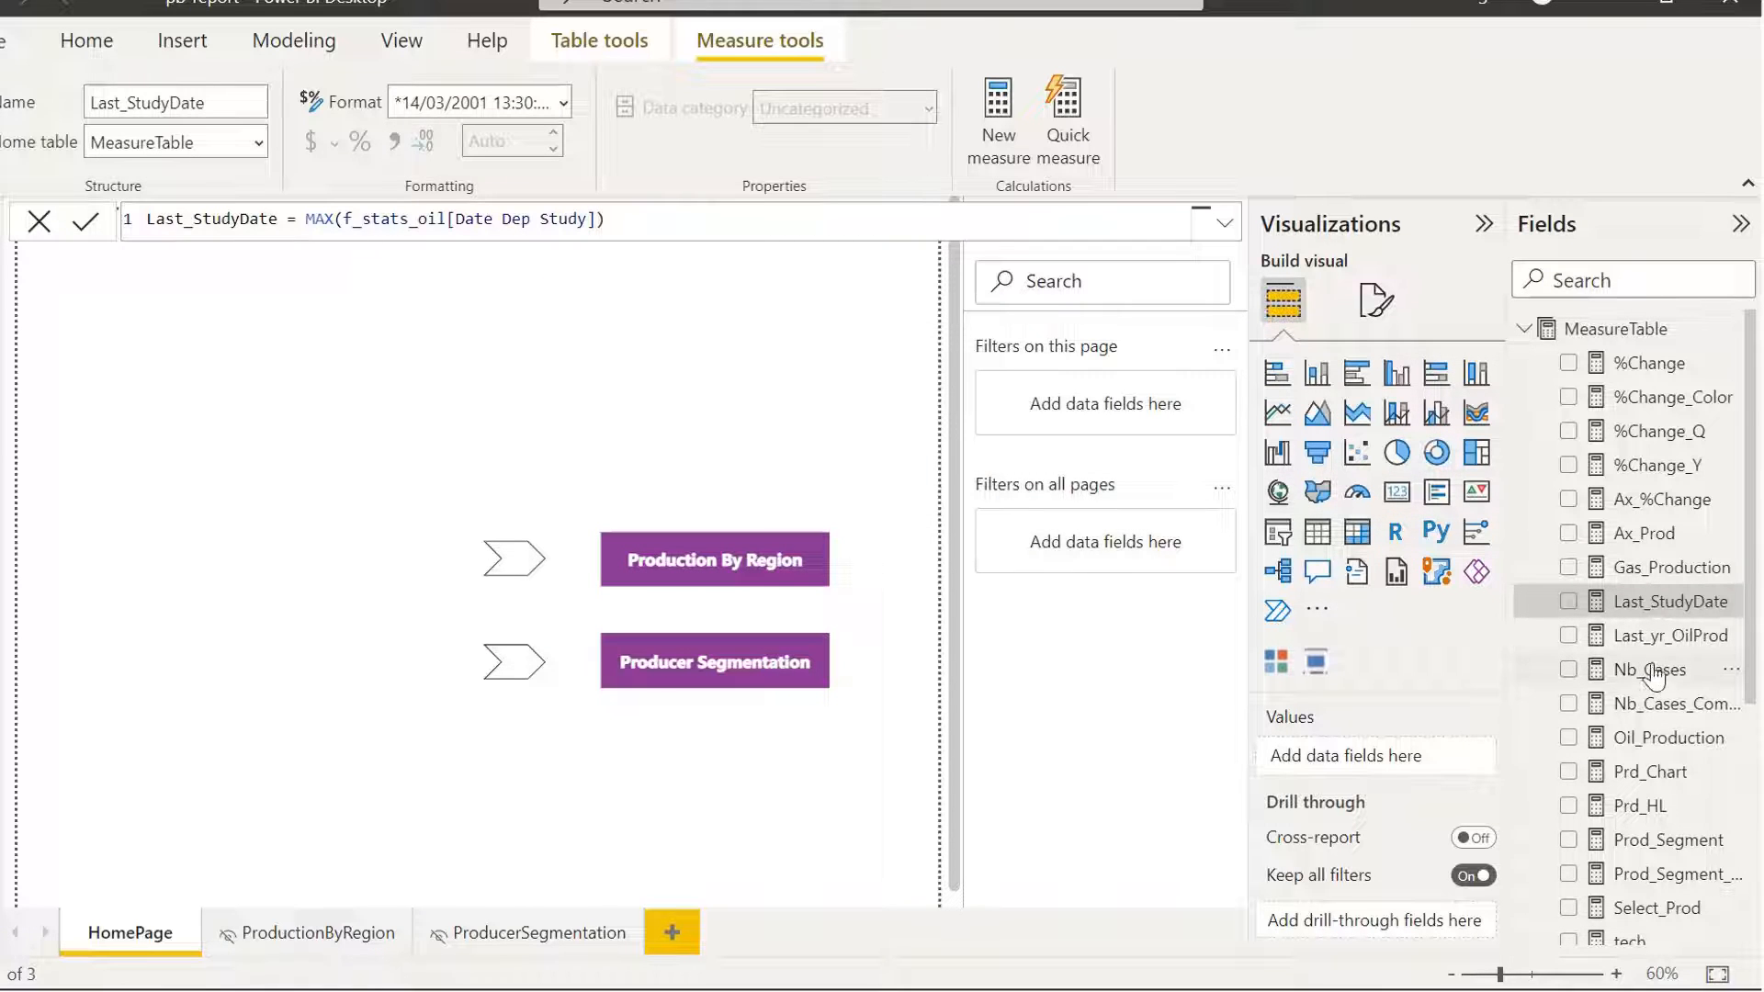
Place Last_StudyDate as a card on the HomePage above the navigation buttons, making it wide and low and shifting it toward the page's left edge.
left_click_drag(1661, 604, 186, 393)
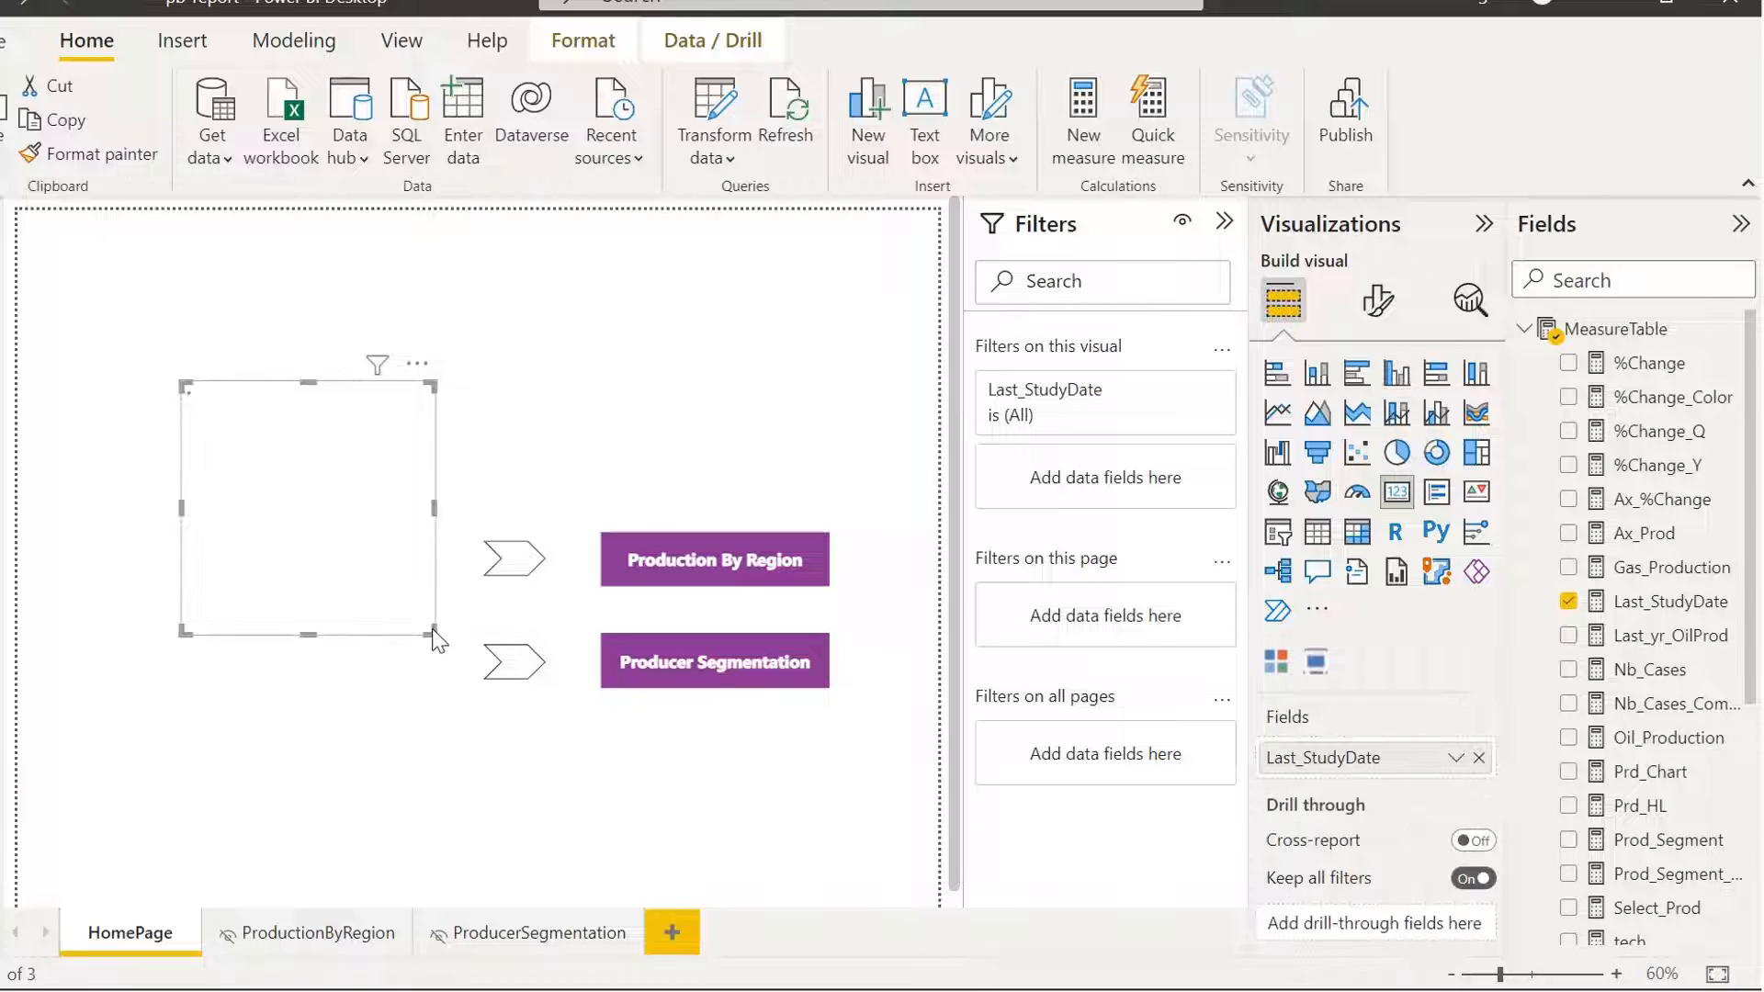
left_click_drag(432, 632, 753, 477)
left_click_drag(609, 475, 490, 475)
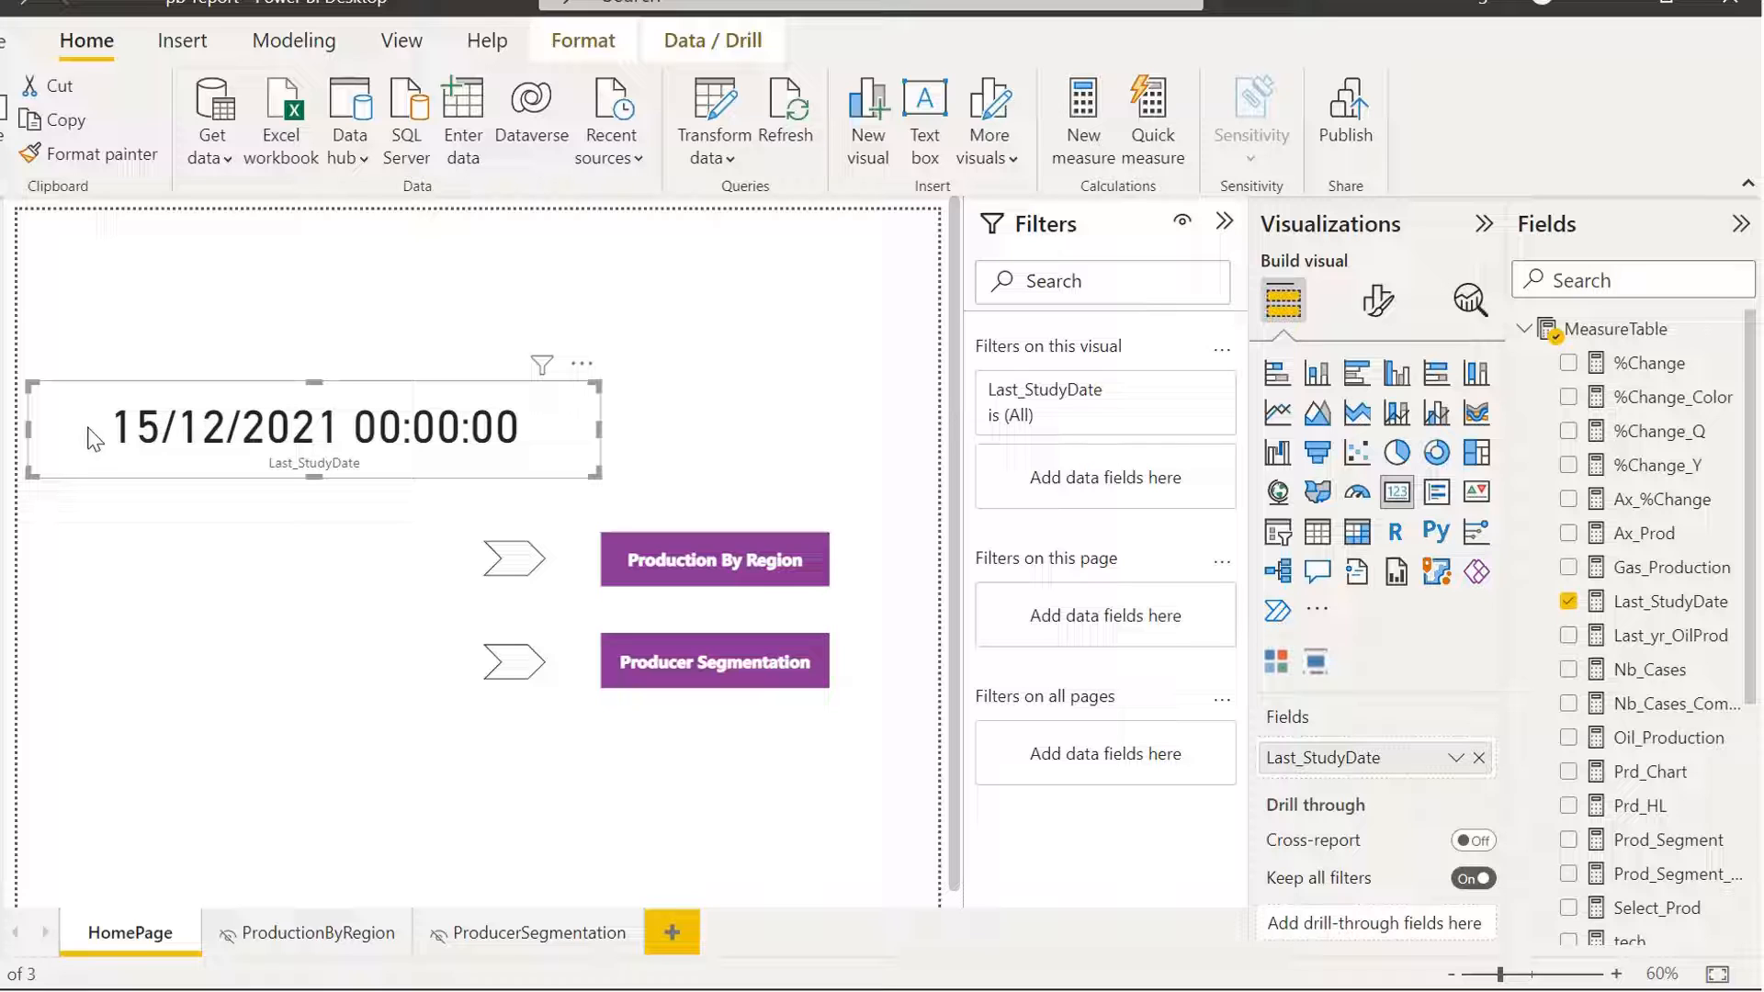
Wrap the Last_StudyDate expression in CONCATENATE with "Latest Study Date" as the first text argument.
left_click(1664, 603)
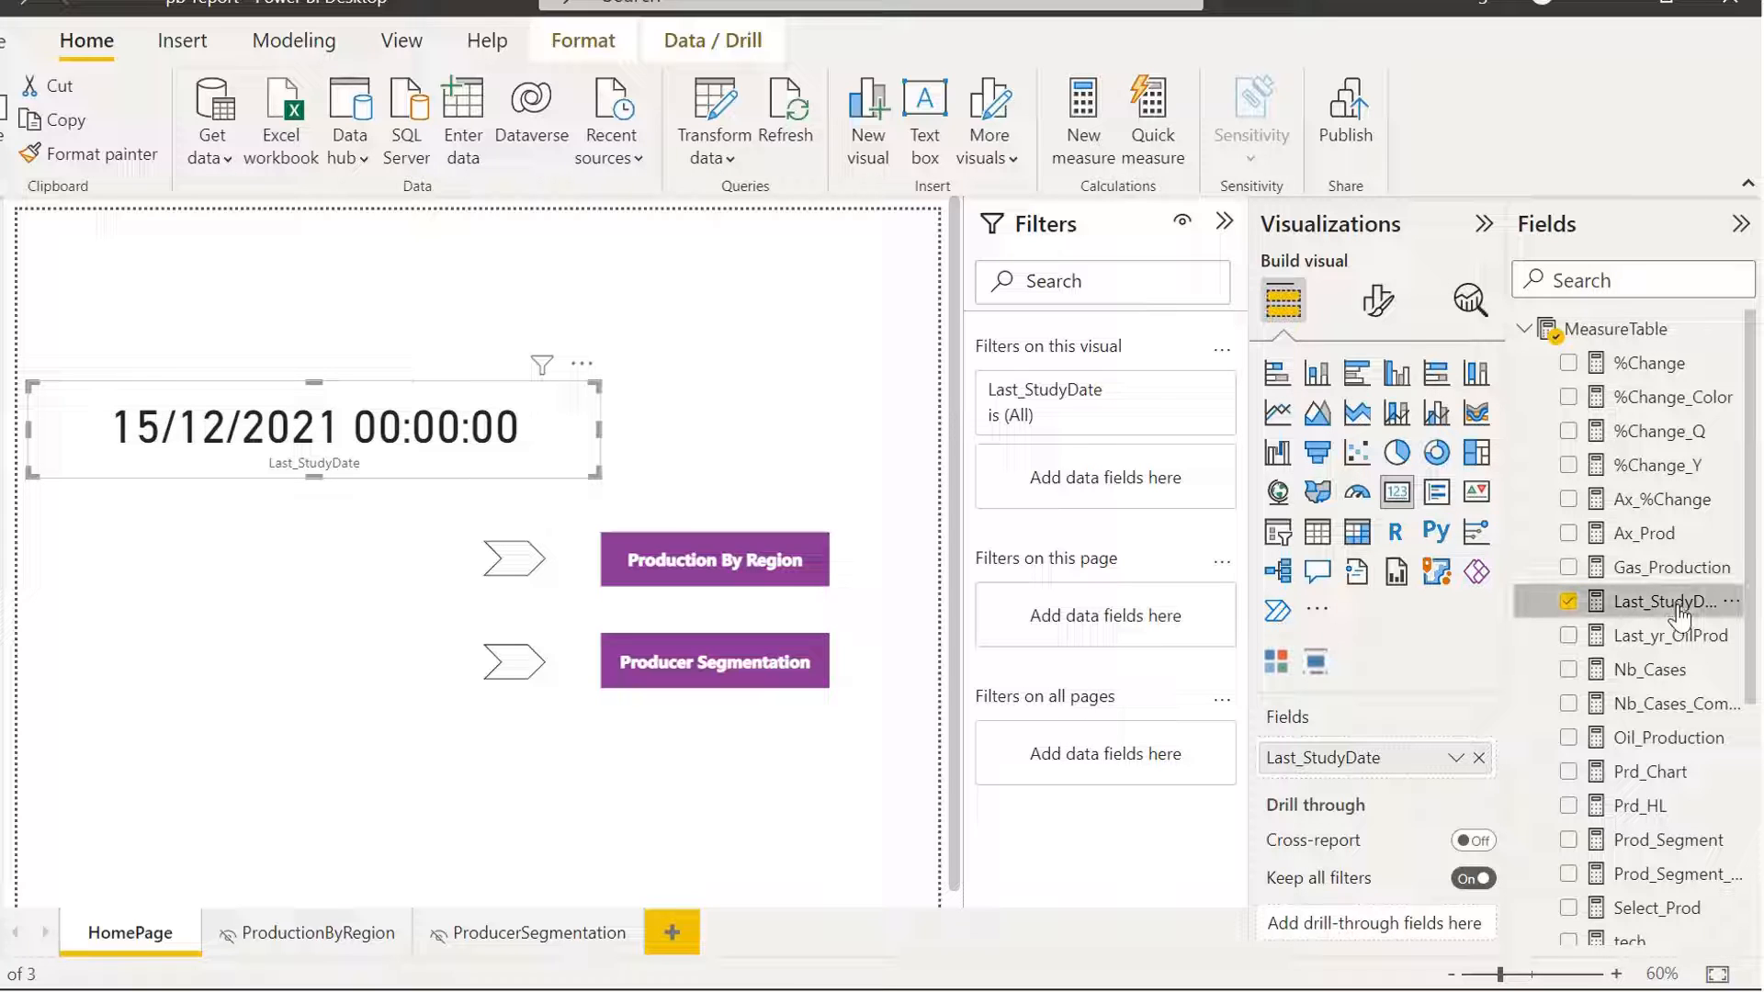
left_click(294, 223)
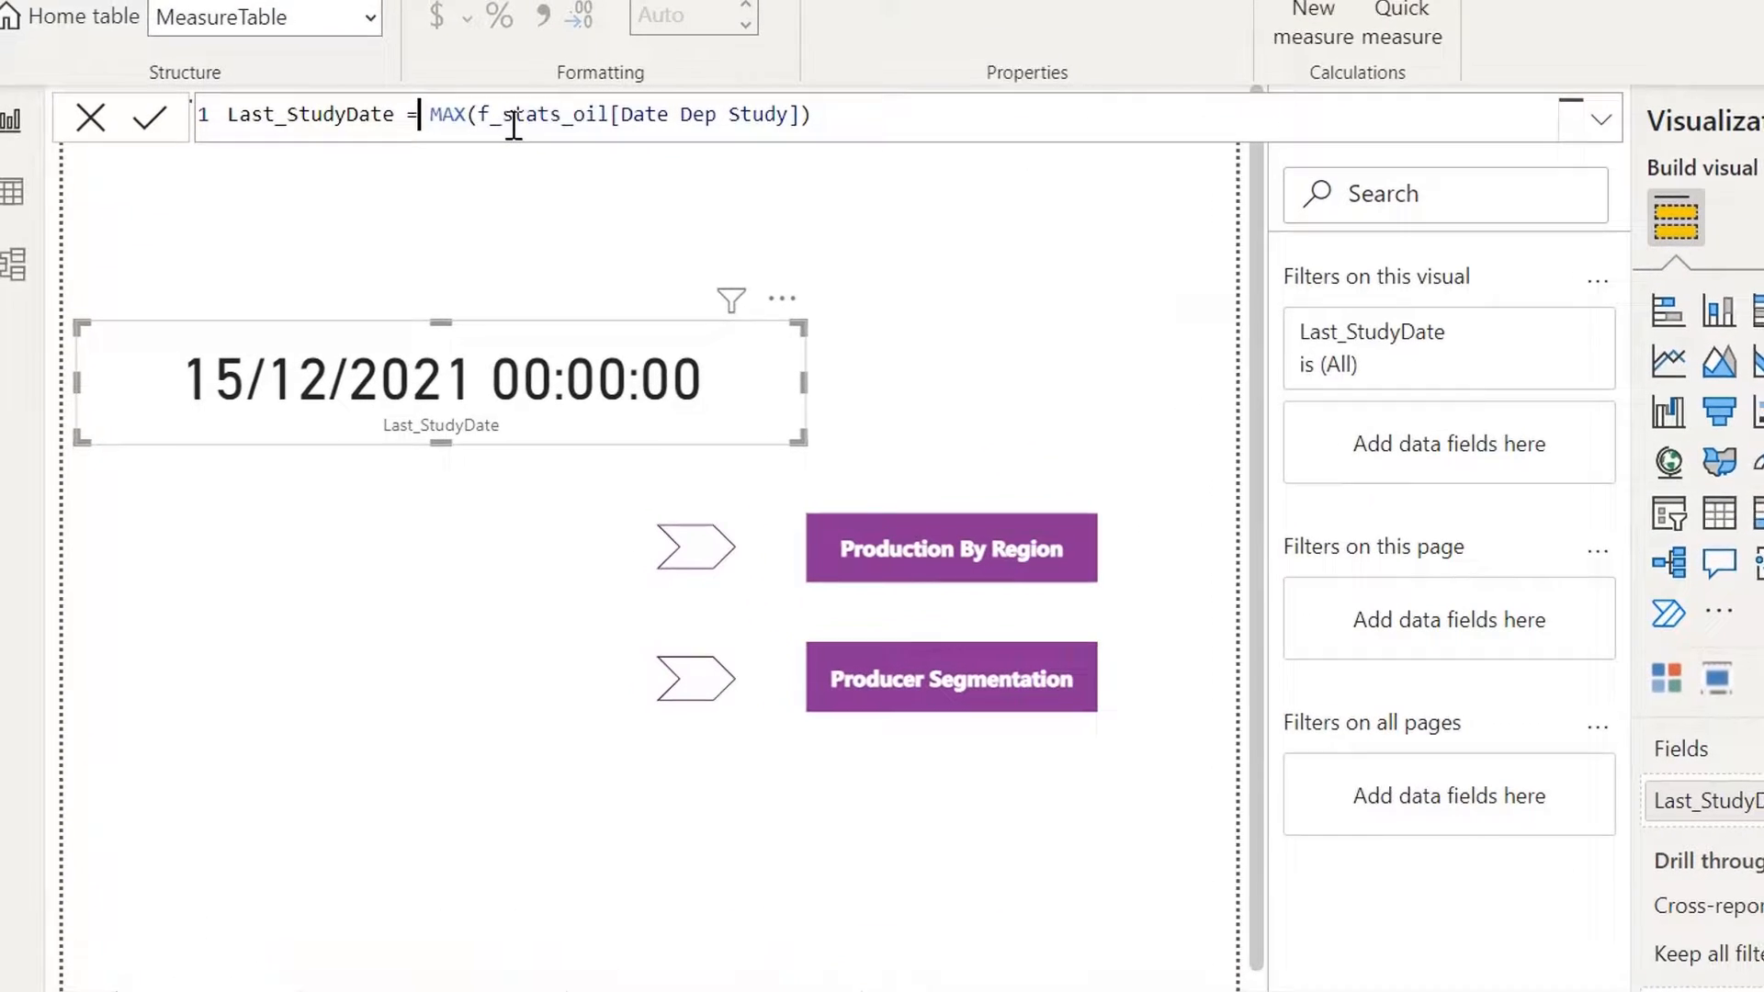
type("con")
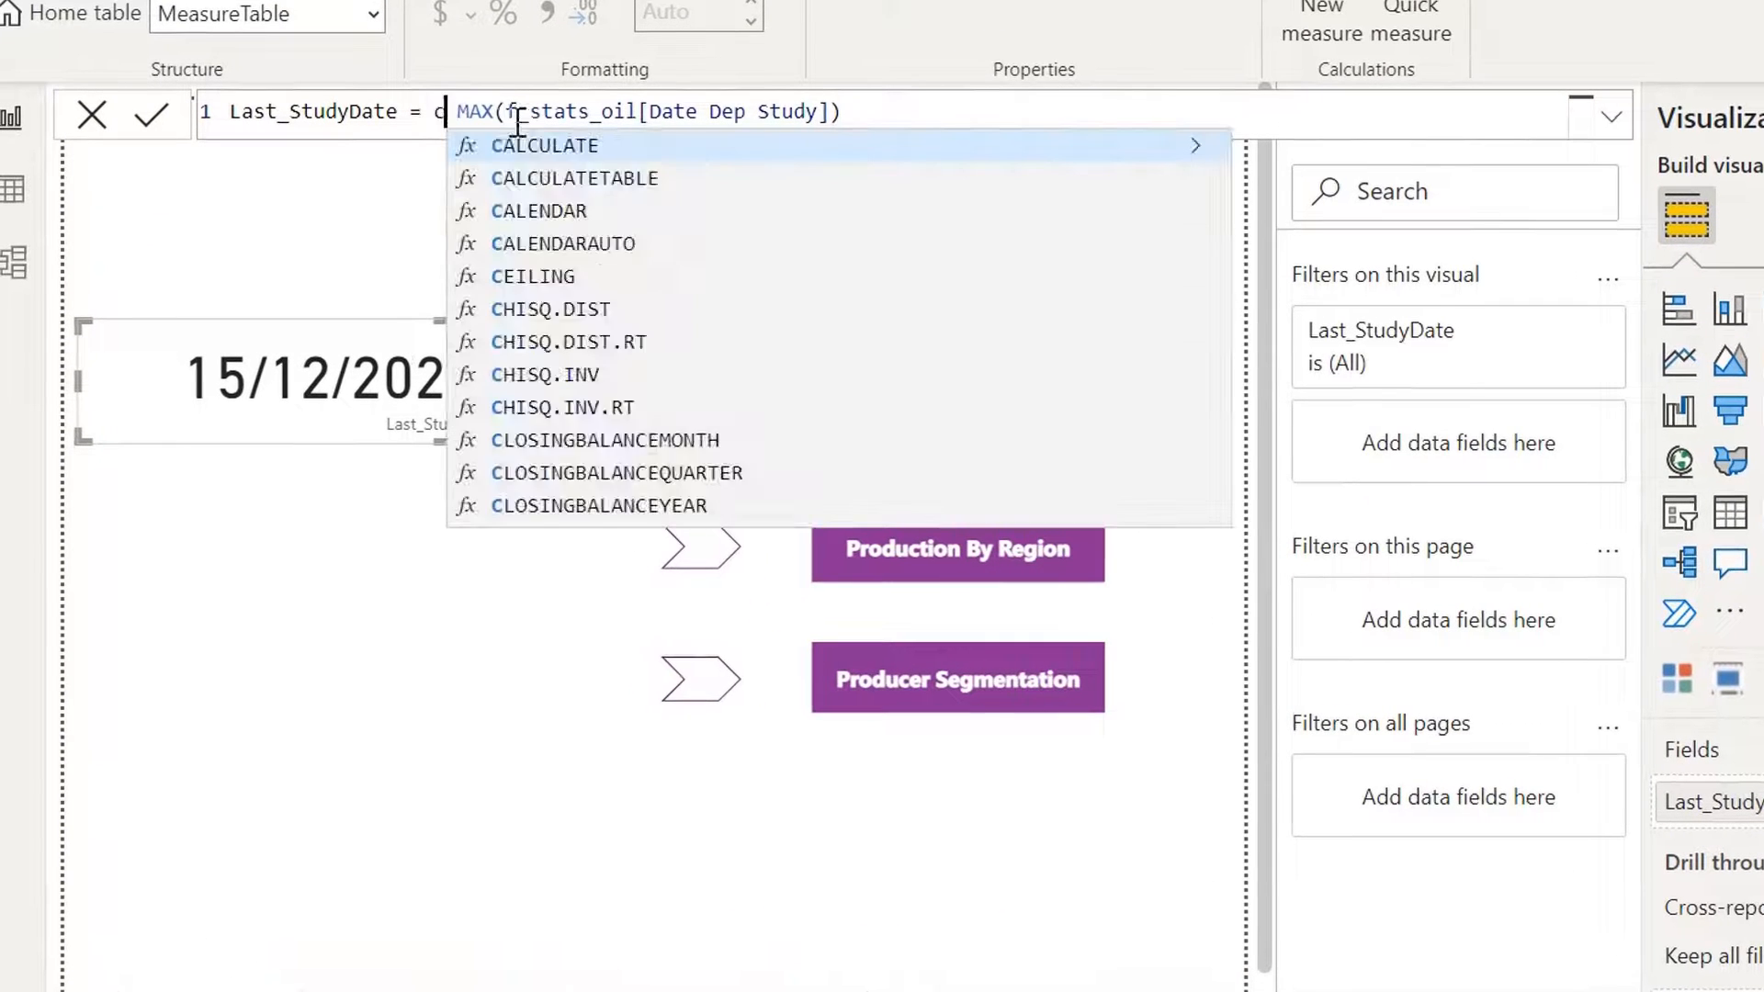
type("c")
key("Tab")
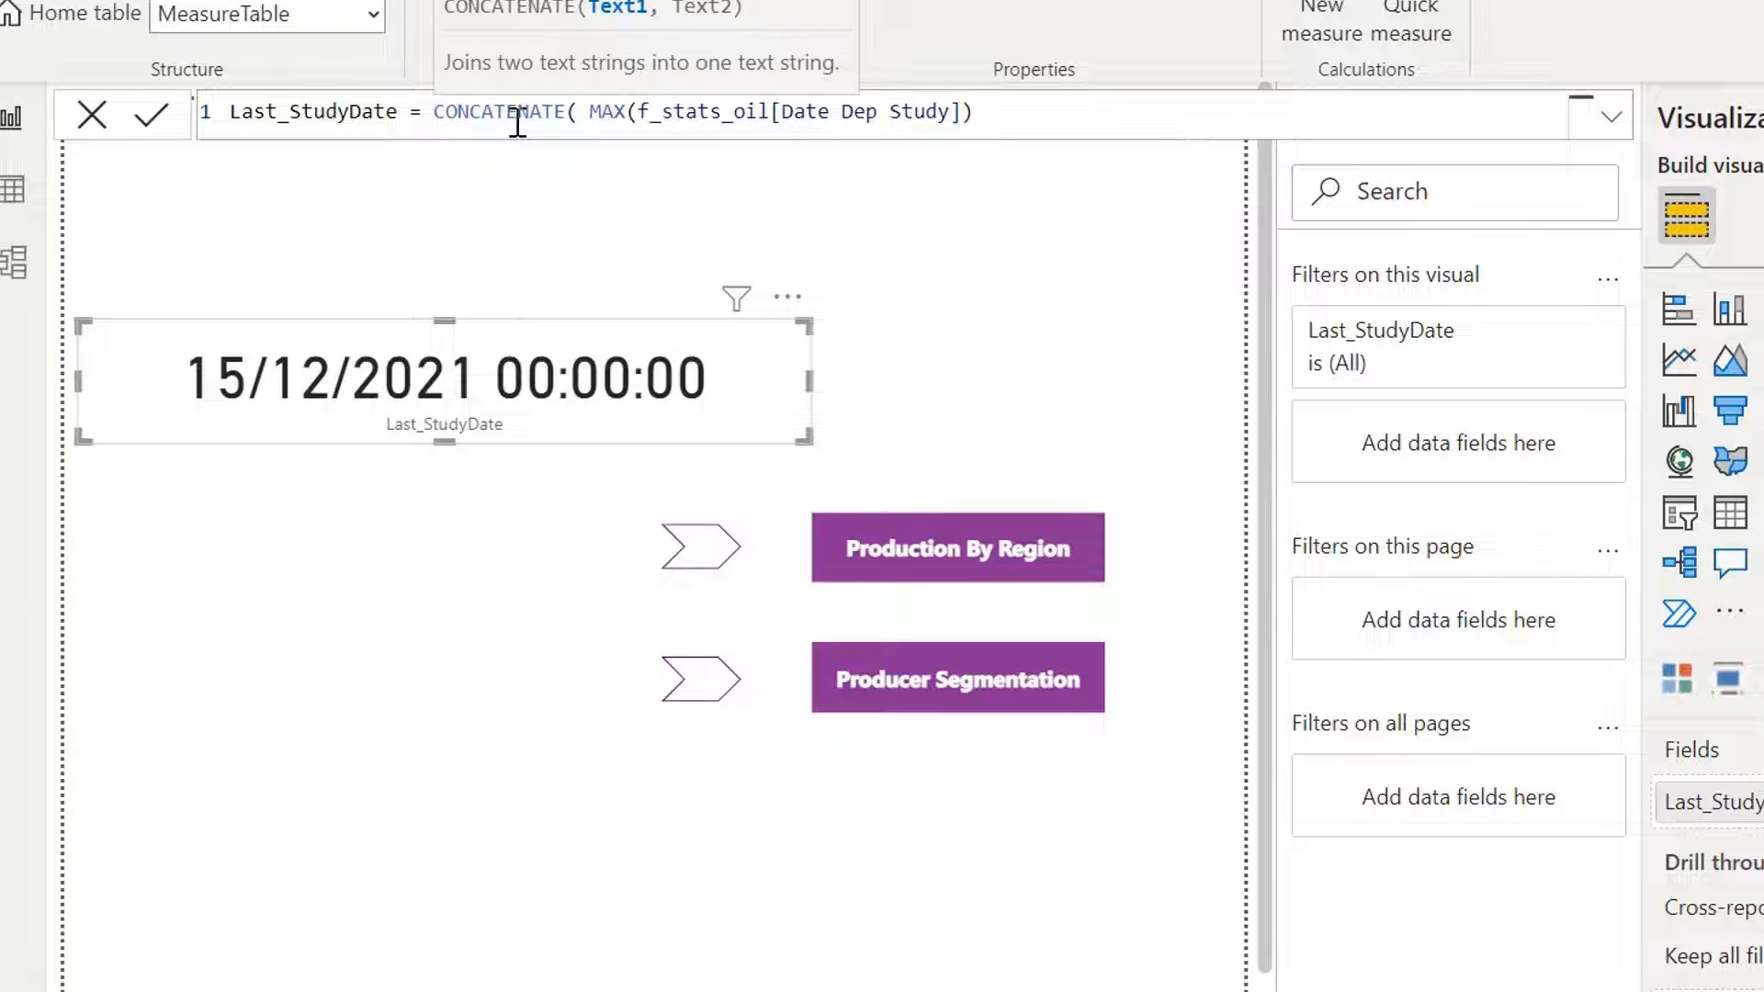
type("\"La")
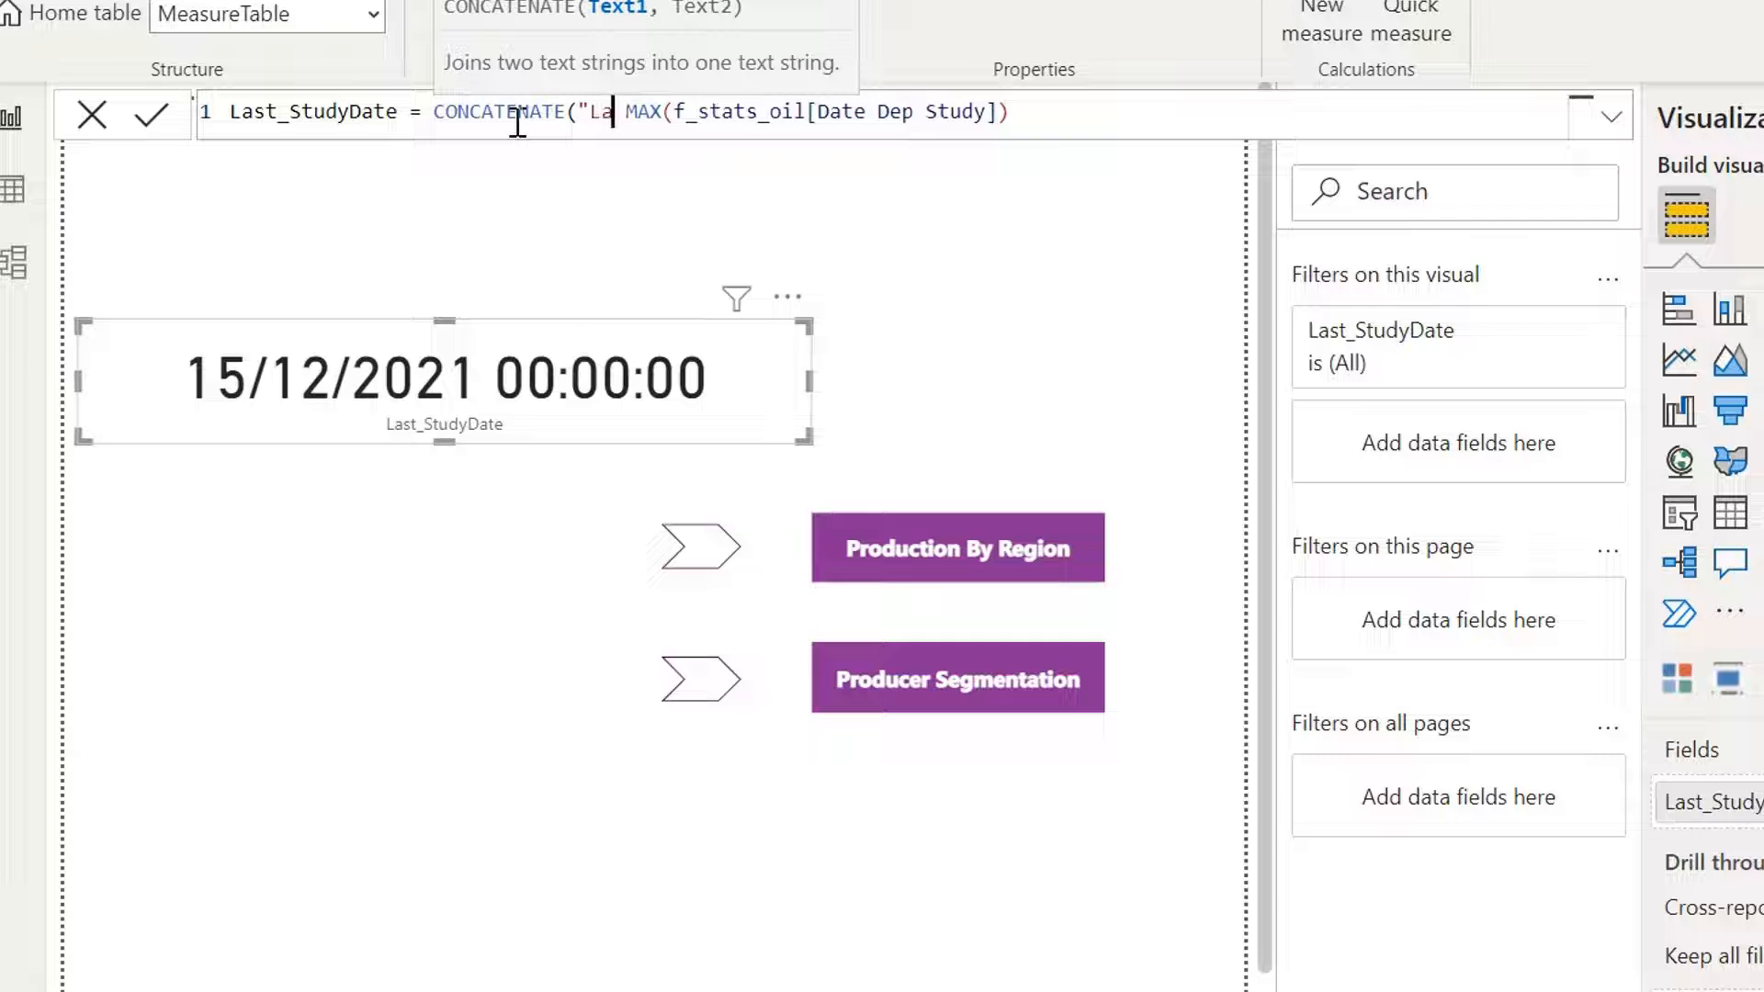
type("test ")
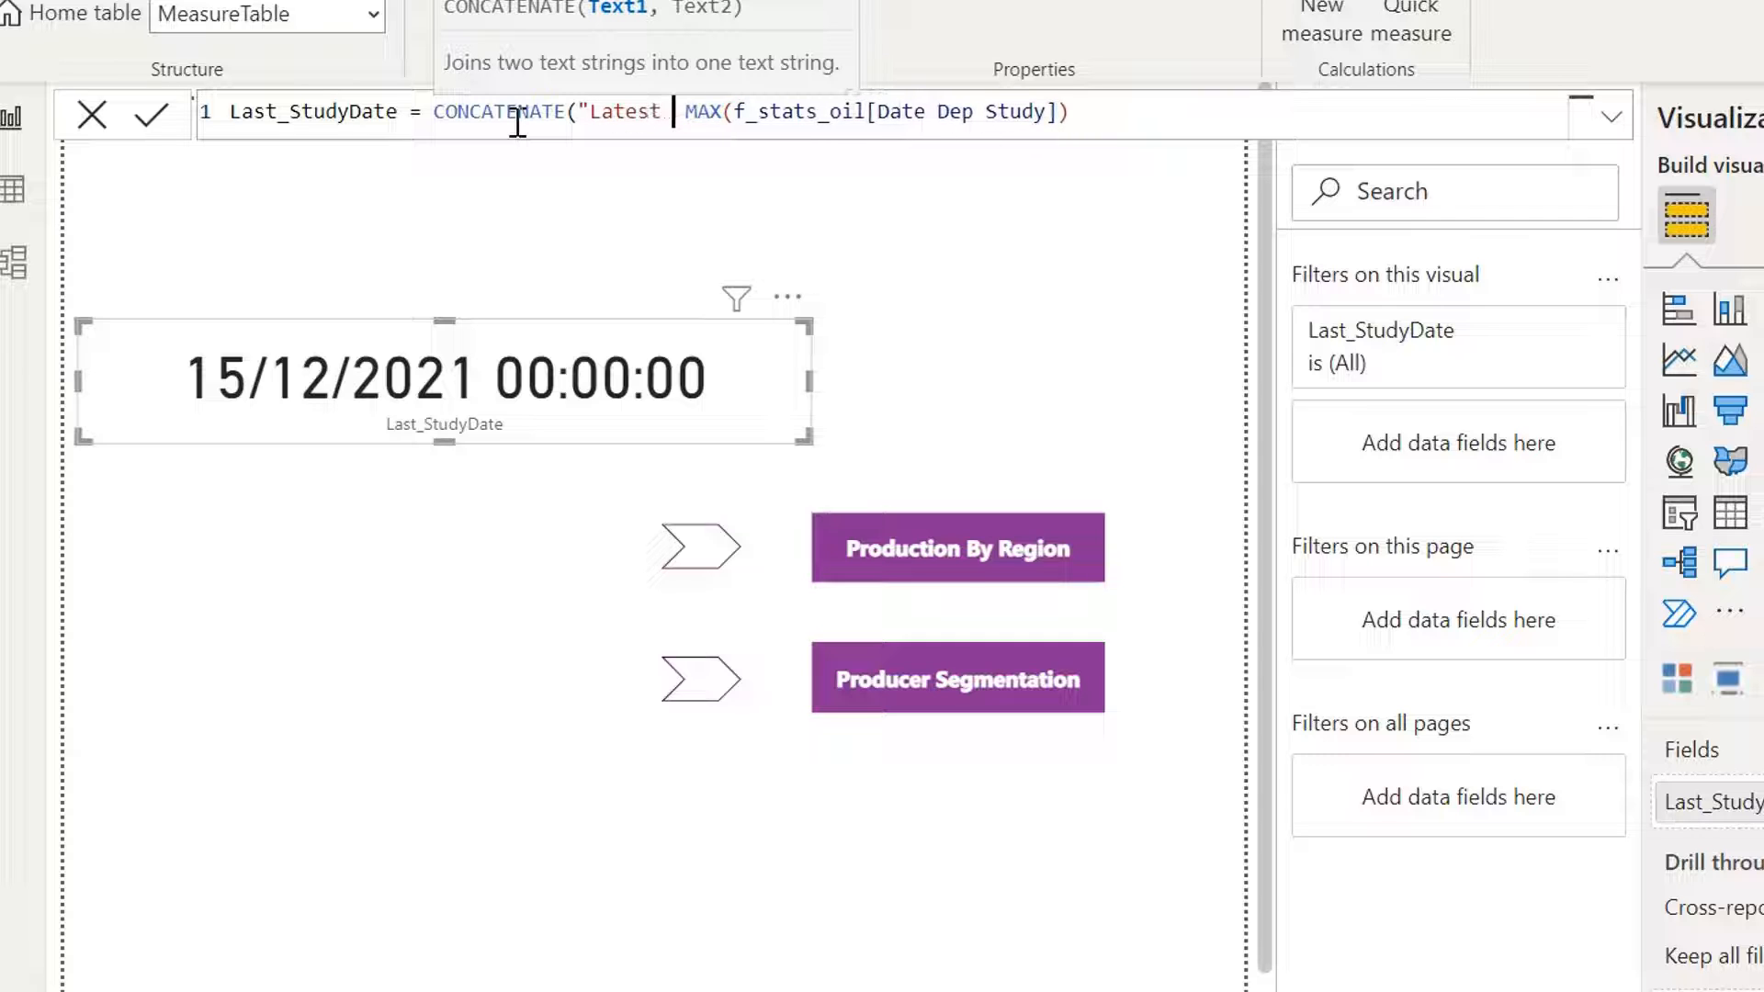
type("Study Dat")
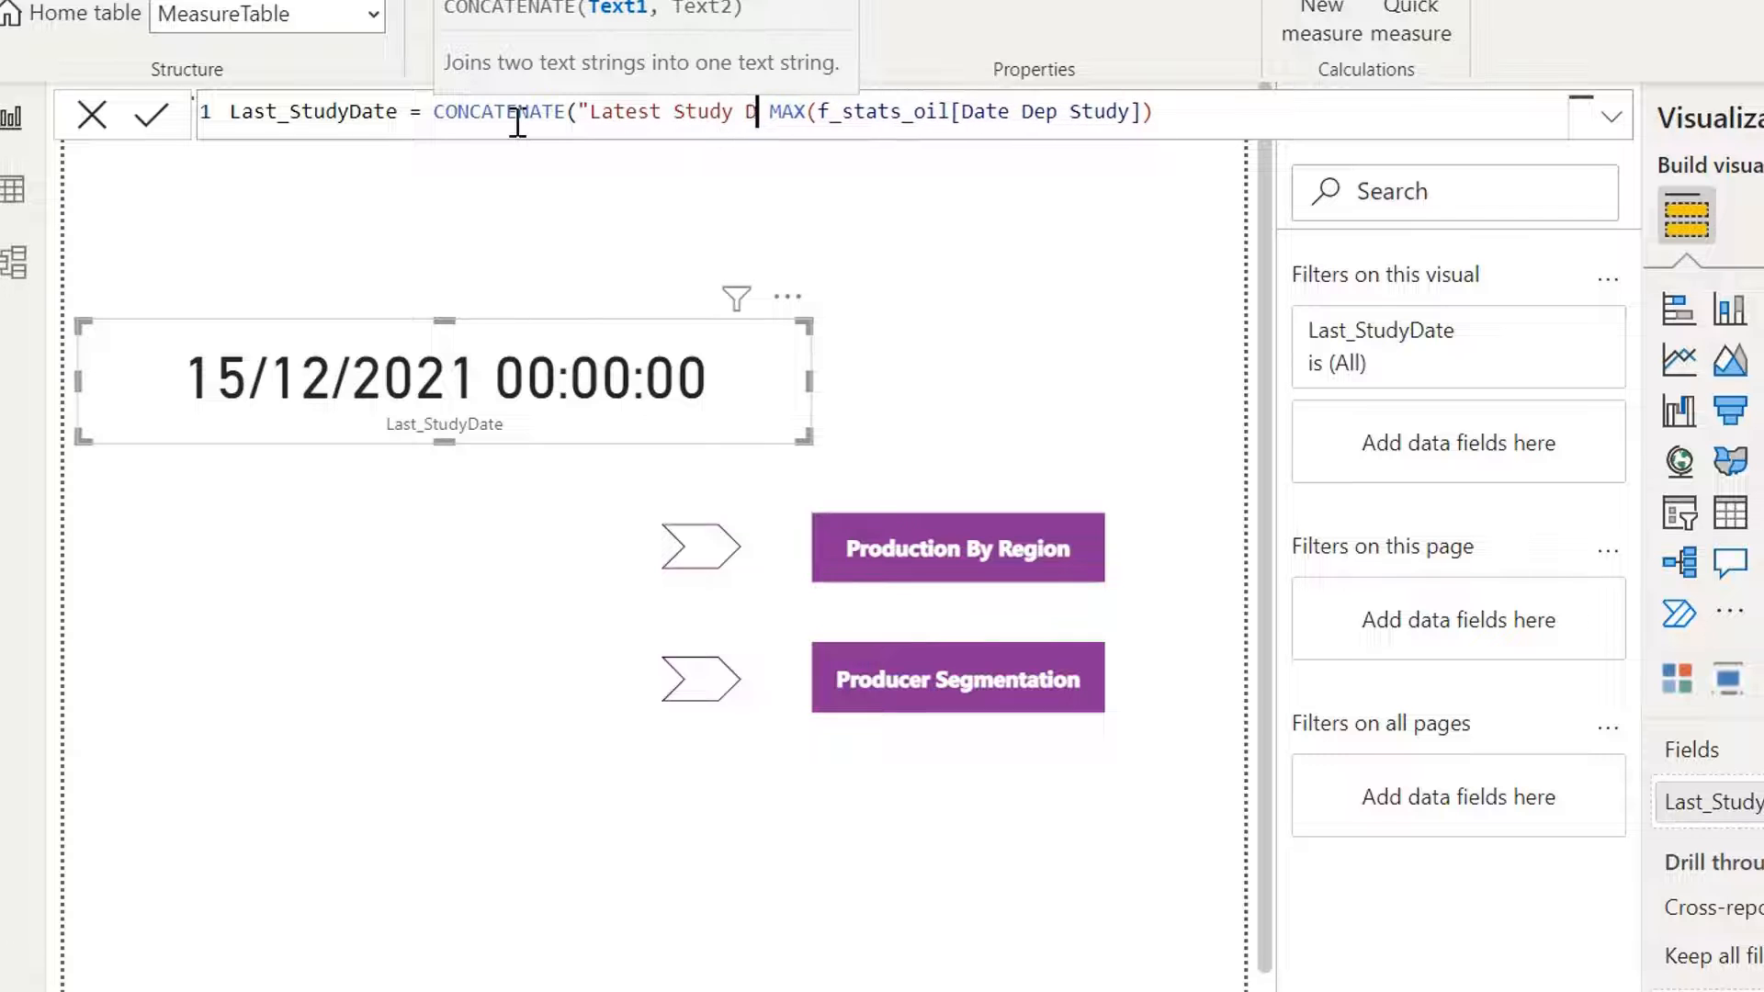
type("e\"")
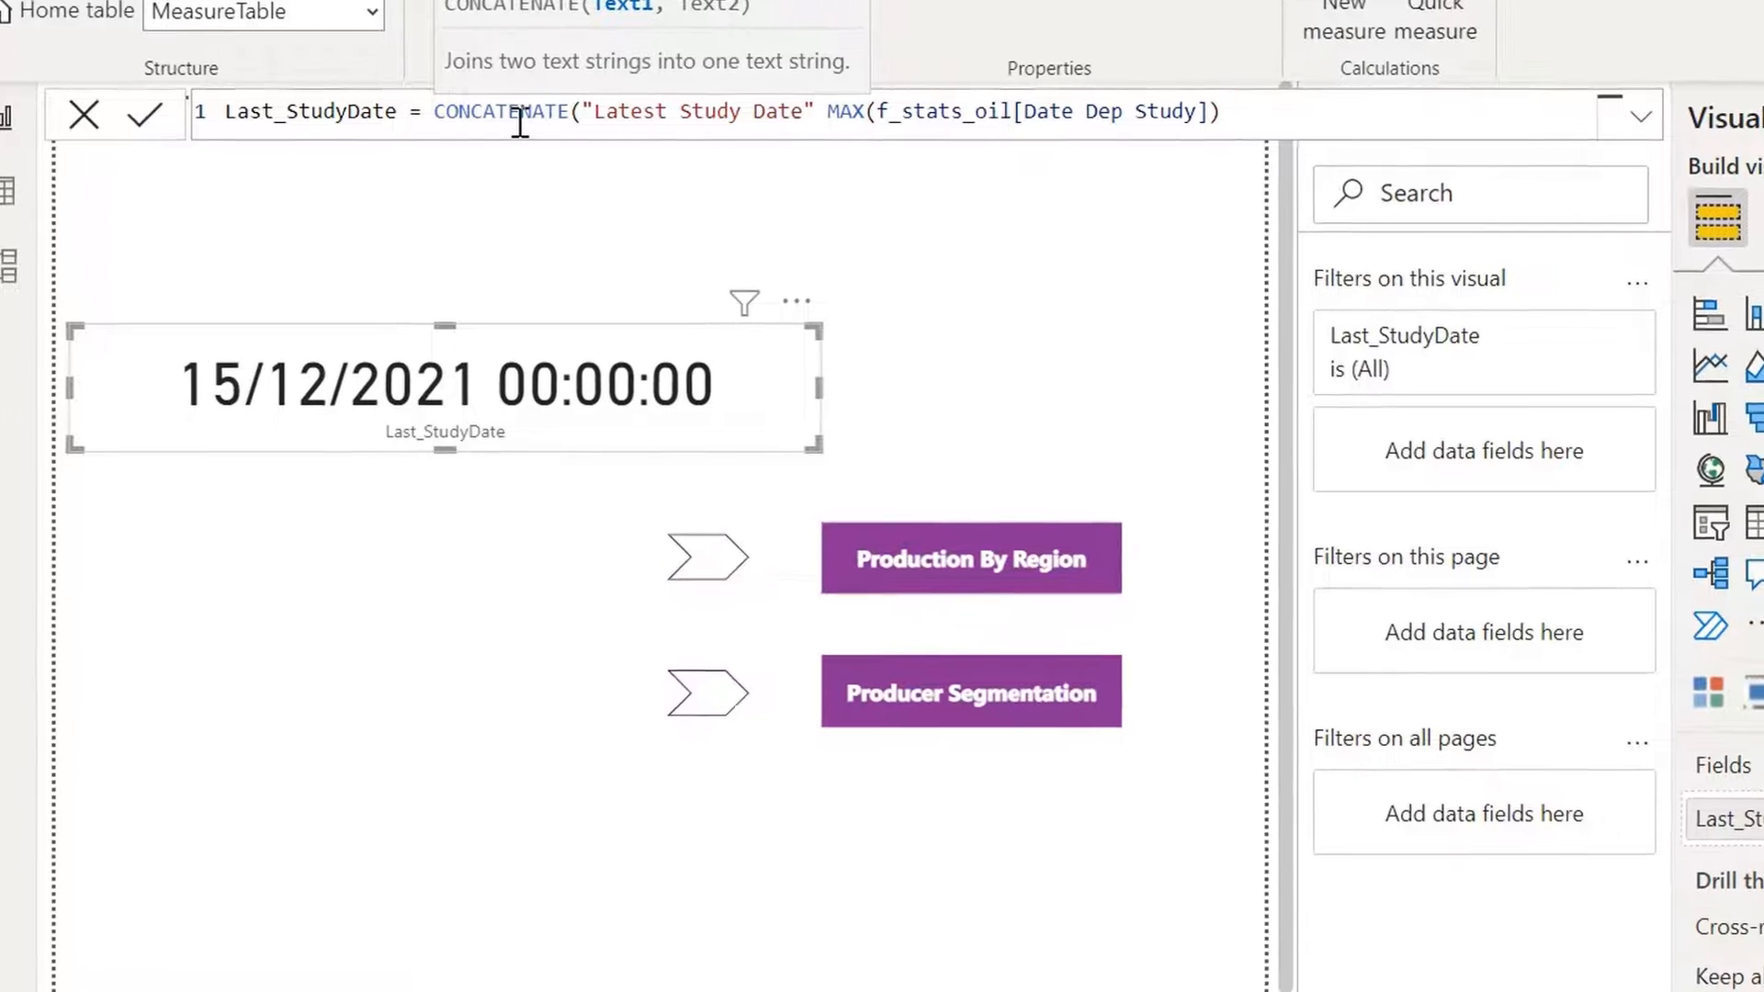
type(",")
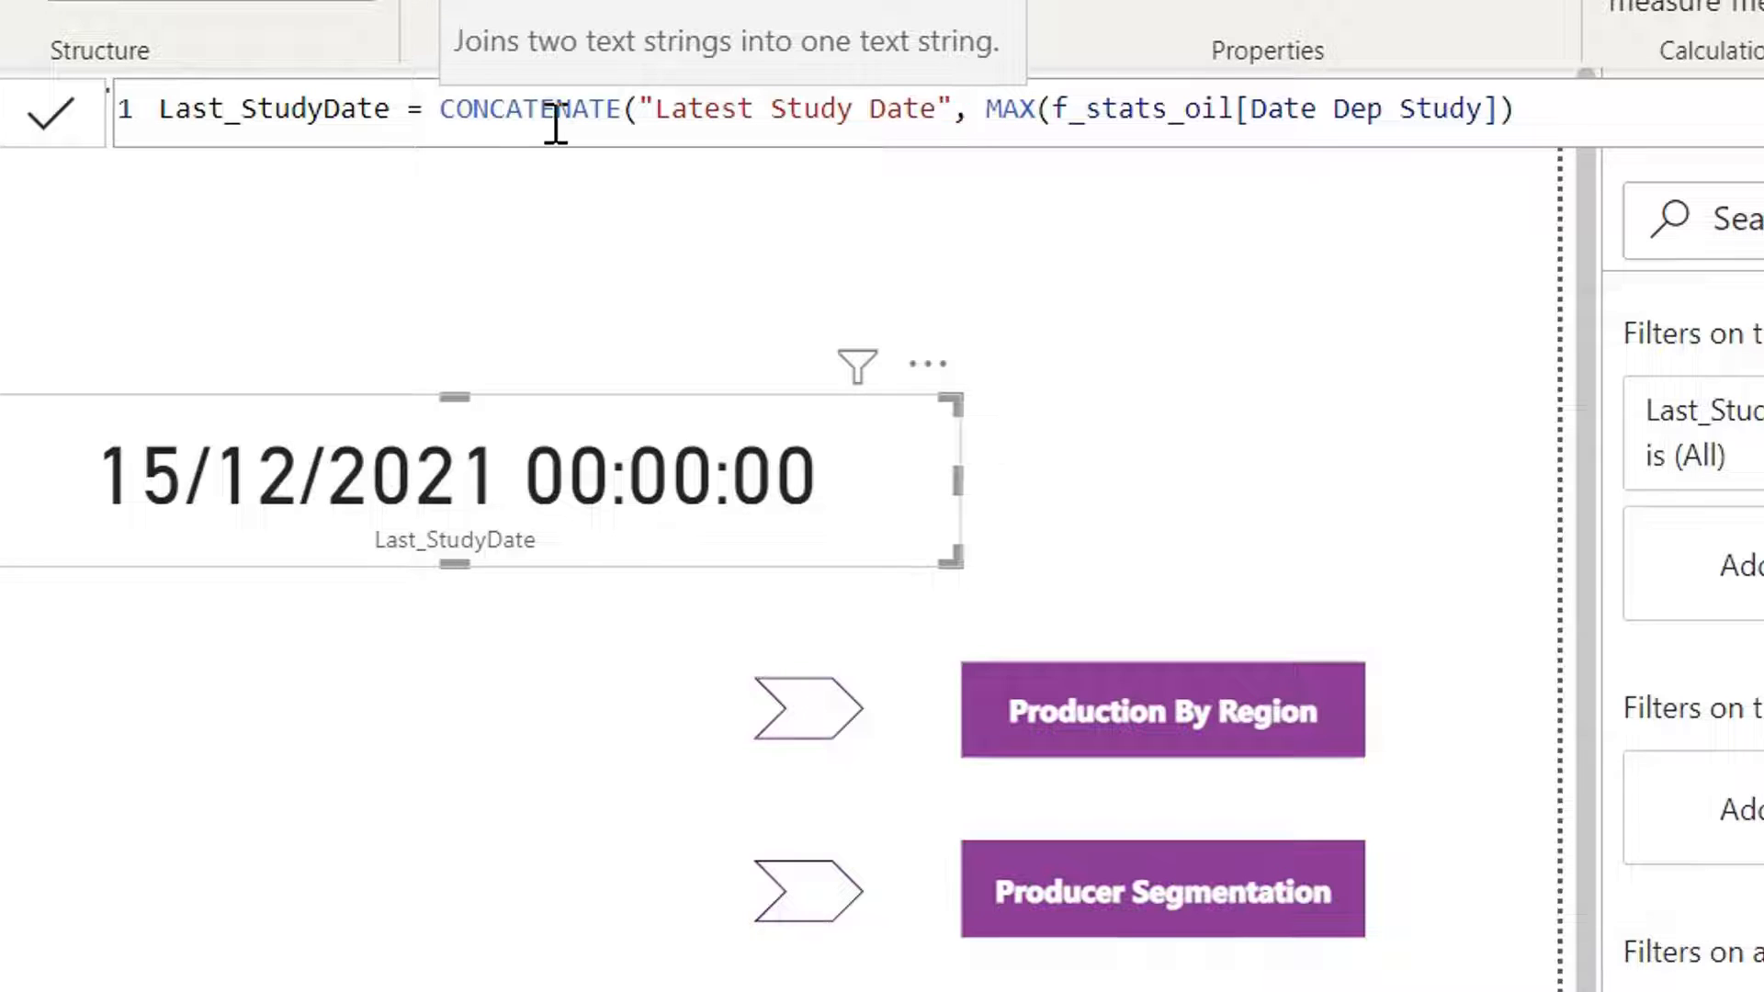
Wrap the MAX expression in FORMAT with "DD/MM/YYYY", add a trailing space to the "Latest Study Date" text, and commit the measure.
type("format")
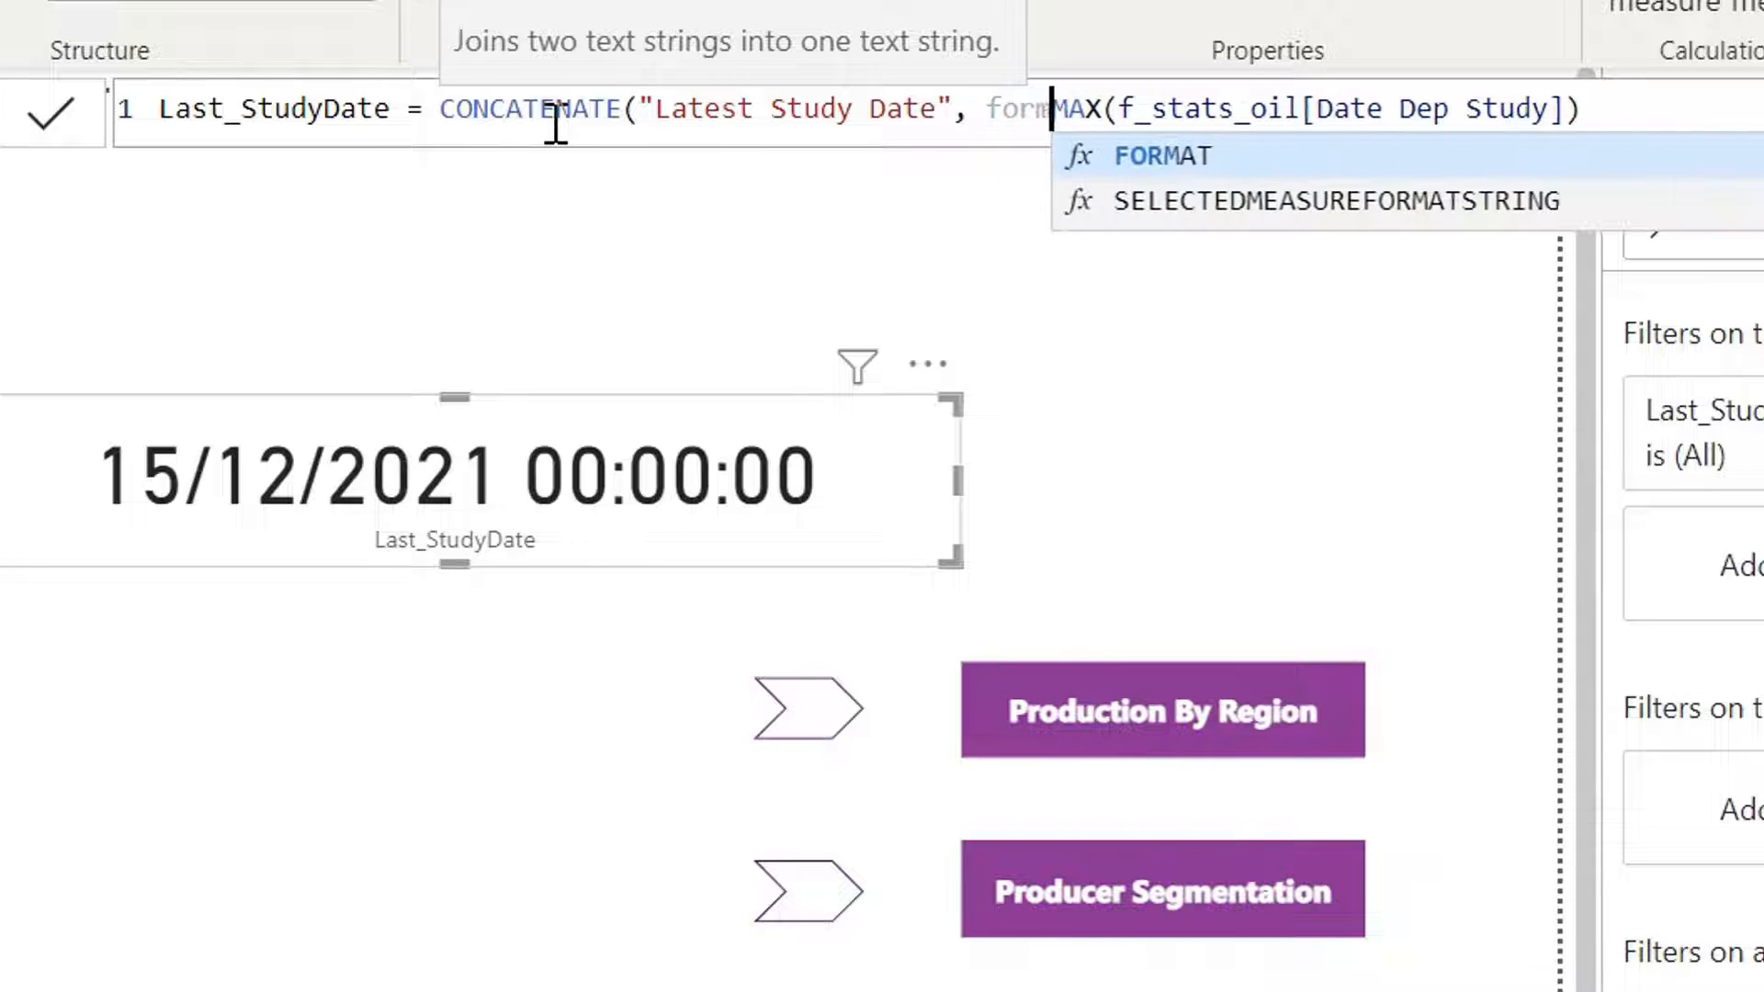
key("Tab")
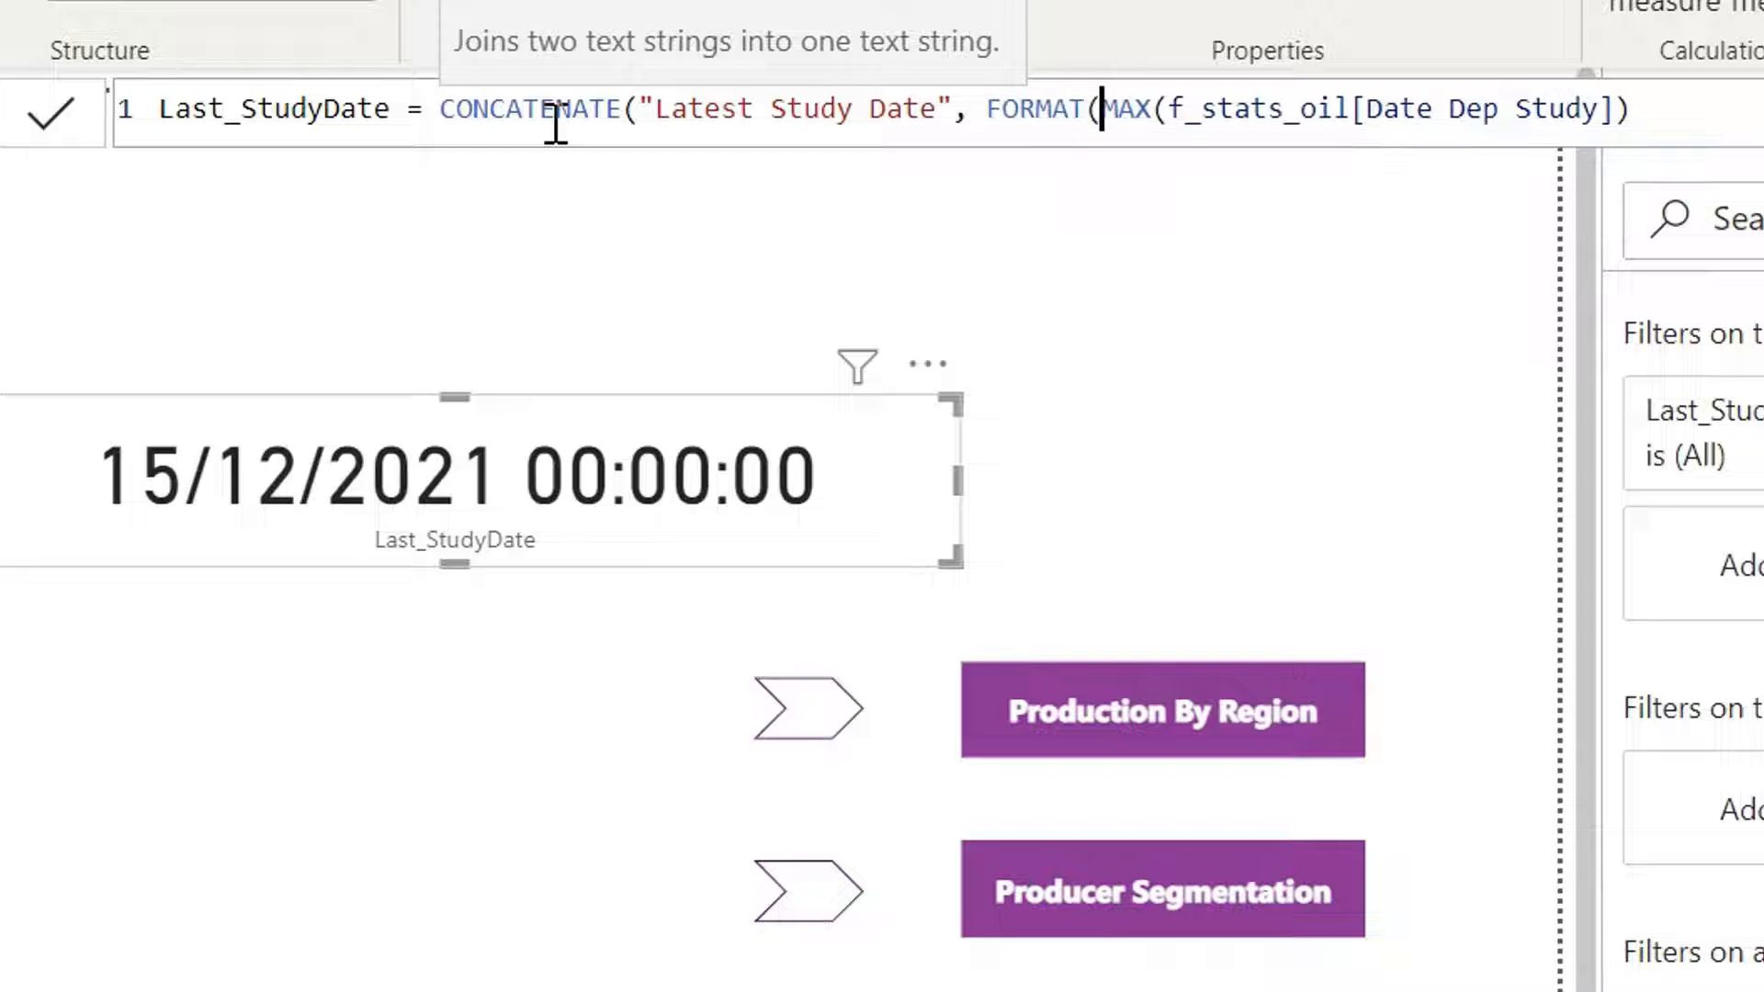
left_click(1640, 109)
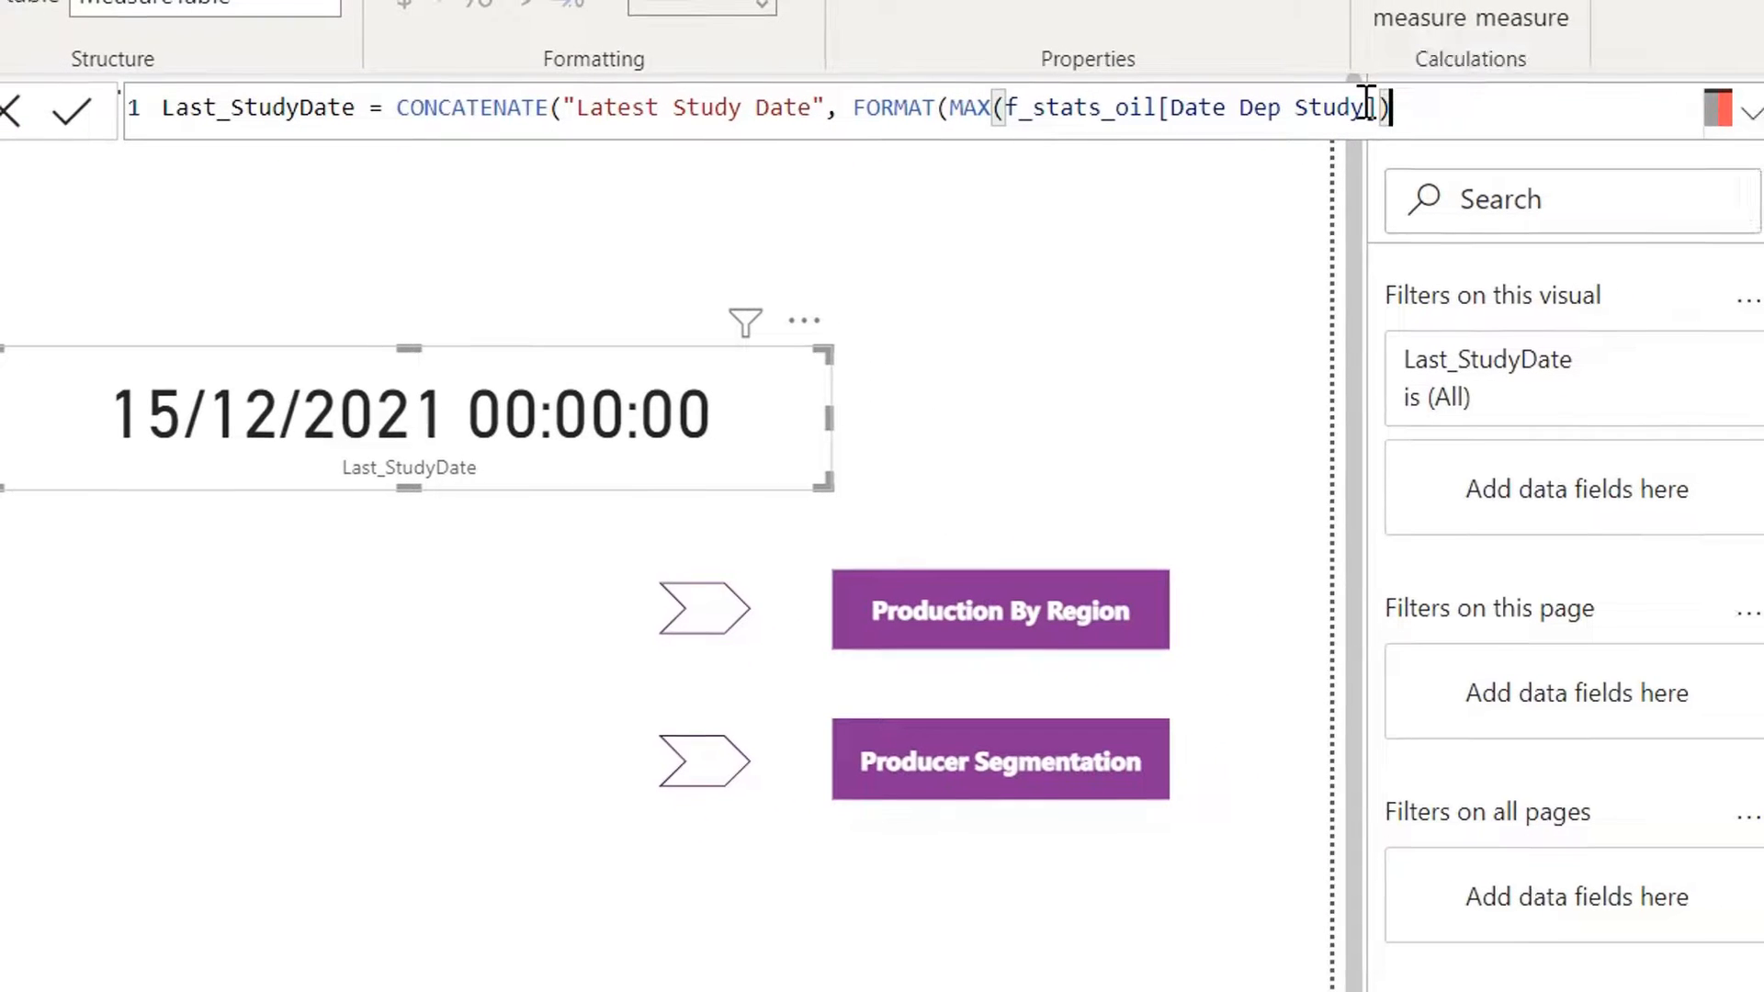
type(",\"DD")
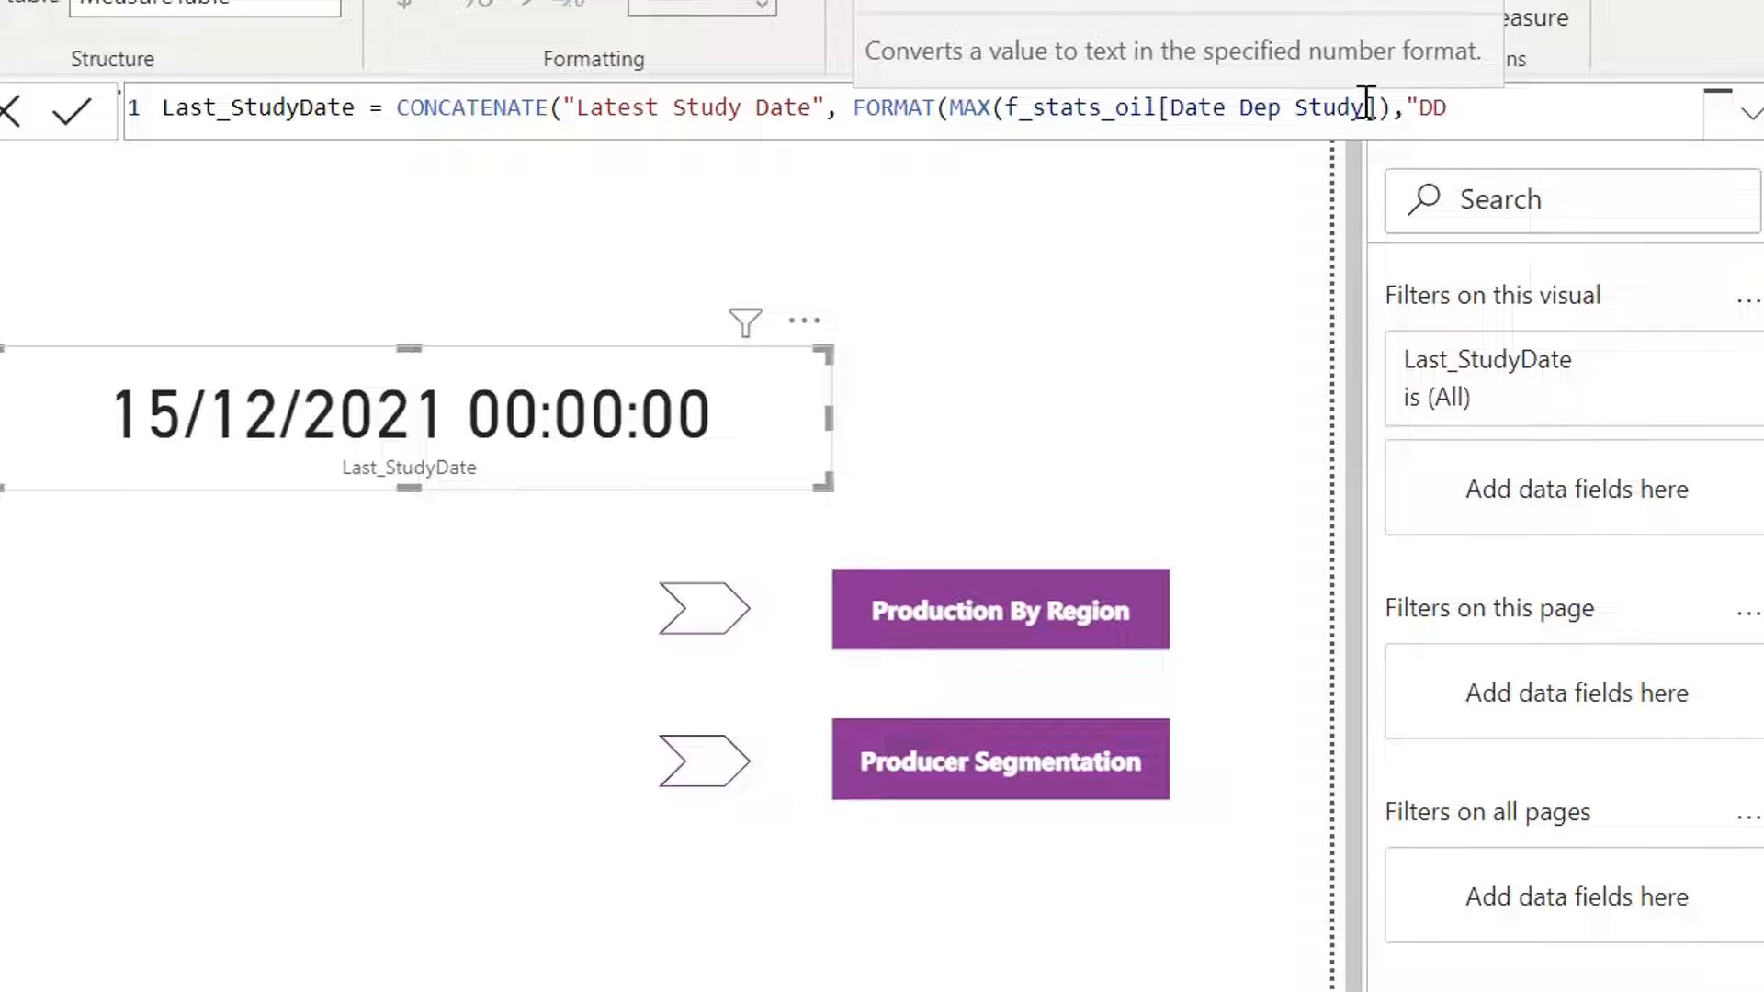
type("/MM/YYY")
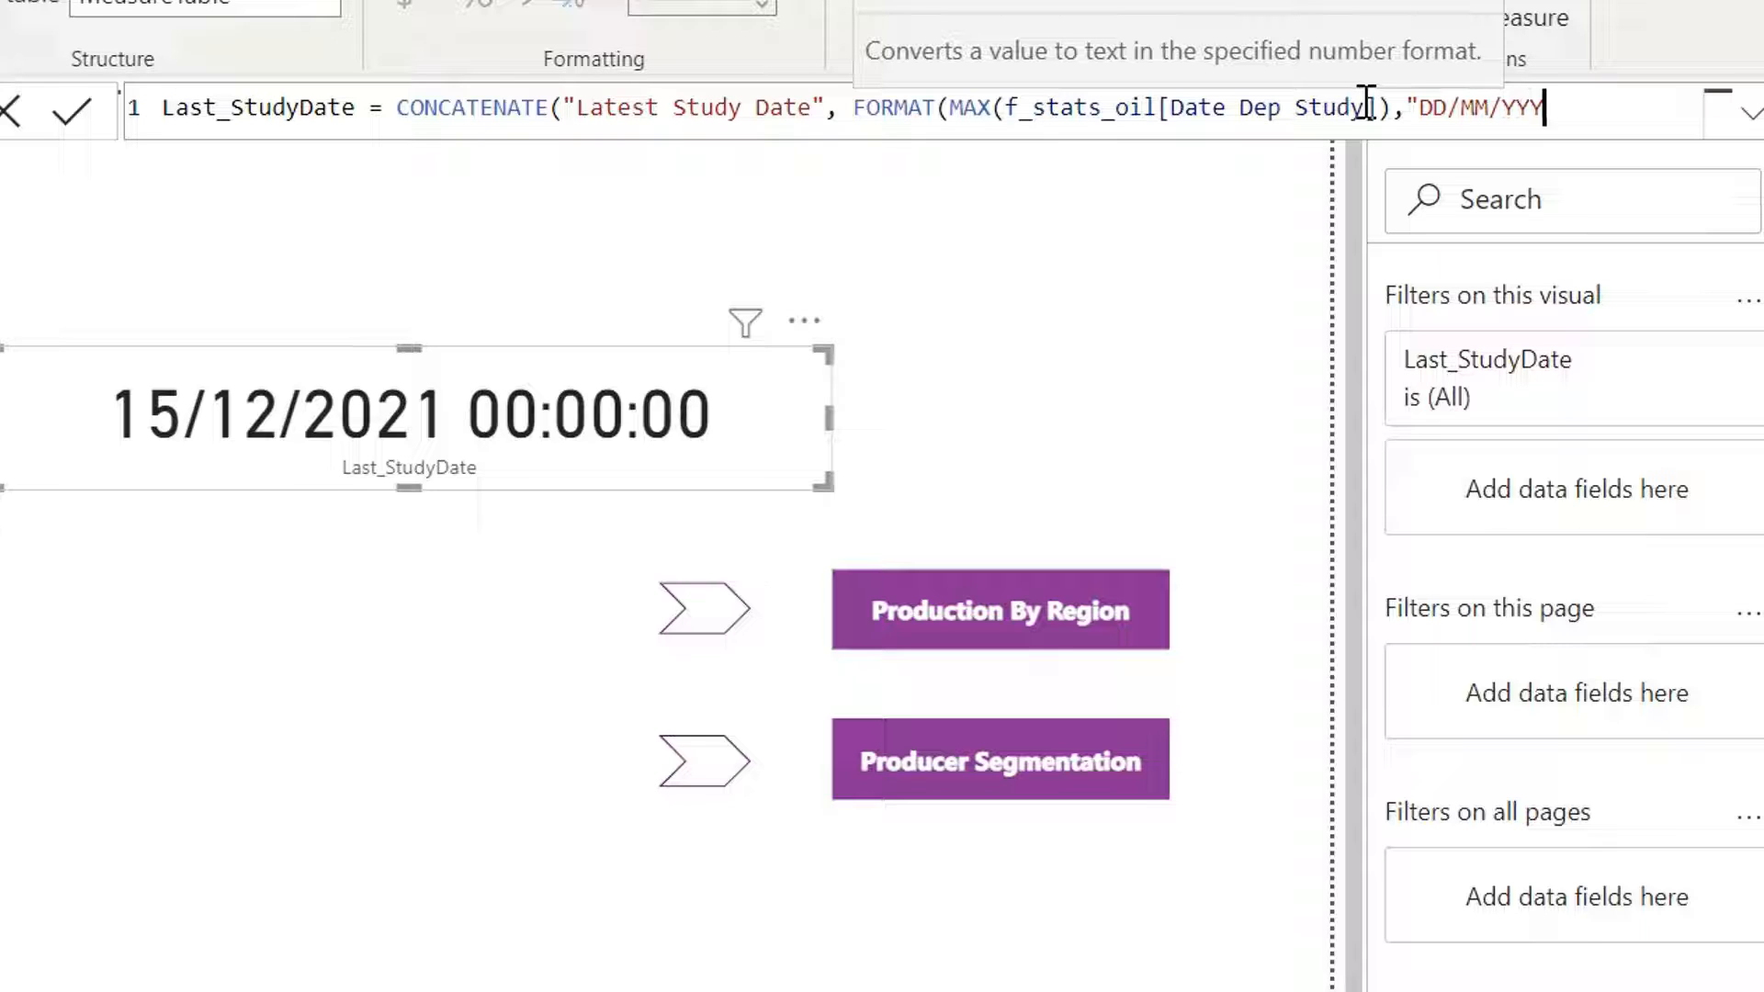
type("))")
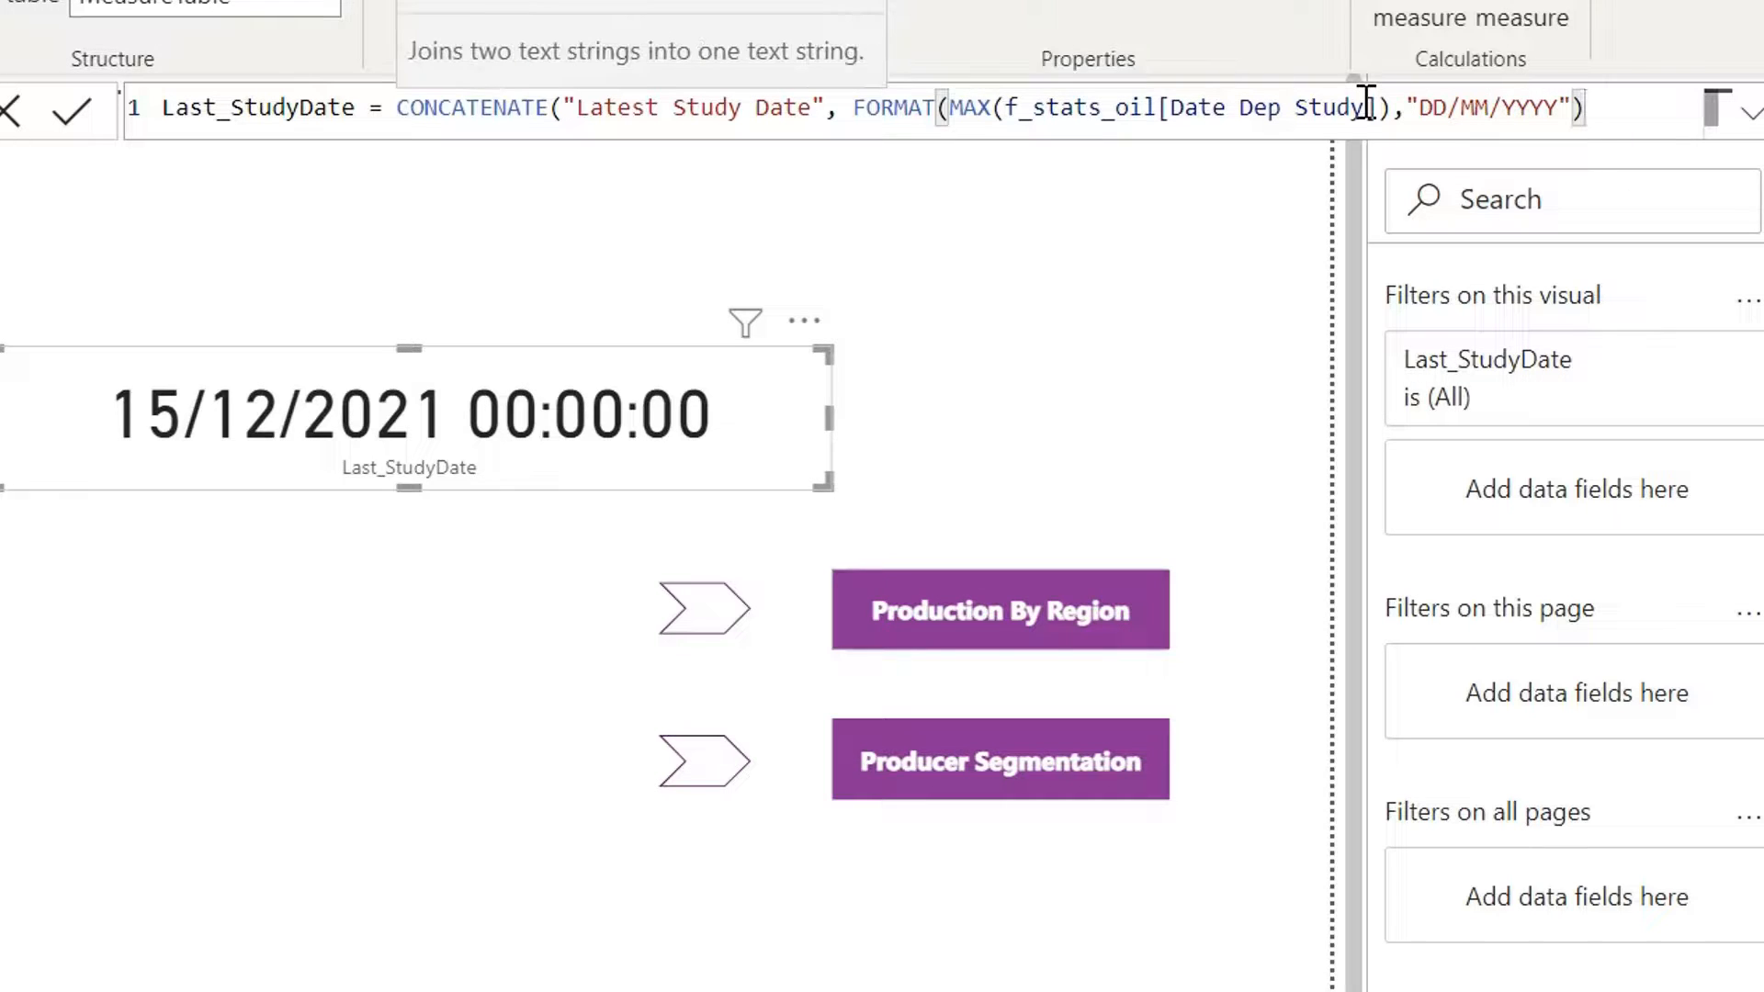
left_click(813, 112)
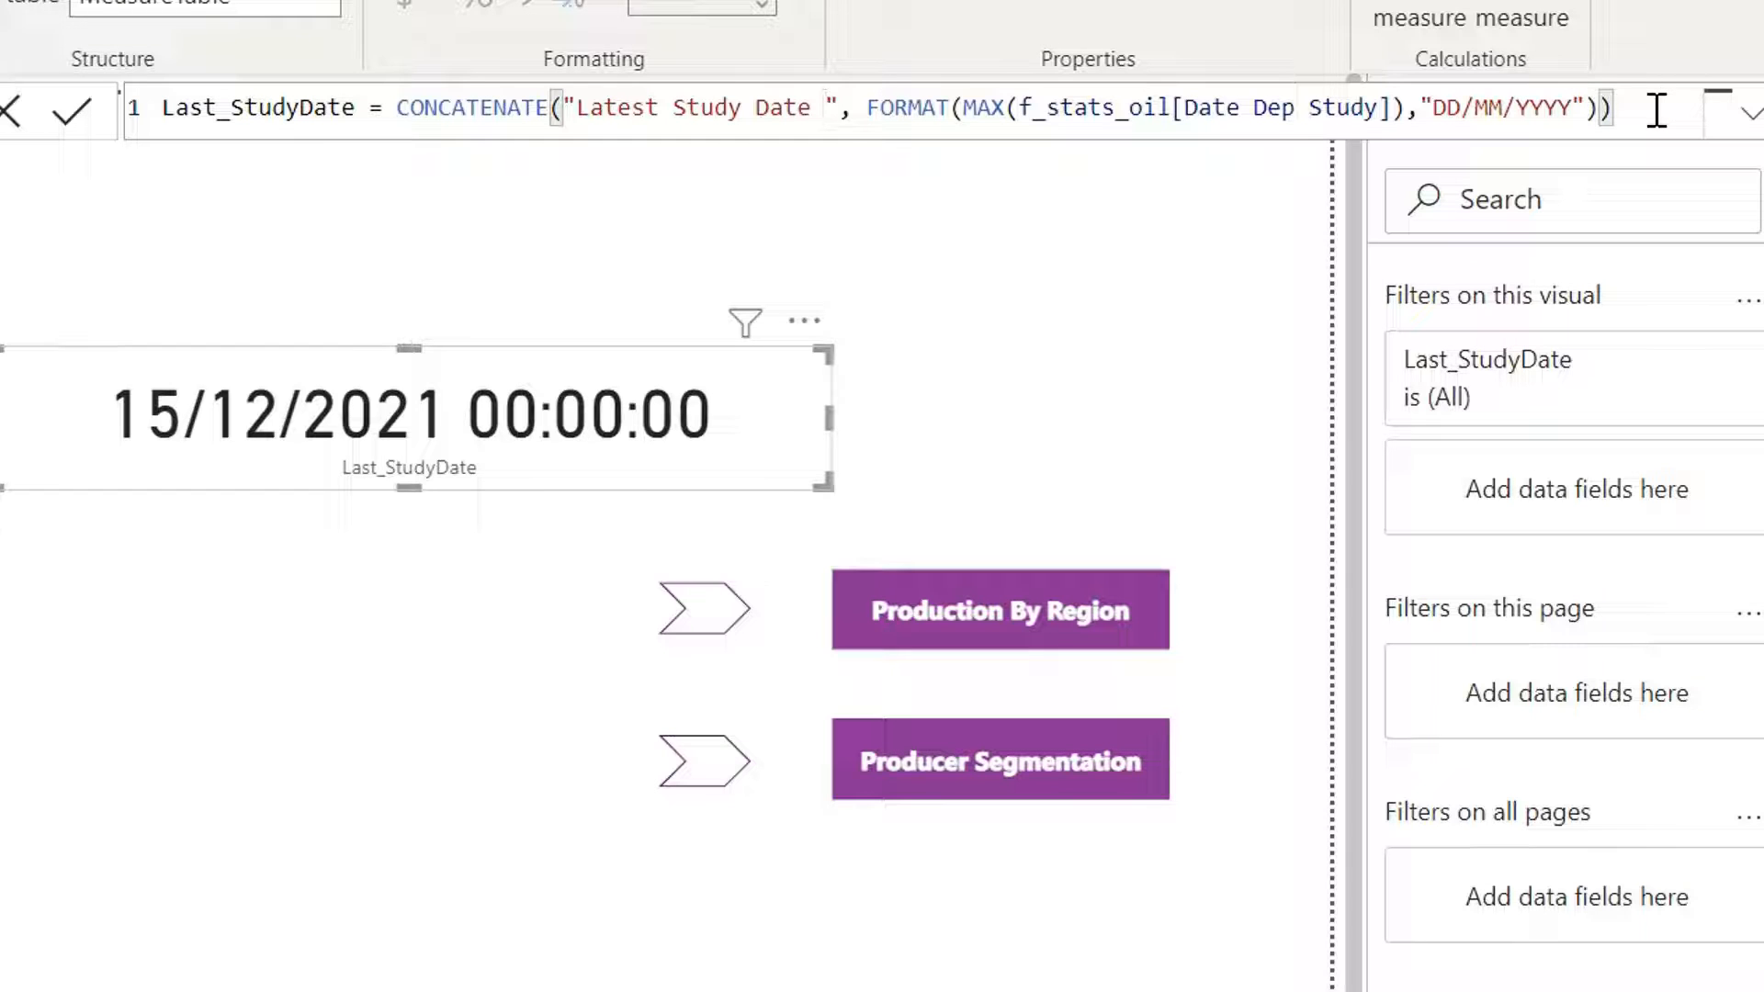
key("Return")
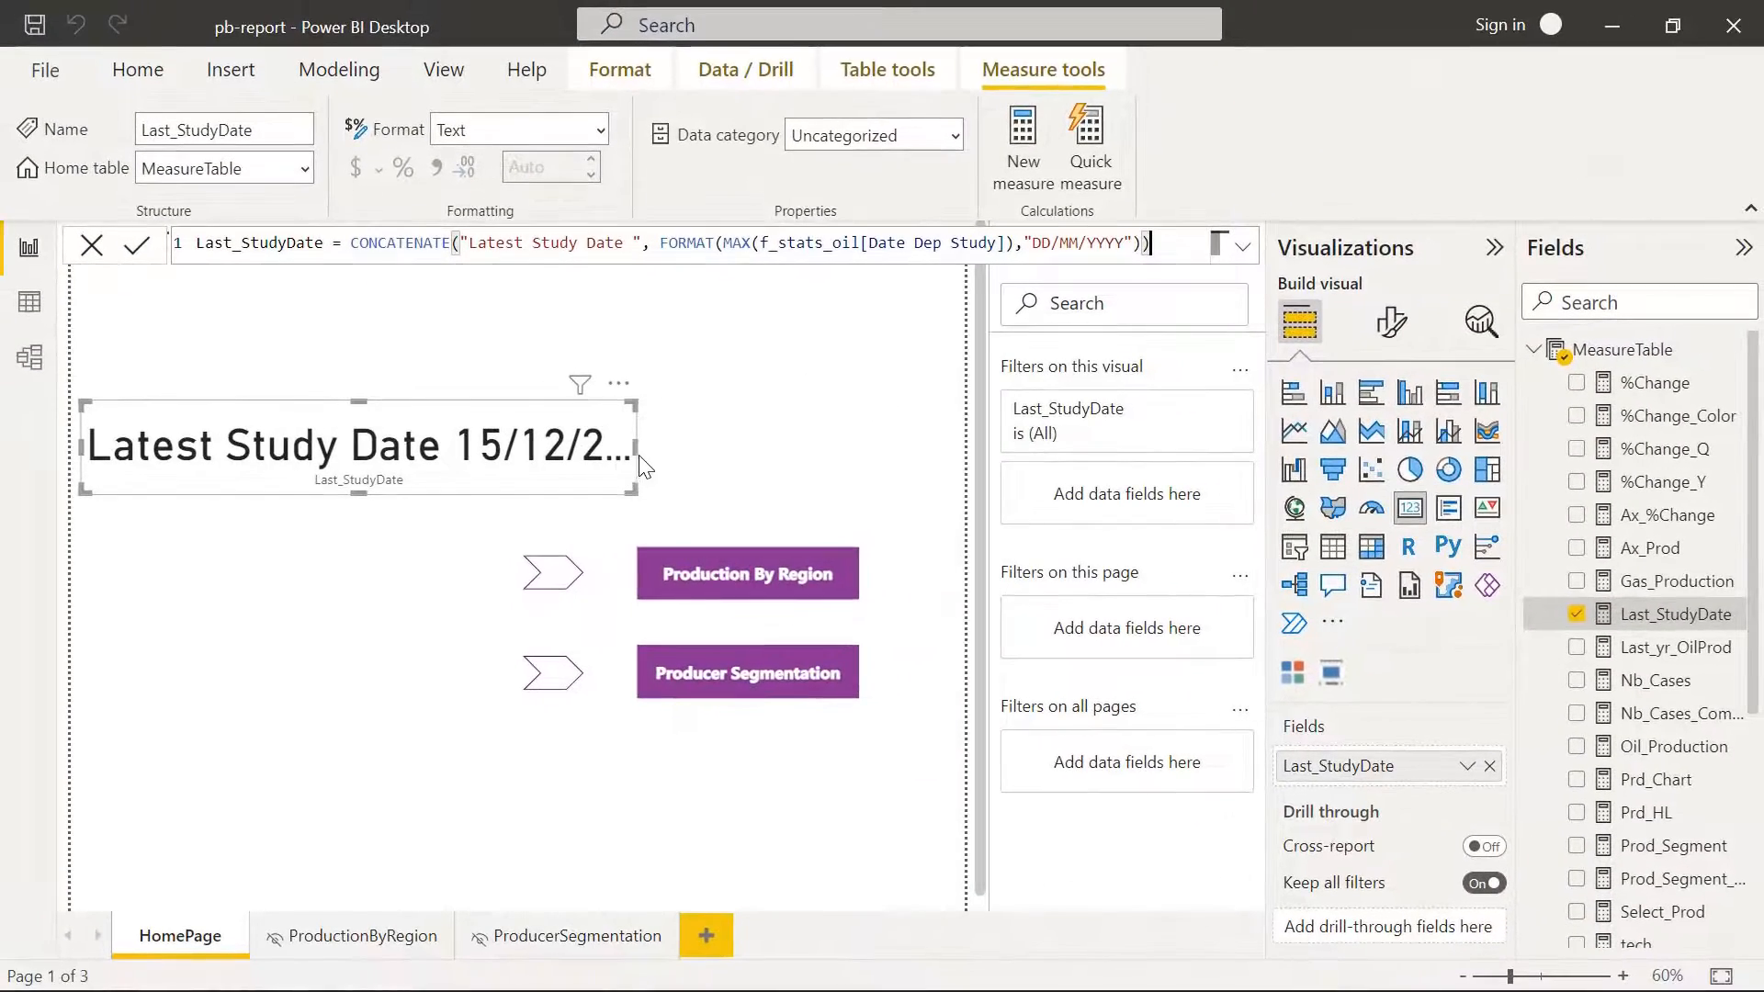
Widen the study date card so its full text fits and turn off its category label.
left_click_drag(650, 446, 798, 444)
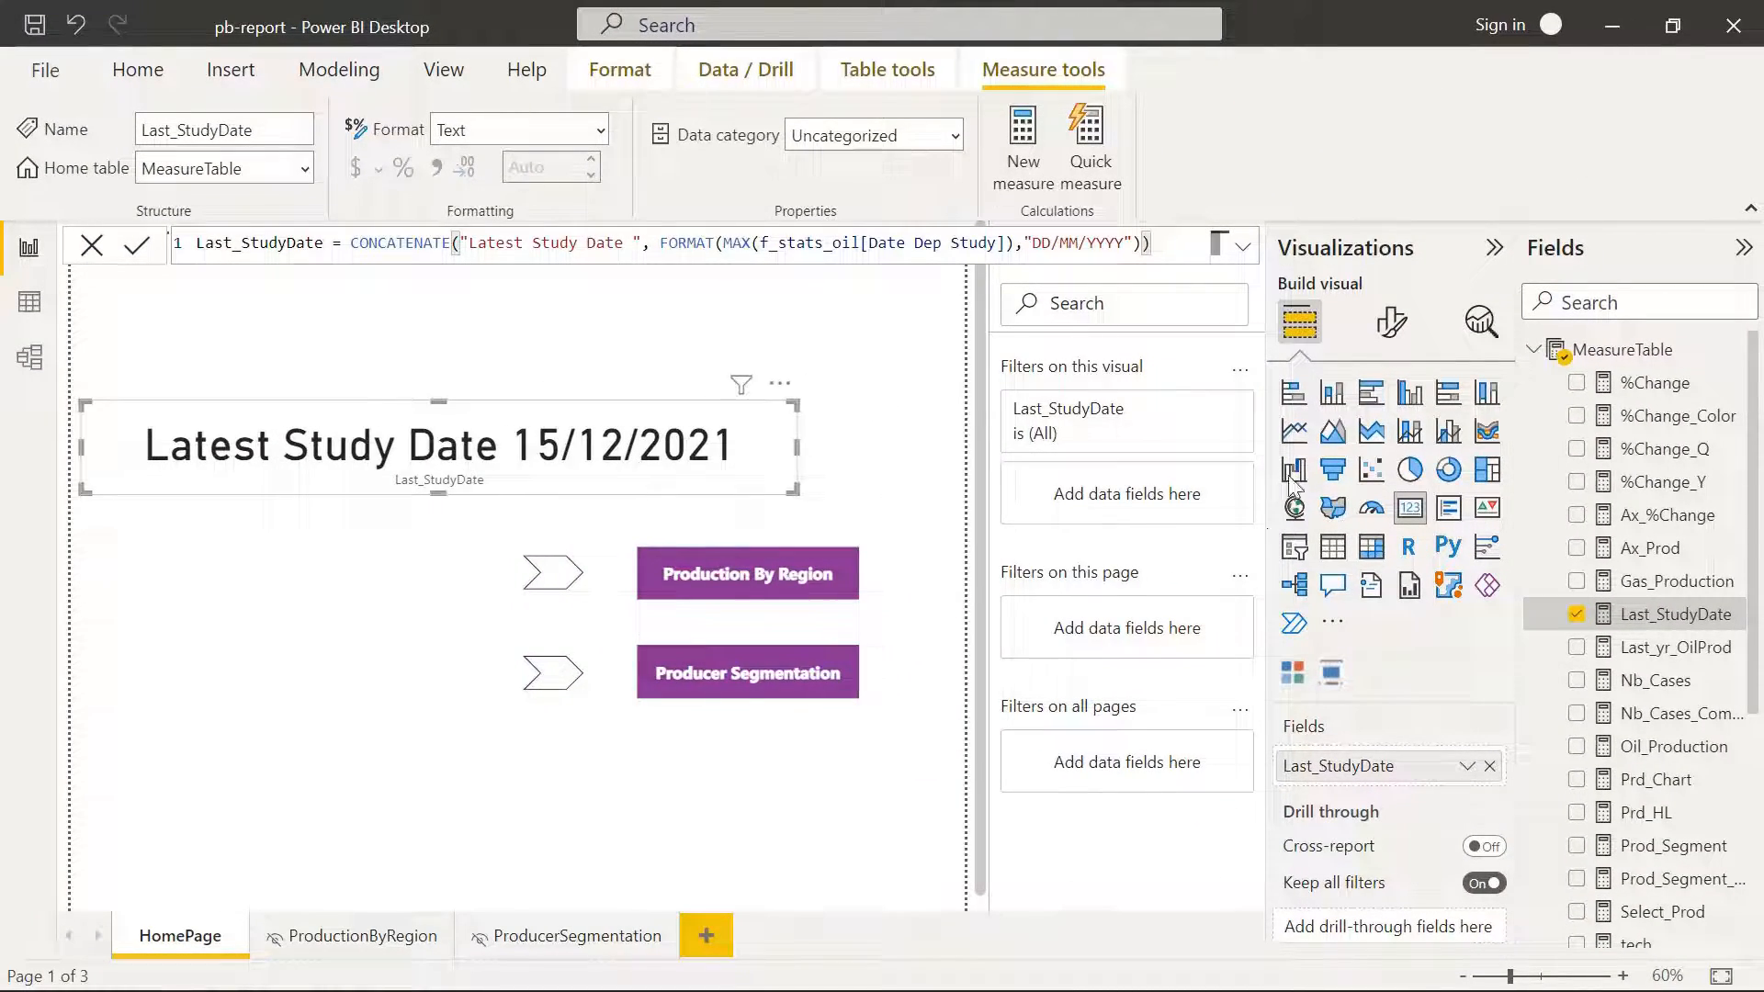
left_click(1395, 325)
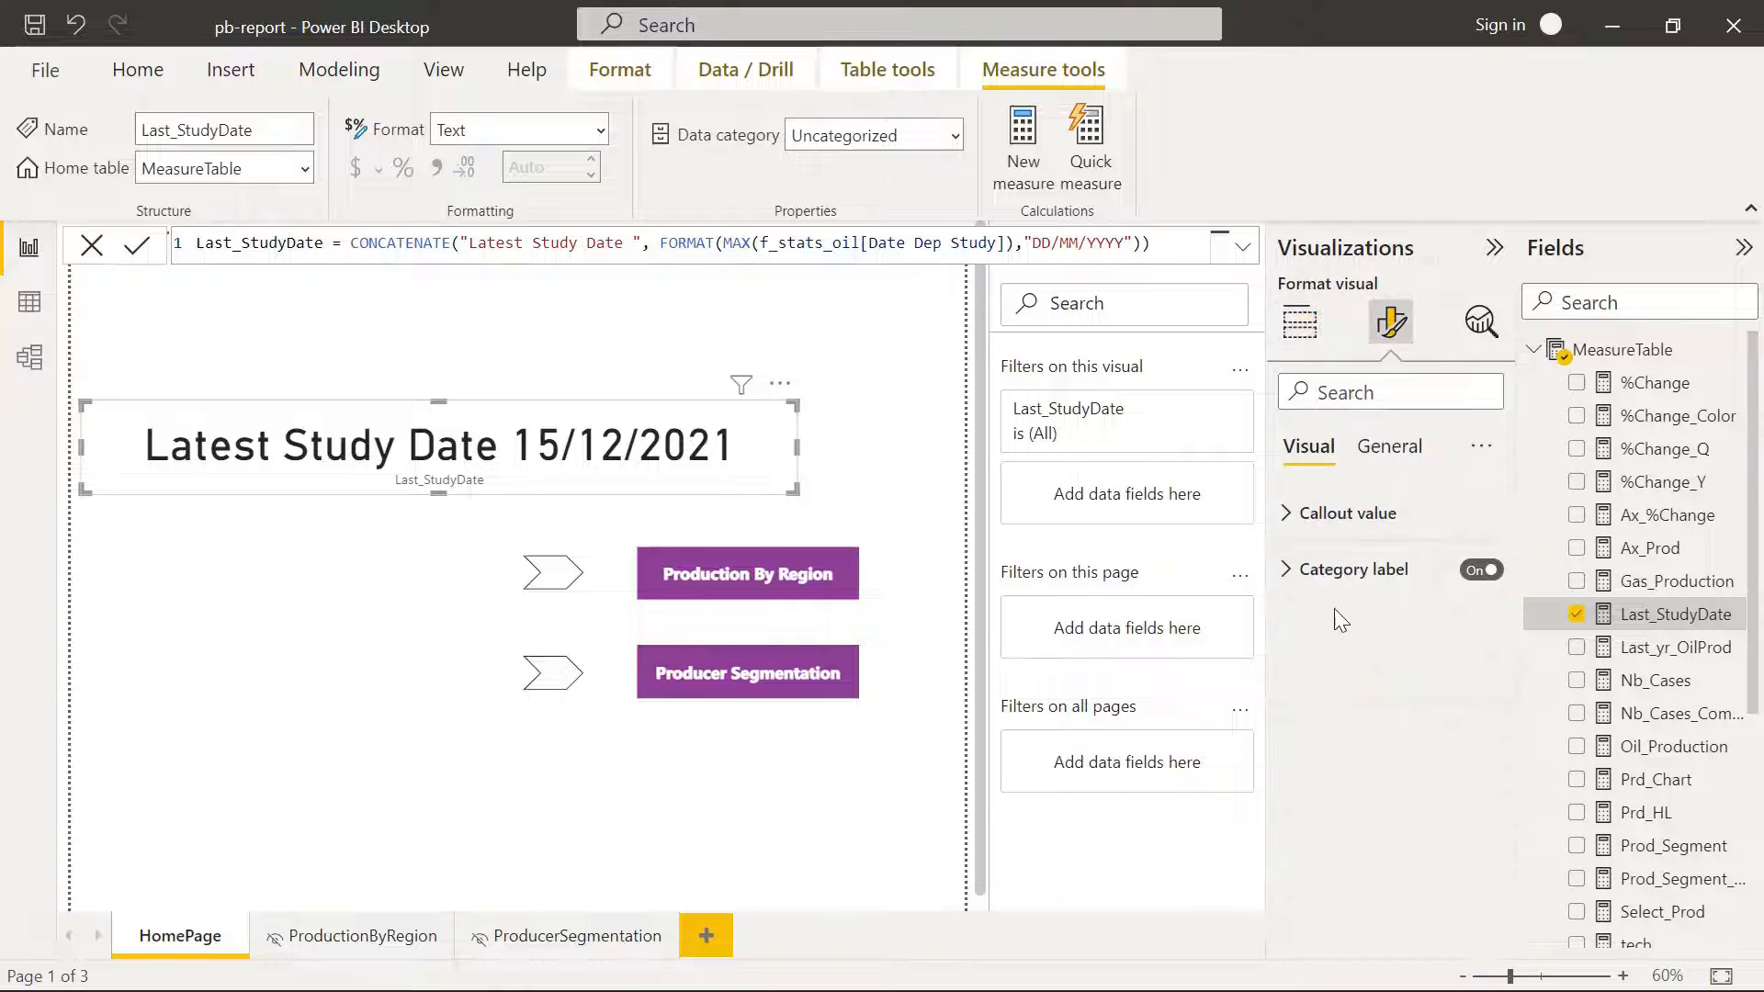
left_click(1481, 570)
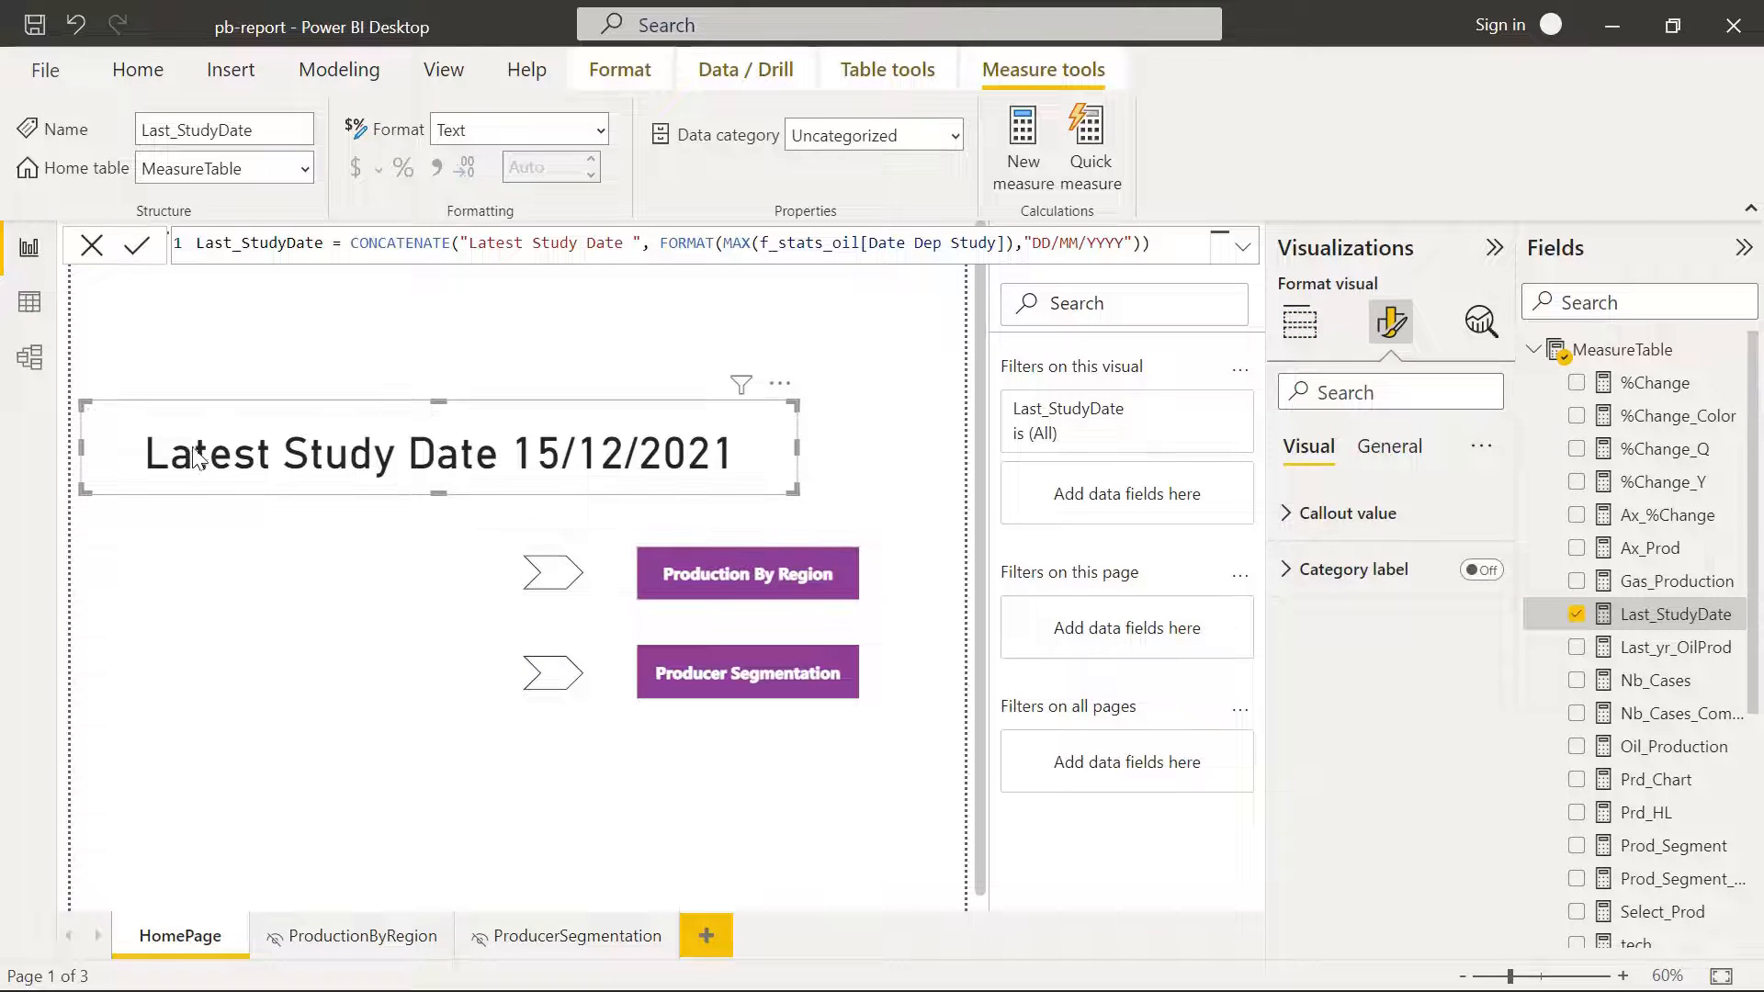
Set the study date card's callout value to a bold Segoe UI font at size 18.
left_click(1288, 514)
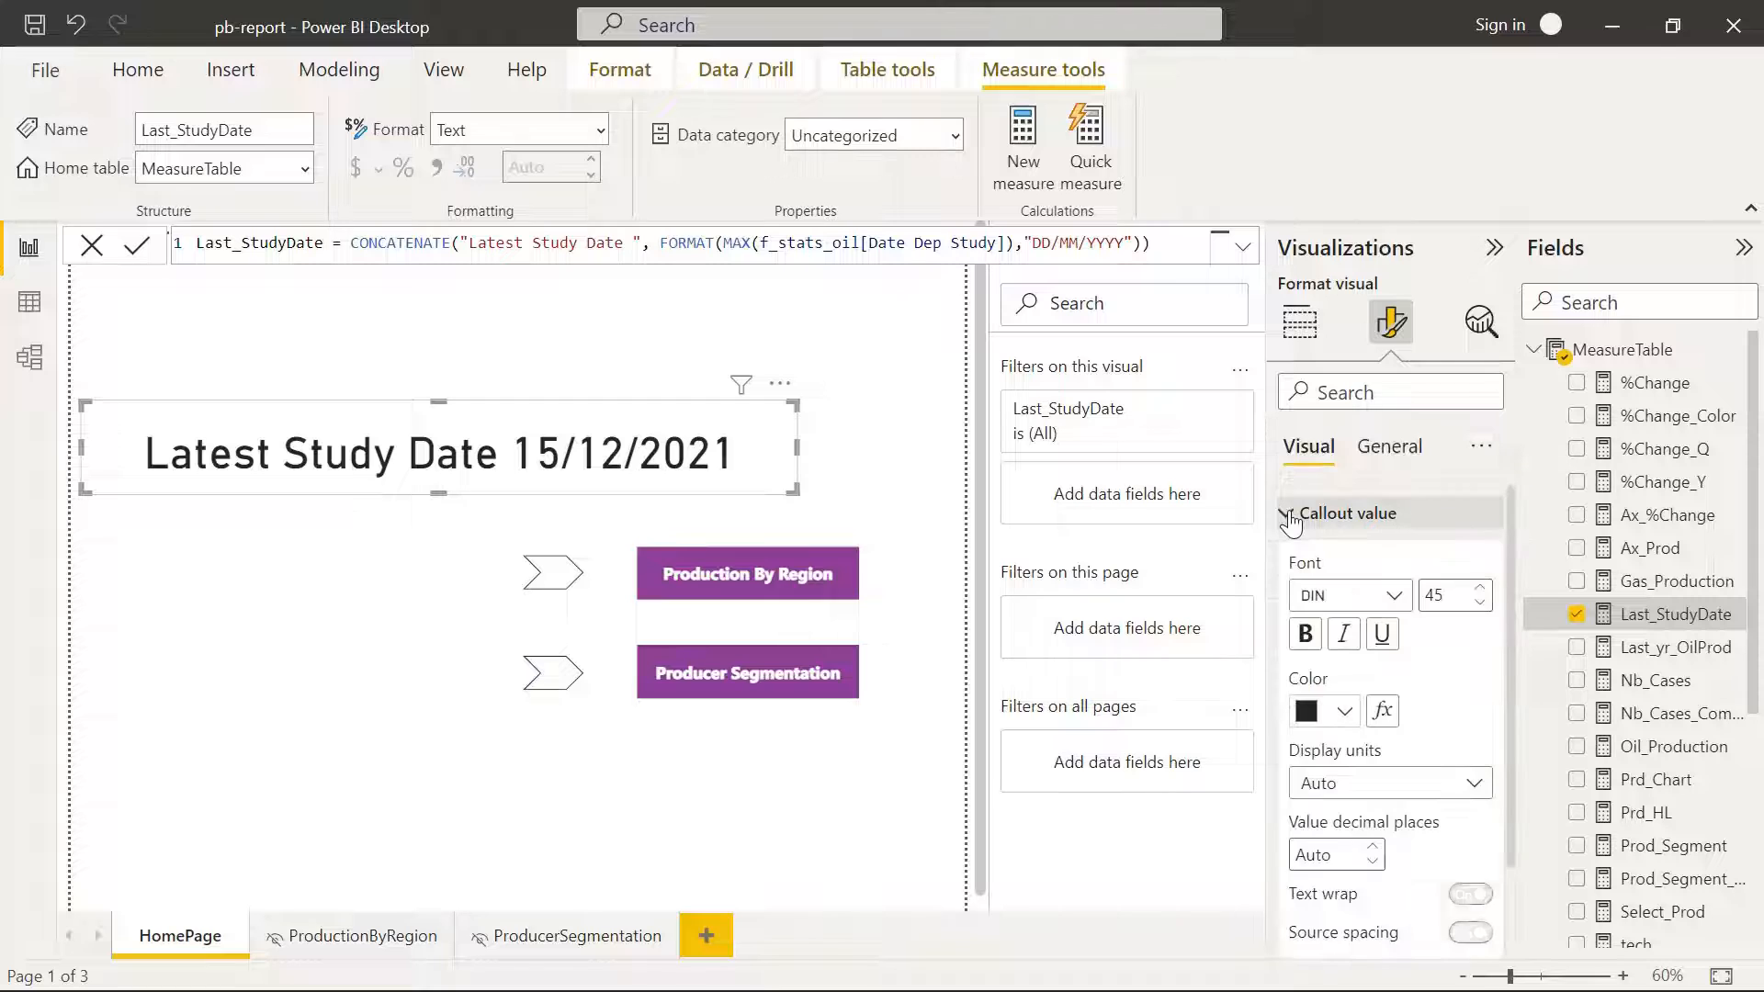
left_click(1393, 597)
scroll(1378, 515, "down", 3)
left_click(1382, 468)
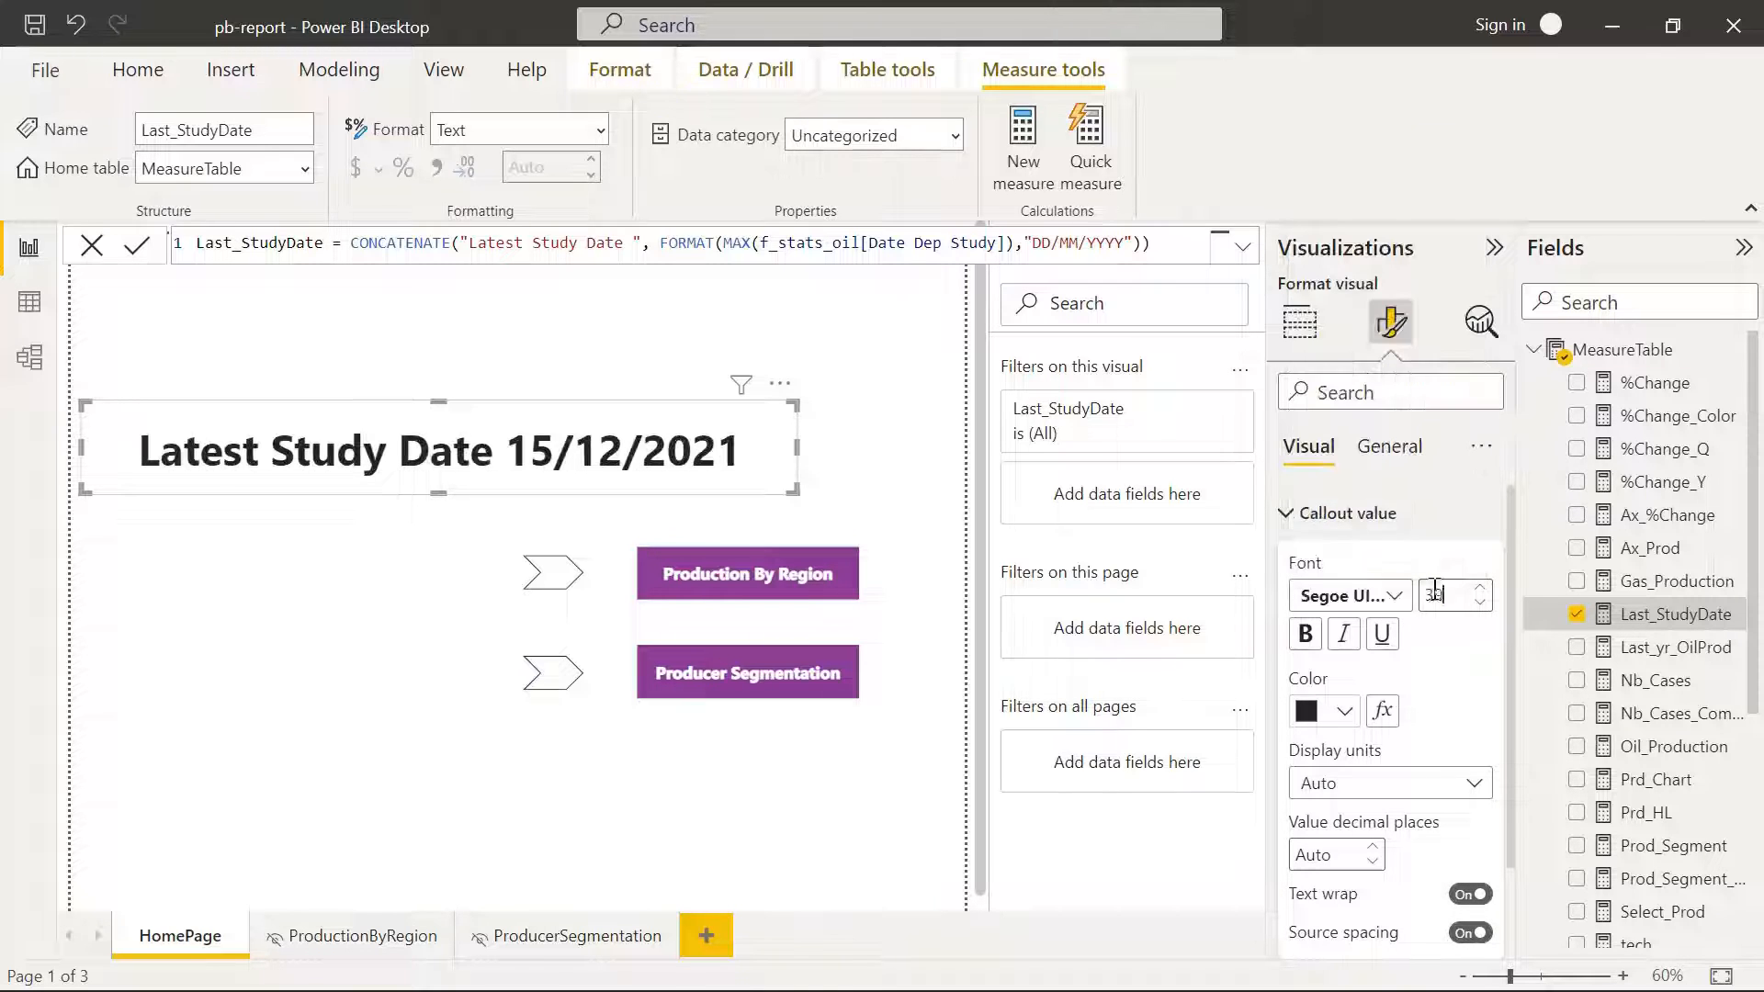
double_click(1422, 594)
type("20")
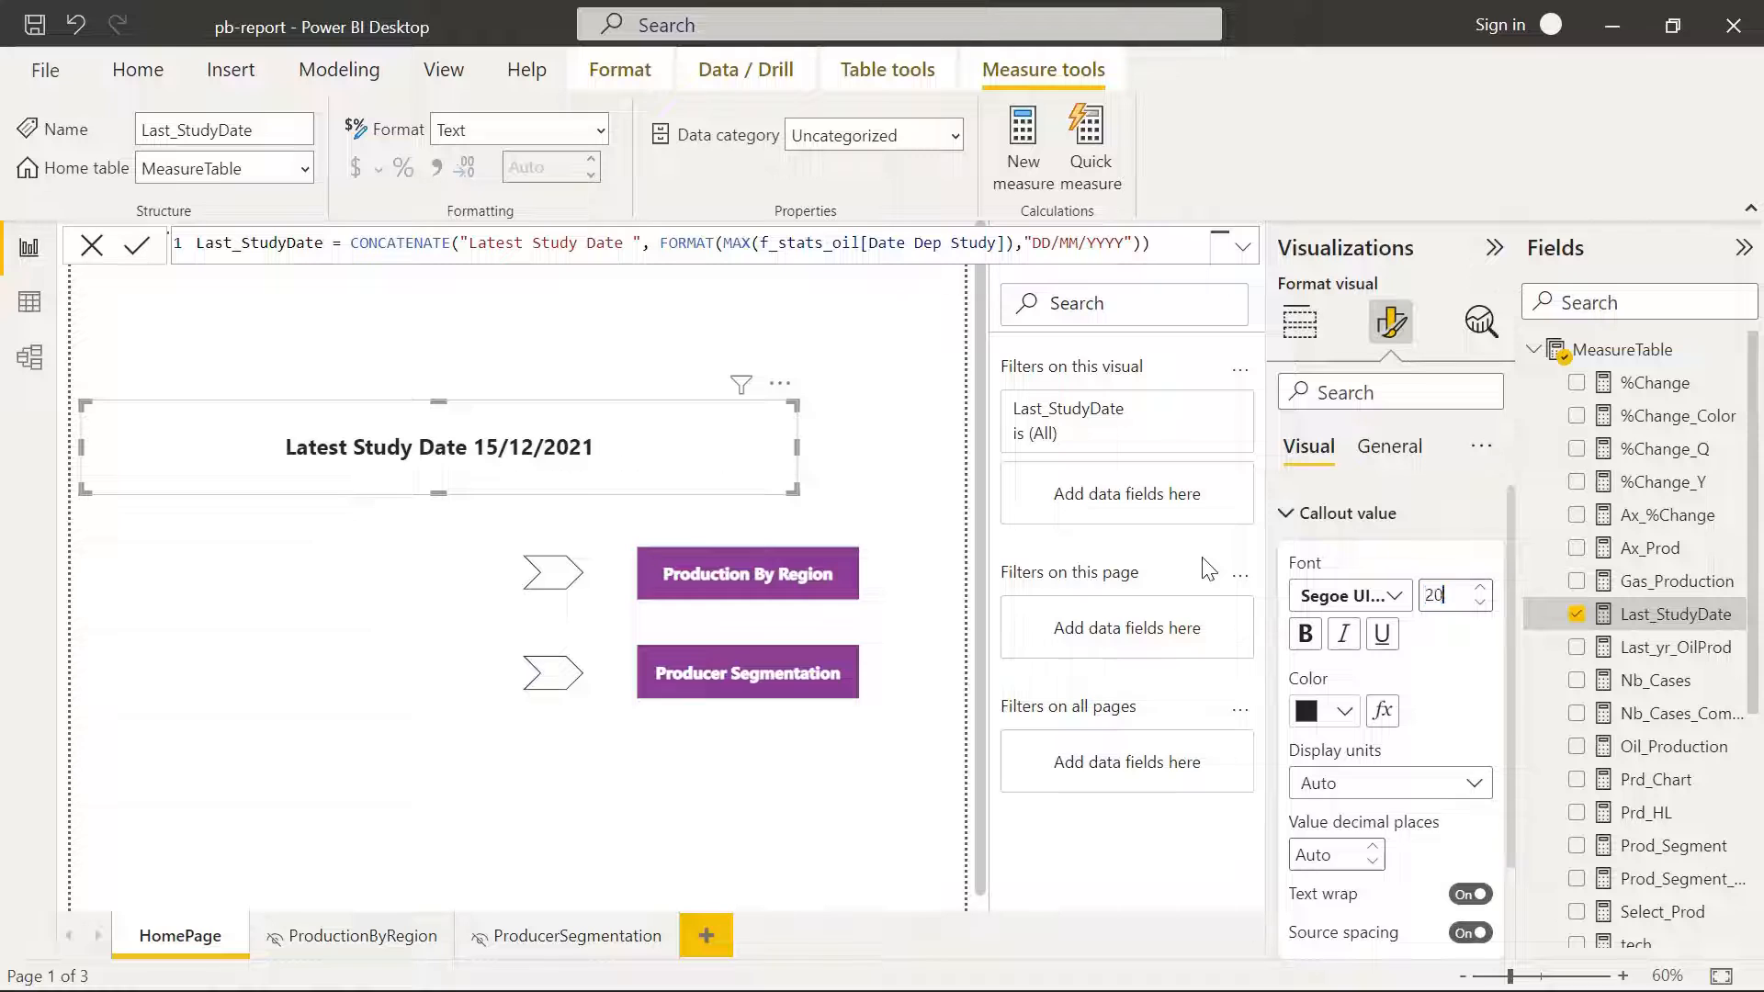
type("18")
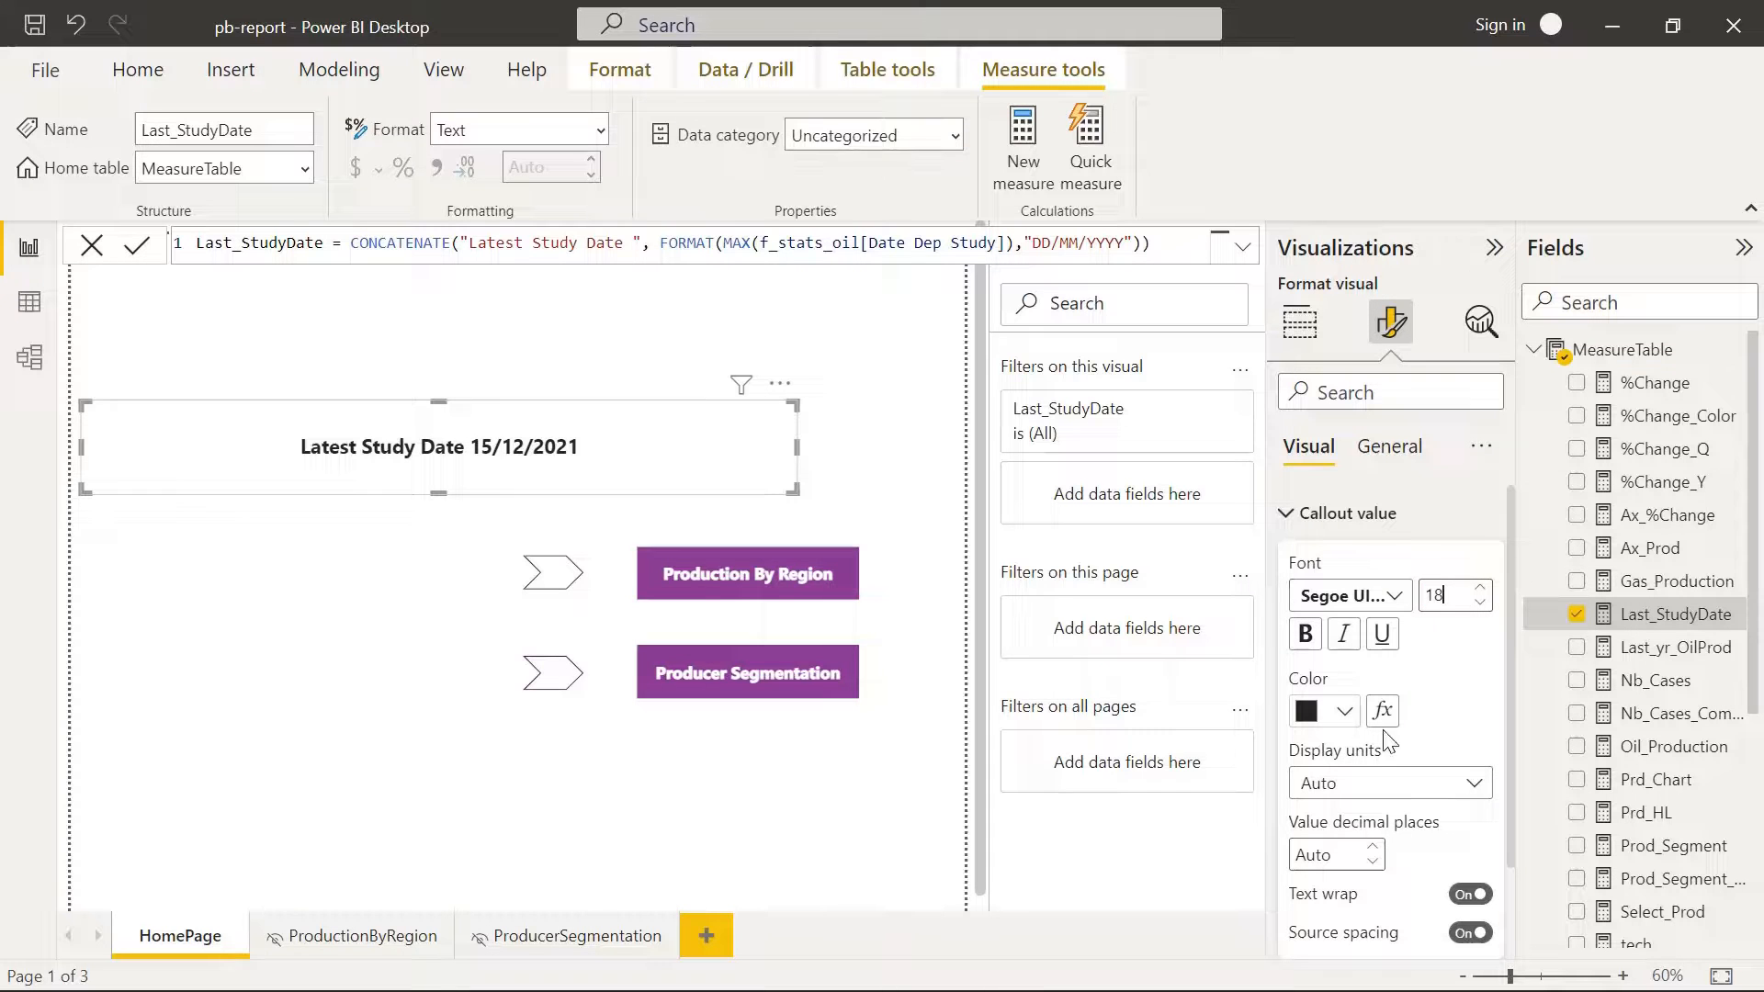
Colour the study date card's callout value very dark purple and shrink the card to fit closely around its text.
left_click(1329, 717)
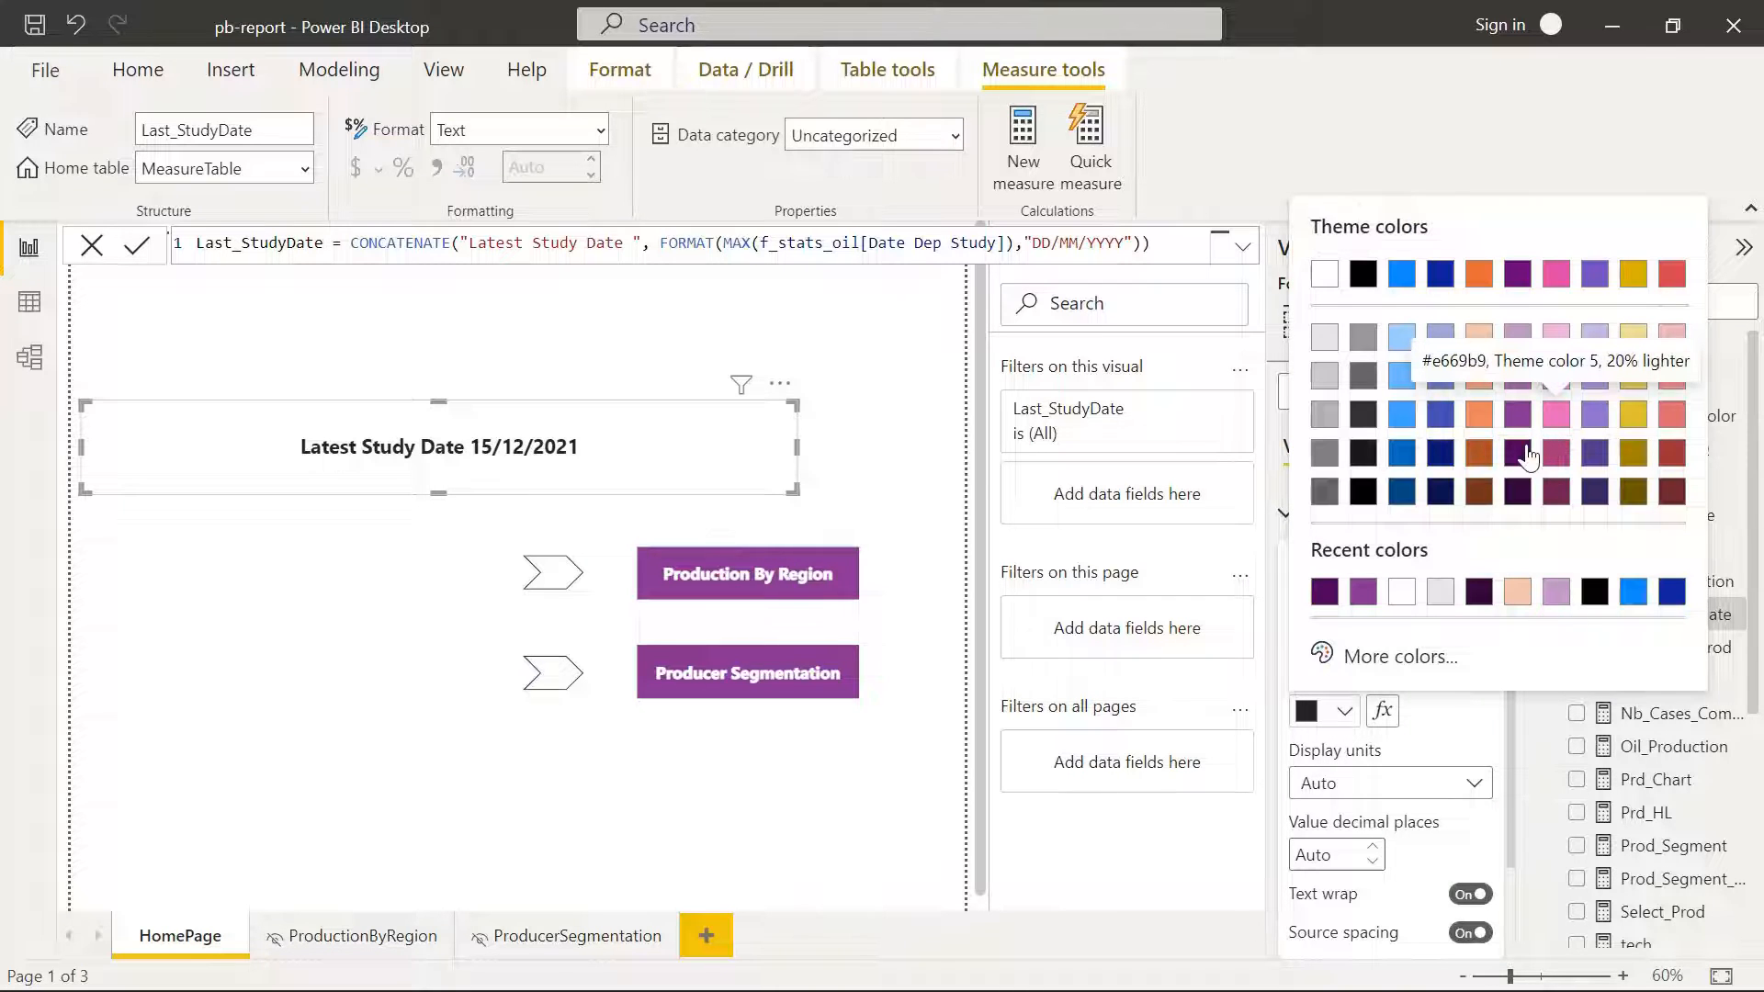
left_click_drag(765, 482, 419, 434)
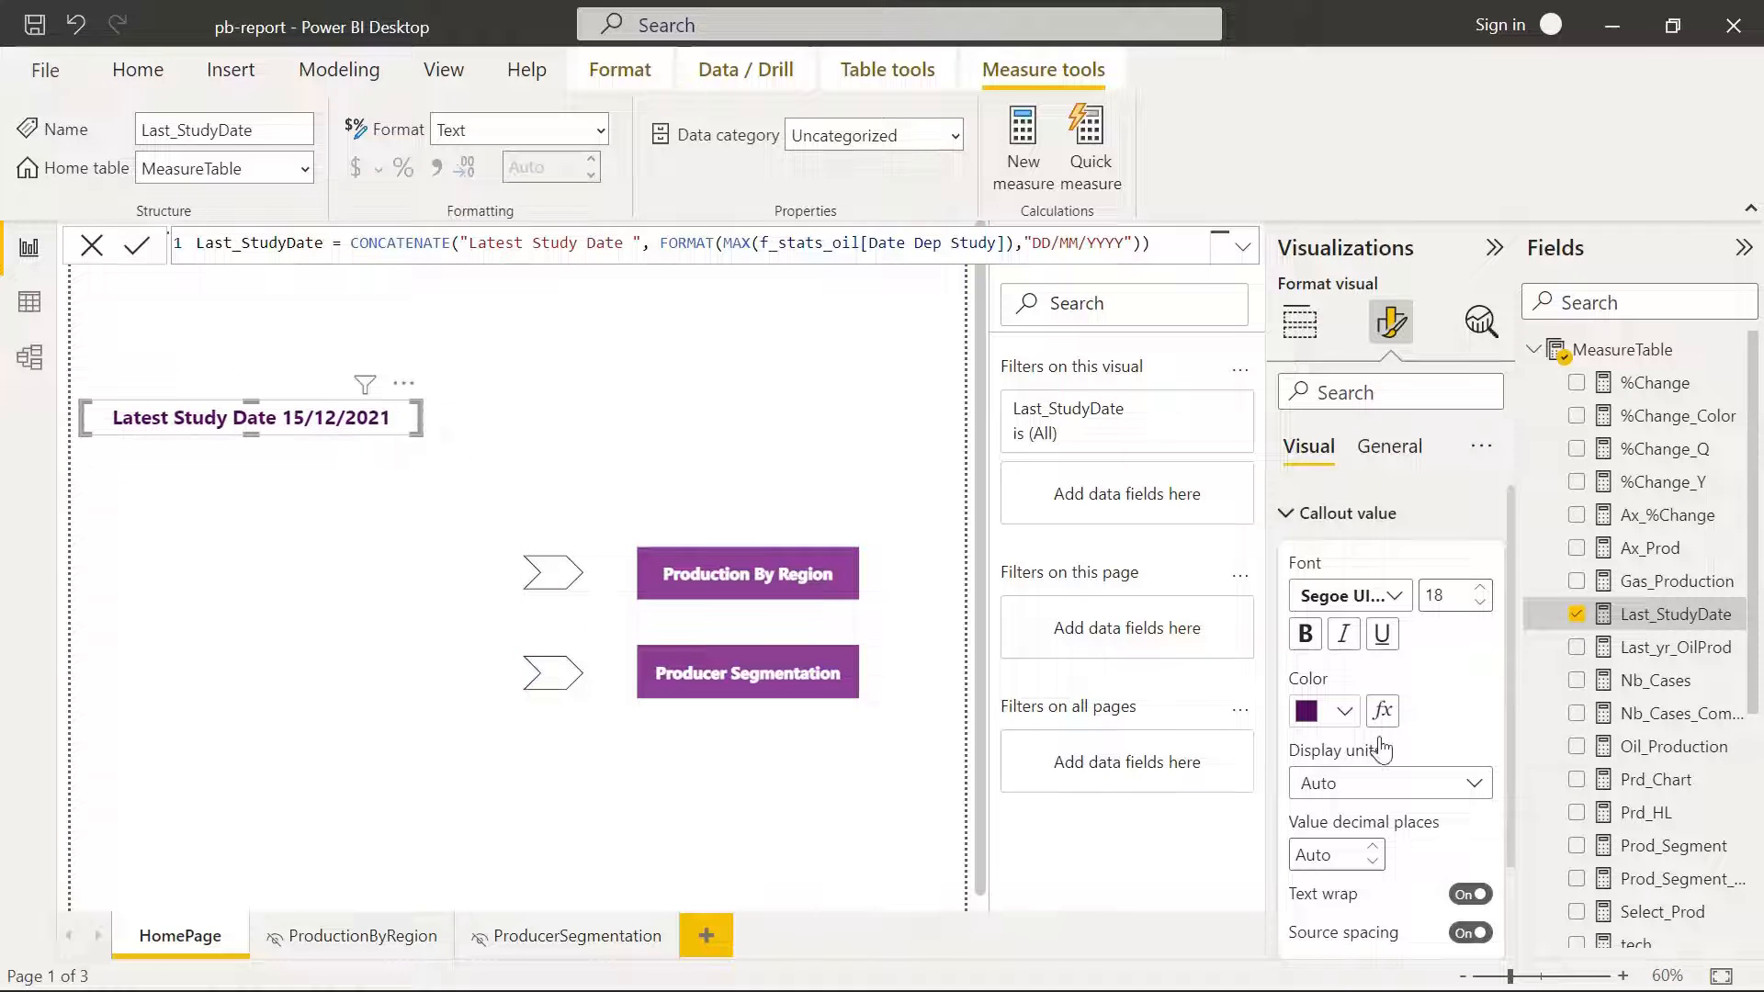
left_click(1344, 713)
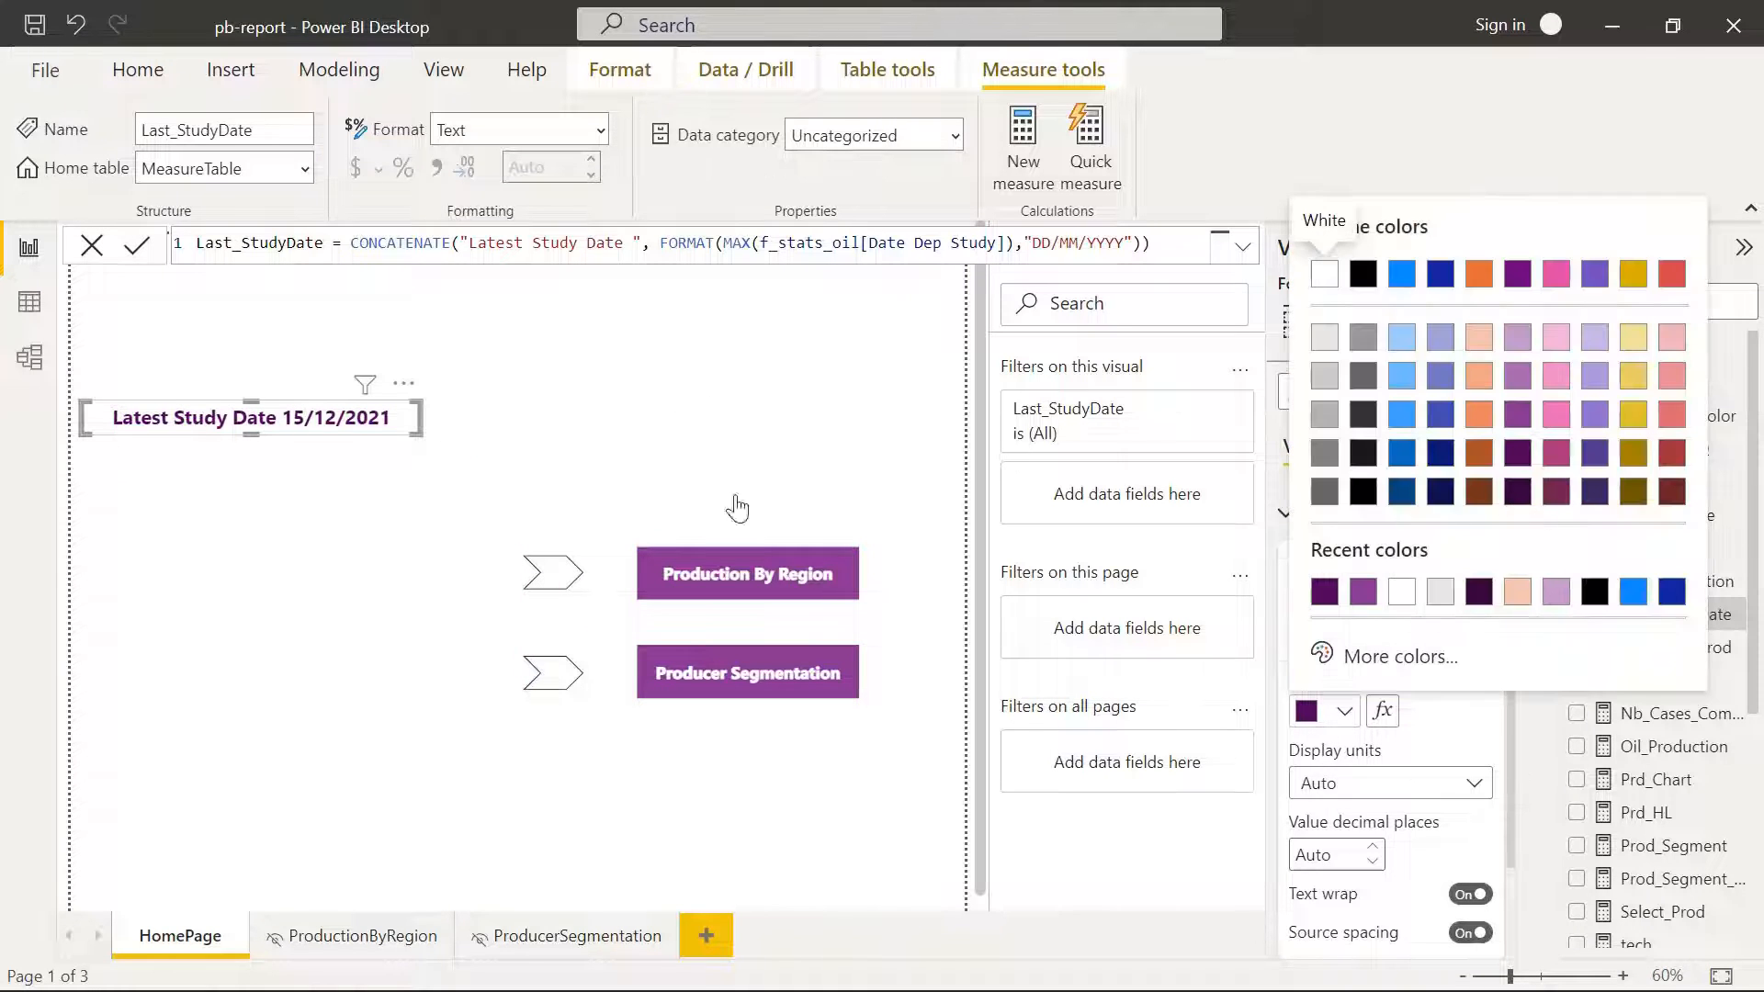
double_click(1444, 596)
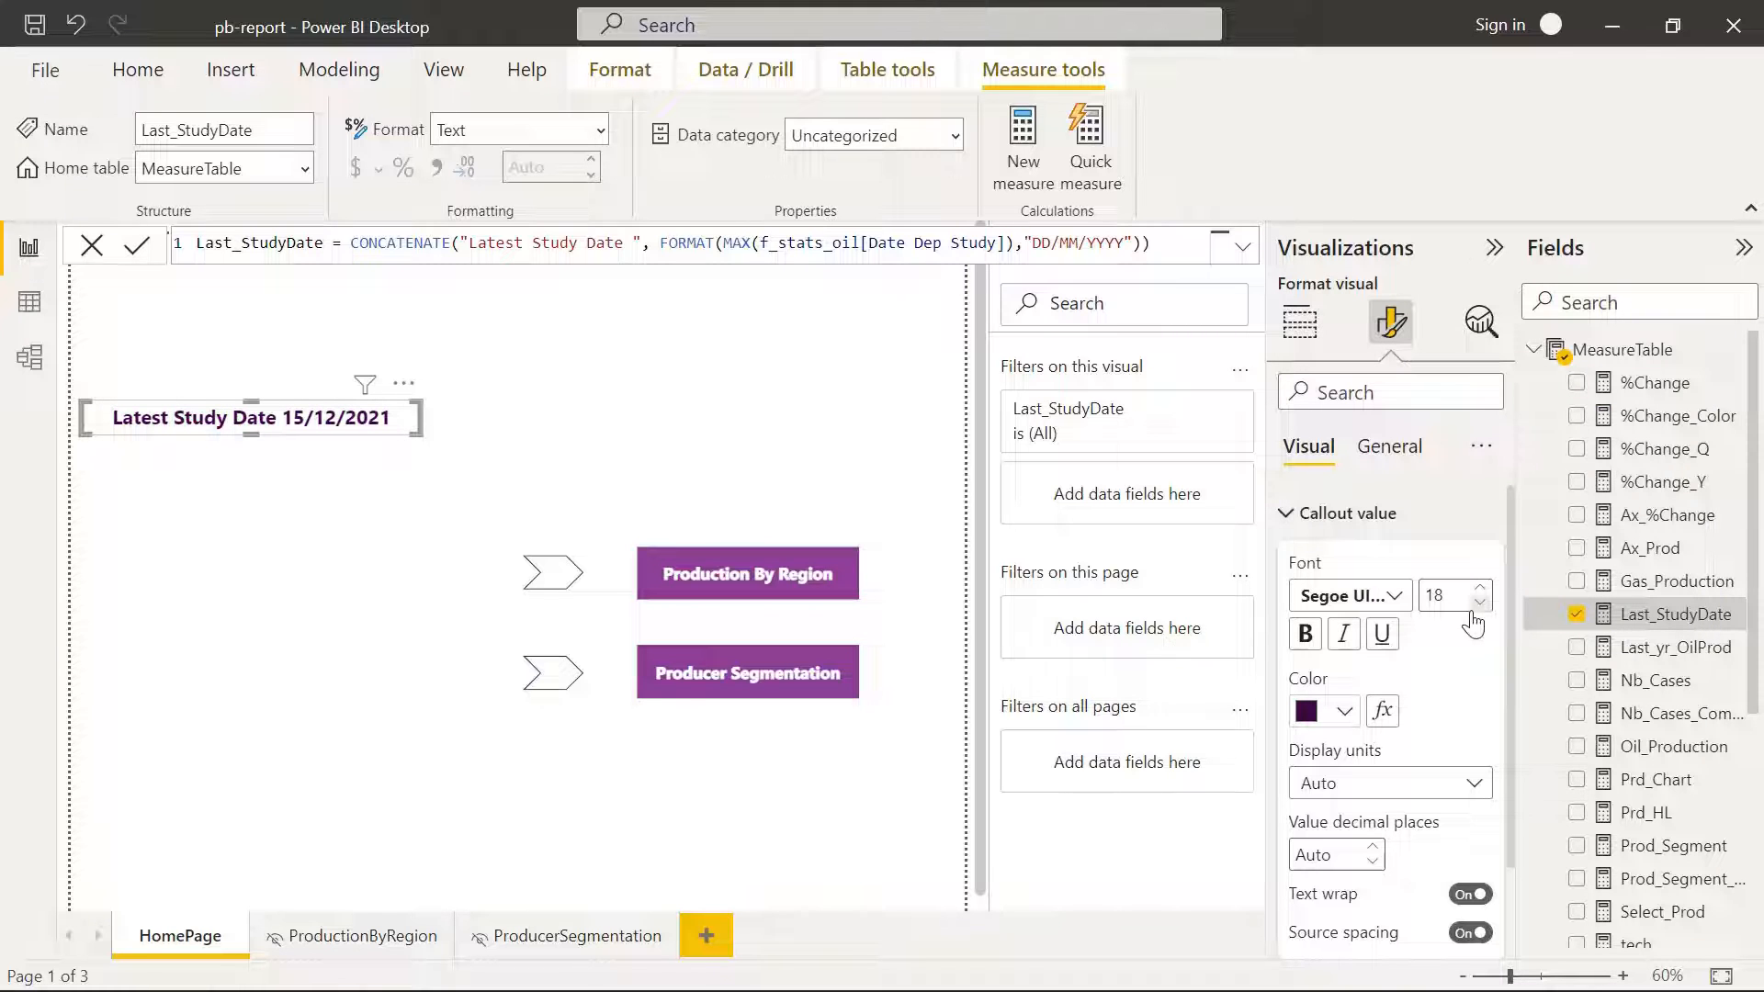
Set the study date card's callout value to size 14 and shrink the card closely around its text.
type("14")
left_click_drag(415, 439, 324, 437)
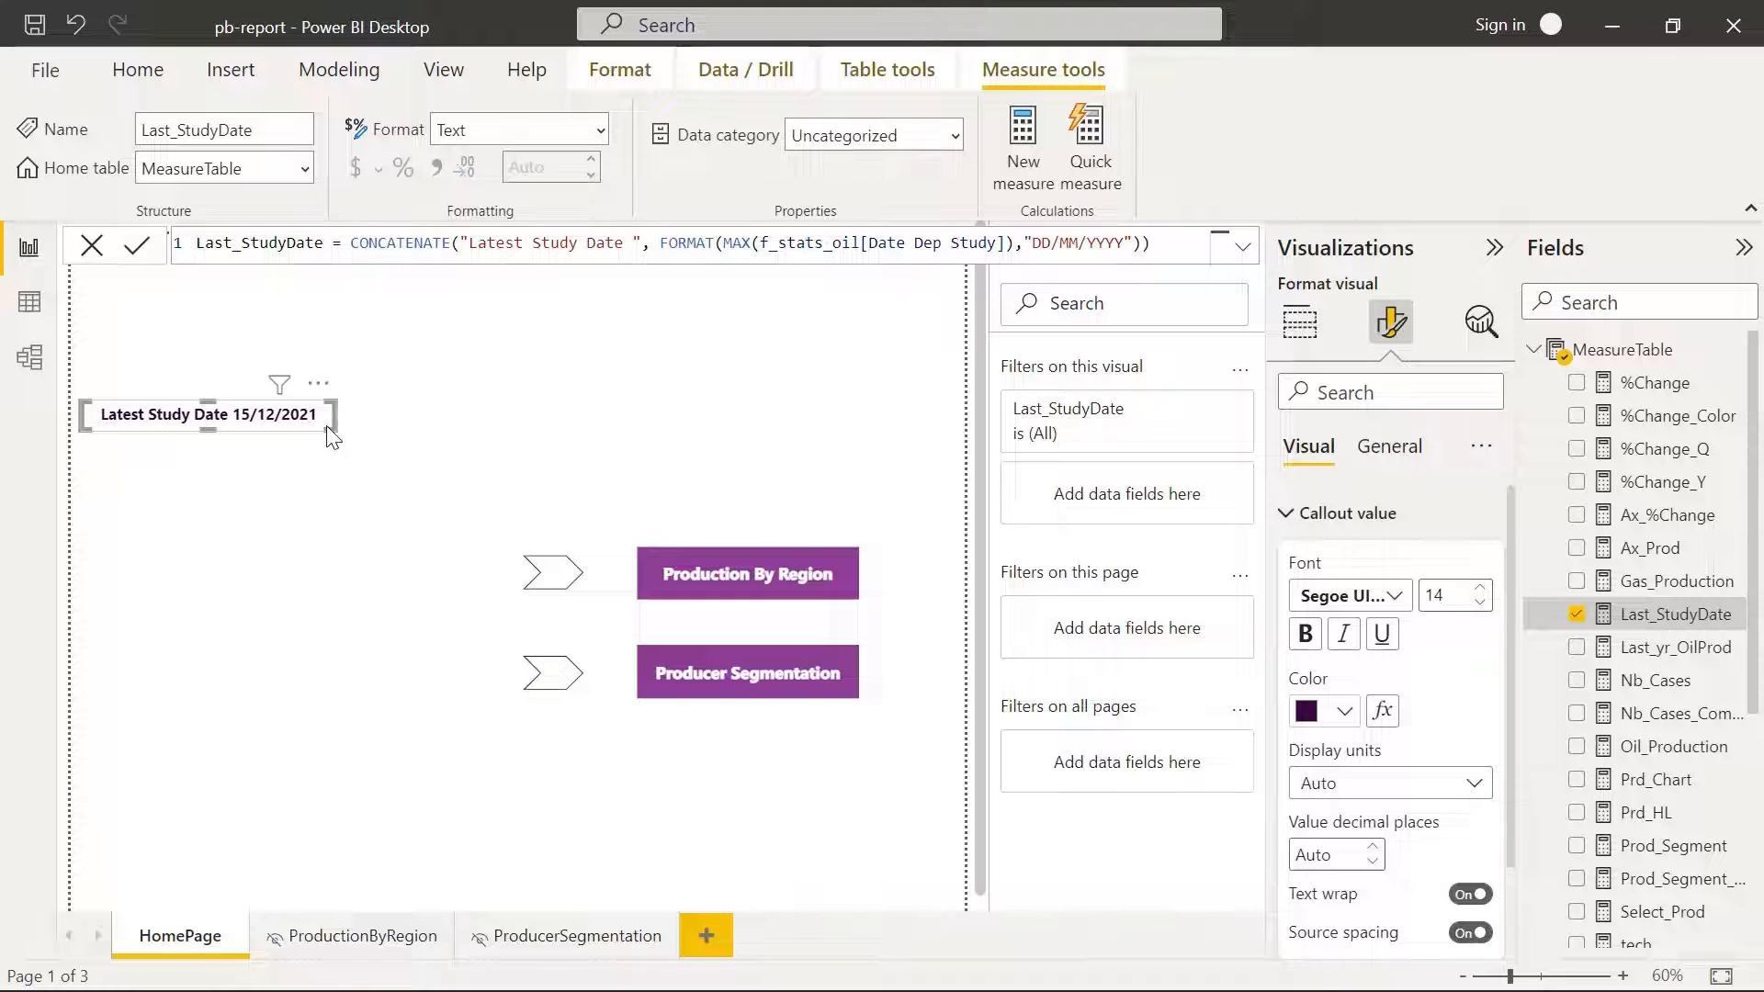
left_click(395, 384)
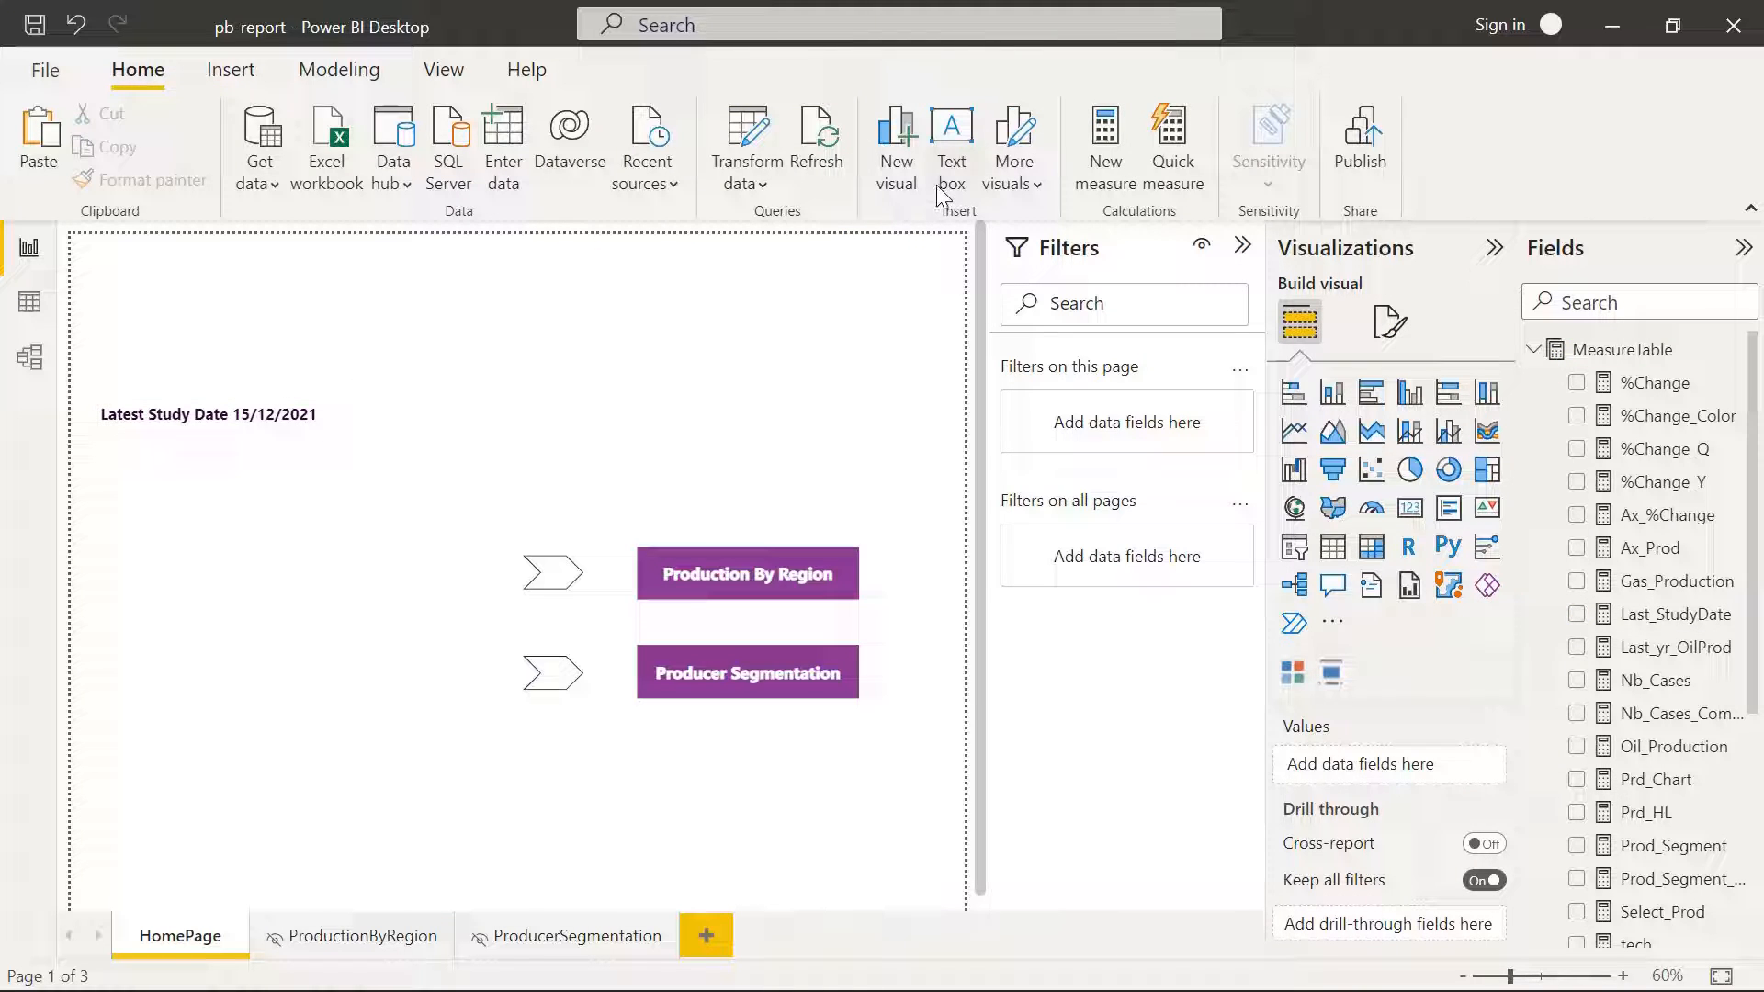
Insert a text box on the HomePage containing the title "Oil Production Insights".
left_click(937, 182)
type("Oil Pr")
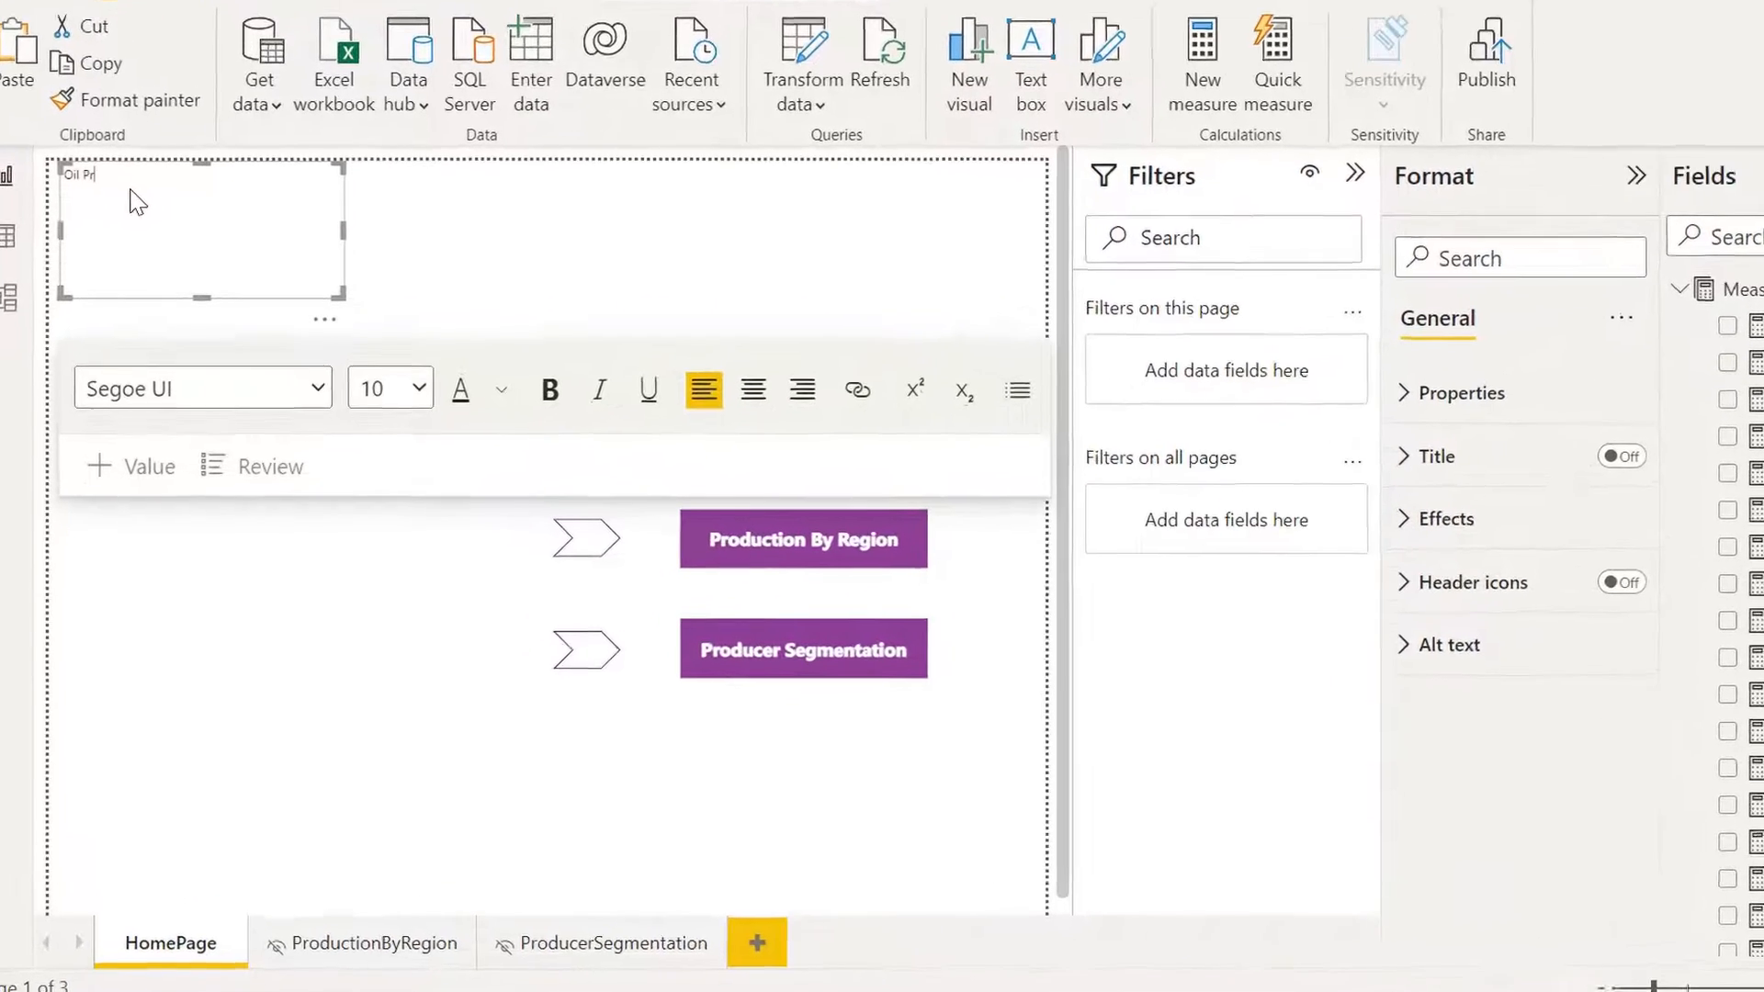
type("oduction Insights")
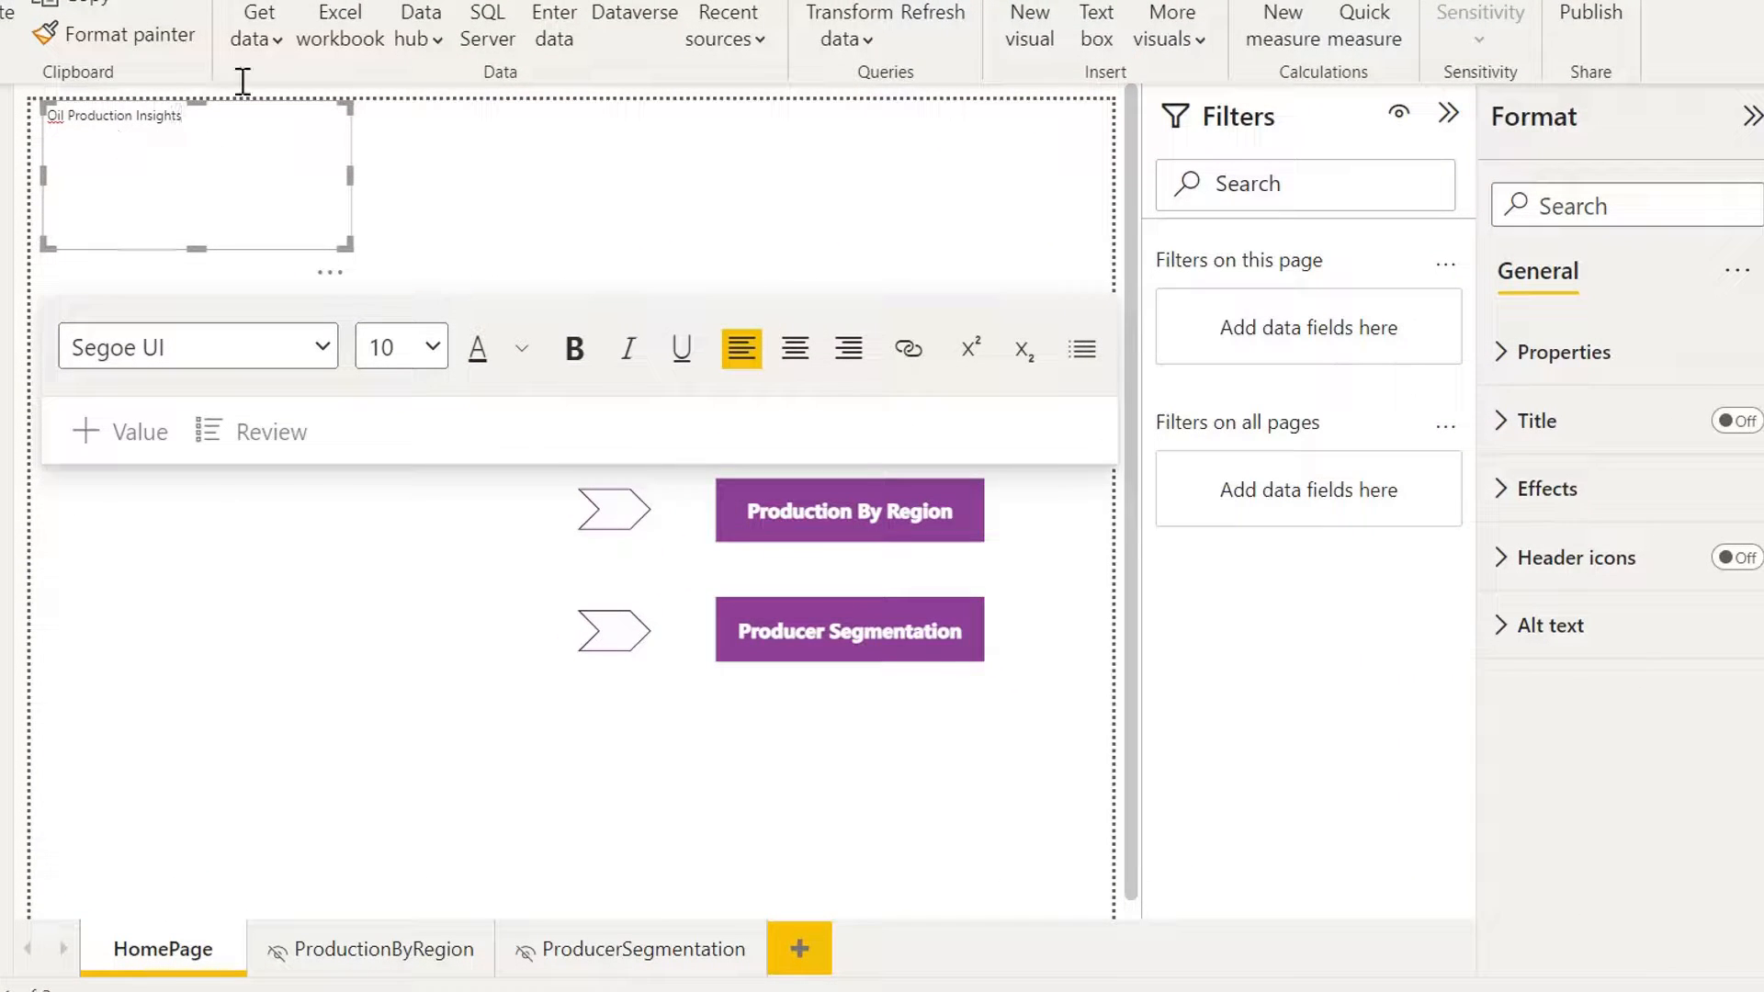
Format the "Oil Production Insights" title as bold Arial Black at size 28.
left_click_drag(223, 114, 46, 115)
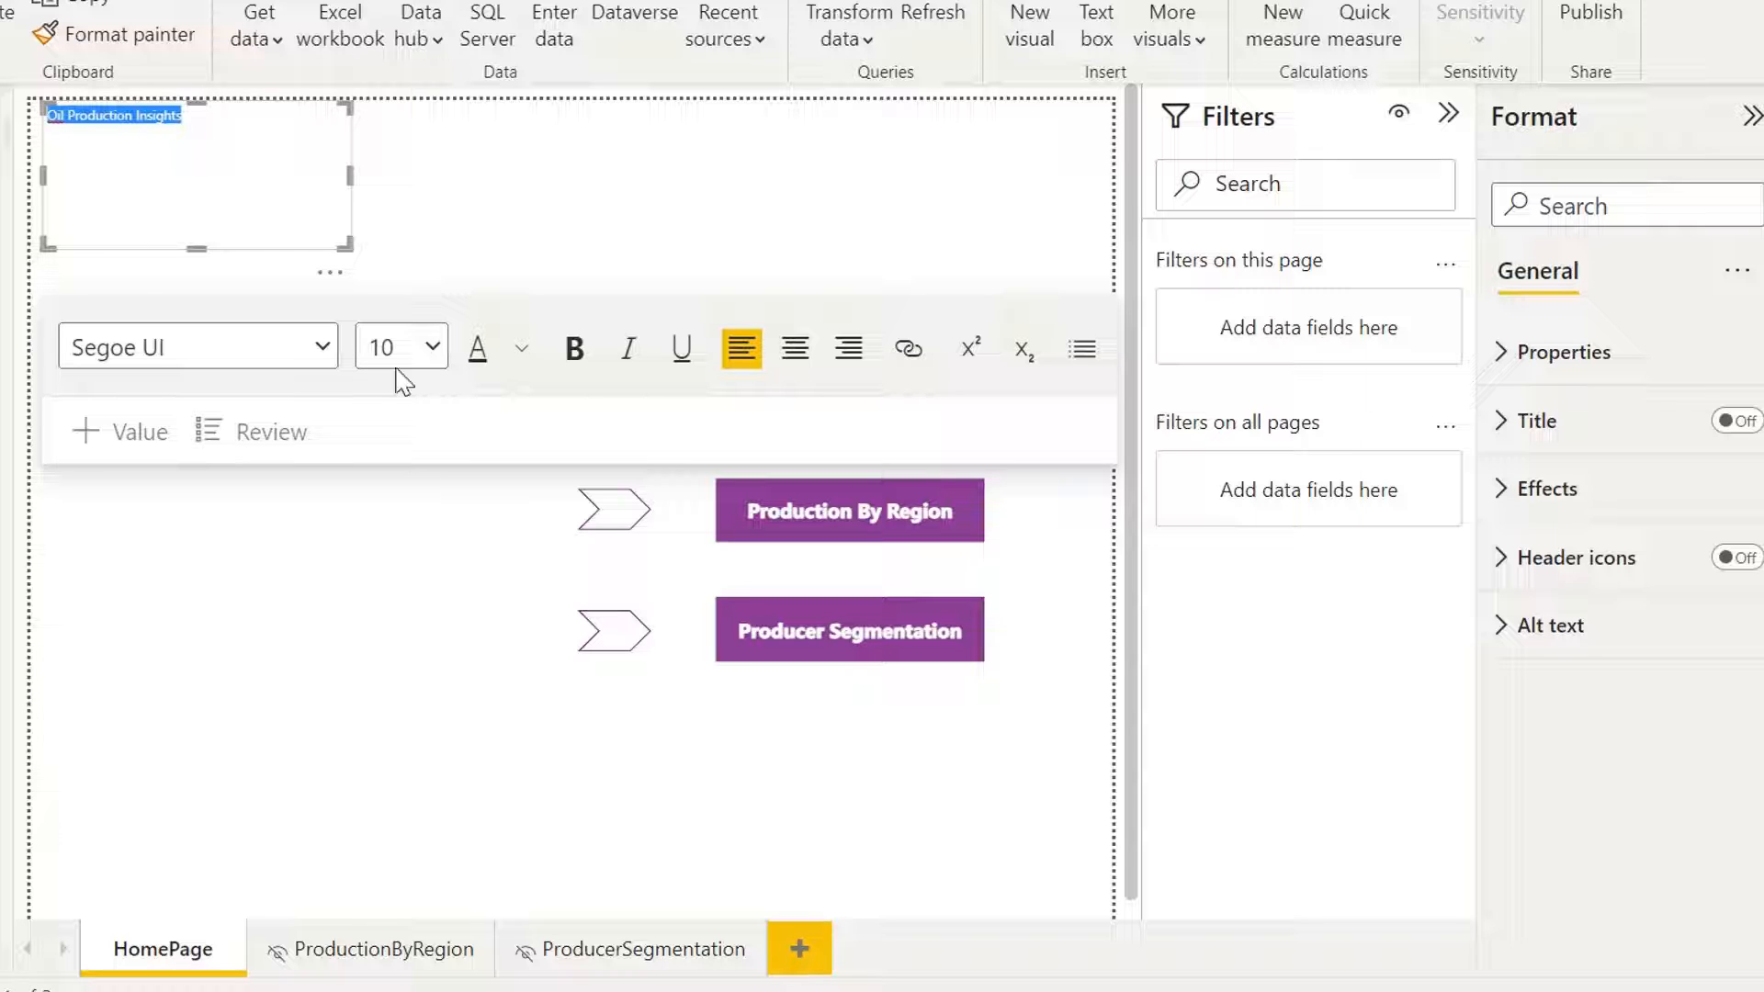
left_click(575, 353)
left_click(317, 349)
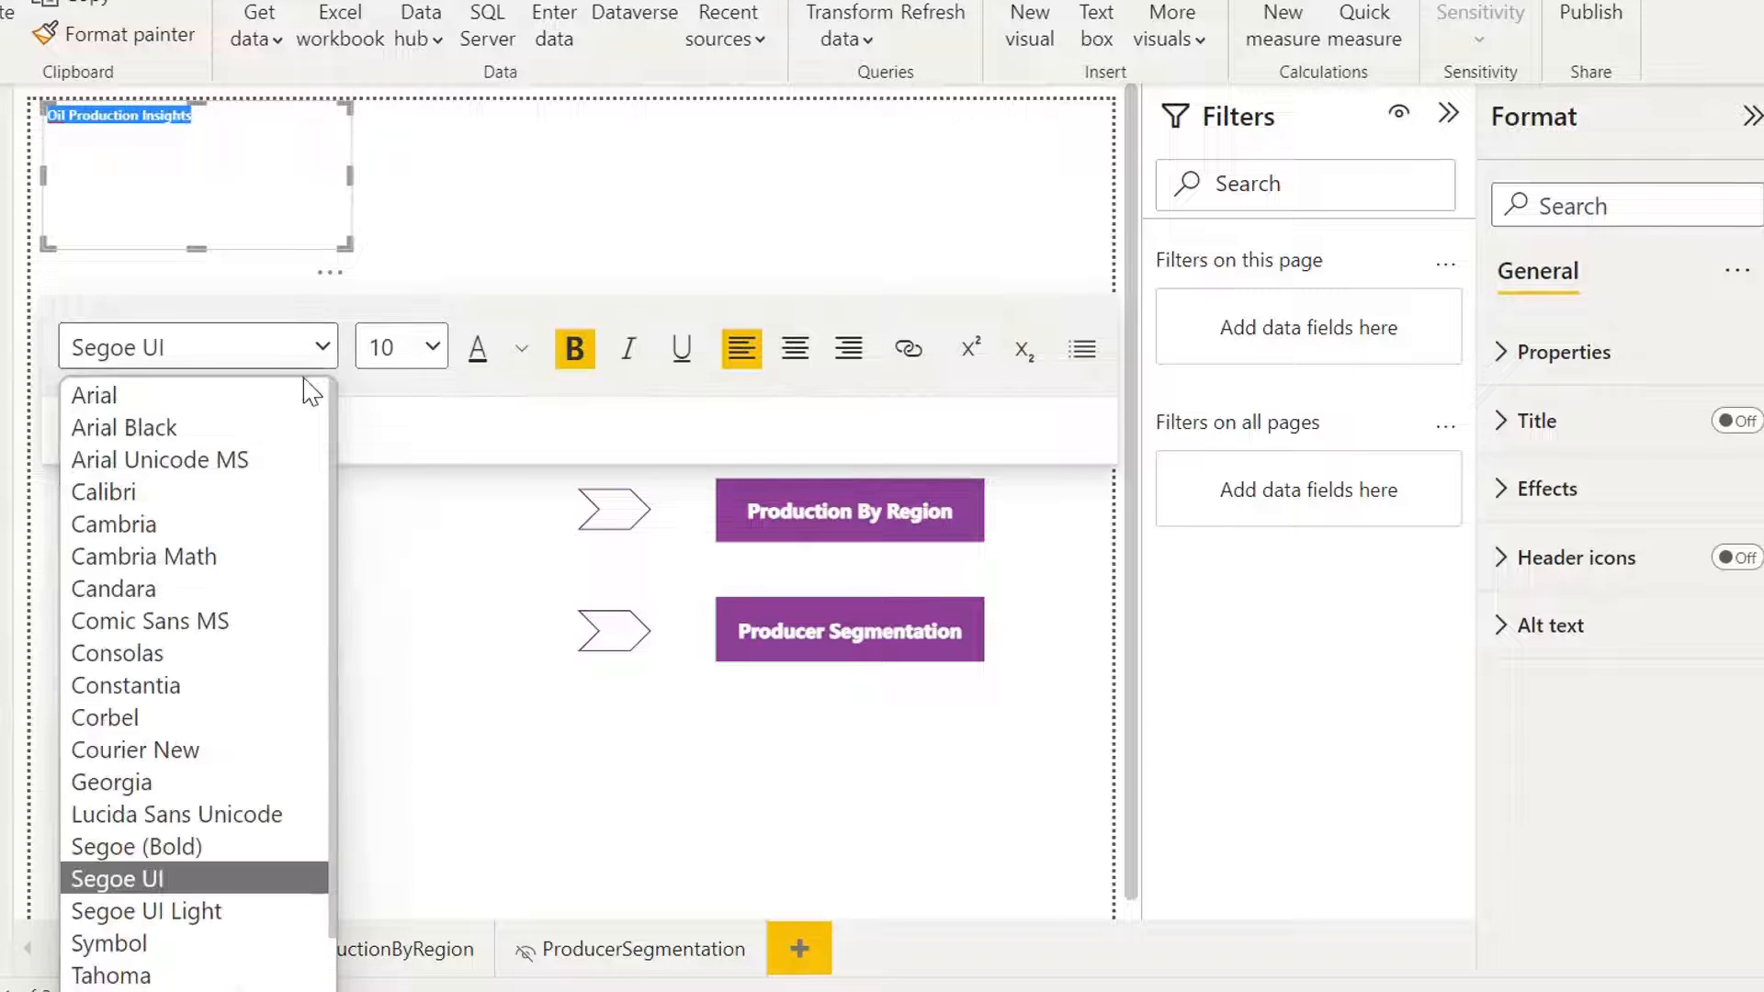
left_click(276, 427)
left_click(432, 347)
left_click(416, 756)
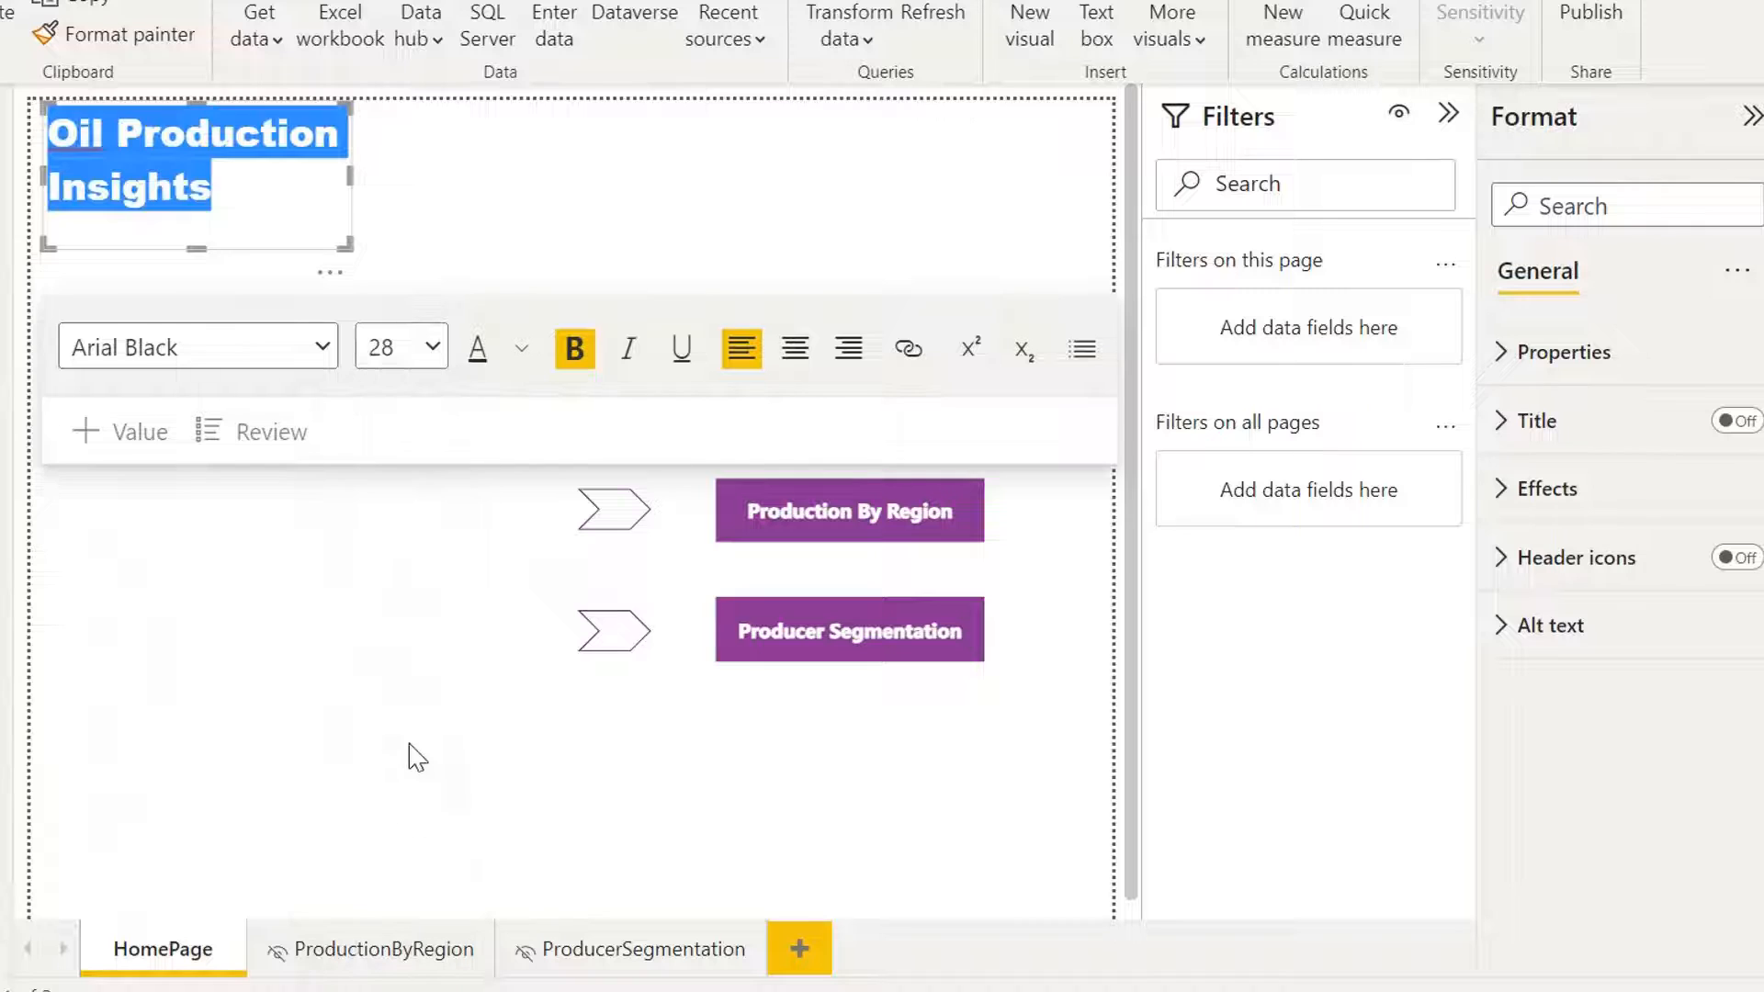
Colour the title text very dark purple and enlarge its text box slightly.
left_click(523, 353)
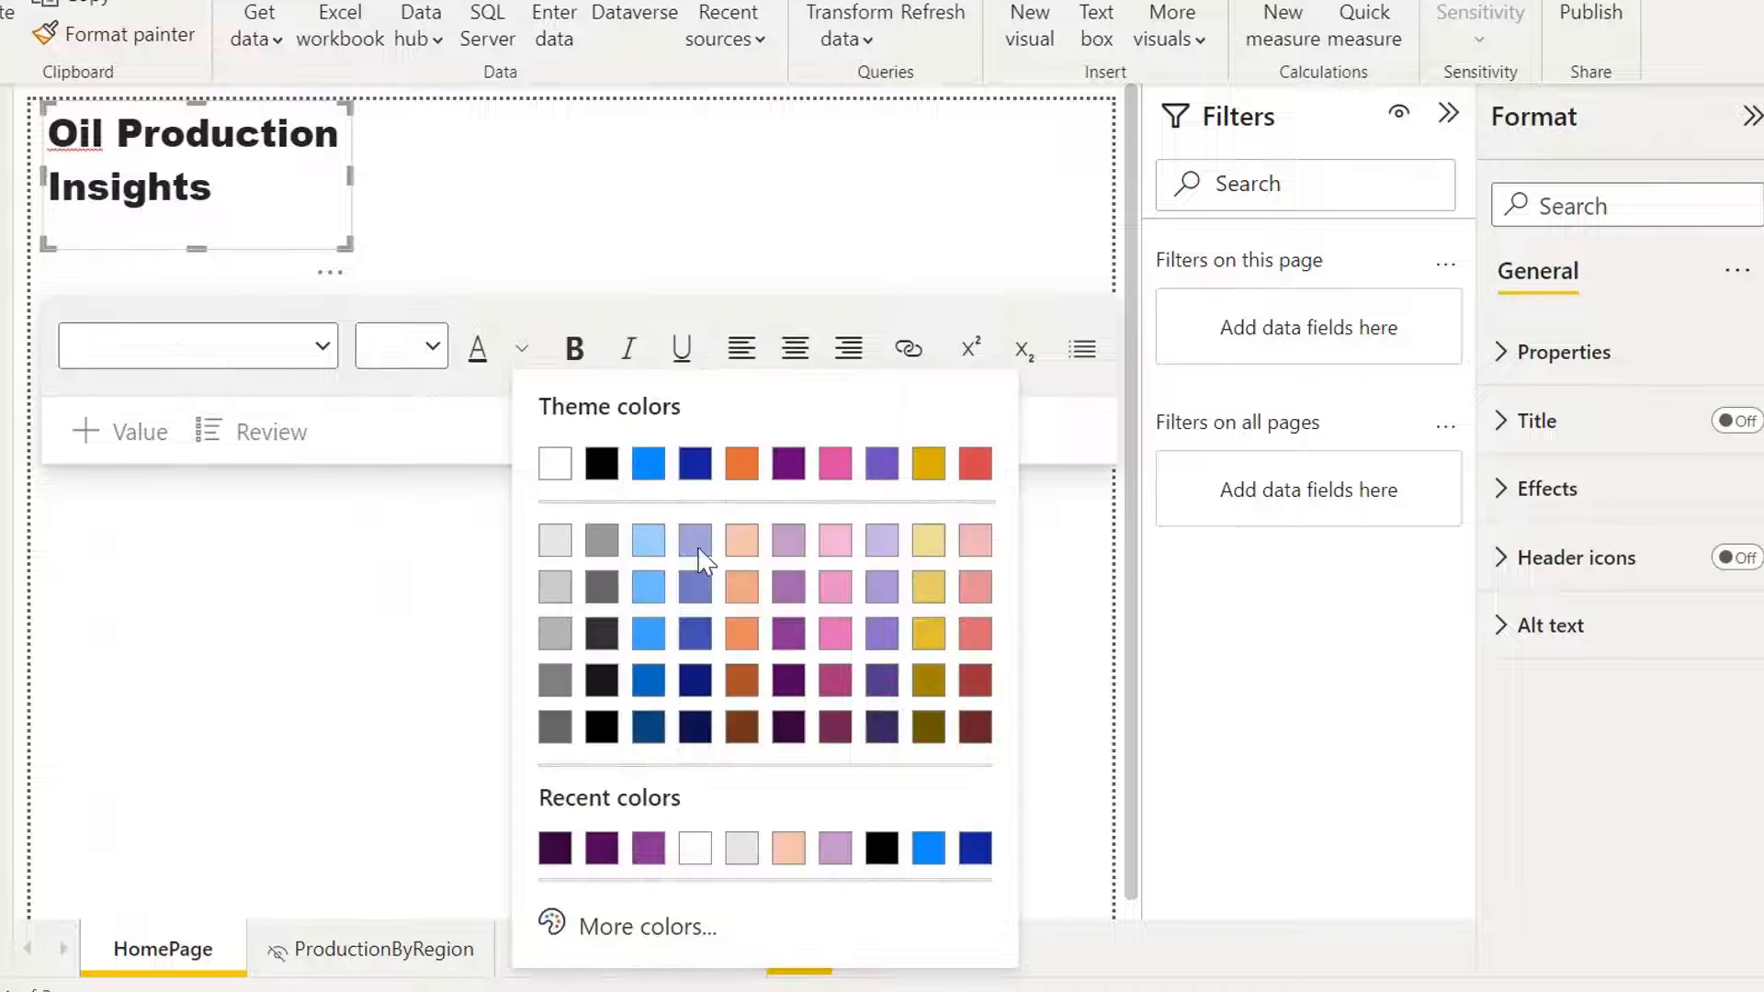
left_click(795, 731)
left_click_drag(345, 250, 380, 266)
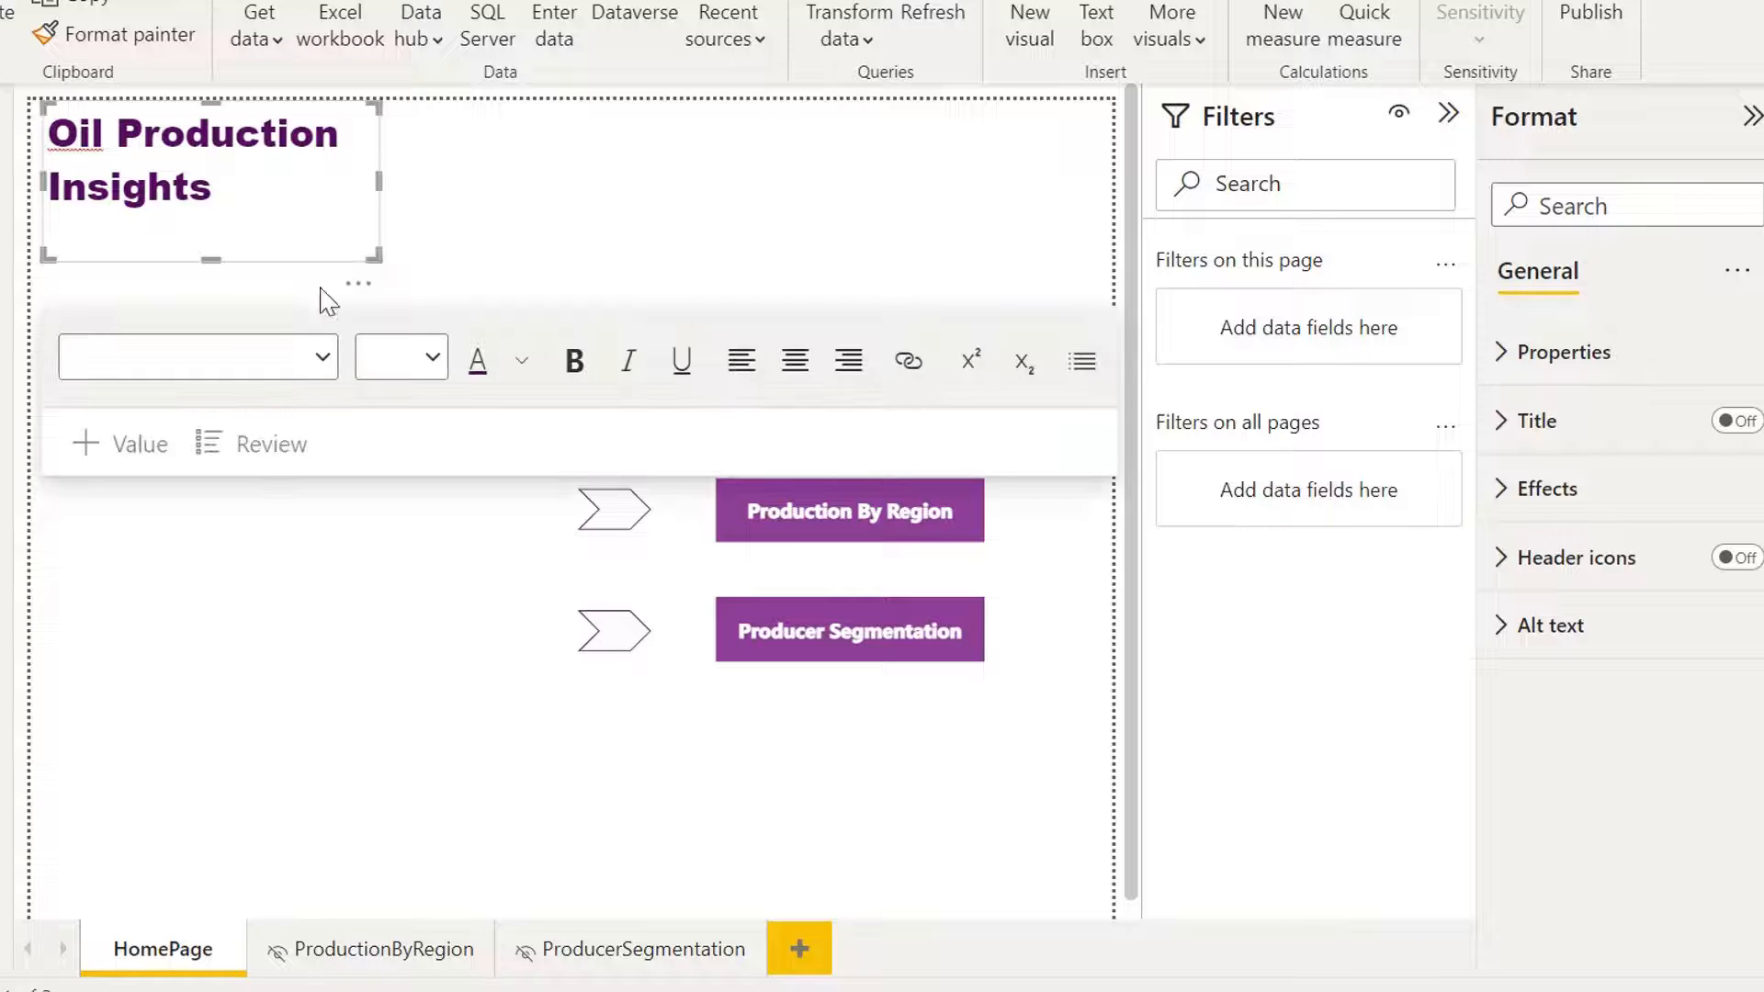
left_click(335, 650)
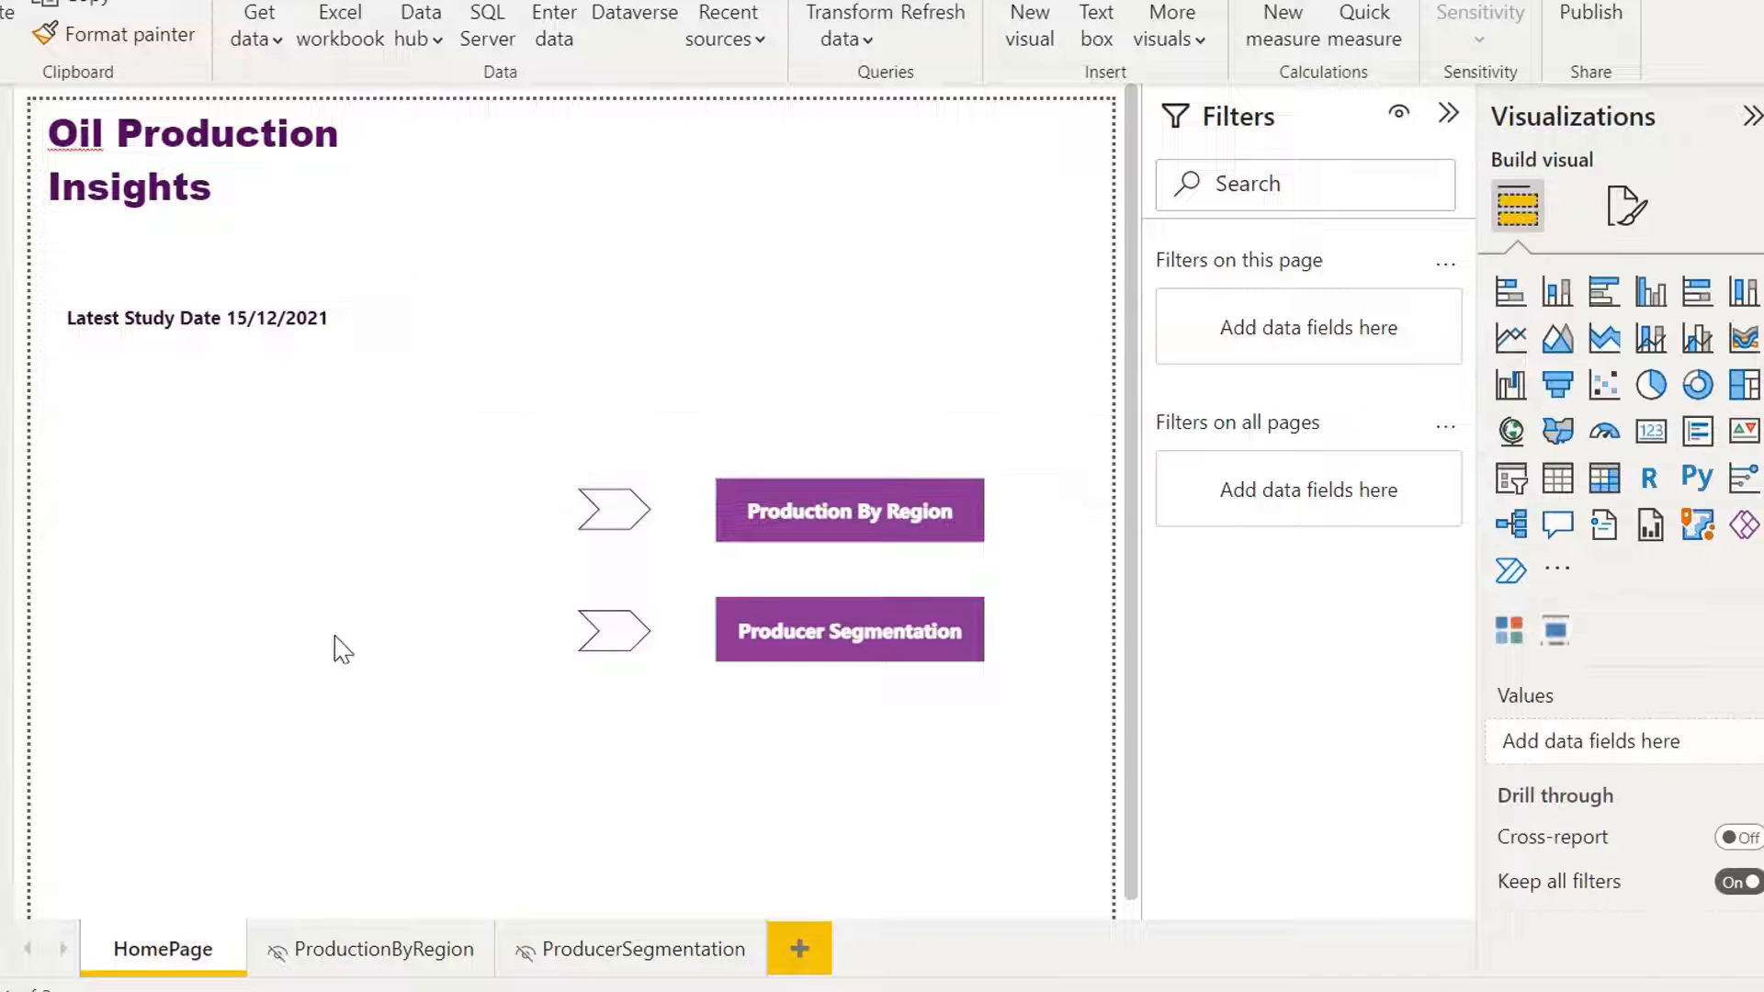
Move the study date card and the title text box slightly down and inward from the page edges.
left_click(323, 339)
left_click(311, 228)
left_click(480, 237)
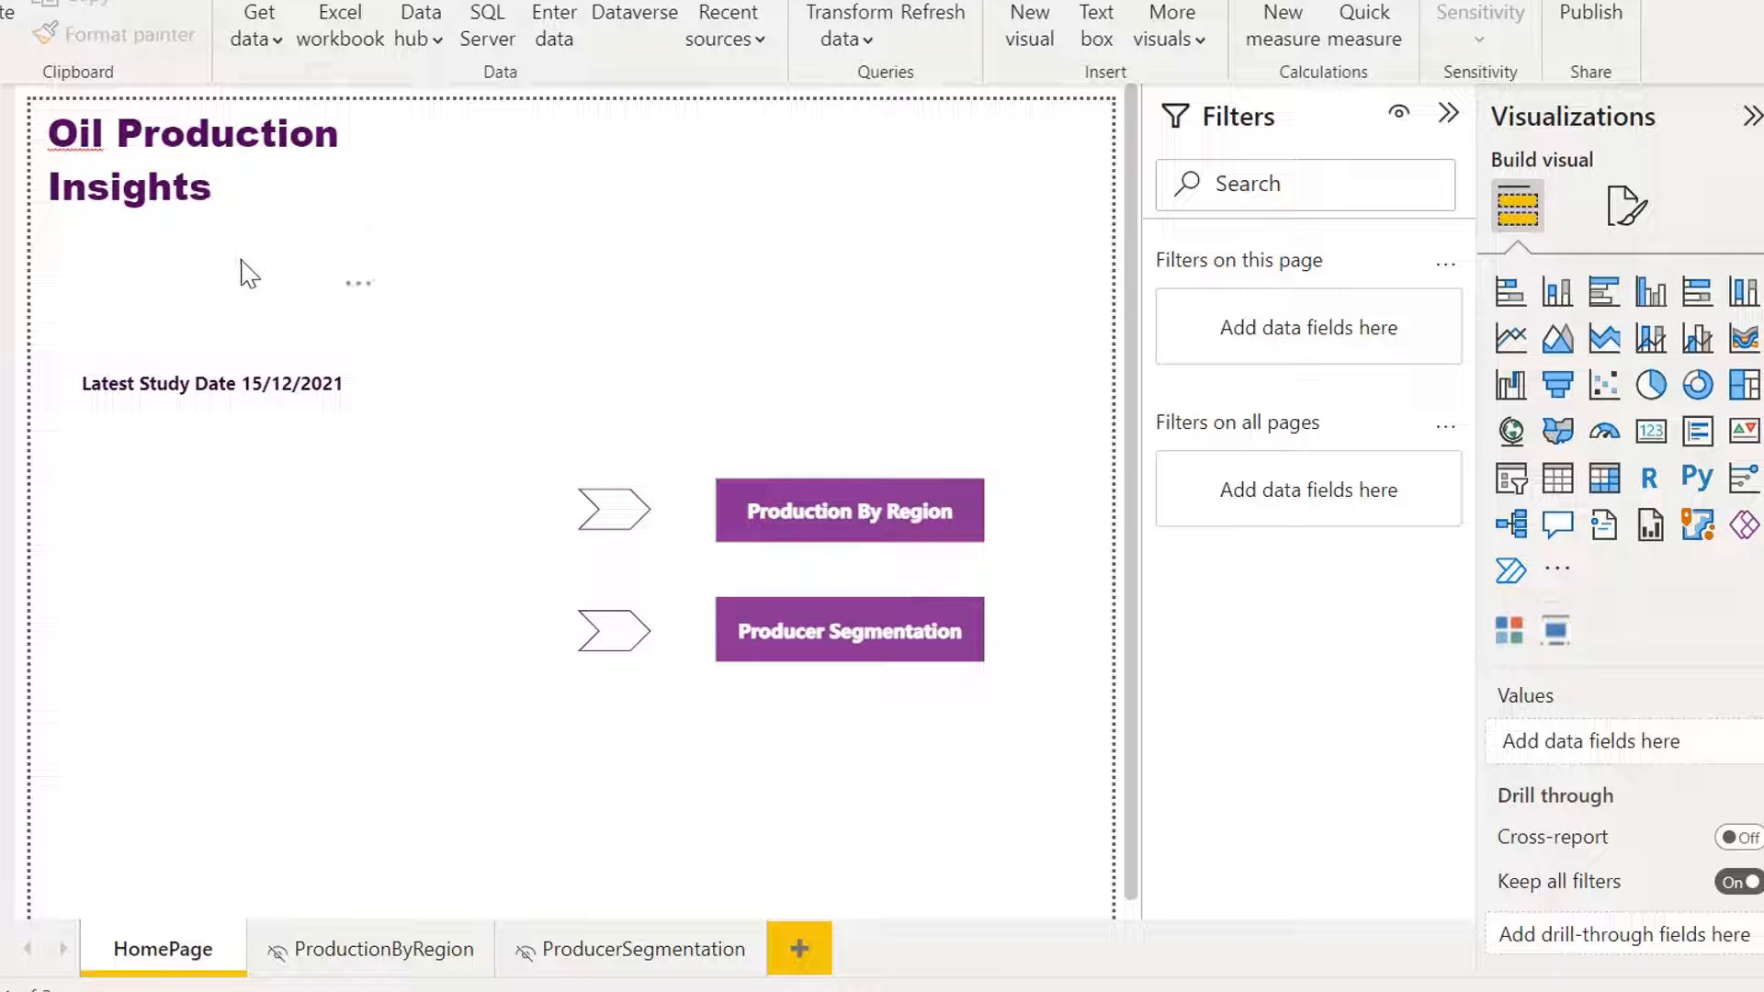
left_click(274, 299)
left_click(287, 305)
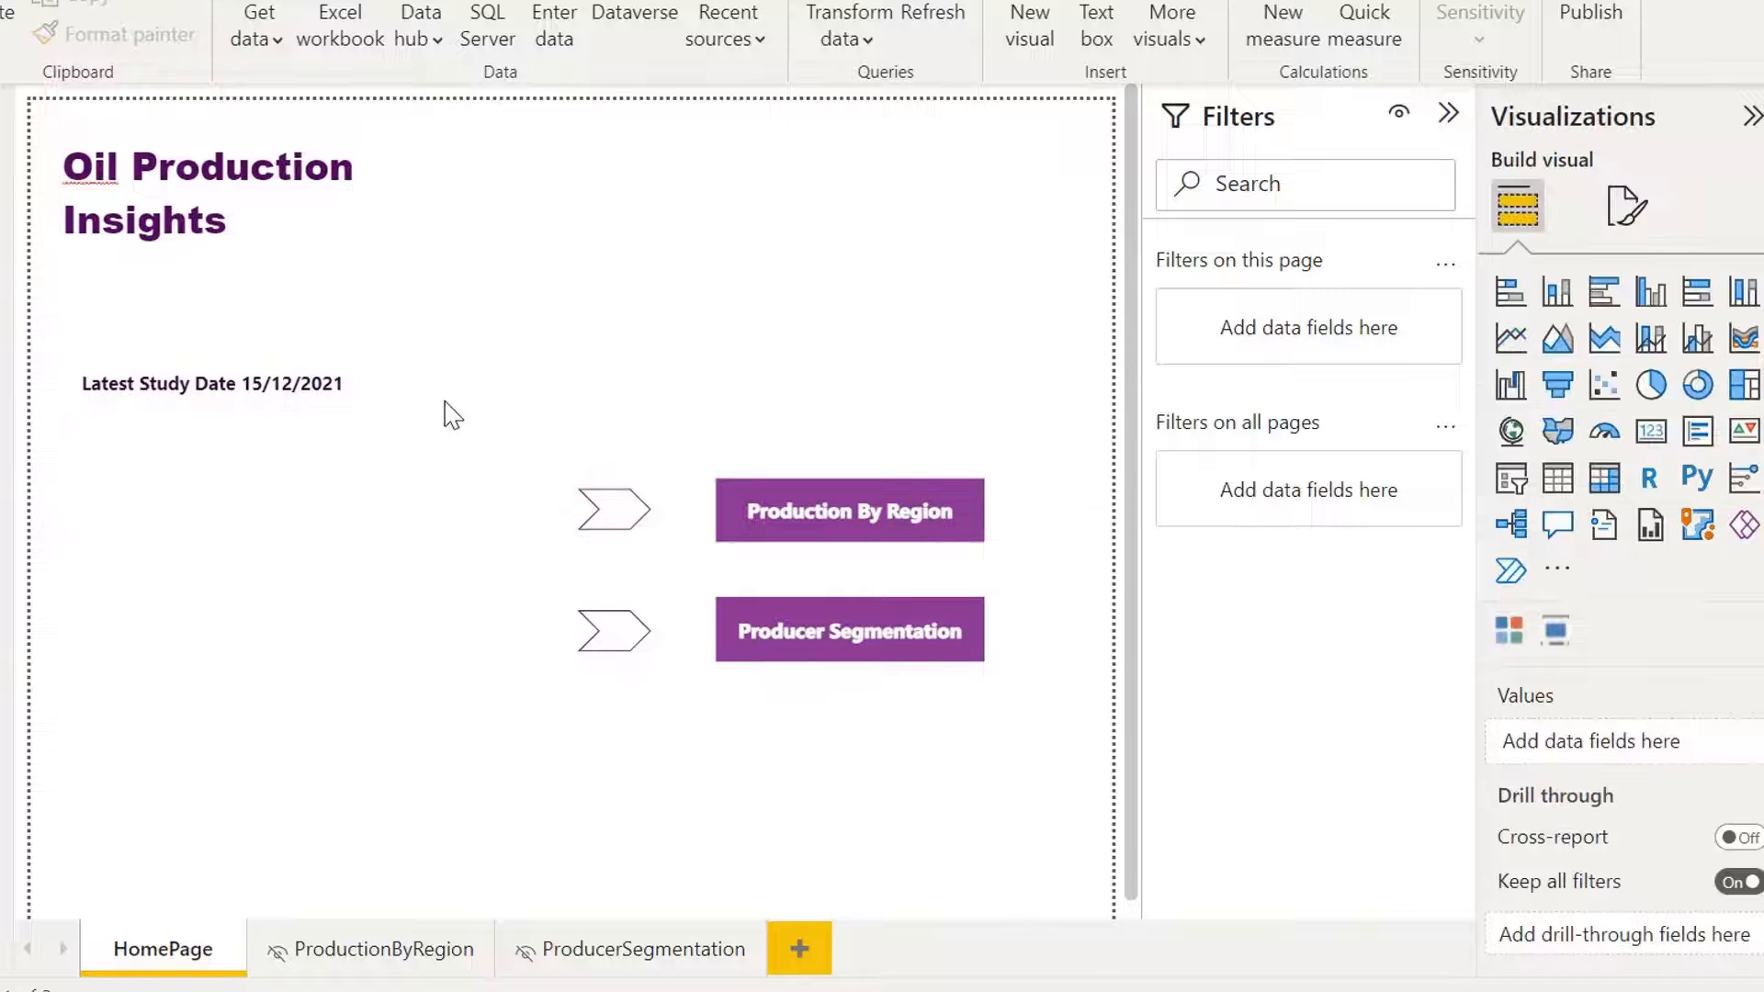
Set the HomePage's custom canvas size to 720 px high and 980 px wide.
left_click(1627, 205)
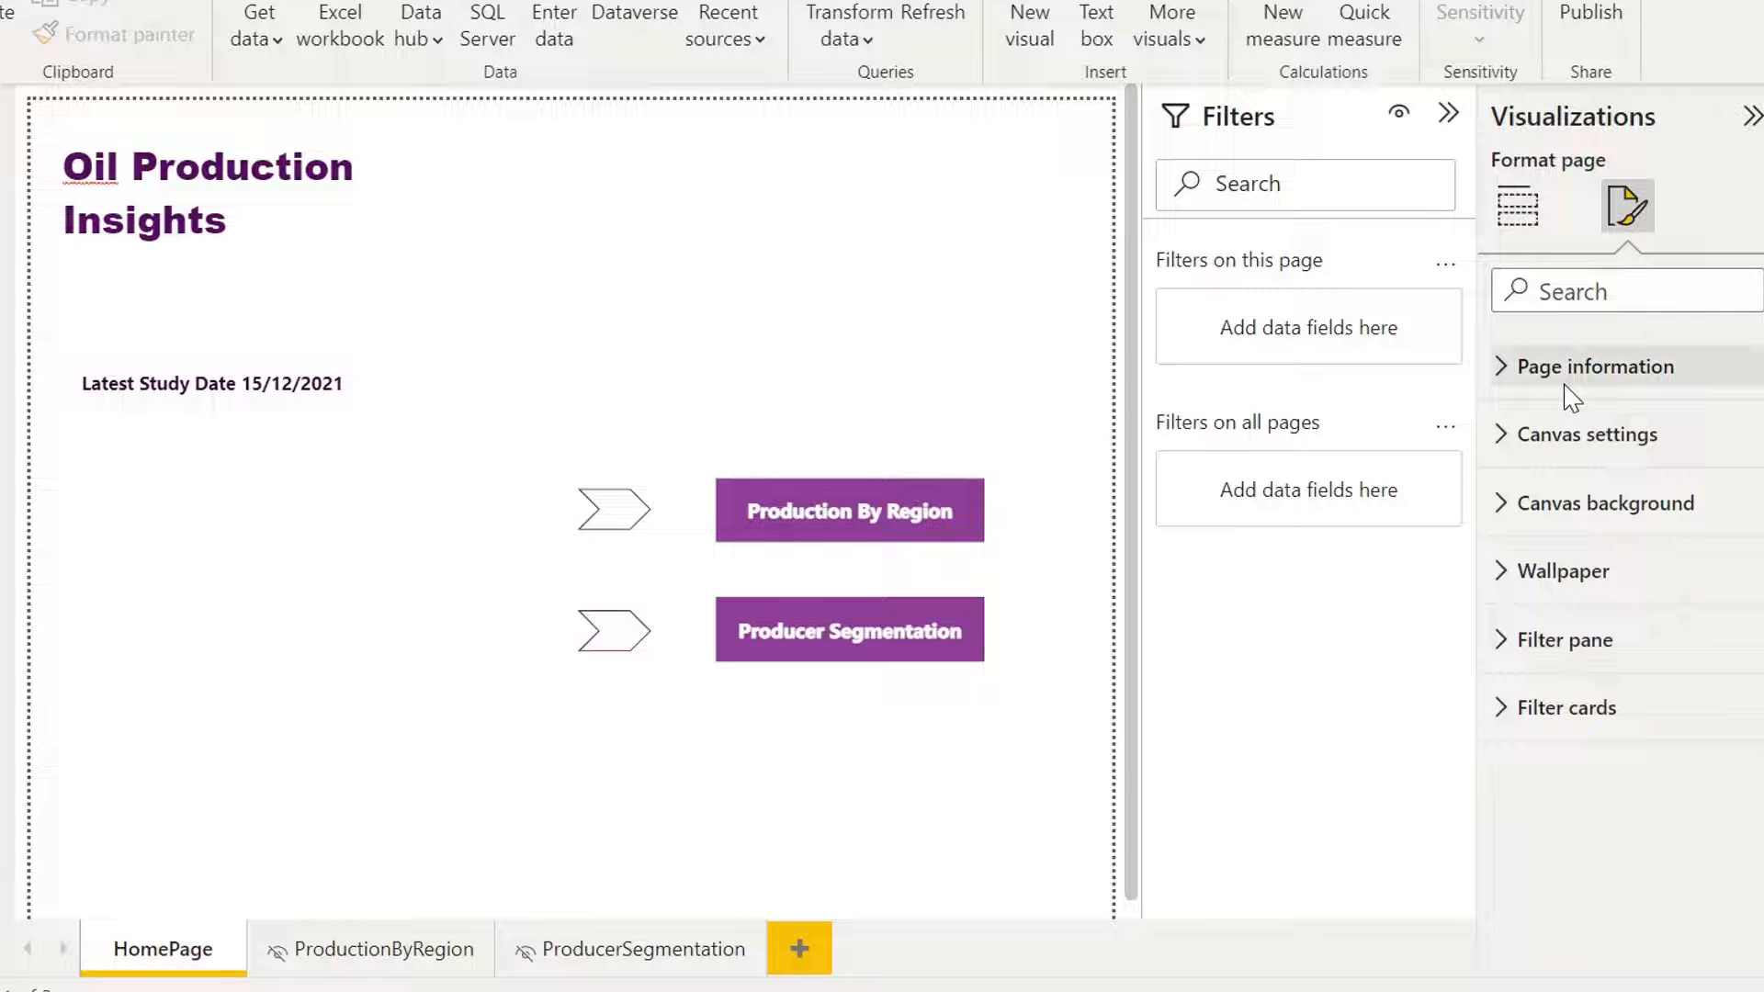
left_click(1593, 434)
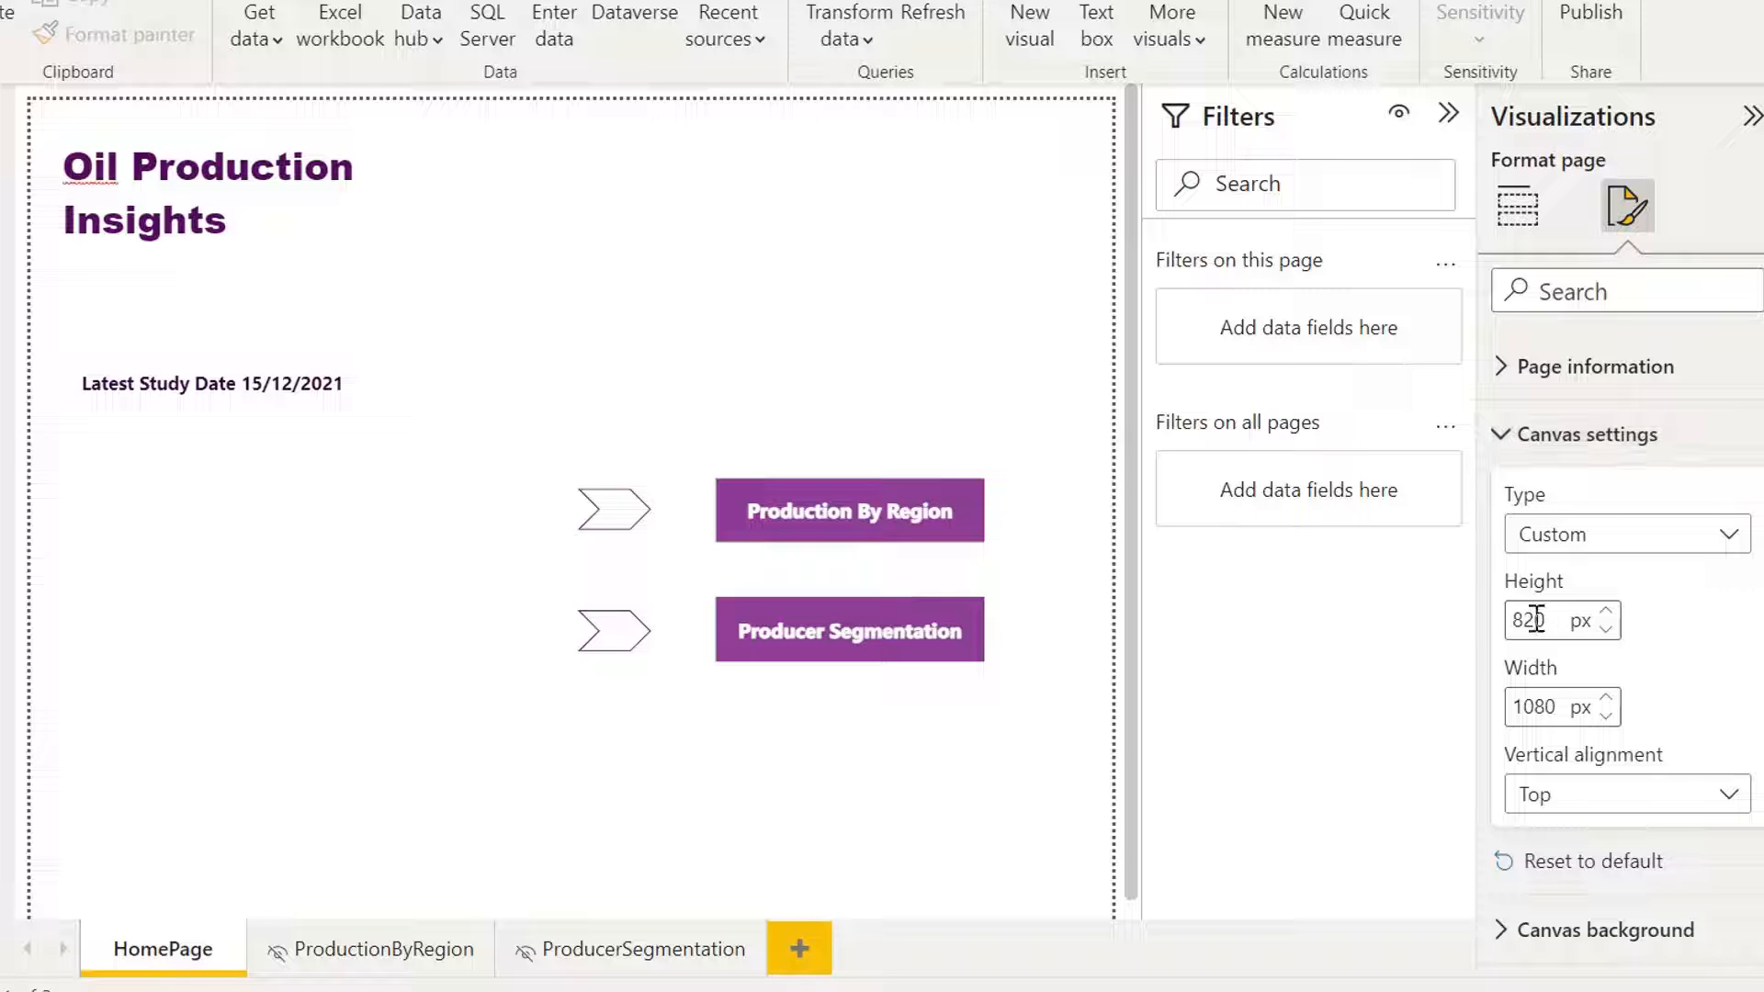
left_click_drag(1527, 623, 1514, 623)
type("7")
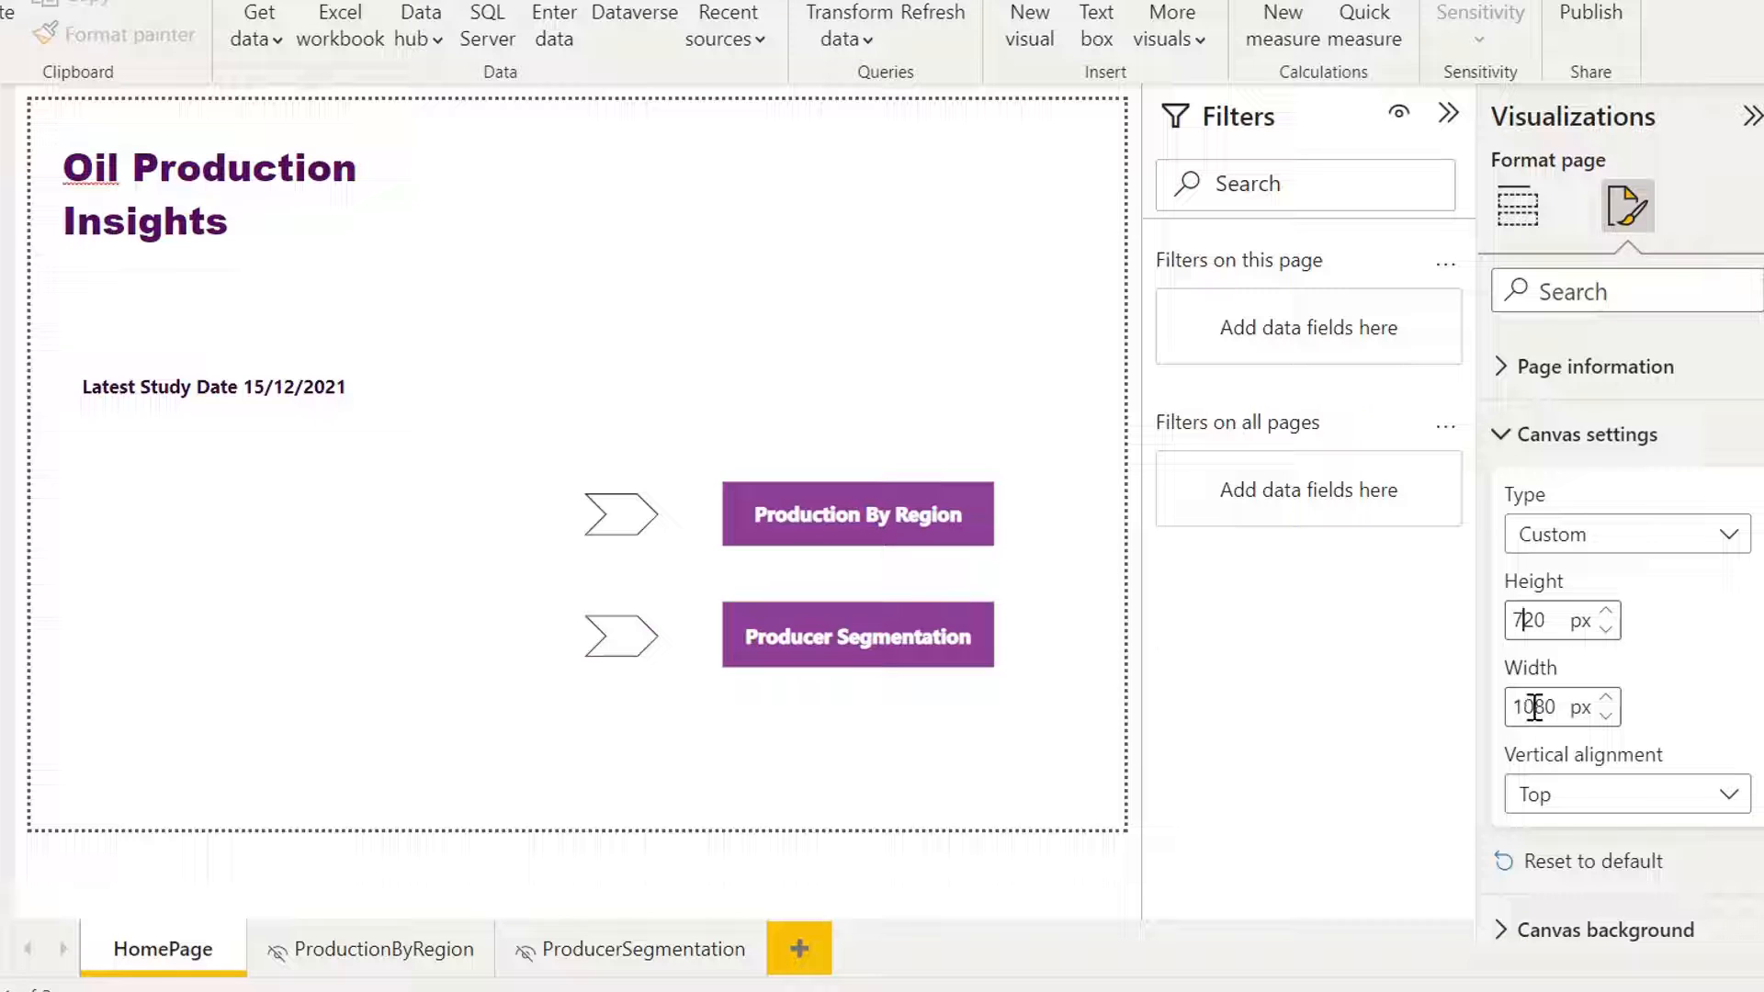
left_click_drag(1522, 707, 1506, 721)
type("9")
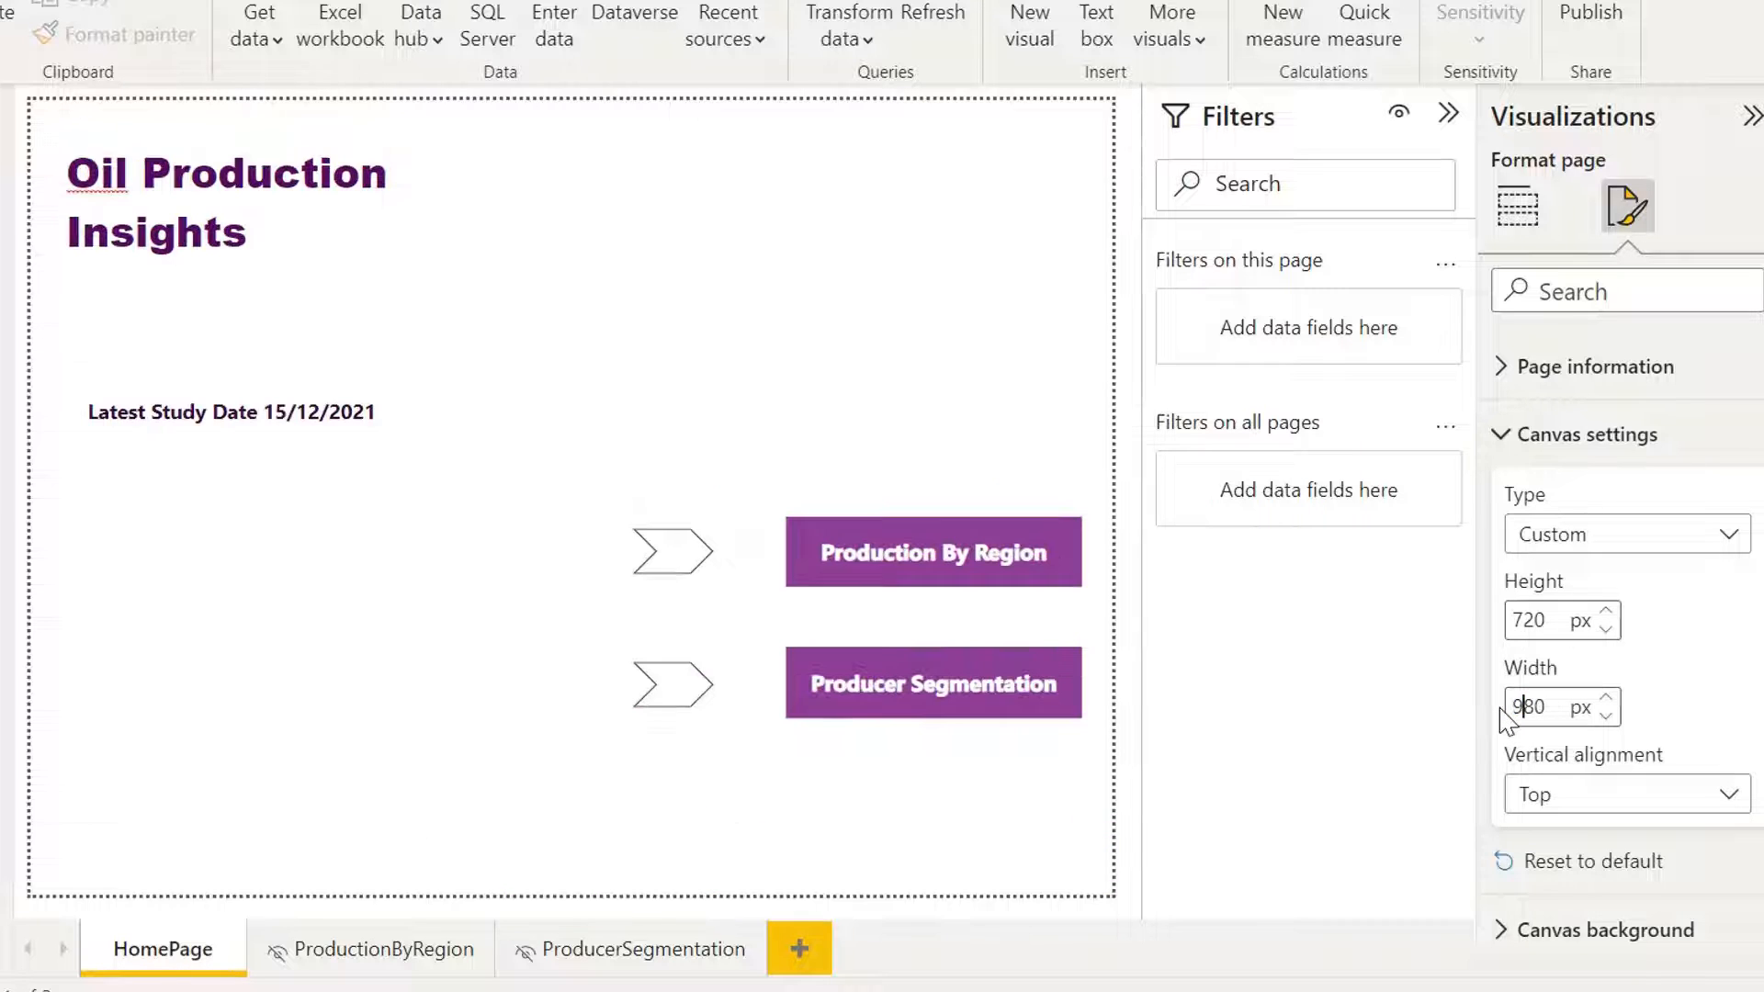
Set the title's font size to 32, widen its text box to fit two lines, and place it in the page's upper-left corner.
left_click(269, 233)
left_click_drag(269, 232, 41, 165)
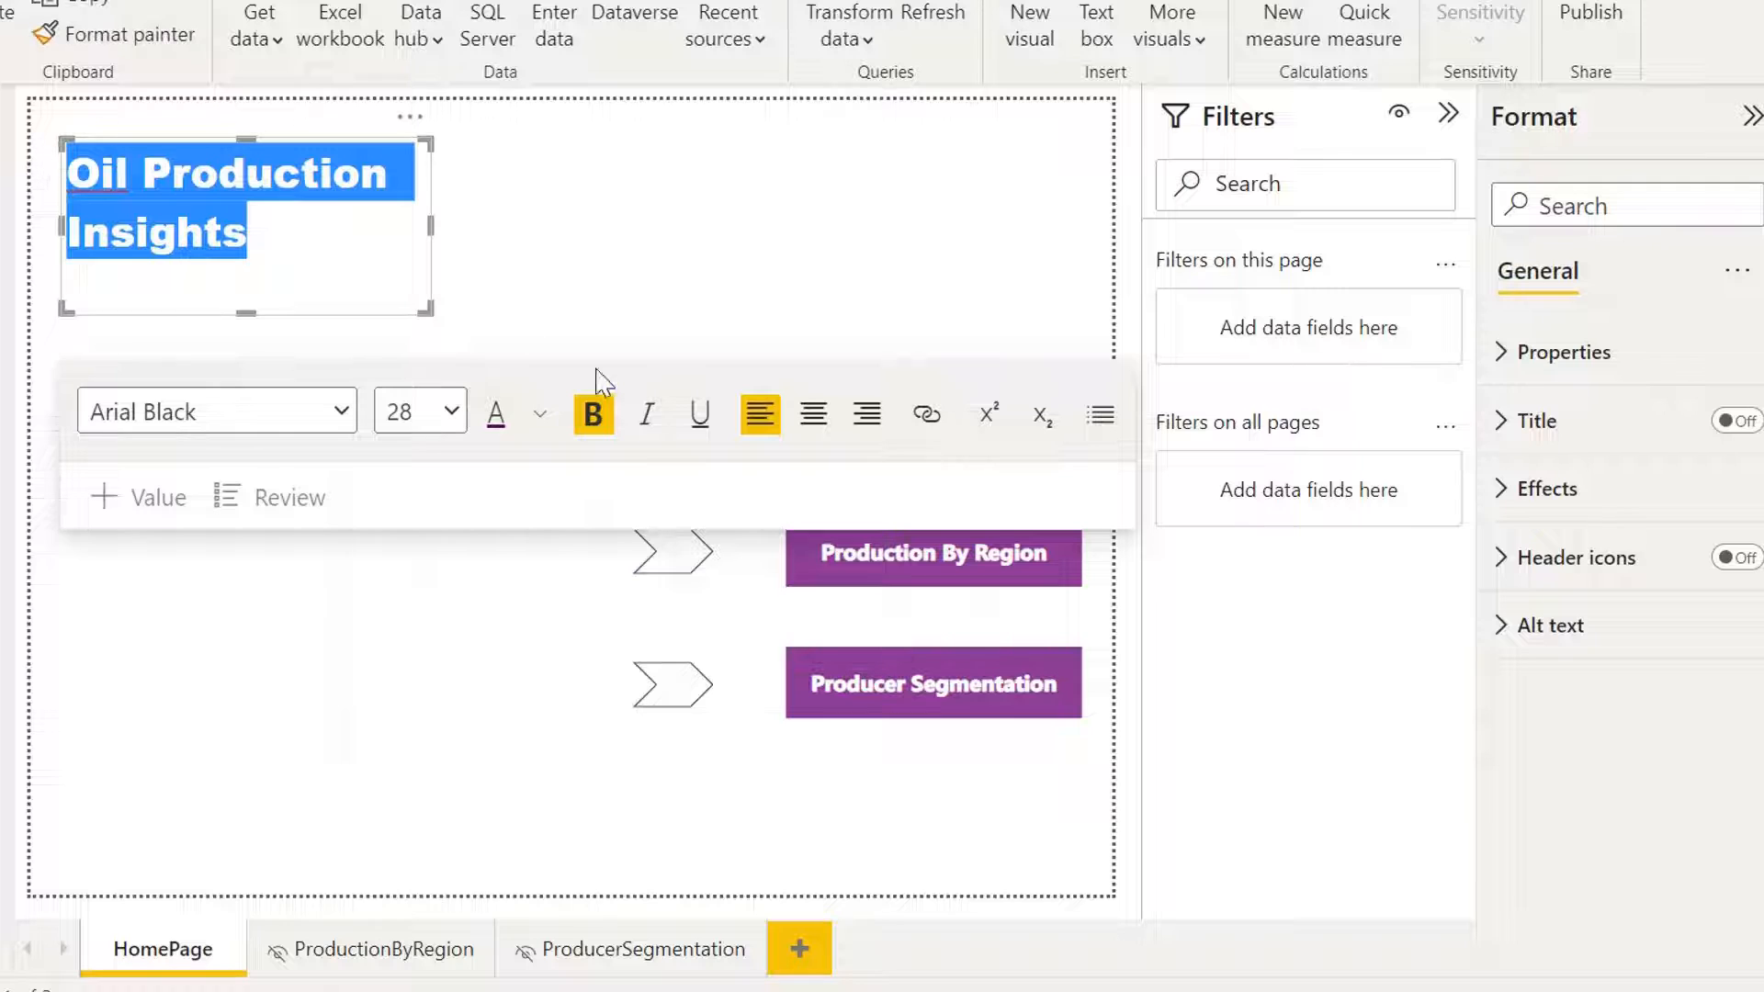
left_click(450, 411)
left_click(420, 847)
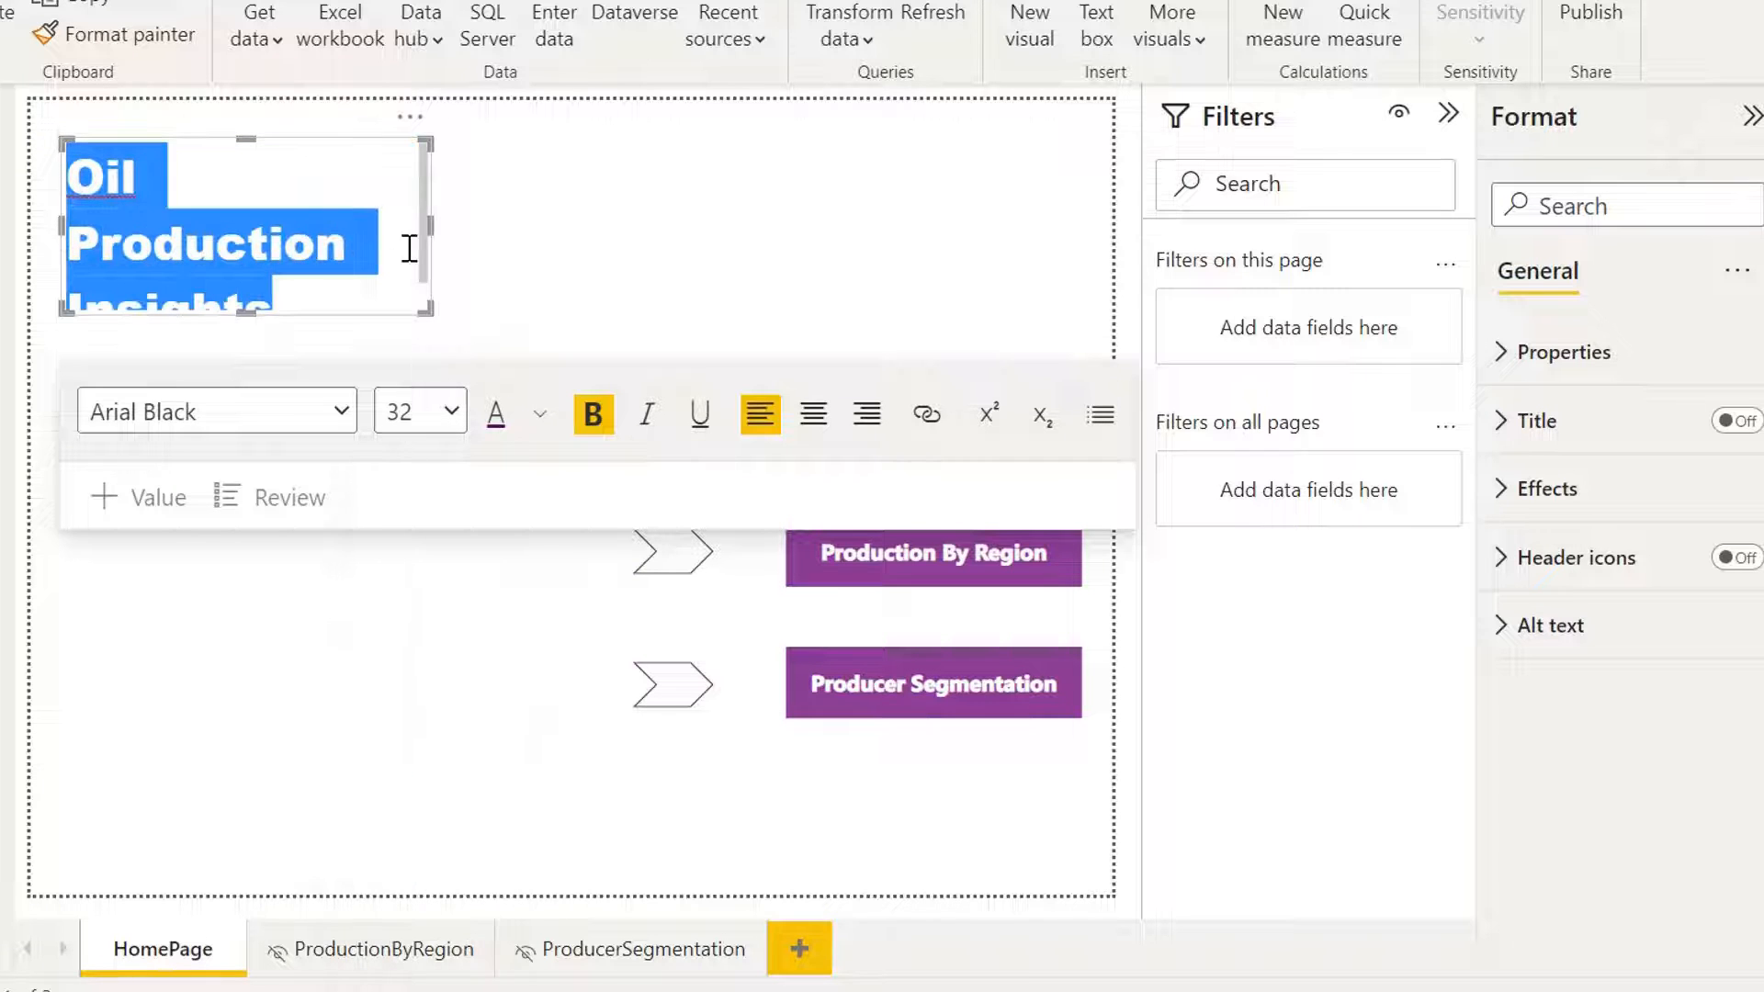
left_click_drag(427, 308, 540, 317)
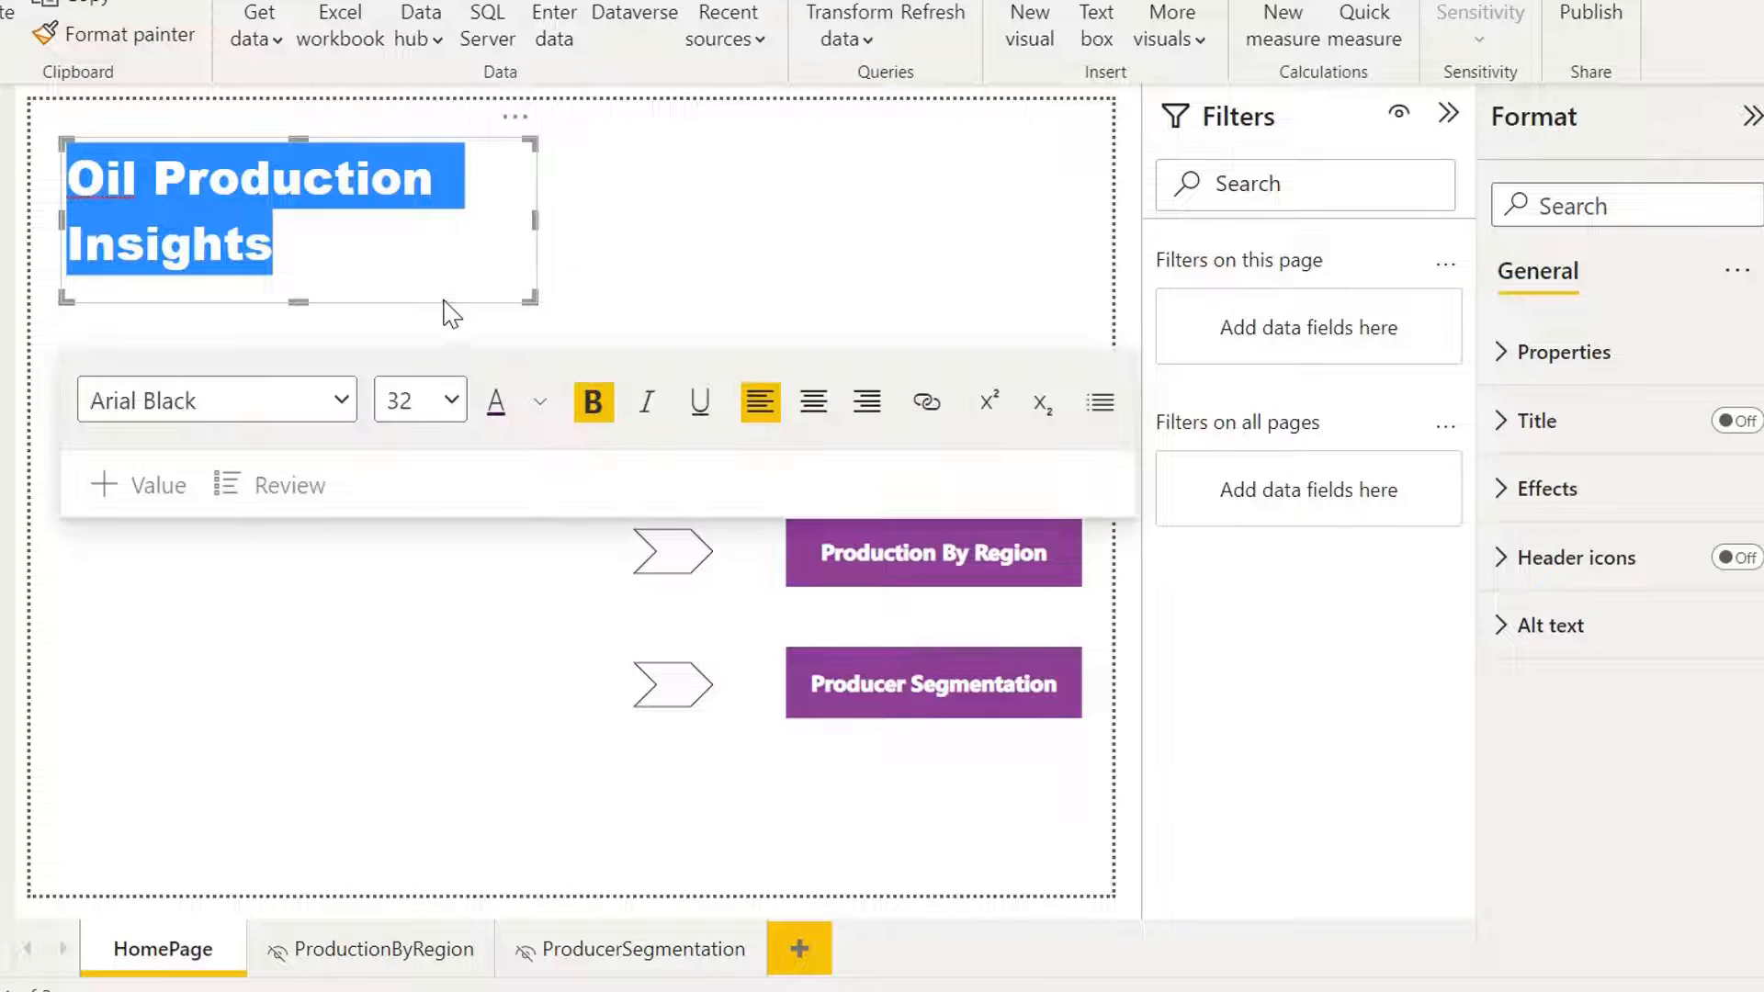
left_click(580, 342)
left_click(416, 300)
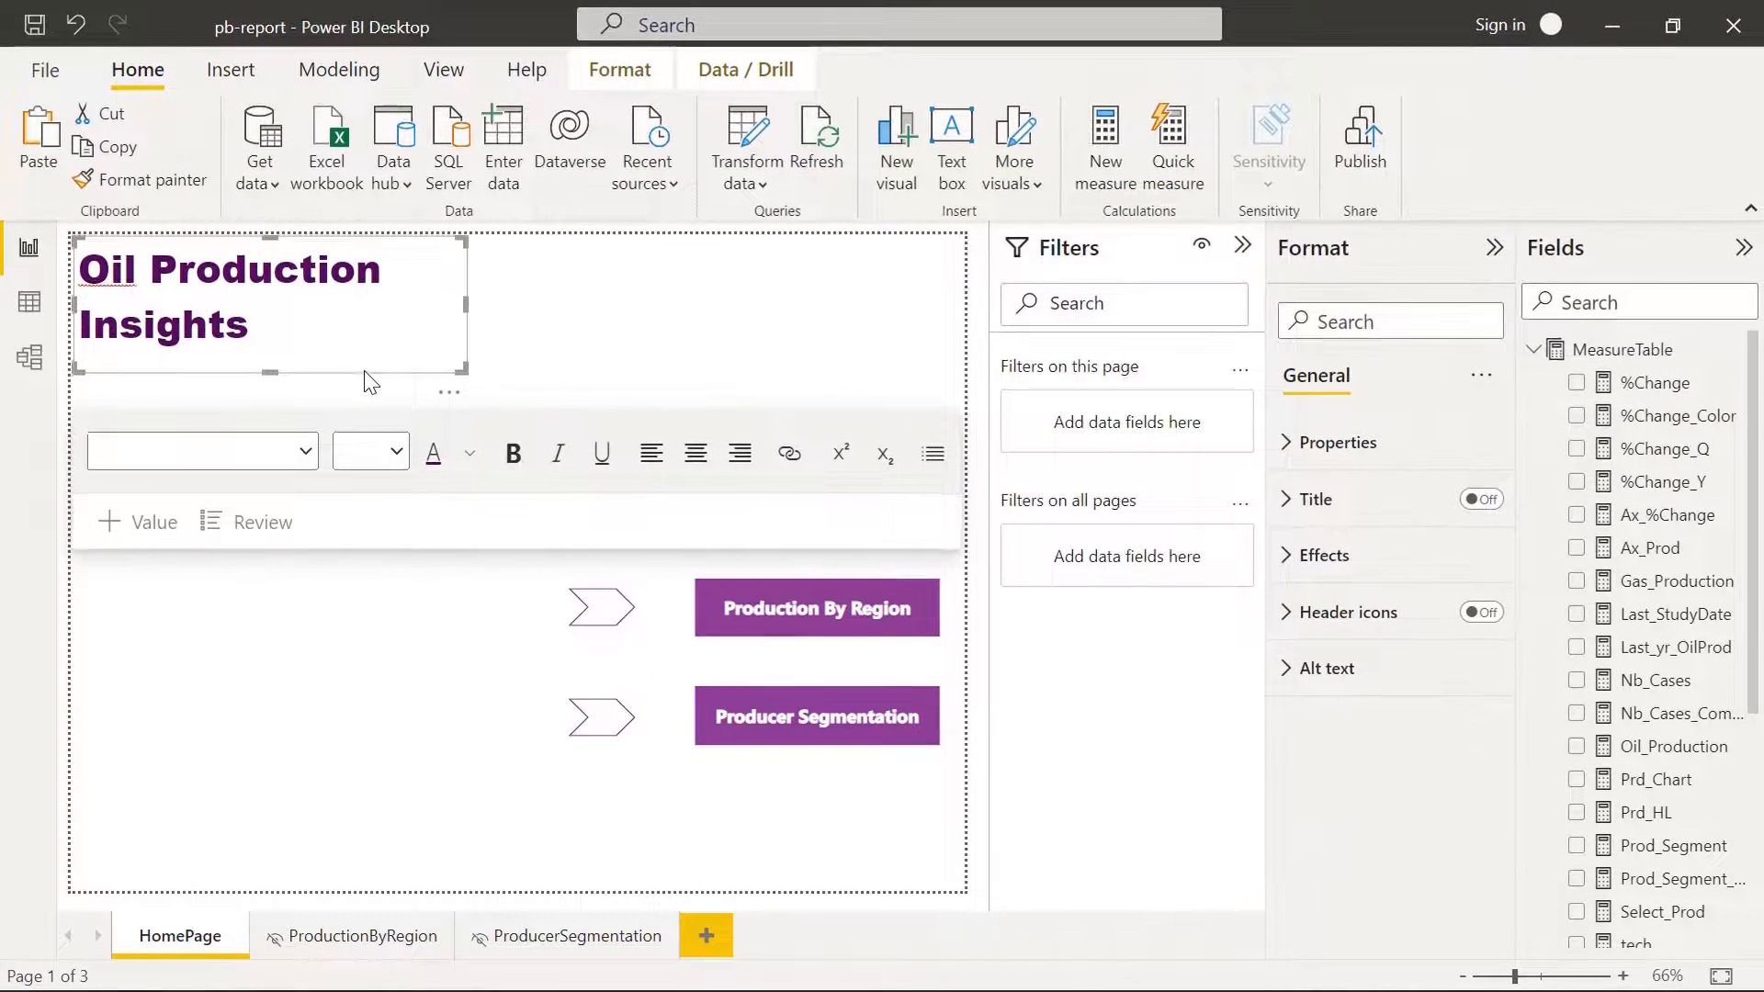
Move the study date card up to sit directly beneath the title.
left_click(220, 602)
left_click_drag(243, 504, 243, 401)
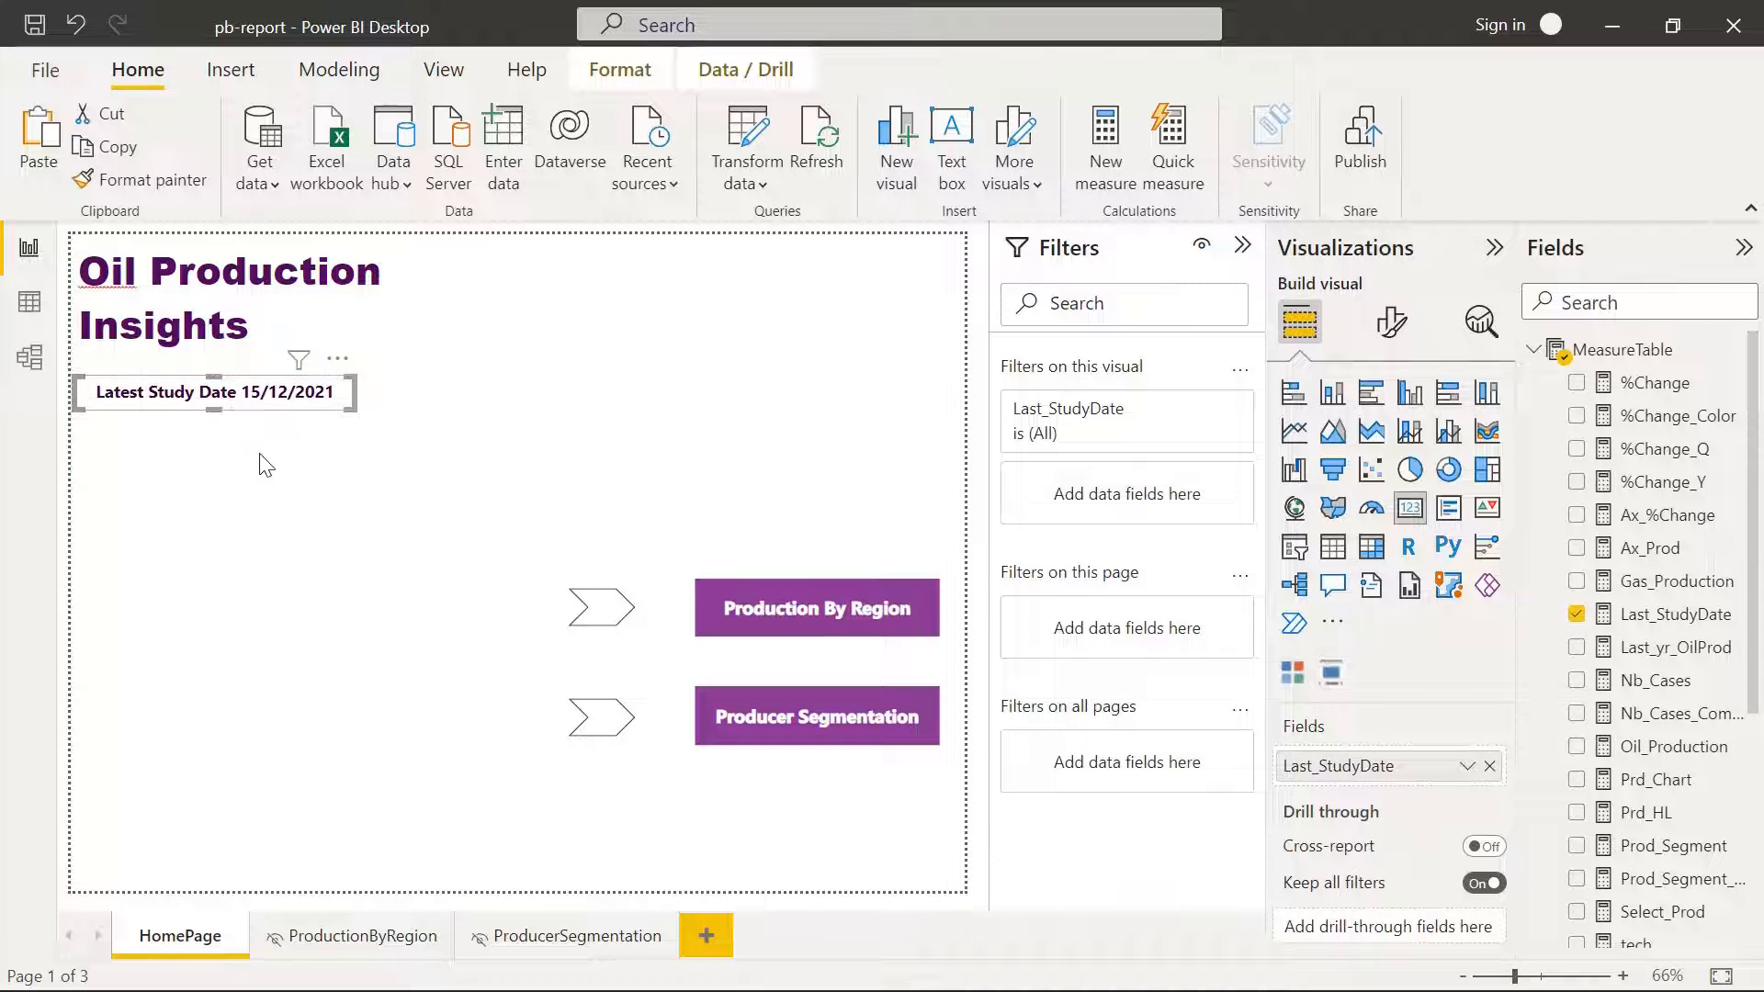
left_click(303, 549)
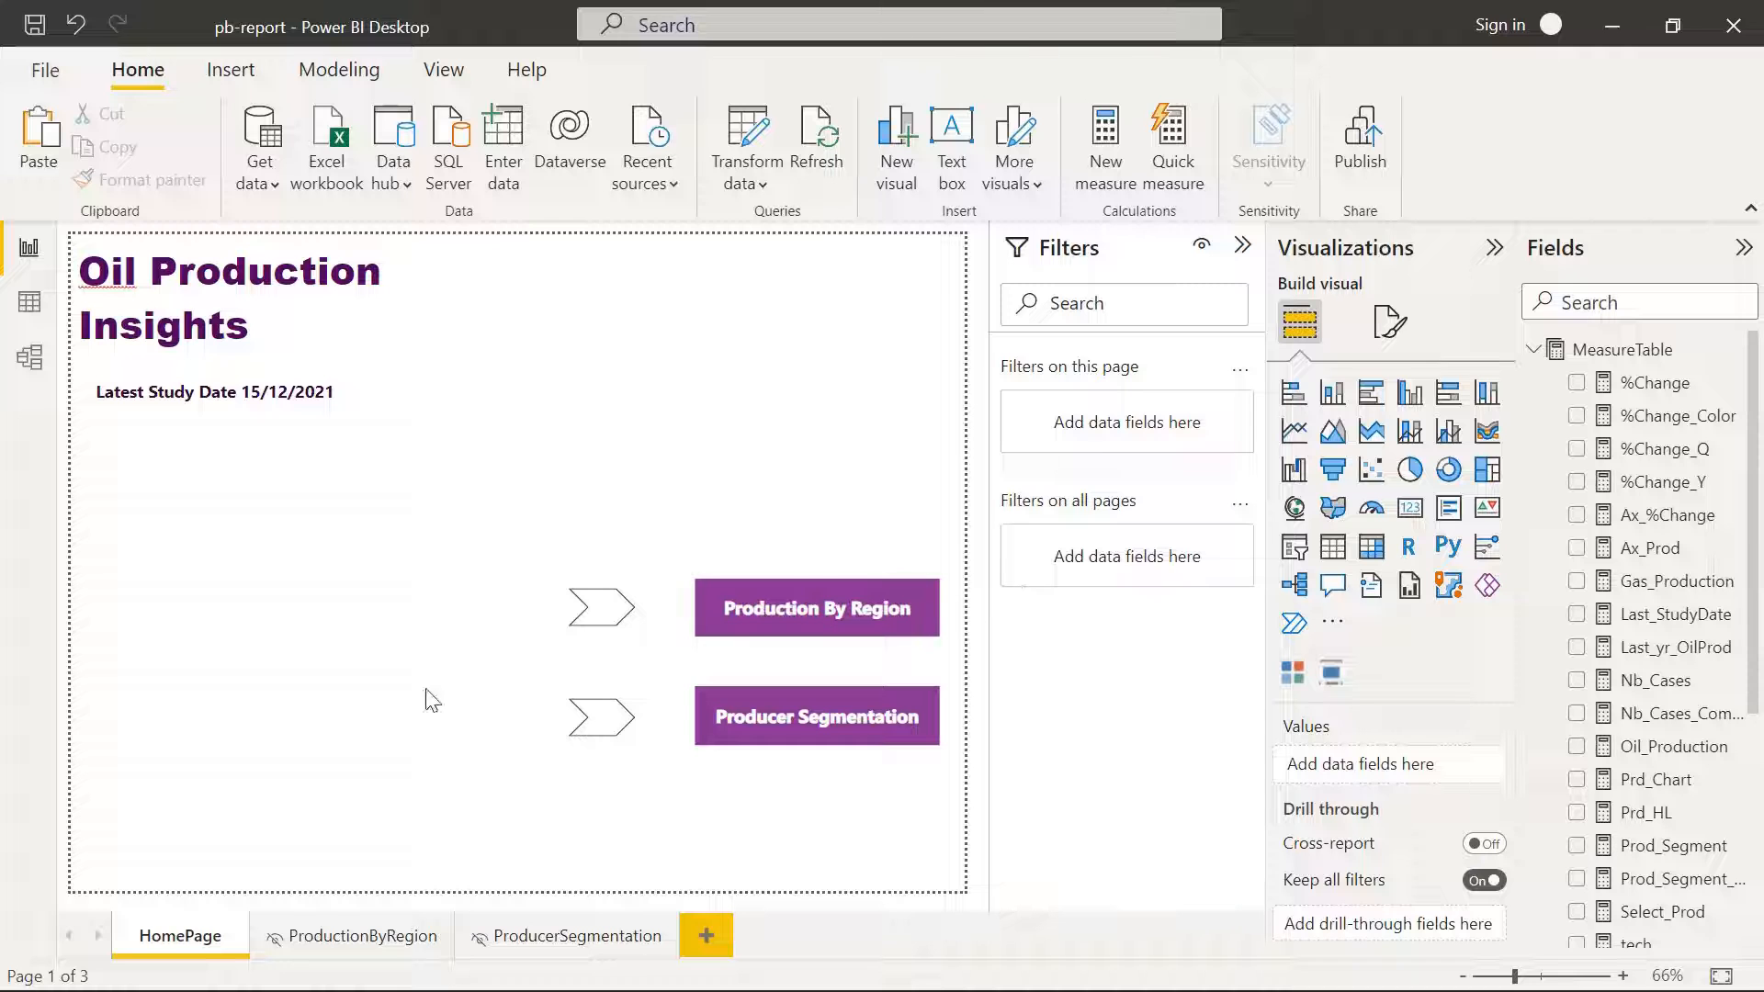
Review the two report pages and test the Year slicer on ProductionByRegion with 1972, clearing the selection again.
left_click(401, 937)
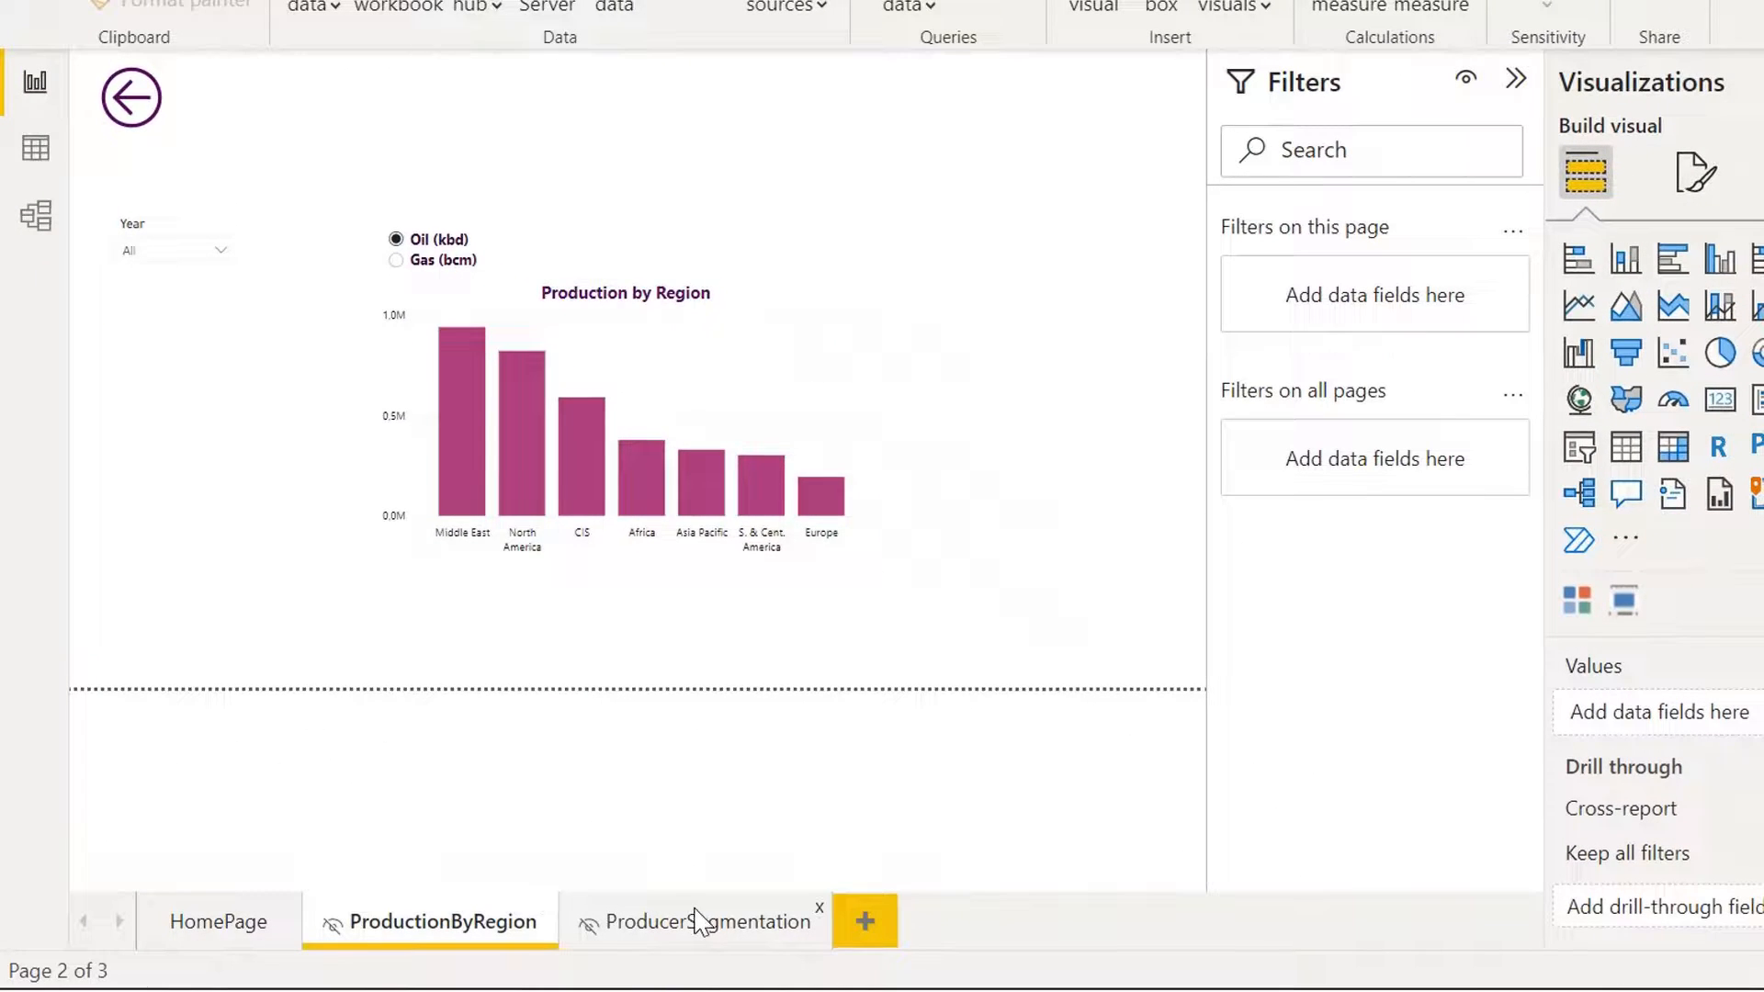
left_click(701, 919)
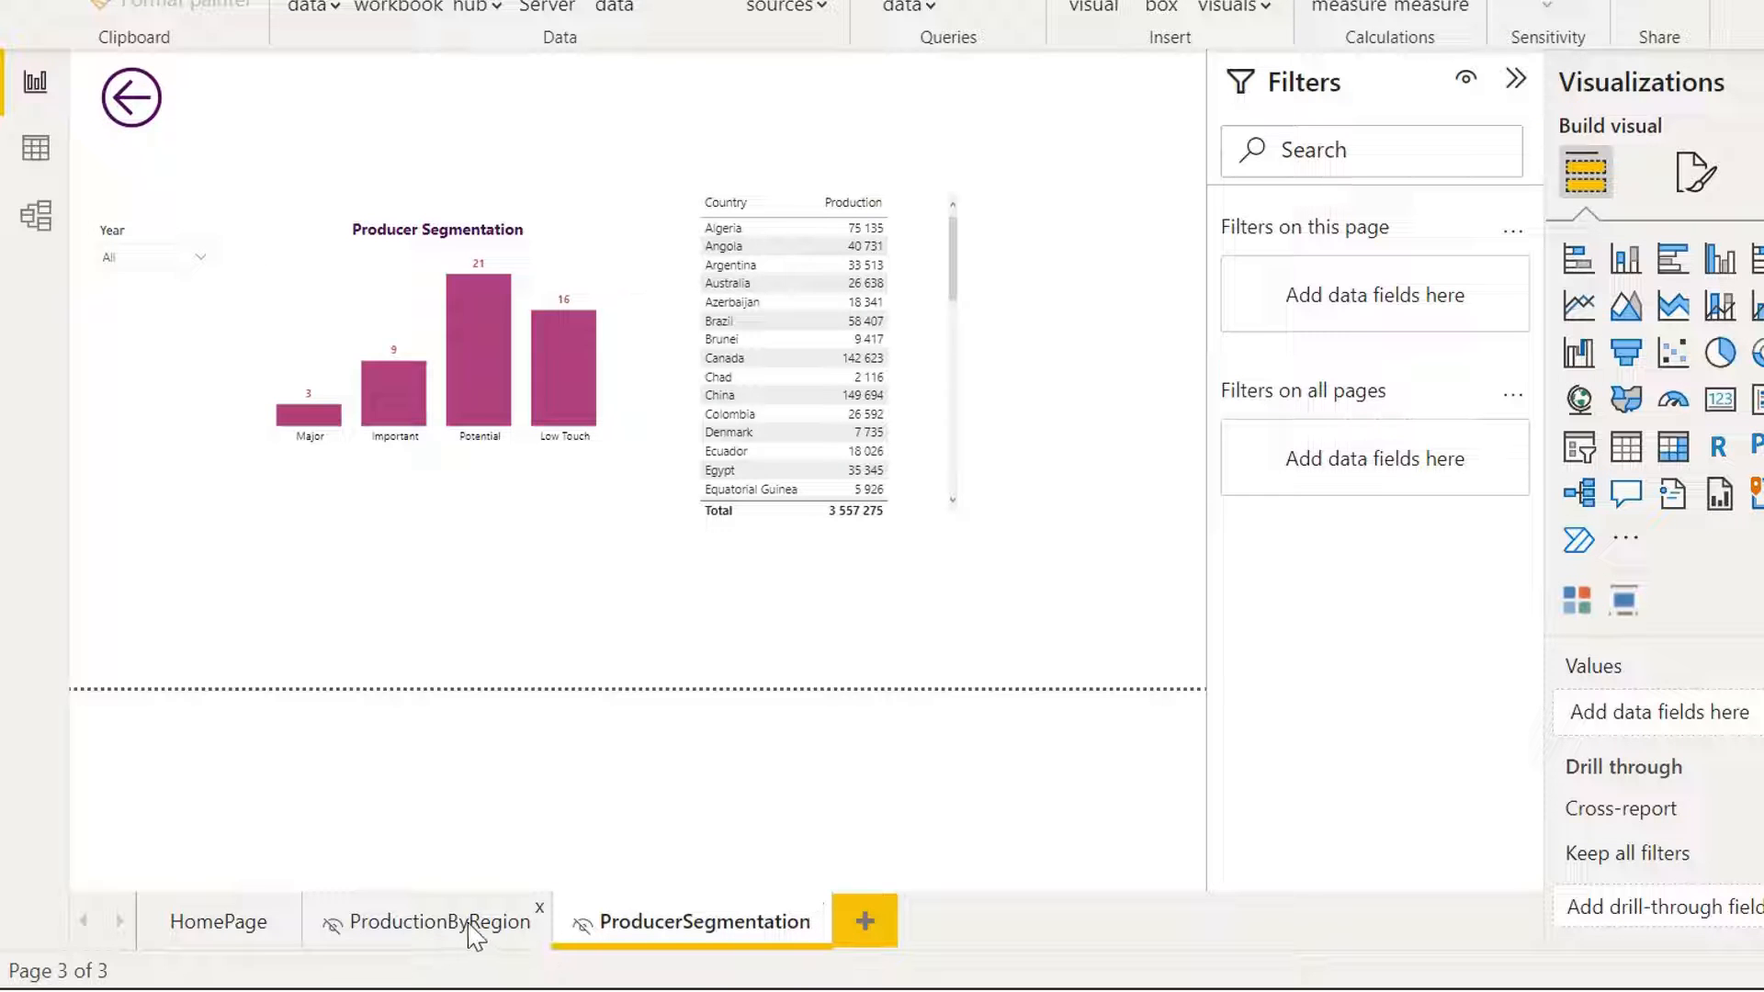
left_click(183, 250)
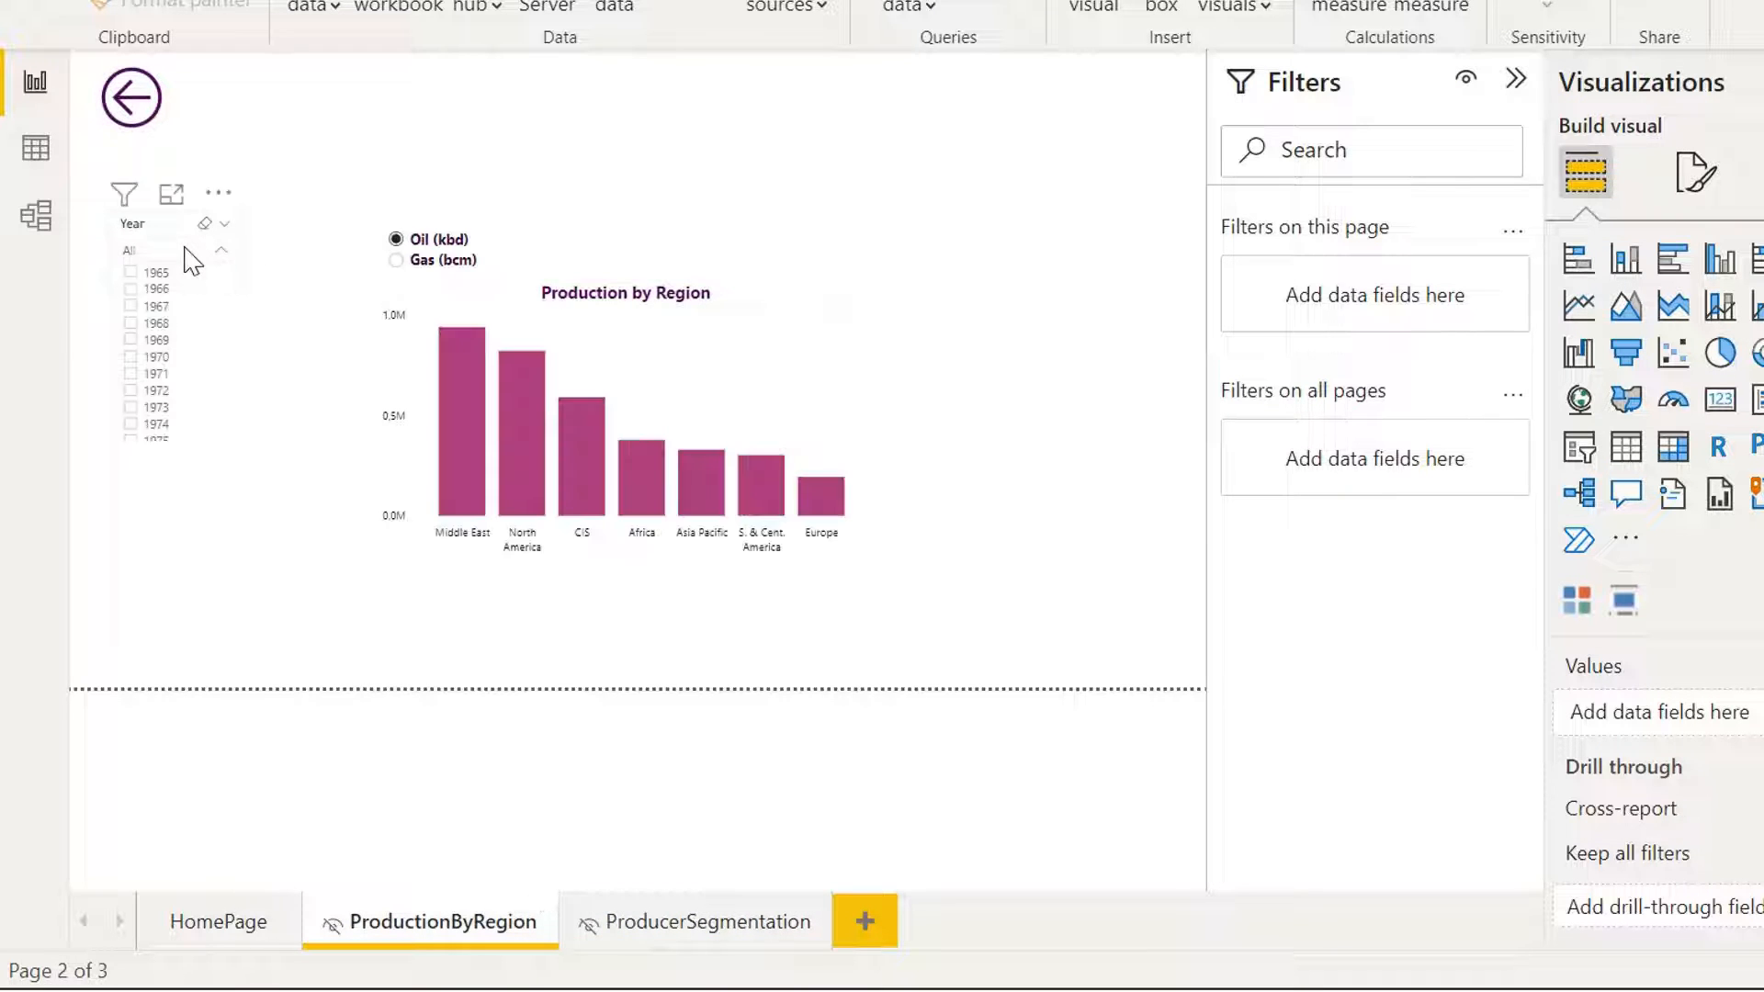
left_click(154, 390)
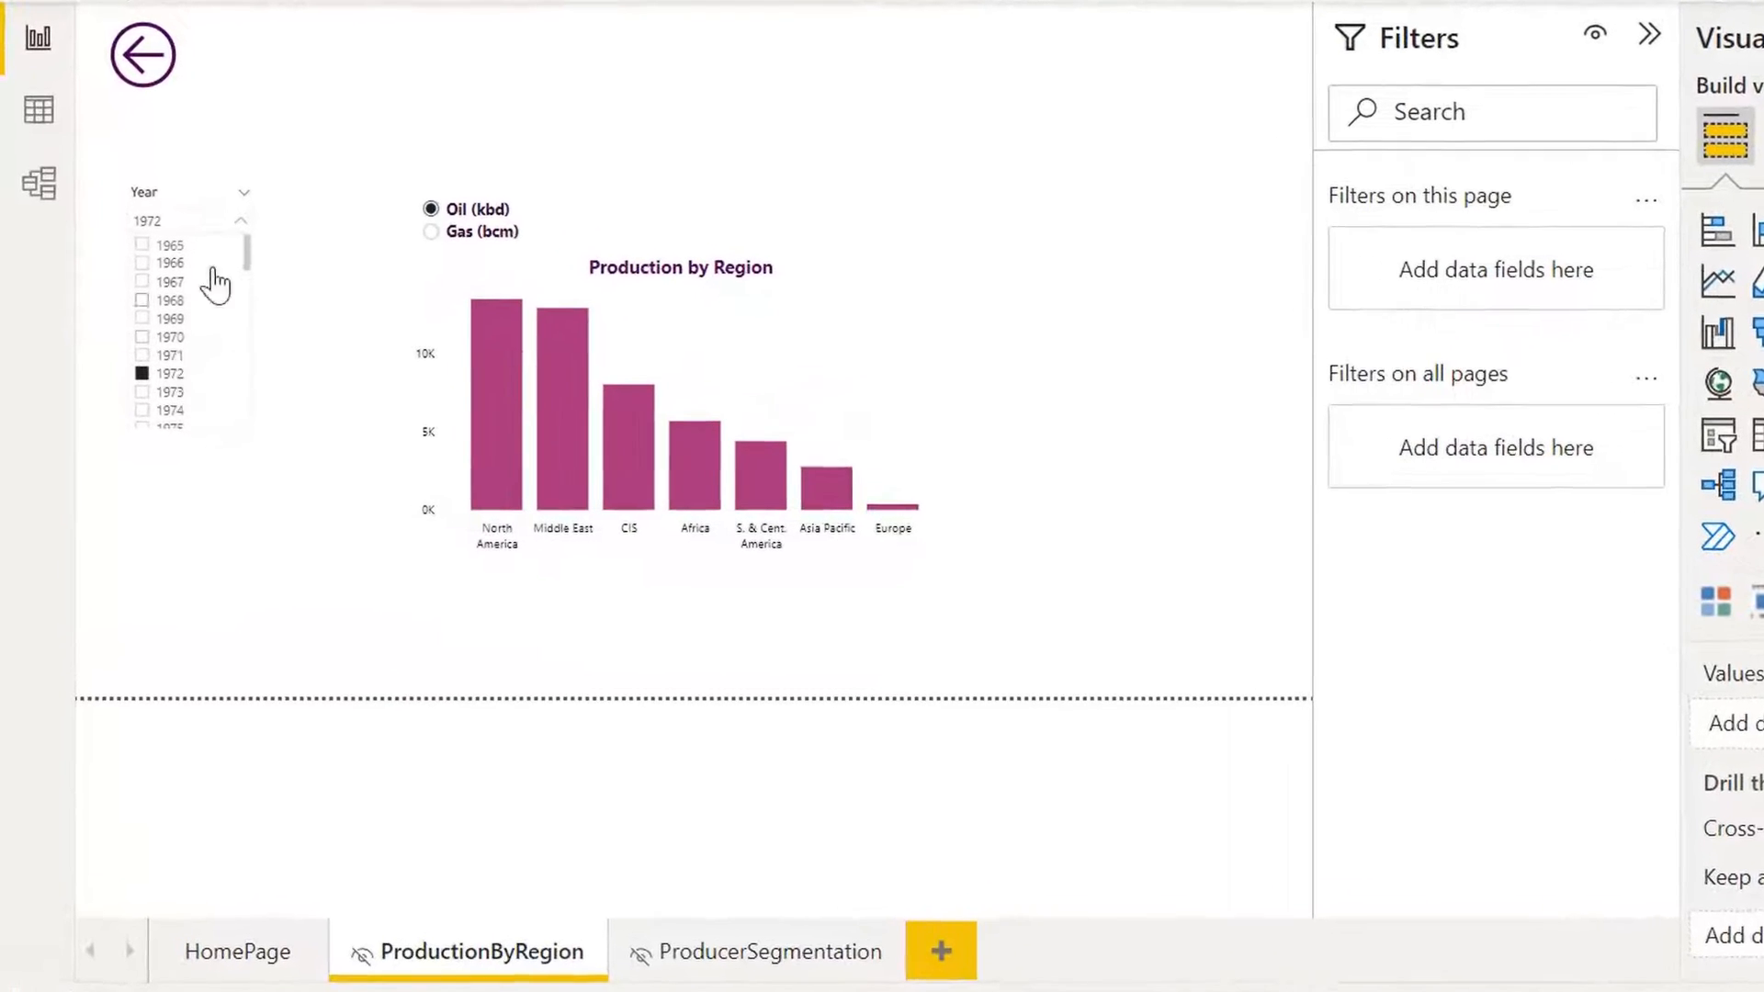
left_click(220, 190)
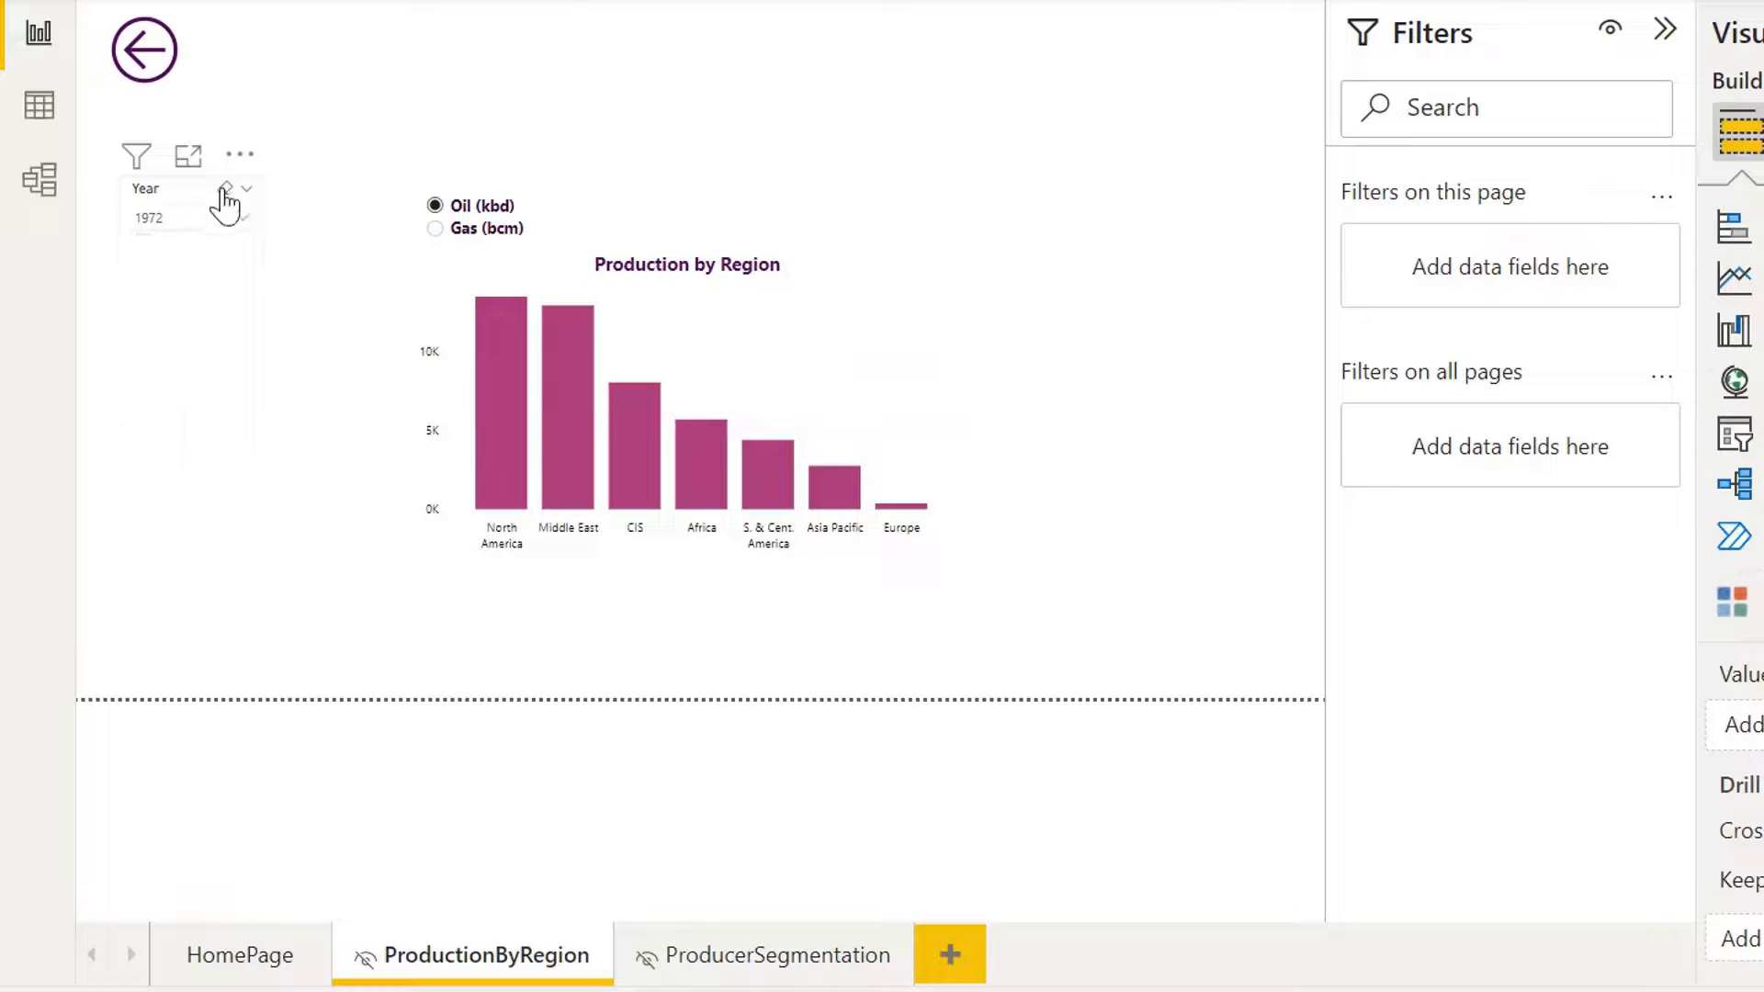
left_click(245, 358)
Copy the Year slicer from ProductionByRegion to HomePage without syncing it, and position it, widened, below the study date card.
left_click(212, 210)
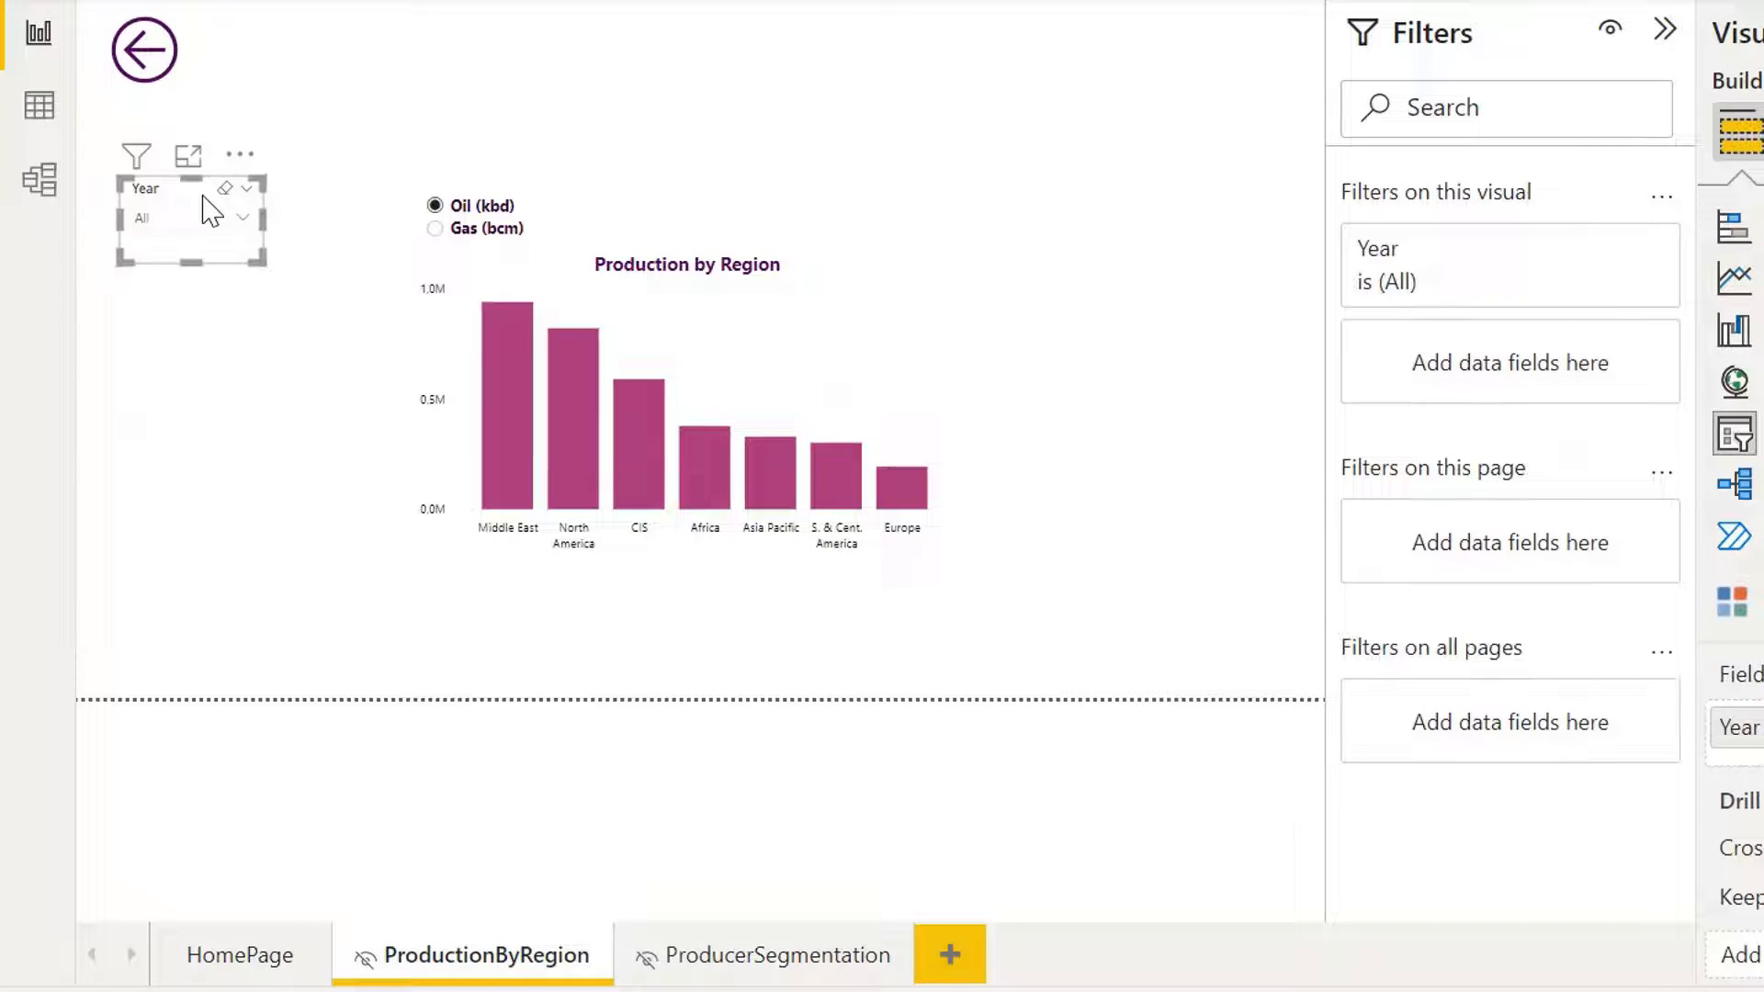
key("ctrl+c")
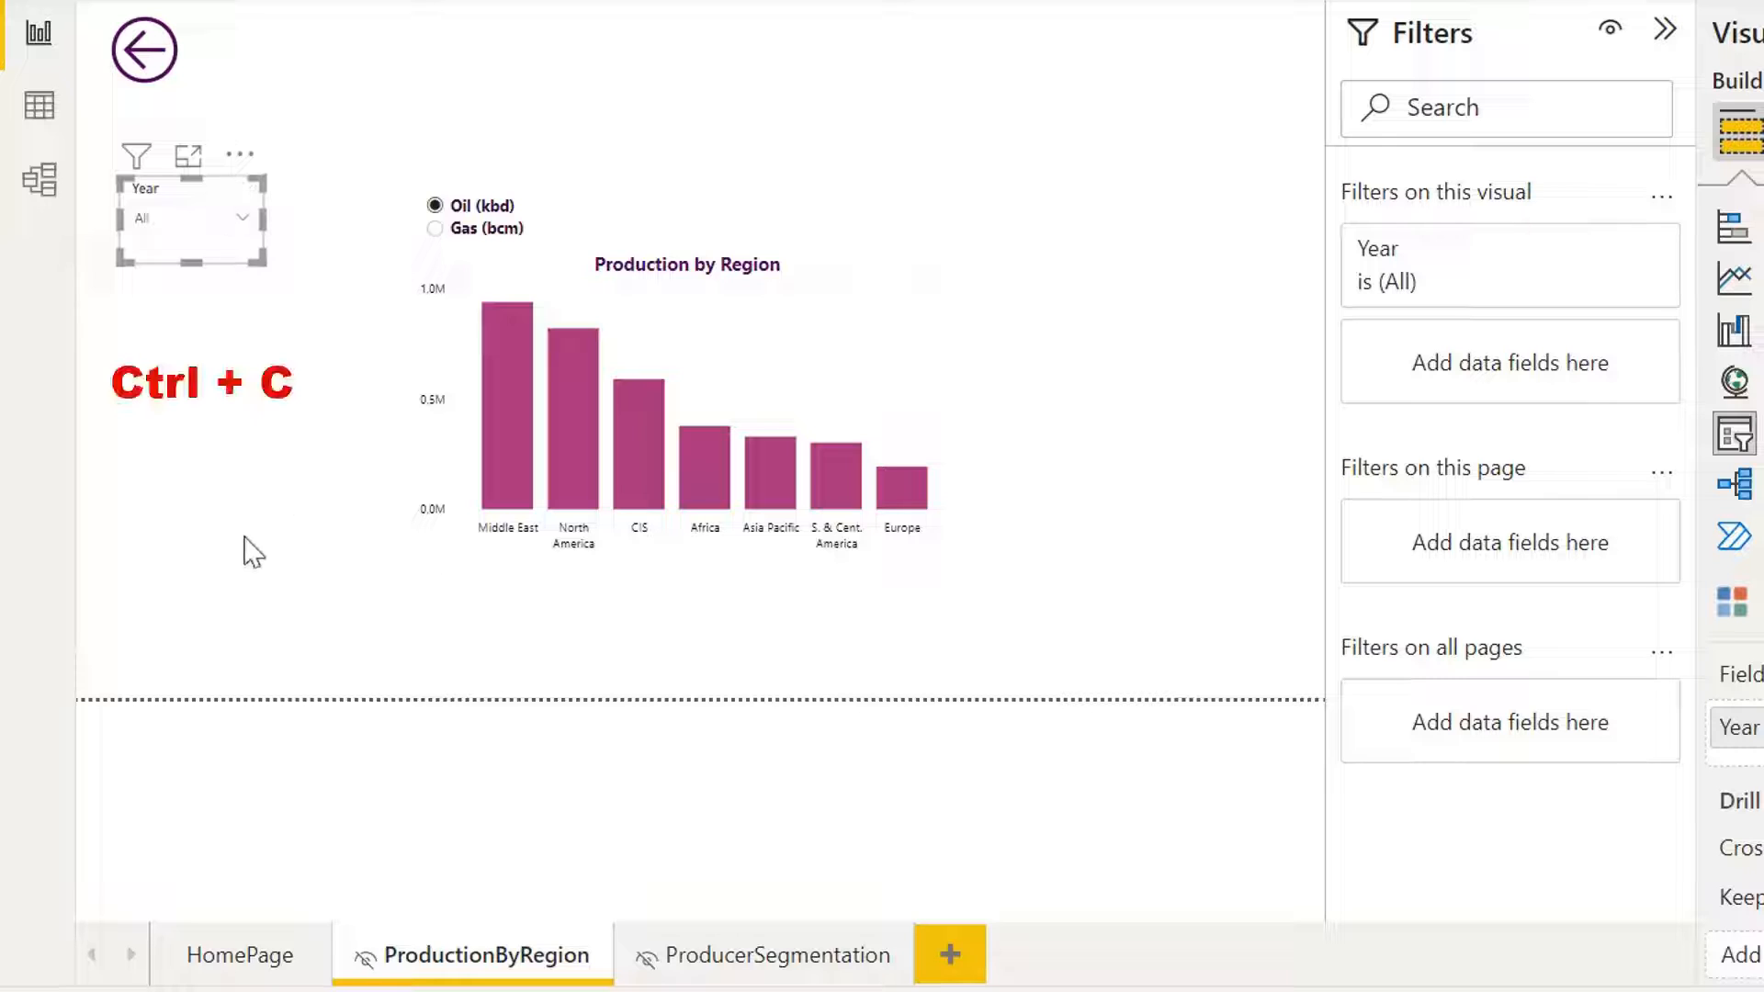
left_click(245, 550)
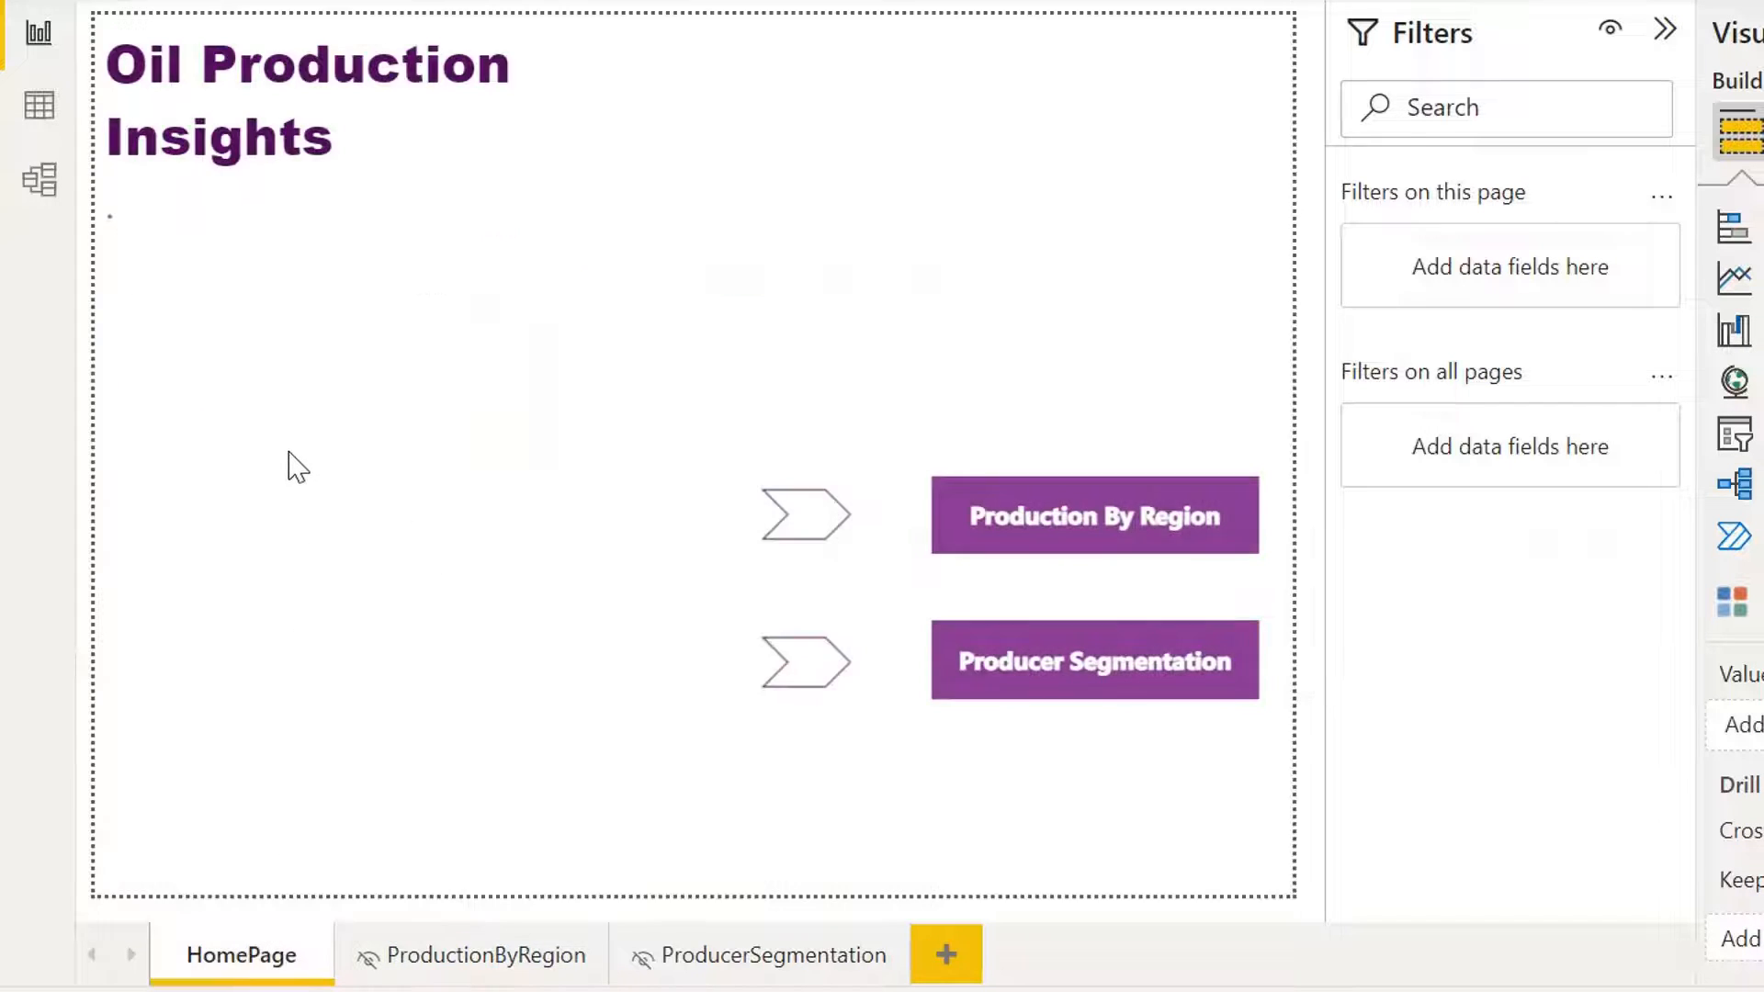
key("ctrl+v")
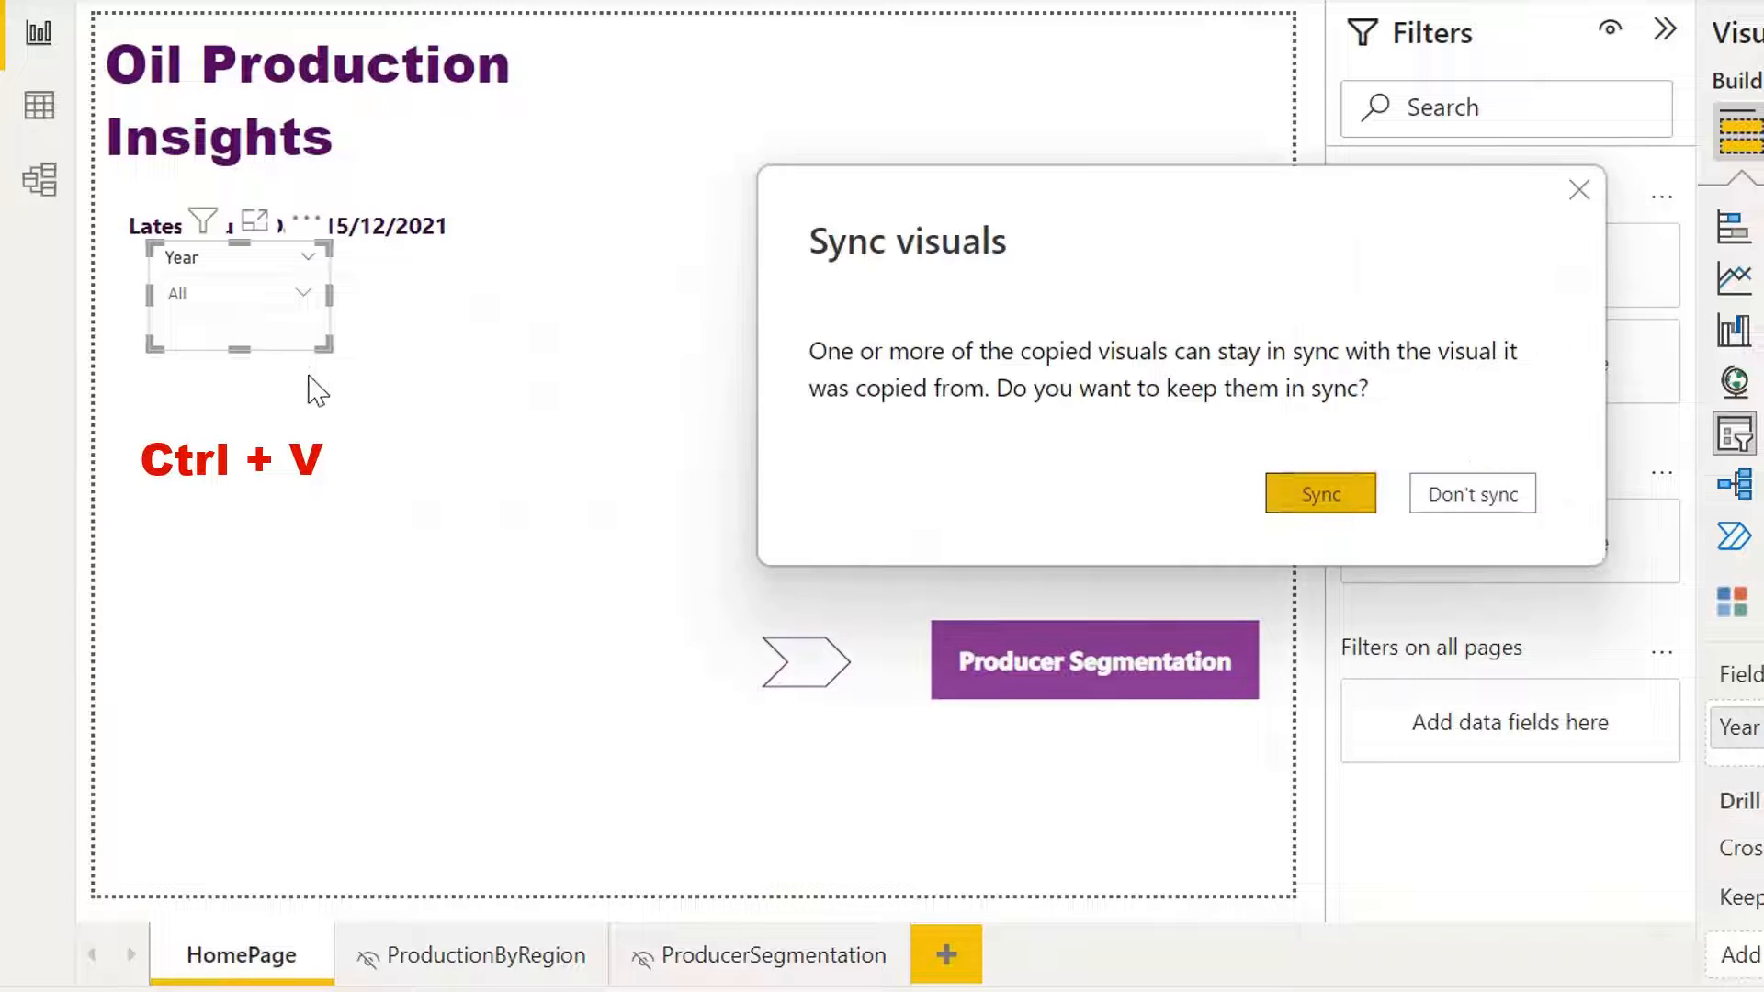
left_click(1581, 192)
left_click_drag(241, 275, 219, 366)
left_click_drag(312, 395, 445, 398)
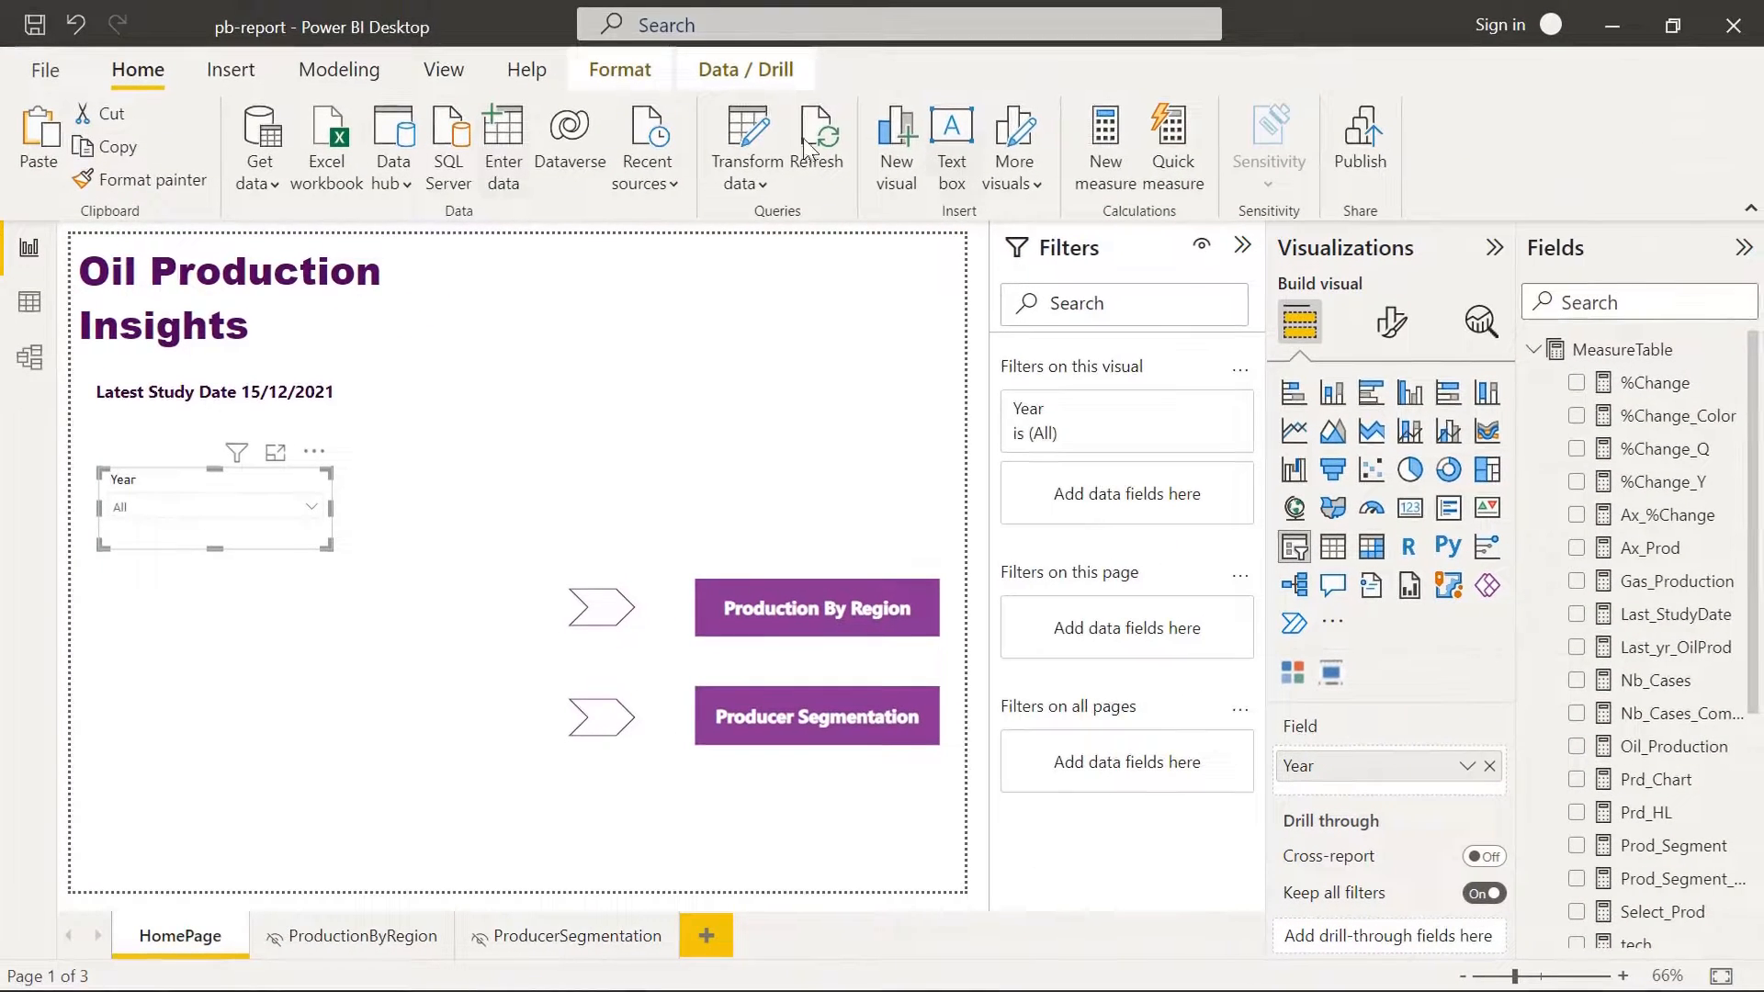
Show the slicer sync settings and enable syncing of the Year slicer for HomePage.
left_click(456, 70)
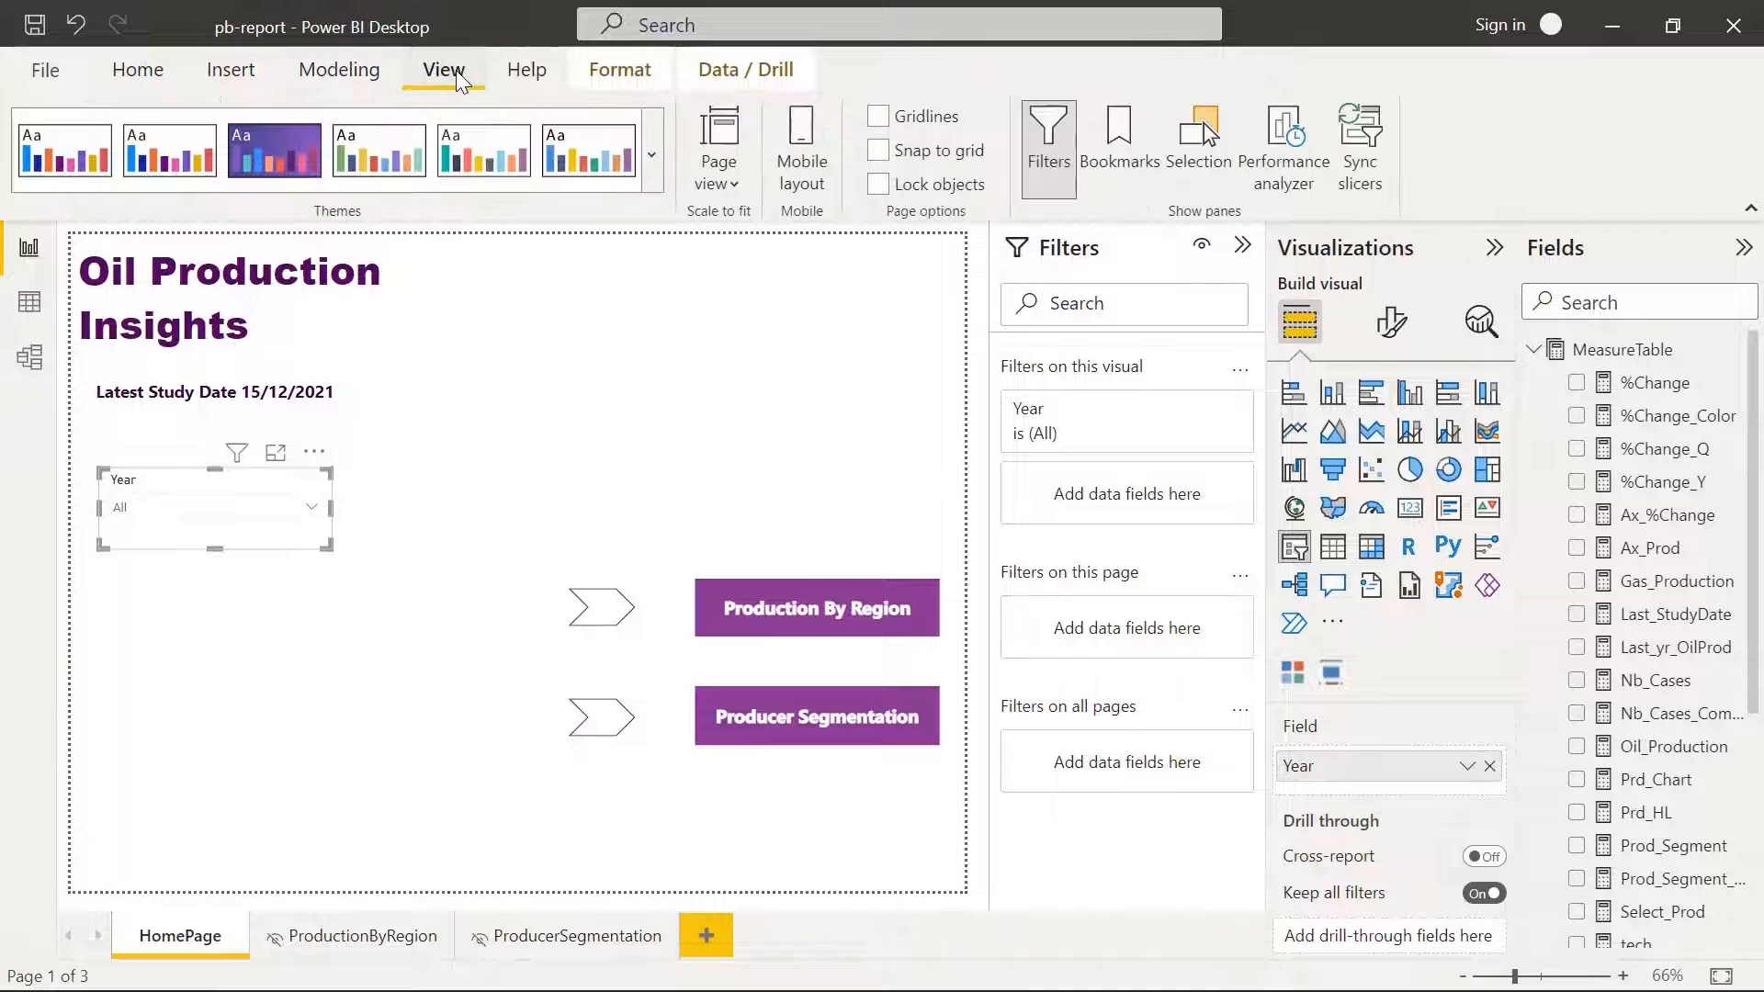
left_click(1369, 151)
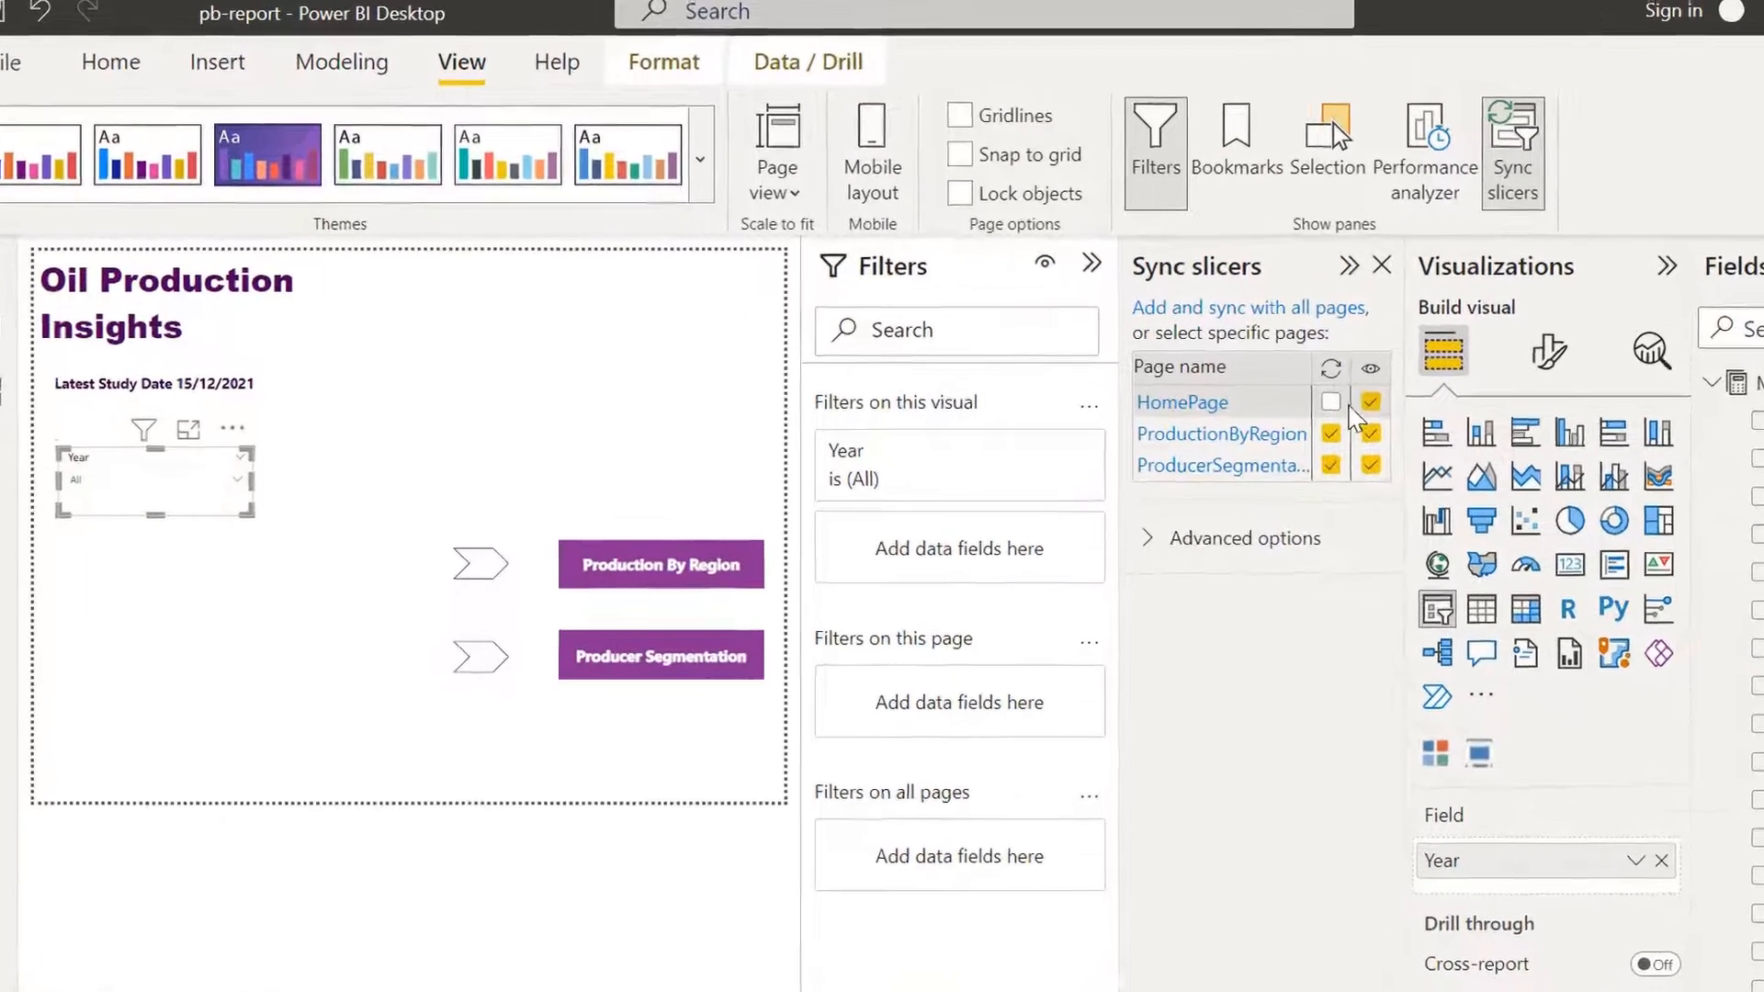
left_click(1395, 420)
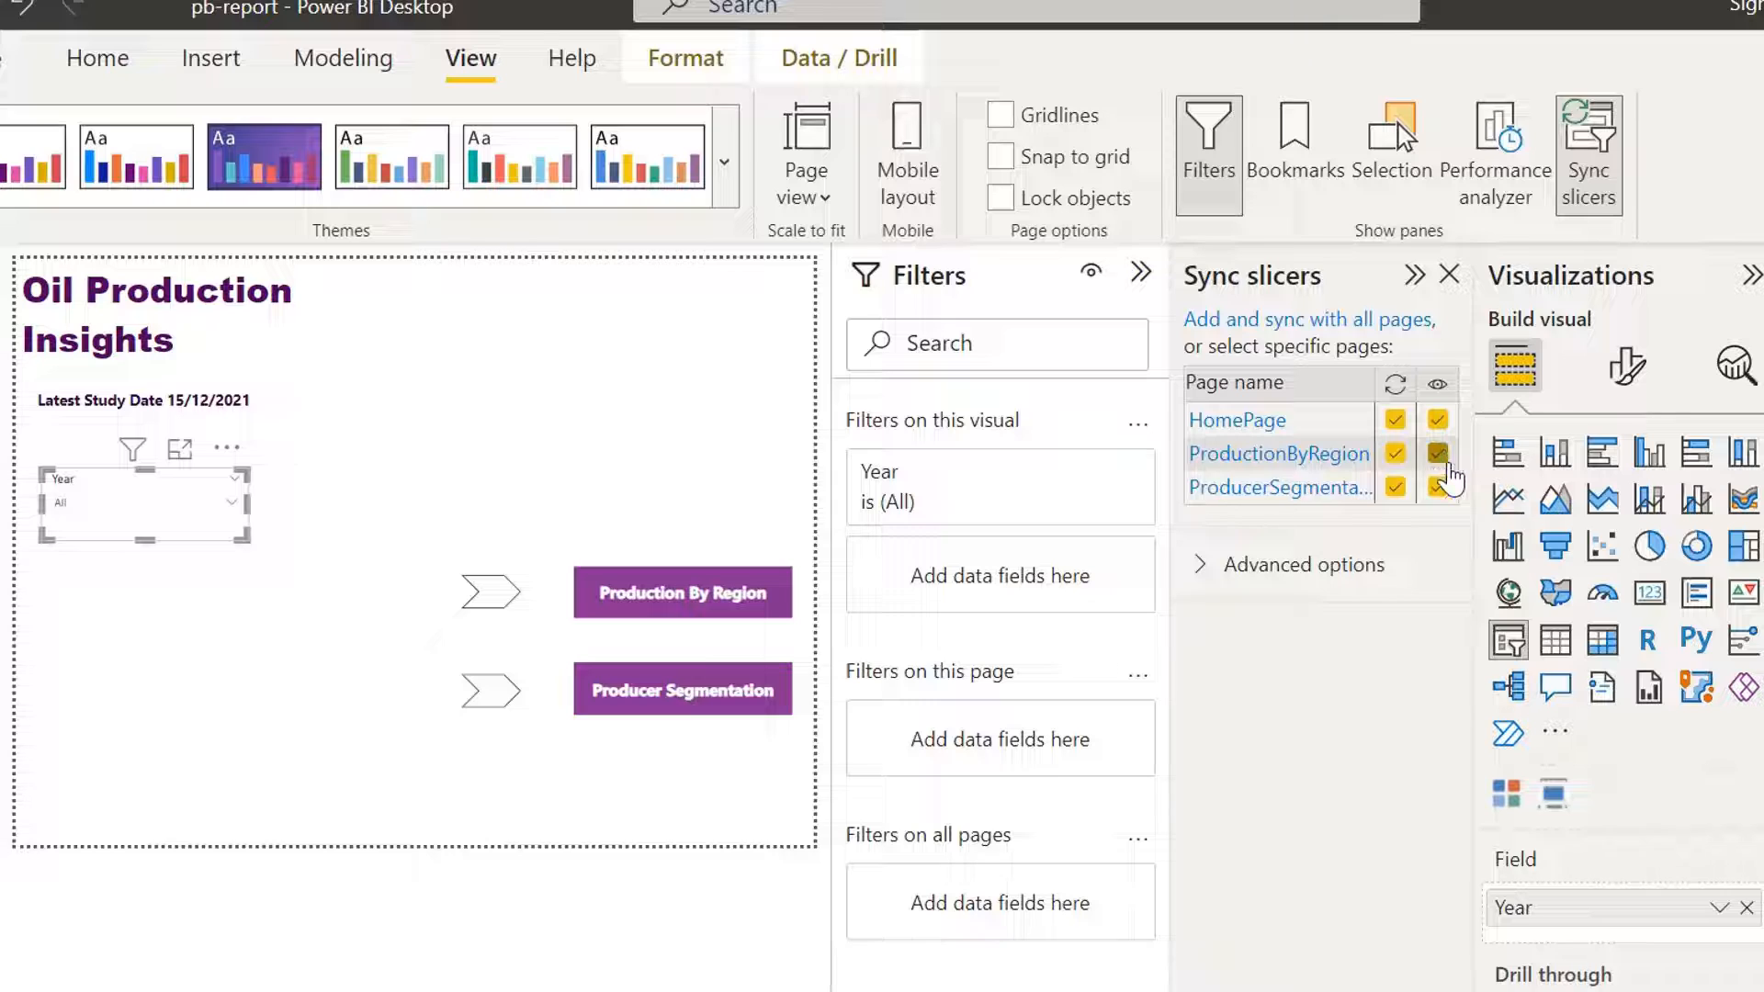
Hide the synced Year slicer on ProductionByRegion and ProducerSegmentation, keeping it visible on HomePage, and check both report pages.
left_click(1441, 456)
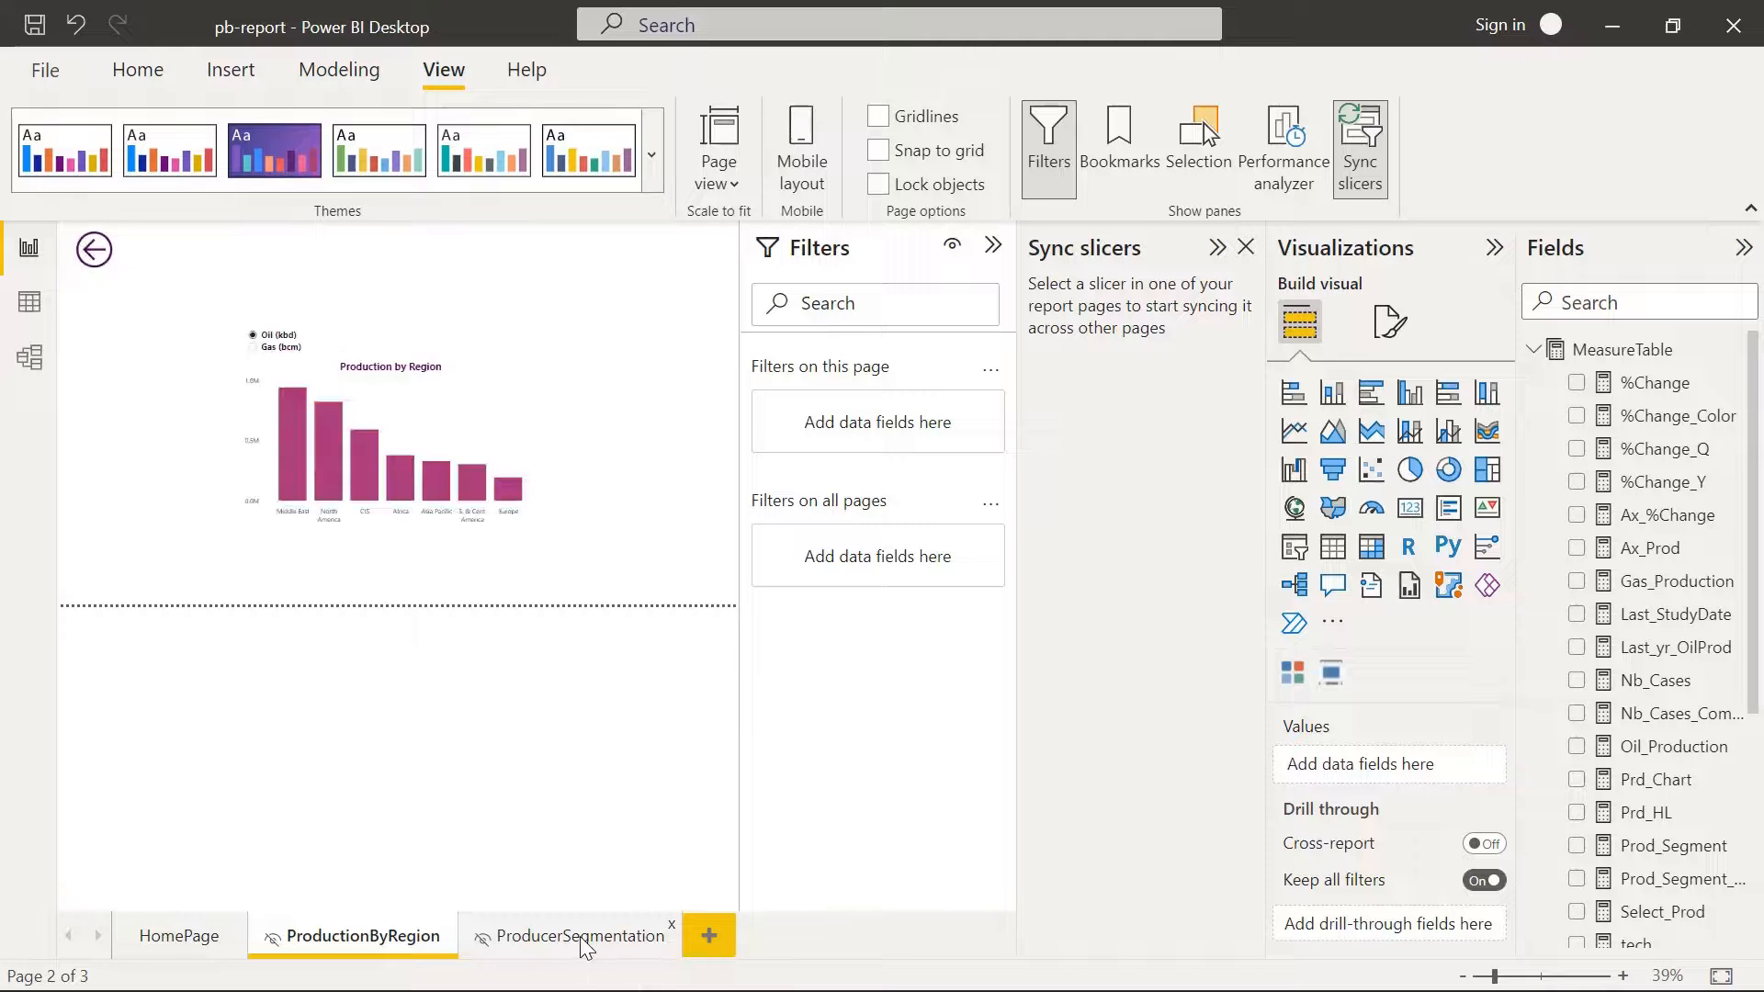
left_click(580, 935)
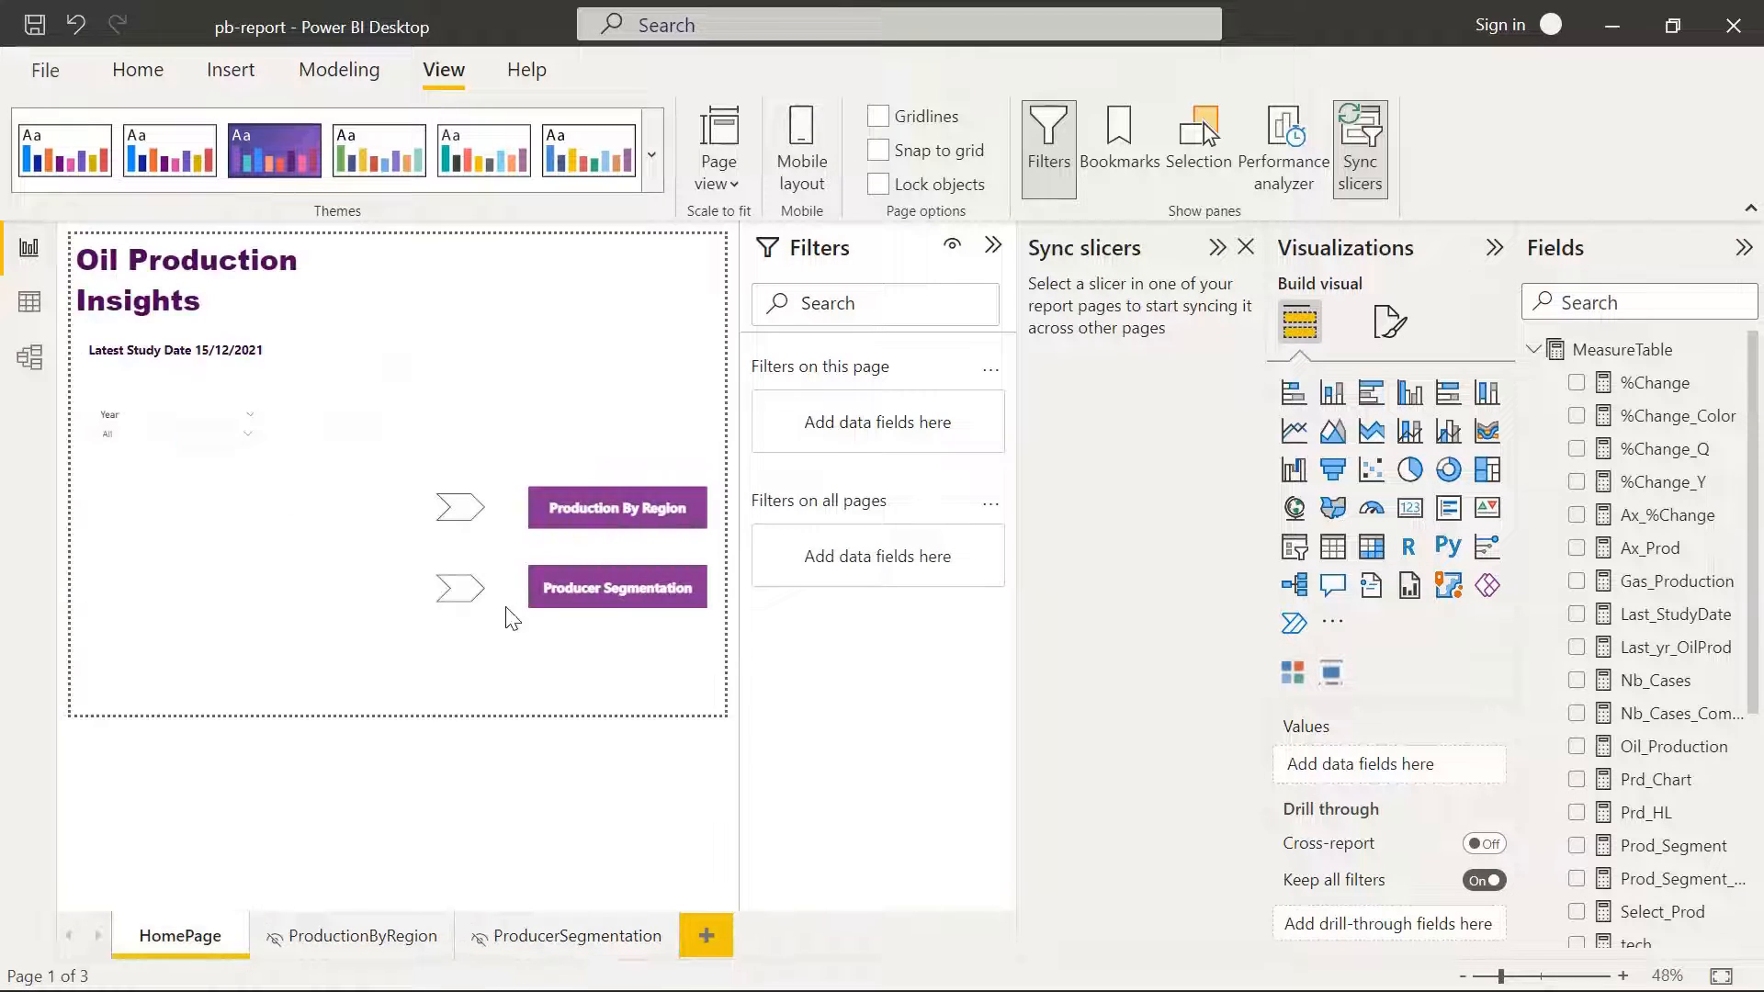
Test the slicer sync by choosing 1984 on HomePage, visiting both report pages through their navigation buttons, and returning to HomePage.
left_click(176, 441)
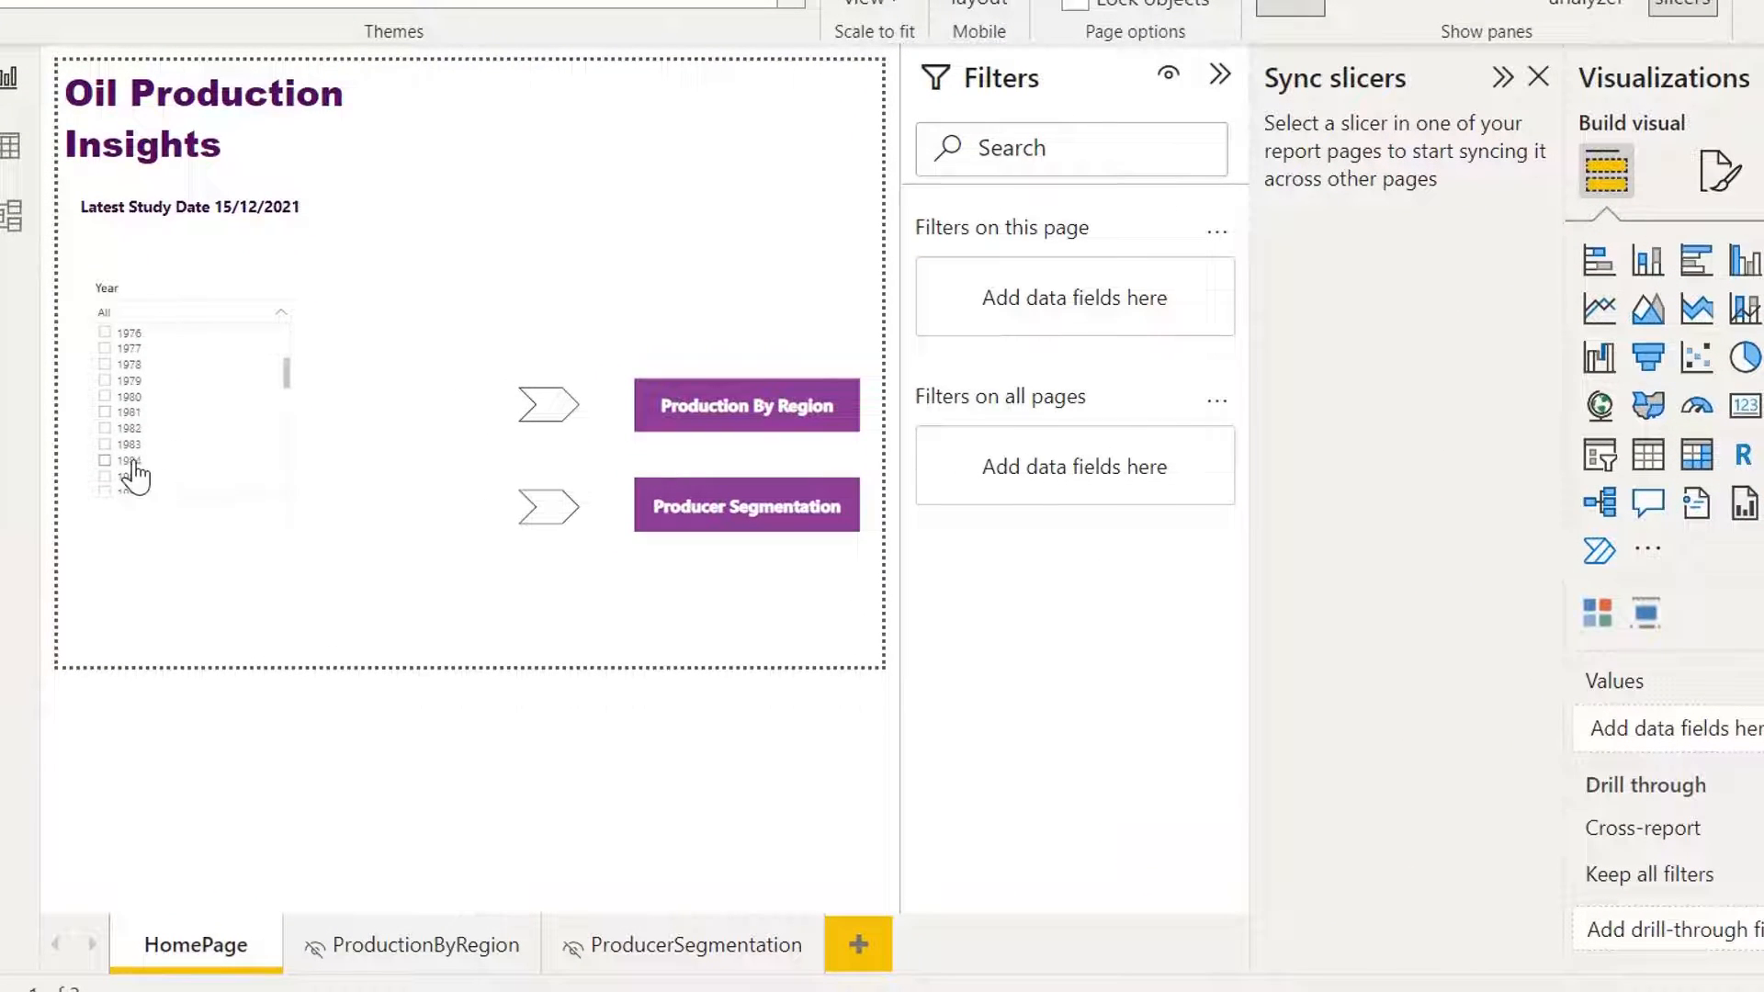
left_click(133, 464)
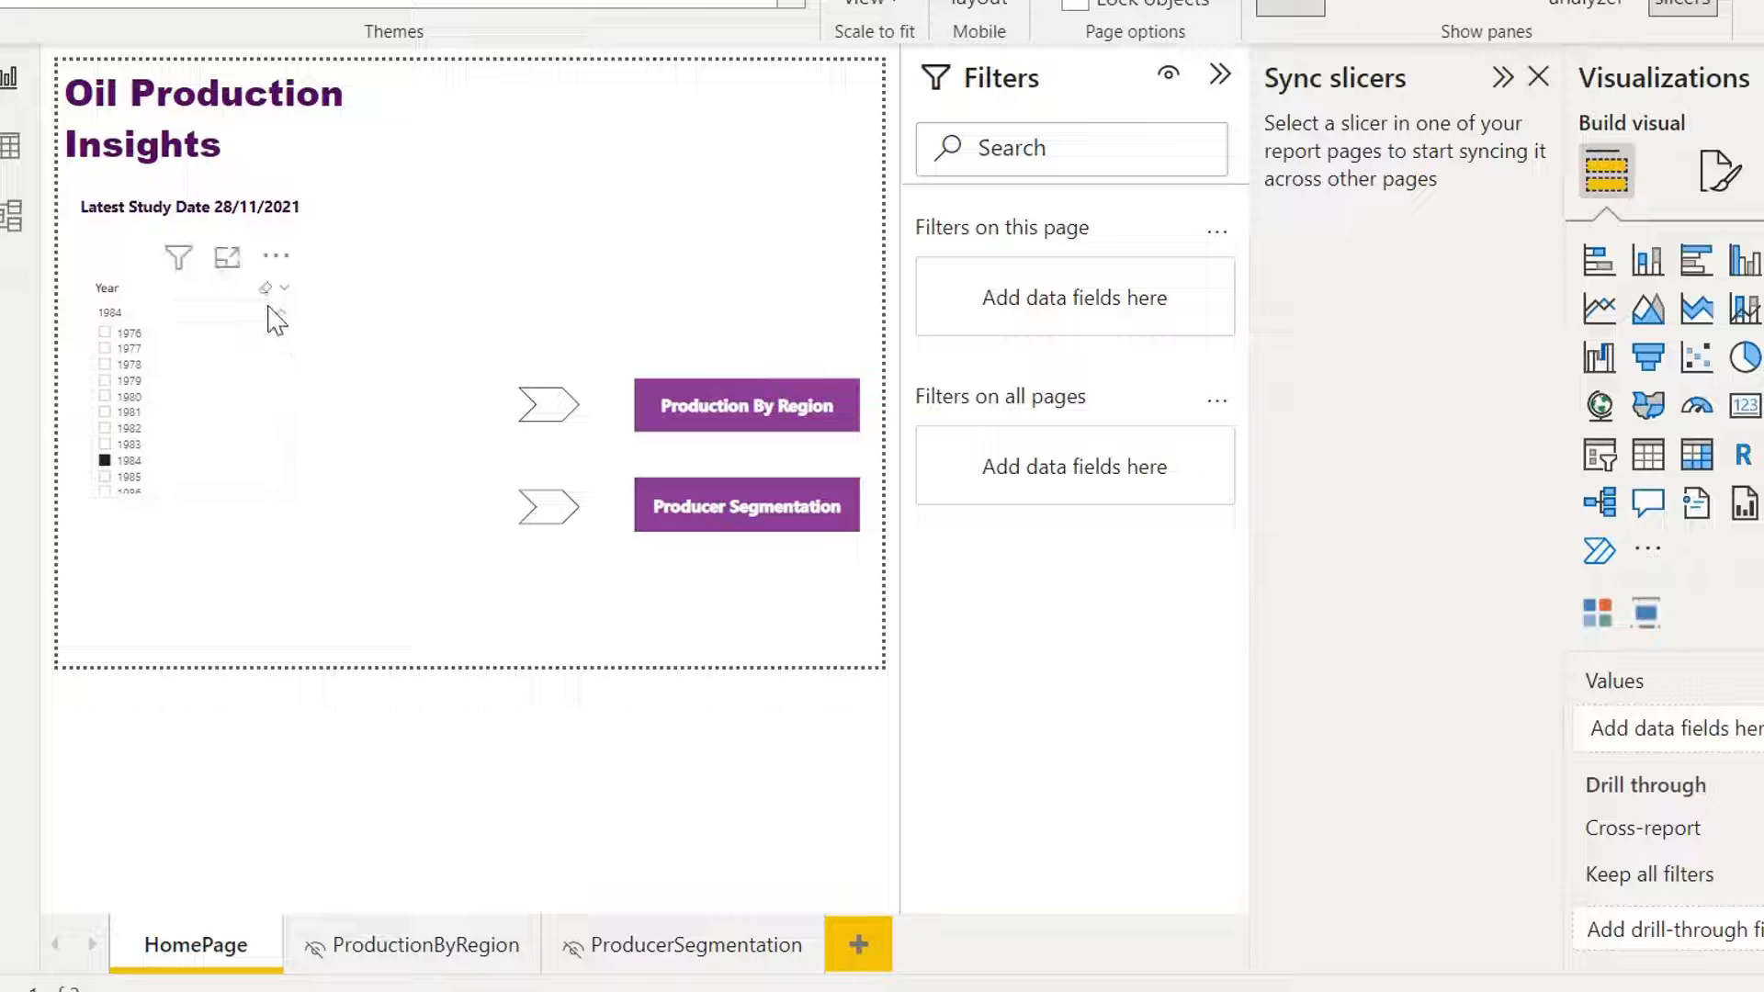
left_click(693, 425, "ctrl")
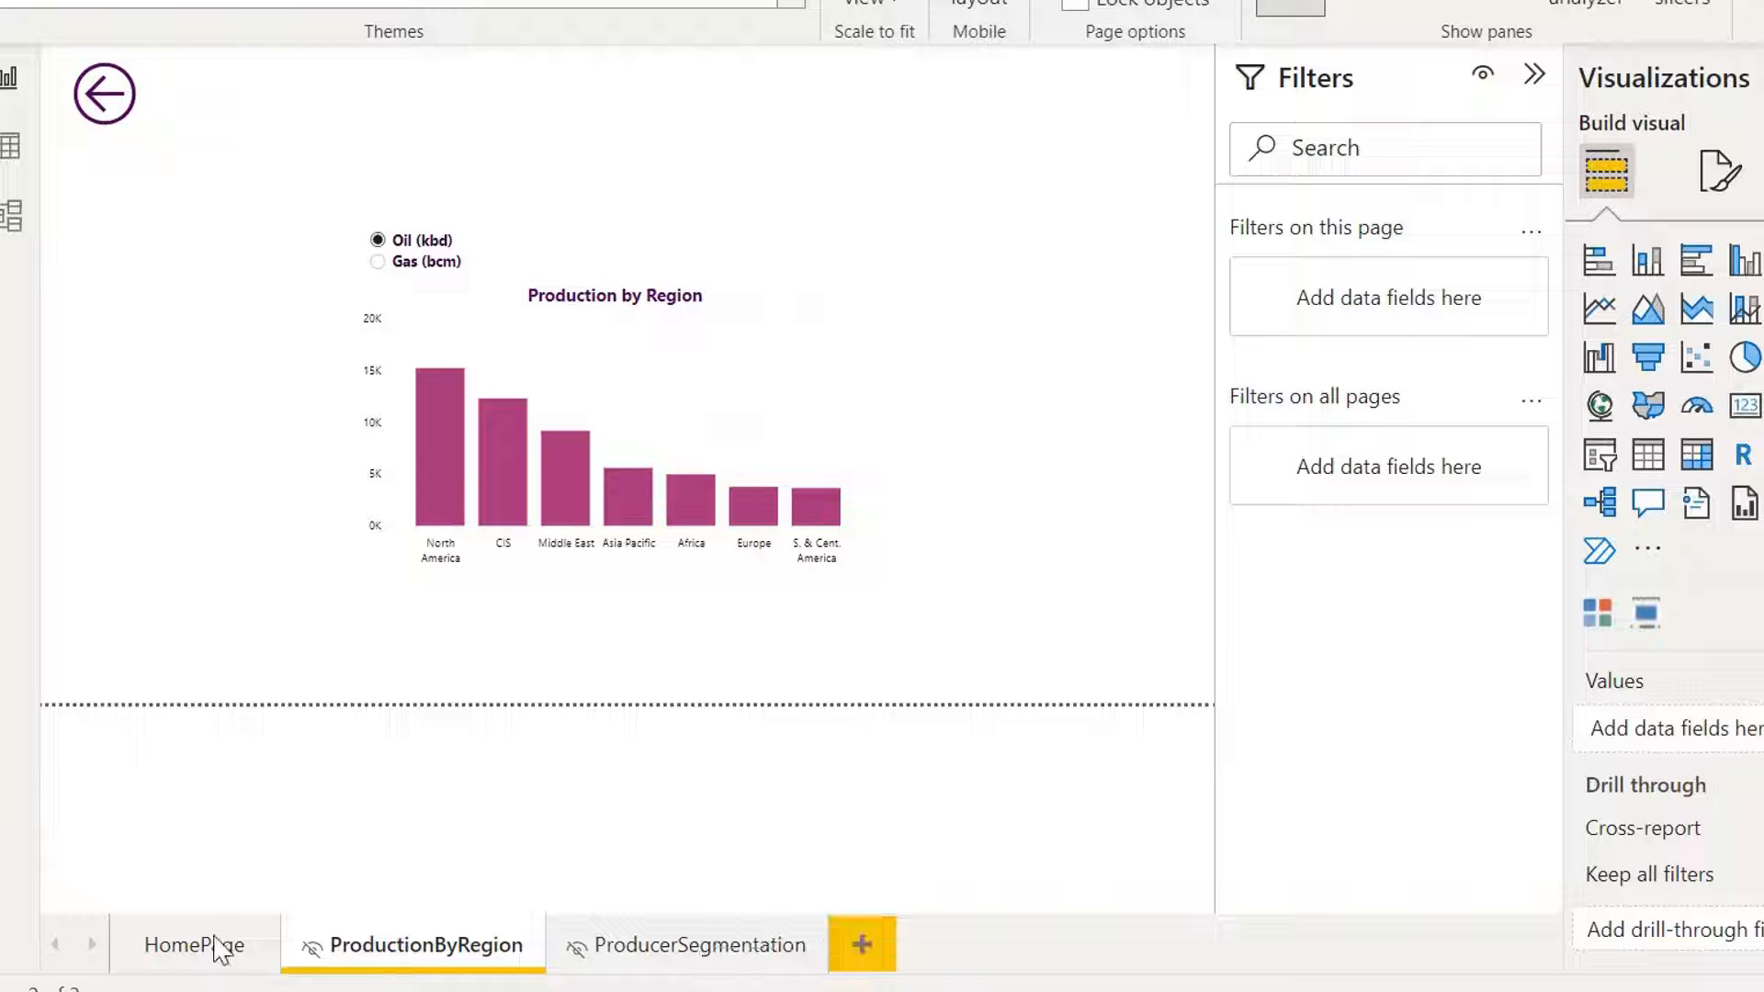
left_click(117, 95, "ctrl")
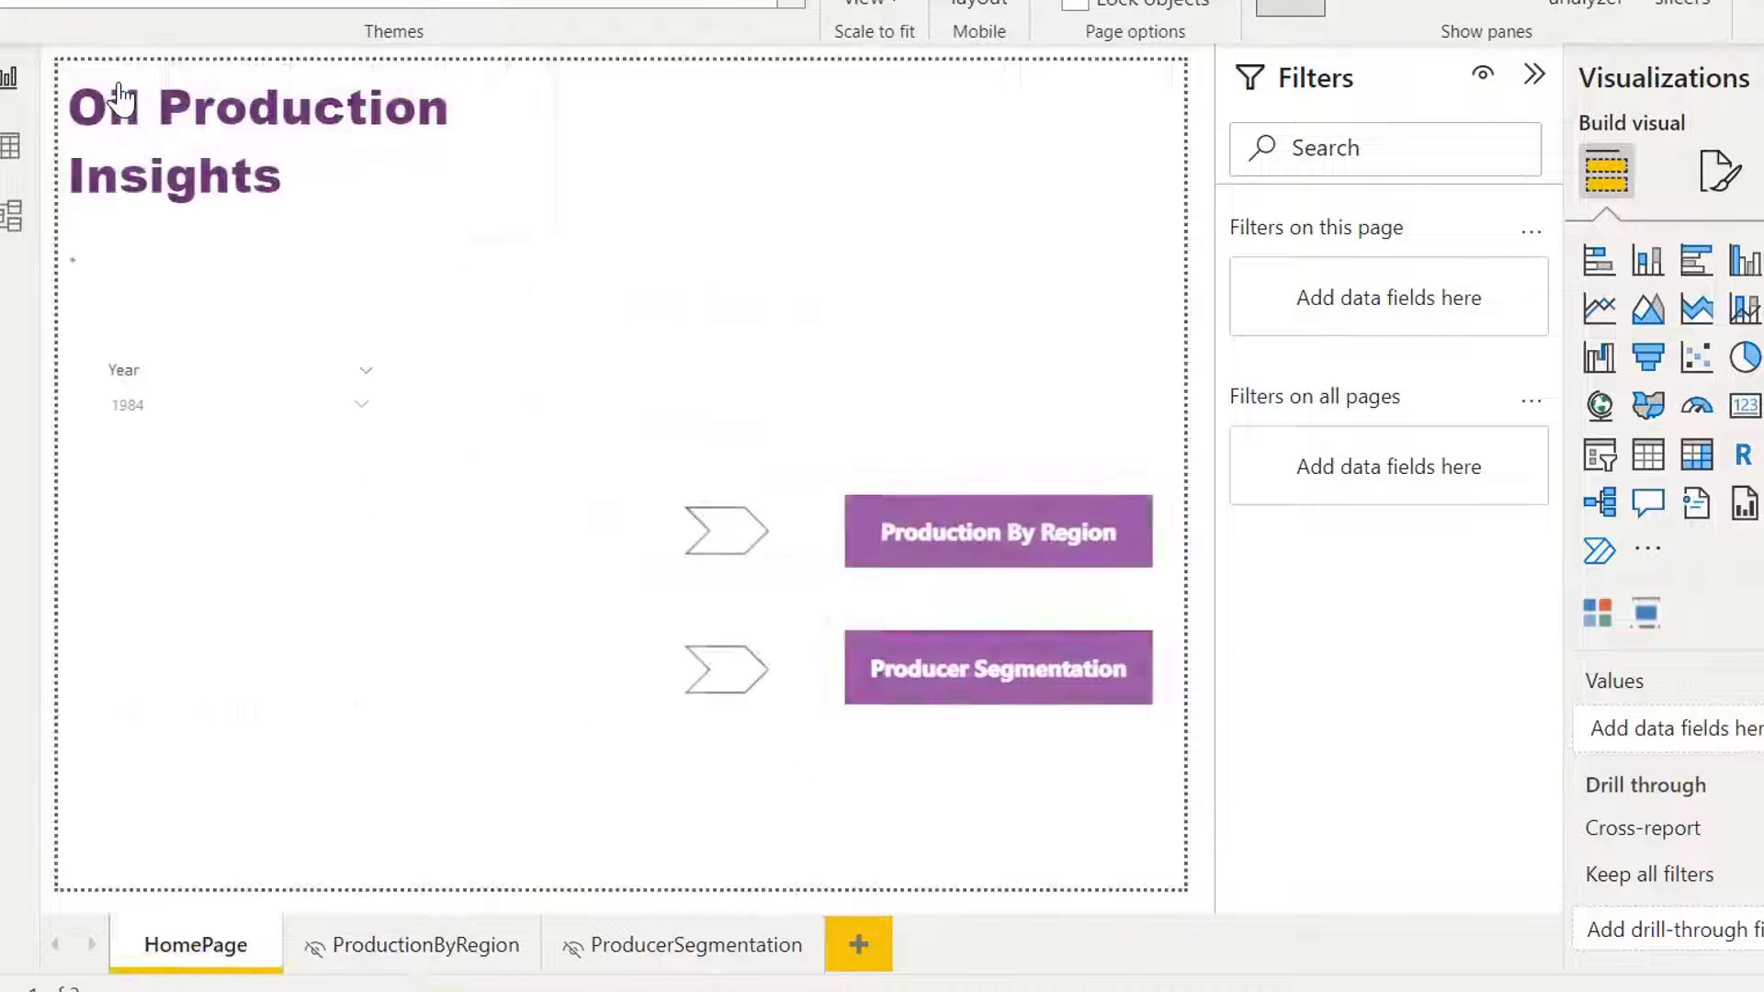
left_click(955, 681, "ctrl")
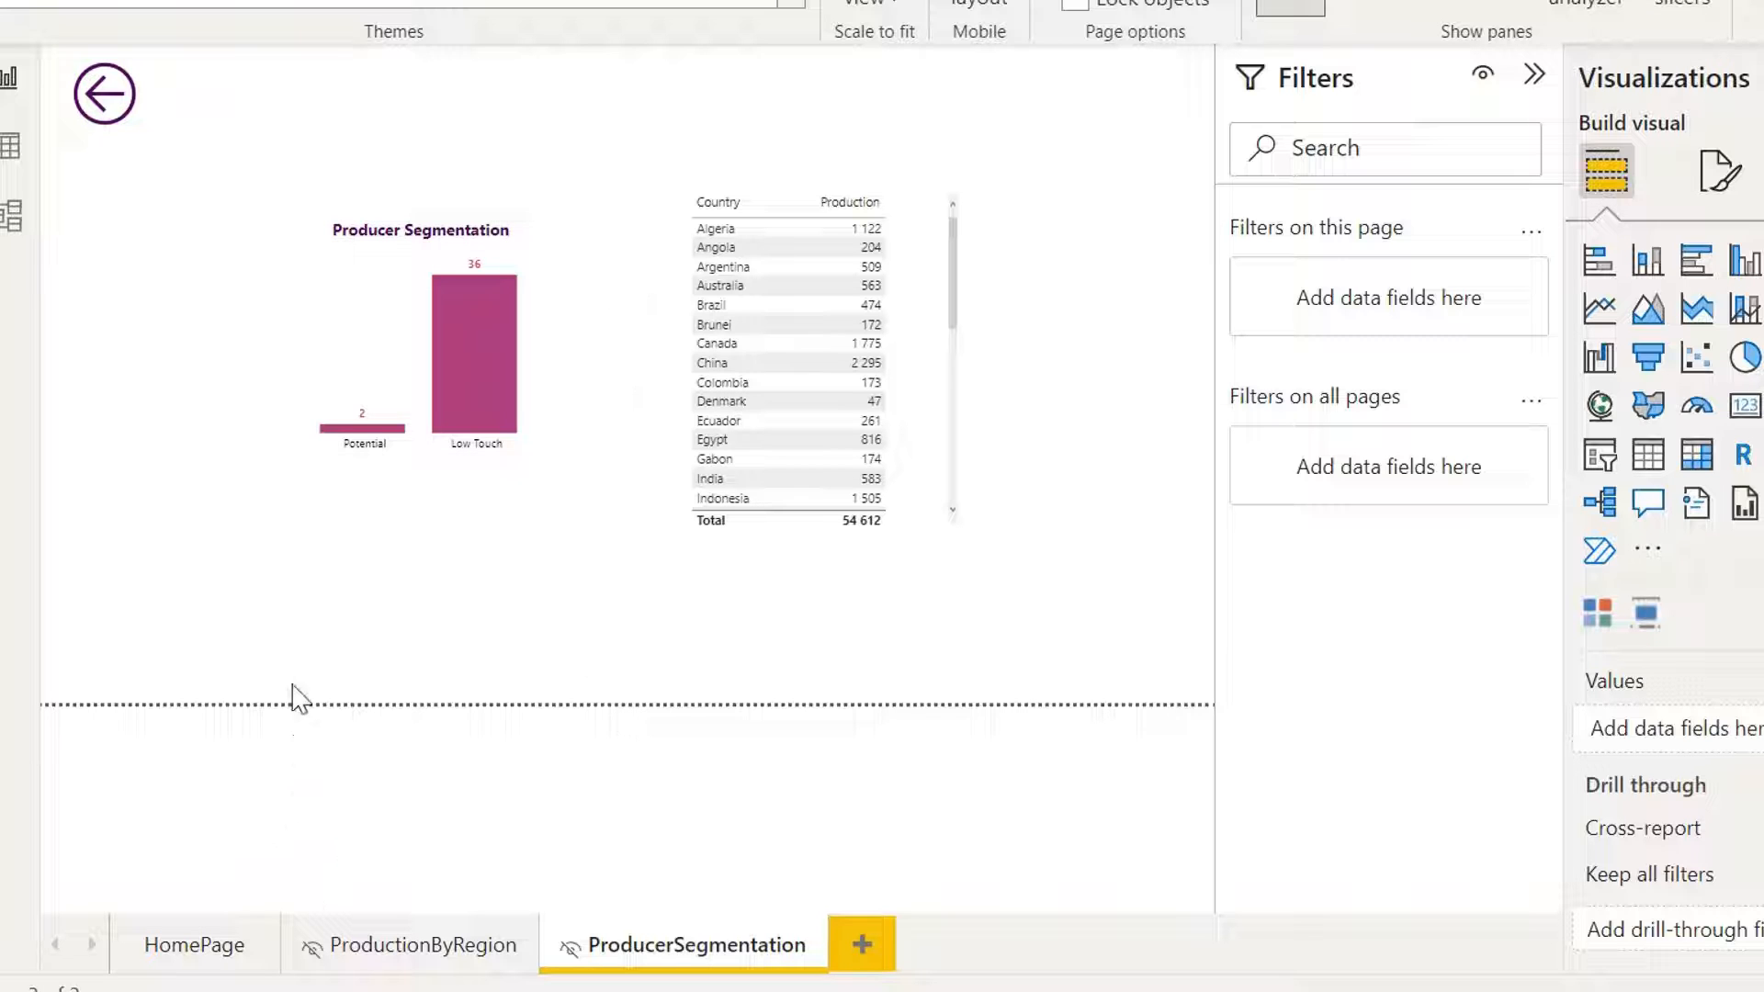
left_click(204, 951)
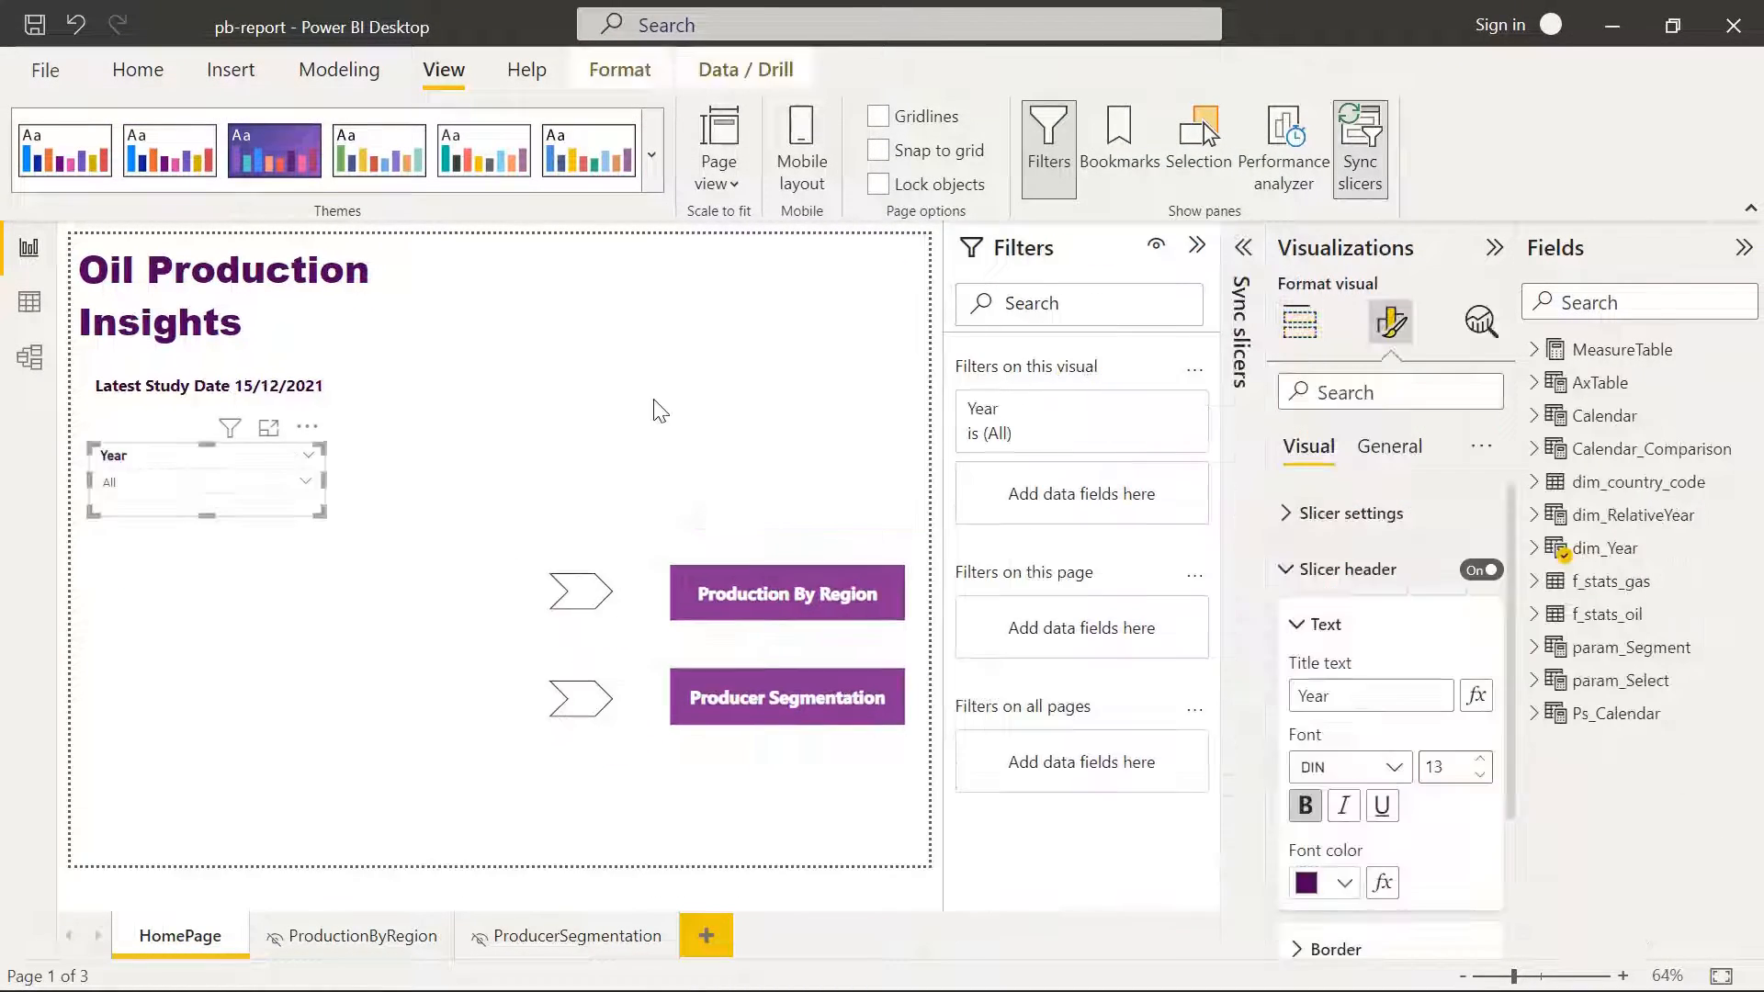
left_click(695, 411)
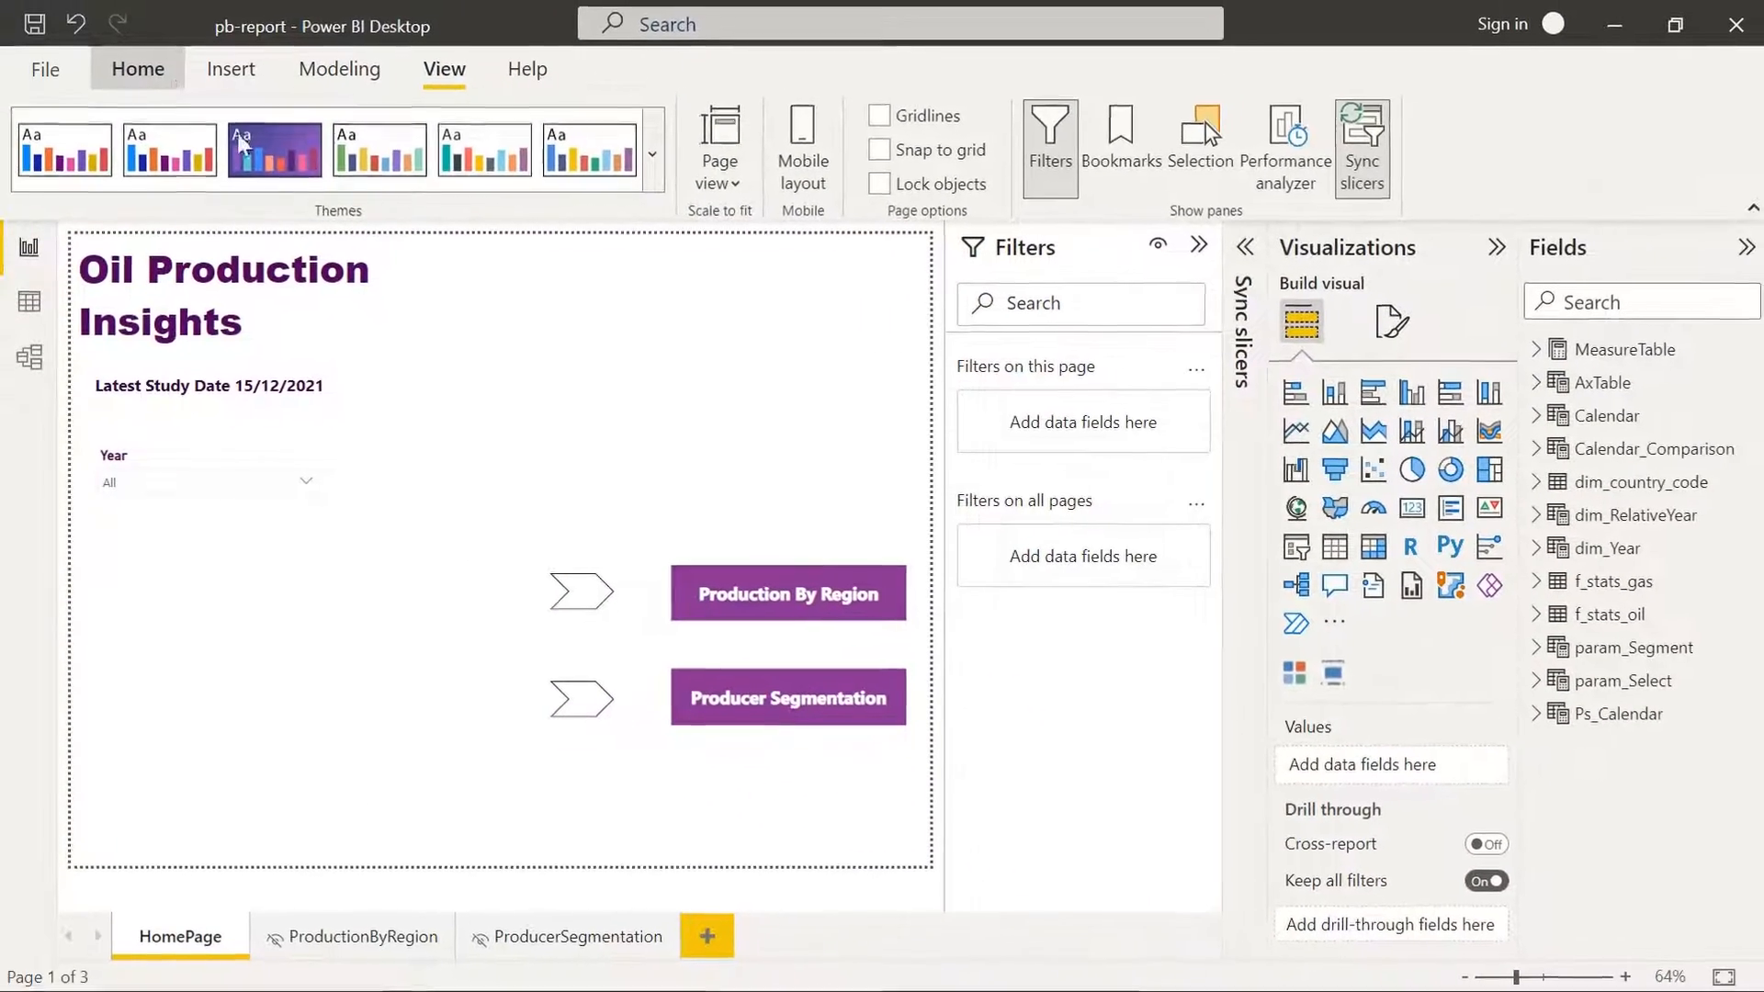
left_click(142, 69)
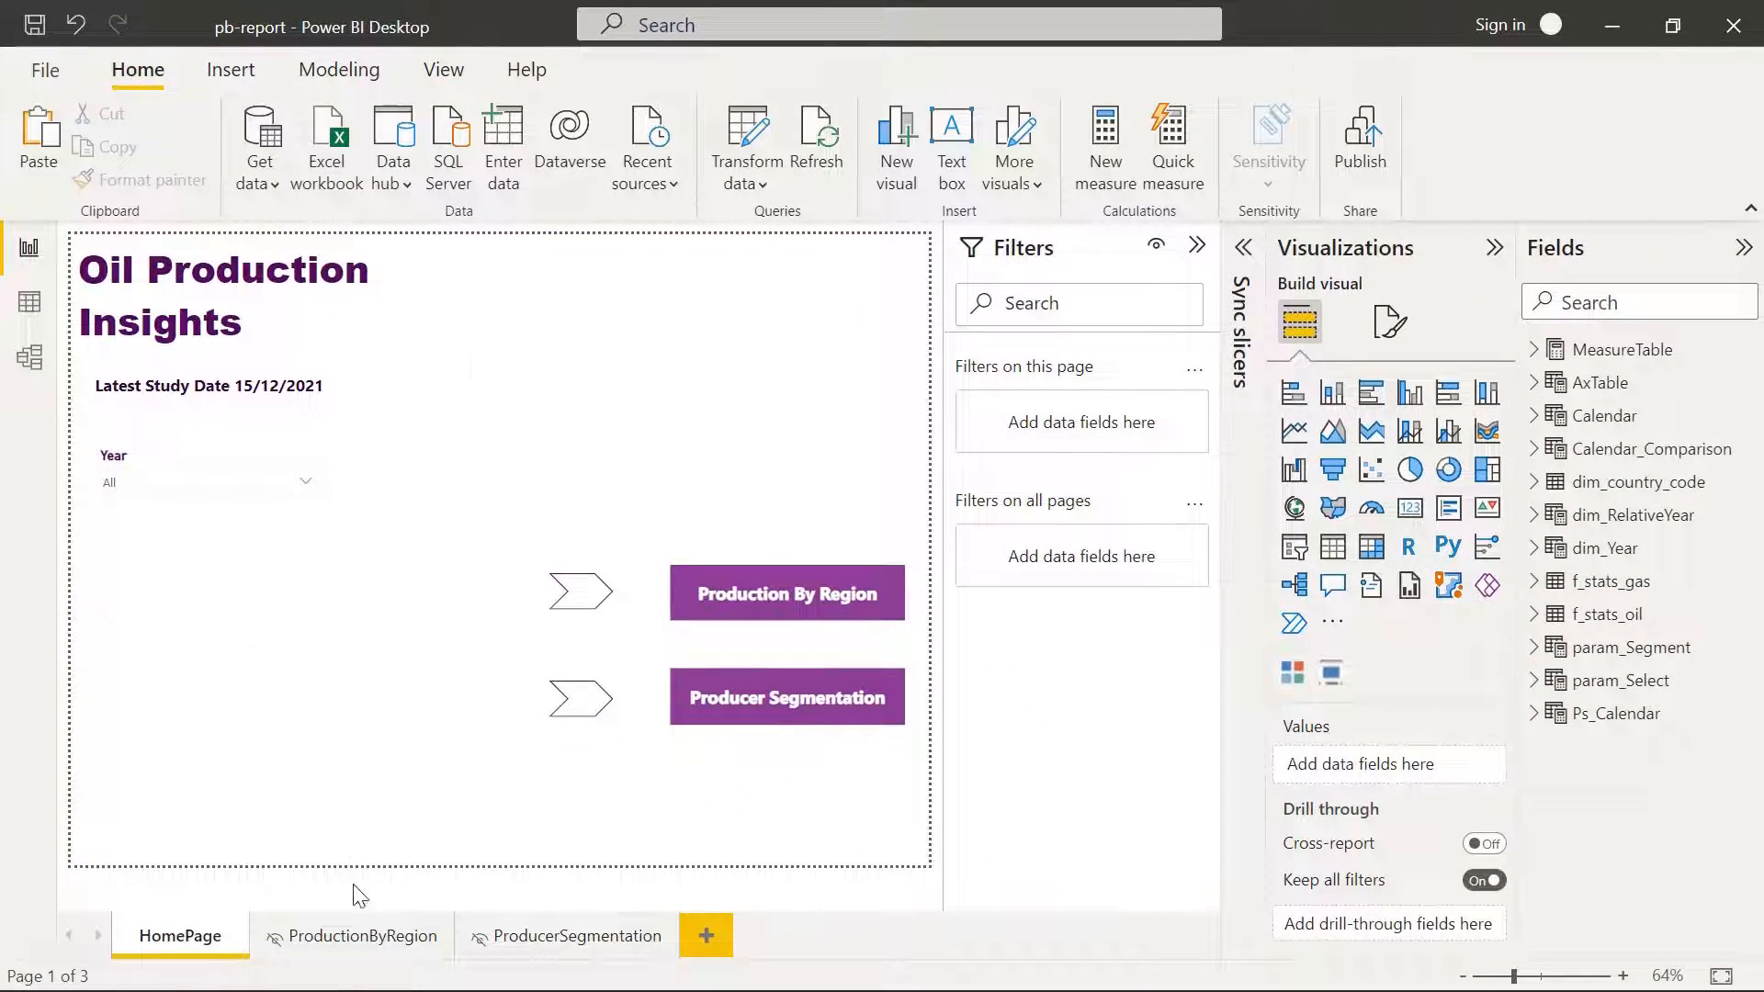